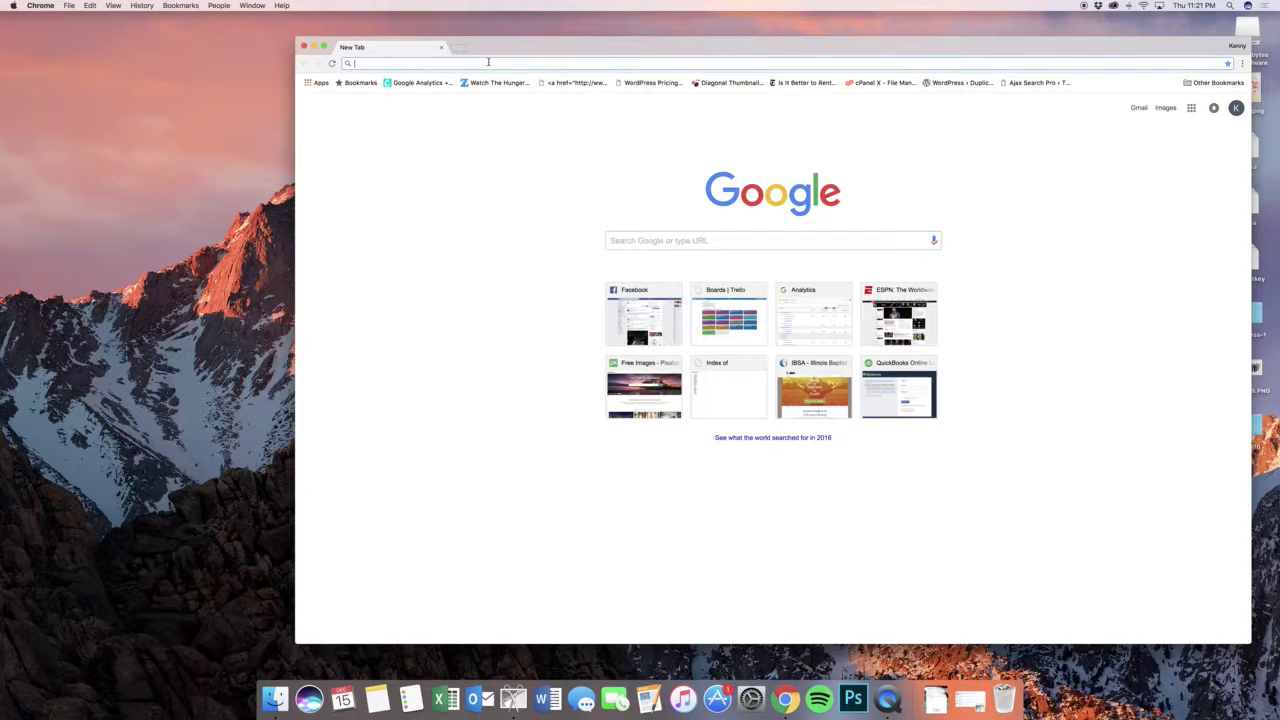
Sign in to the Heartway Church WordPress admin at heartwaychurch.com/wp-admin with the saved account
text(heartwaychurch.com/w)
key(Return)
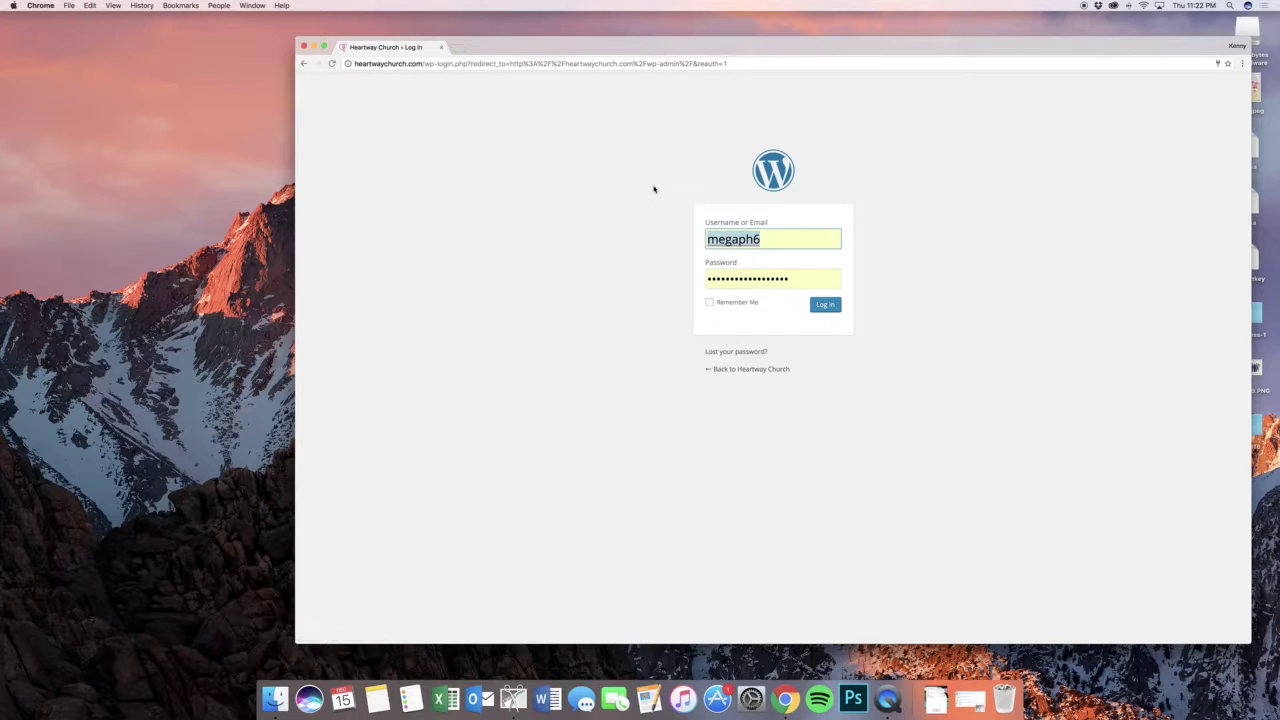
click(815, 304)
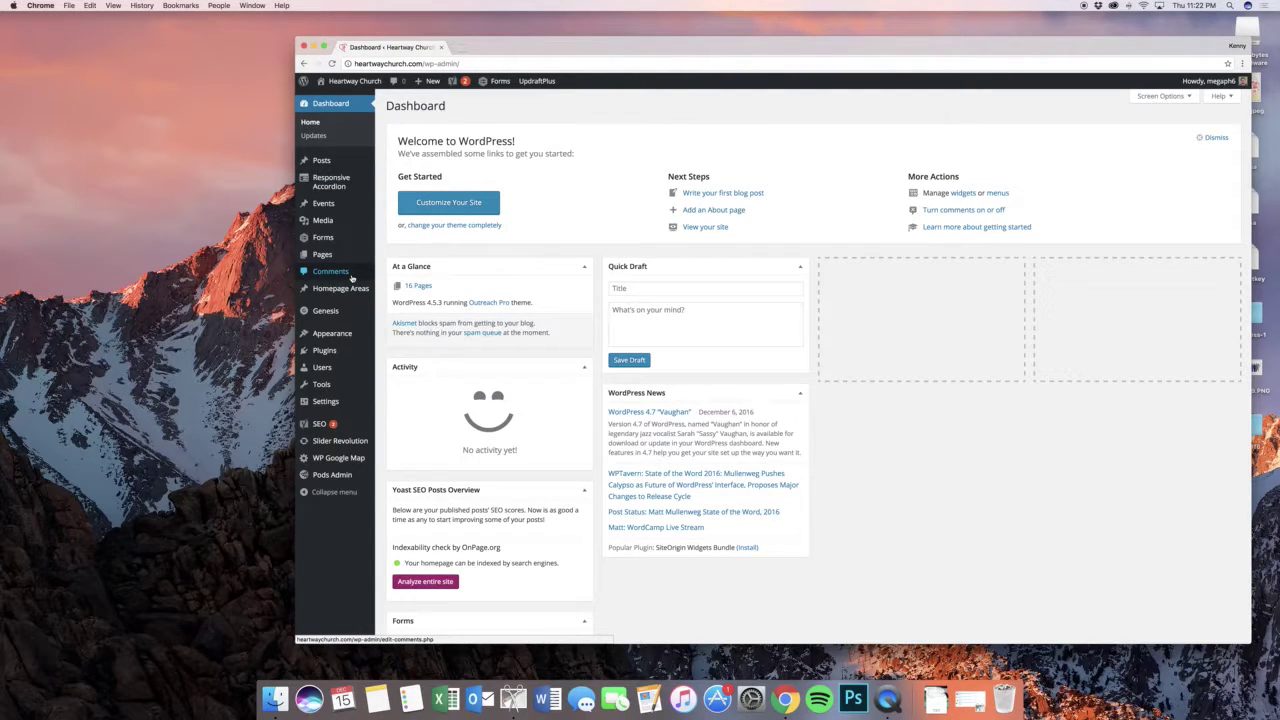
Open All Posts, which shows no posts: 0 published and 4 in Trash
mouse_move(340, 160)
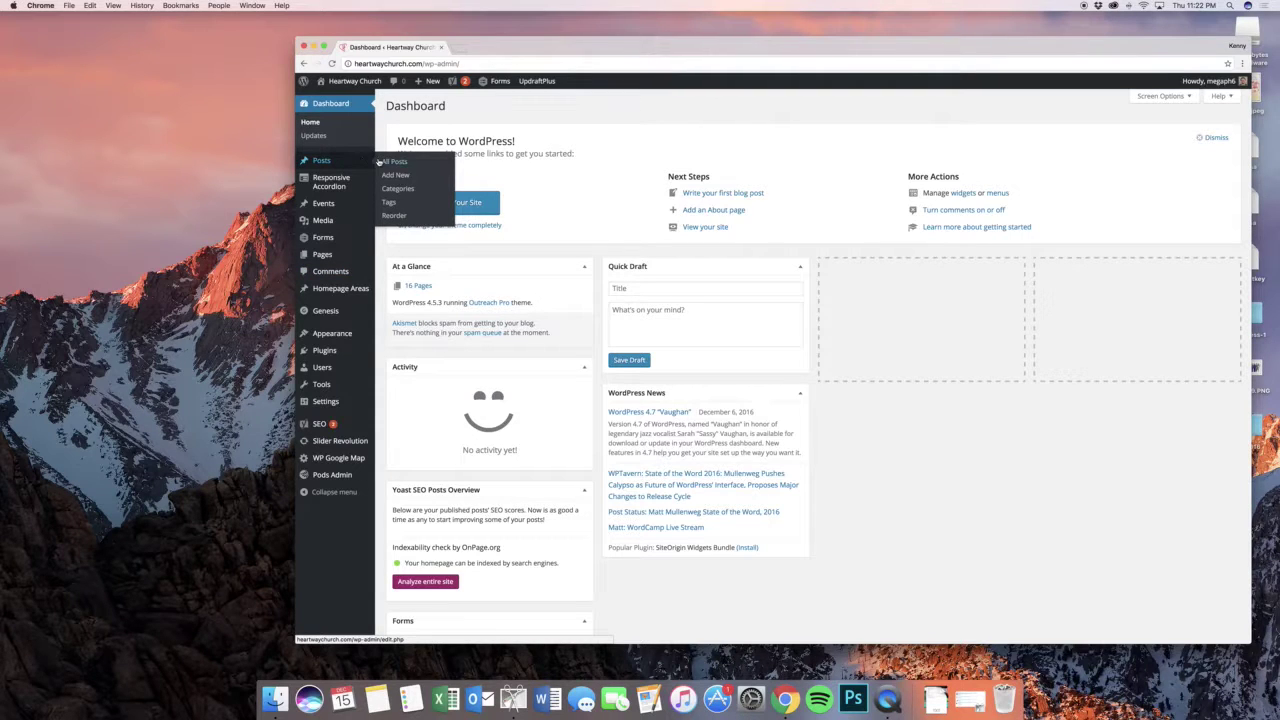
click(390, 161)
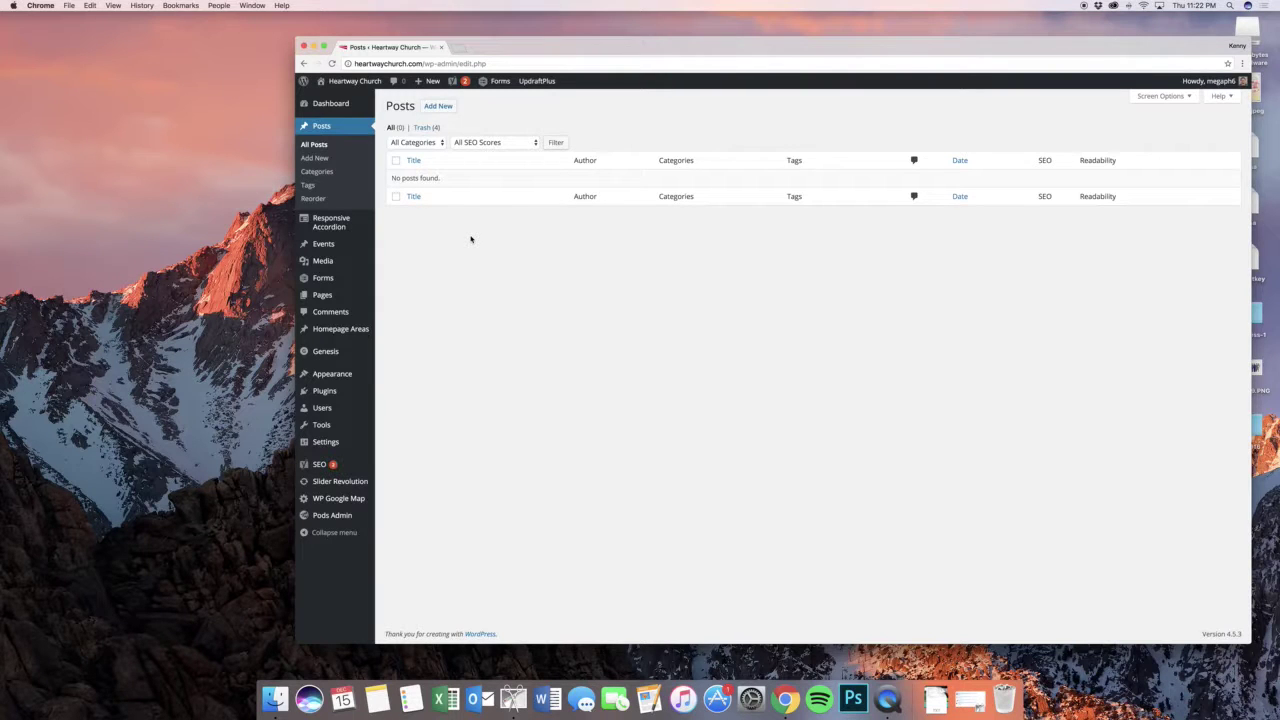
Open the Responsive Accordion list and view the live church site in a new tab
click(322, 221)
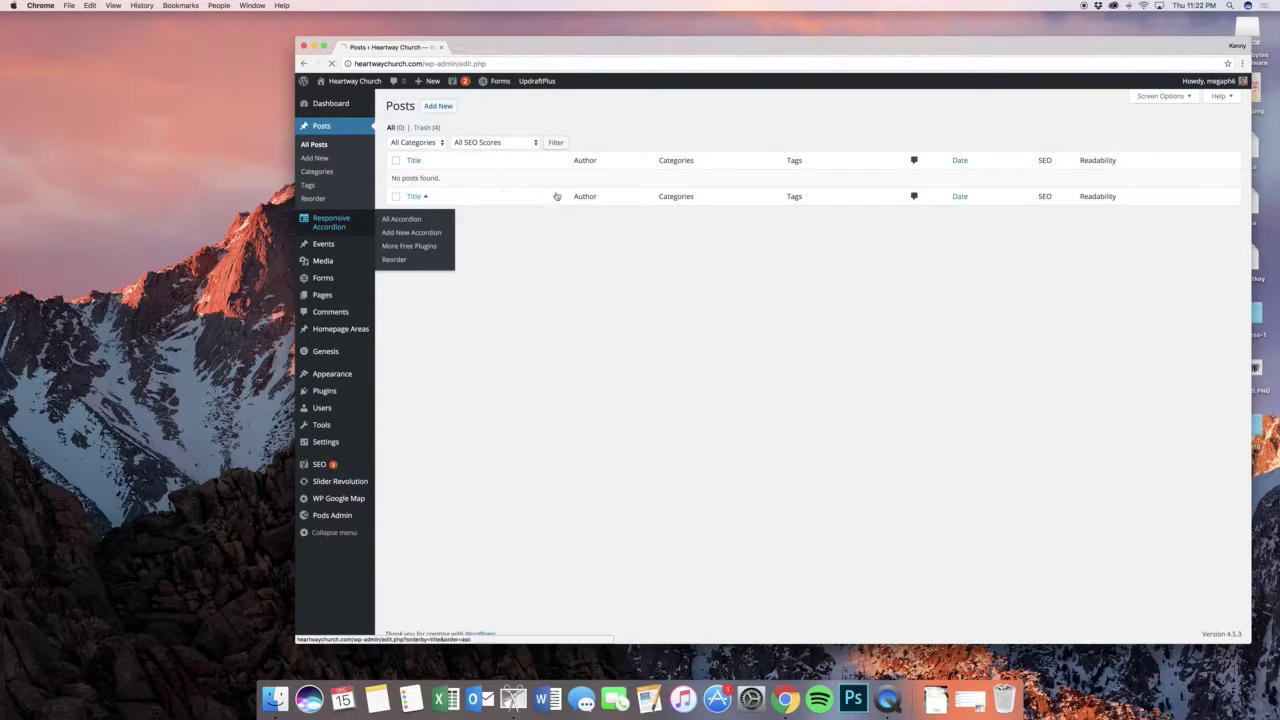
click(365, 100)
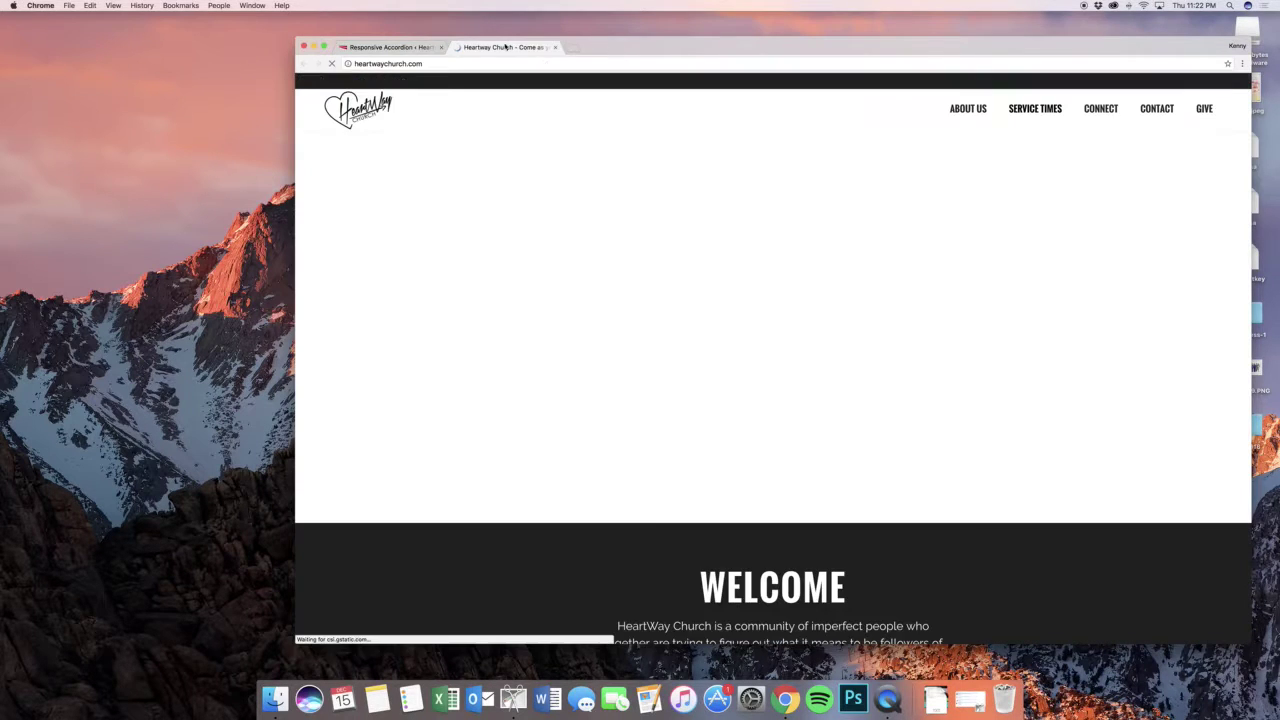
mouse_move(601, 85)
scroll(826, 231, down, 5)
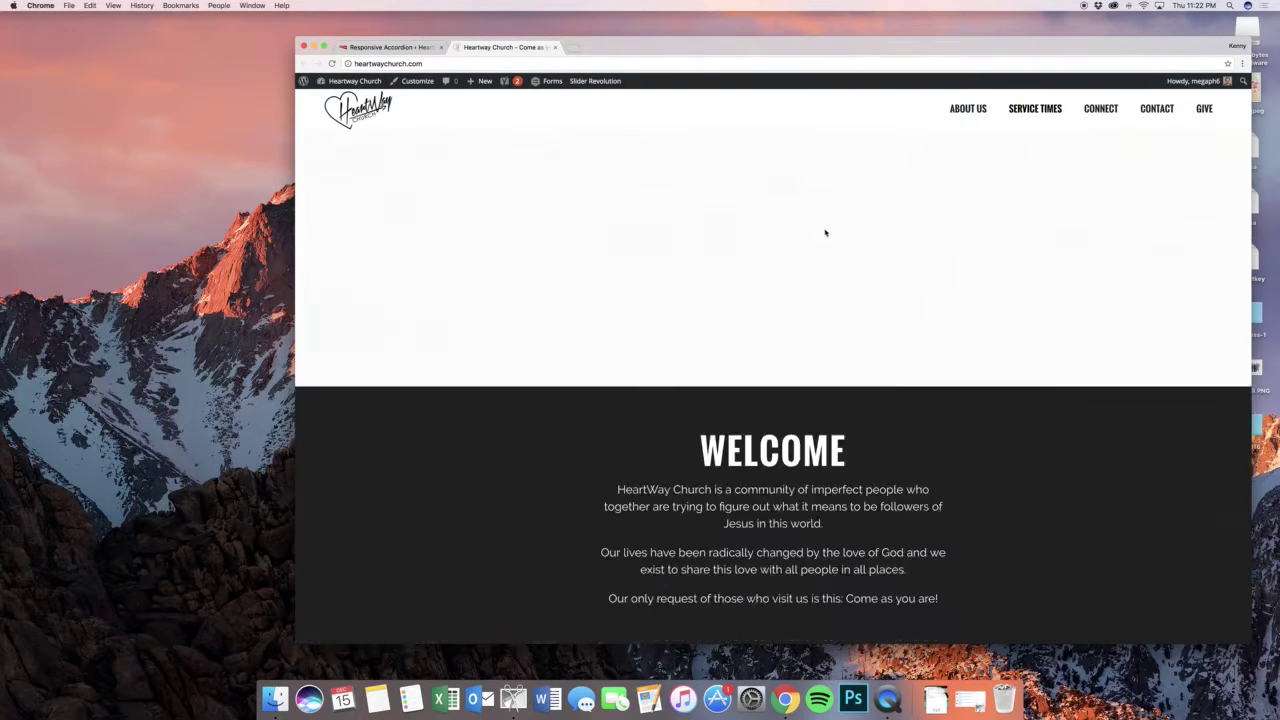
scroll(827, 232, down, 10)
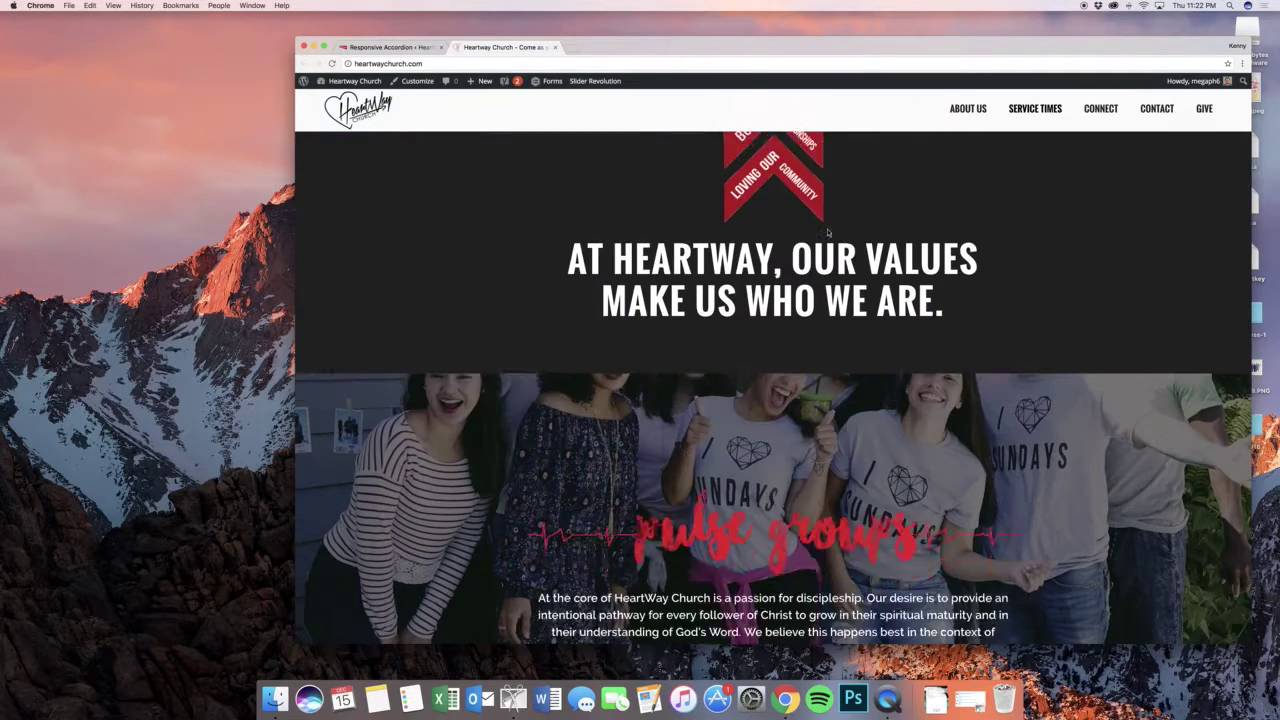
scroll(827, 232, down, 2)
scroll(700, 300, up, 1)
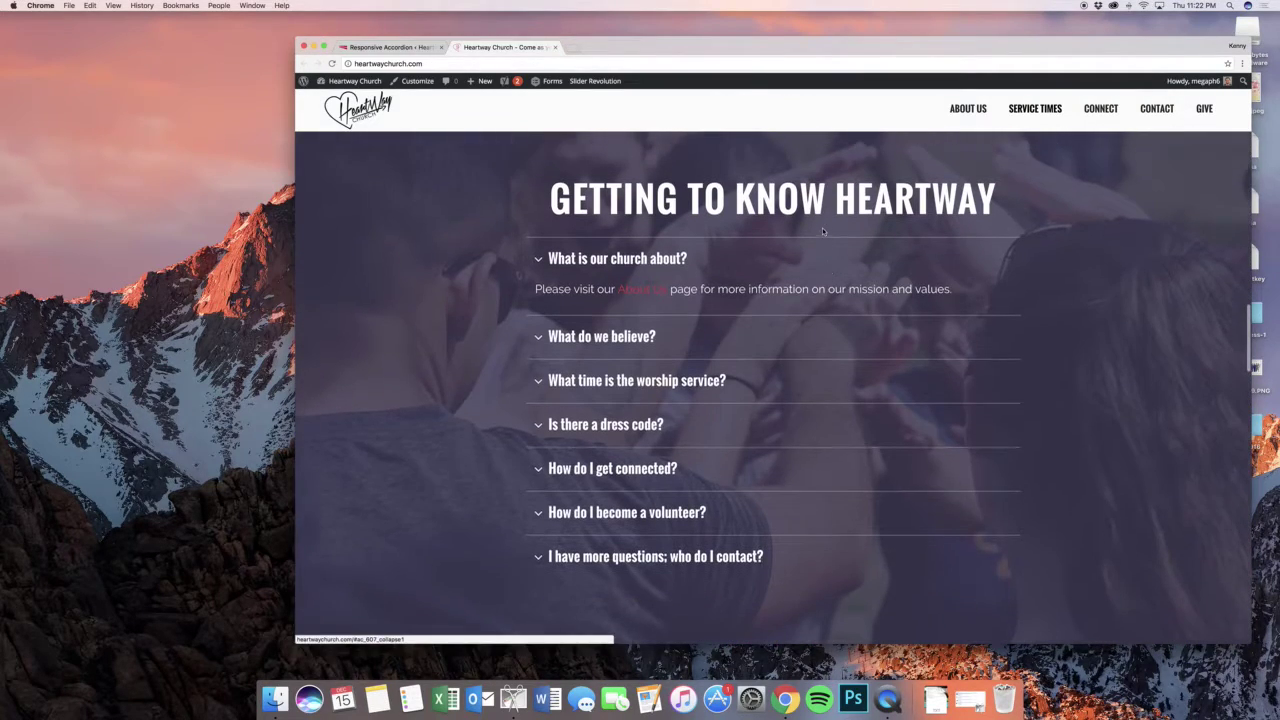
Expand the six homepage FAQ answers, from beliefs to who to contact, then return to admin
click(616, 338)
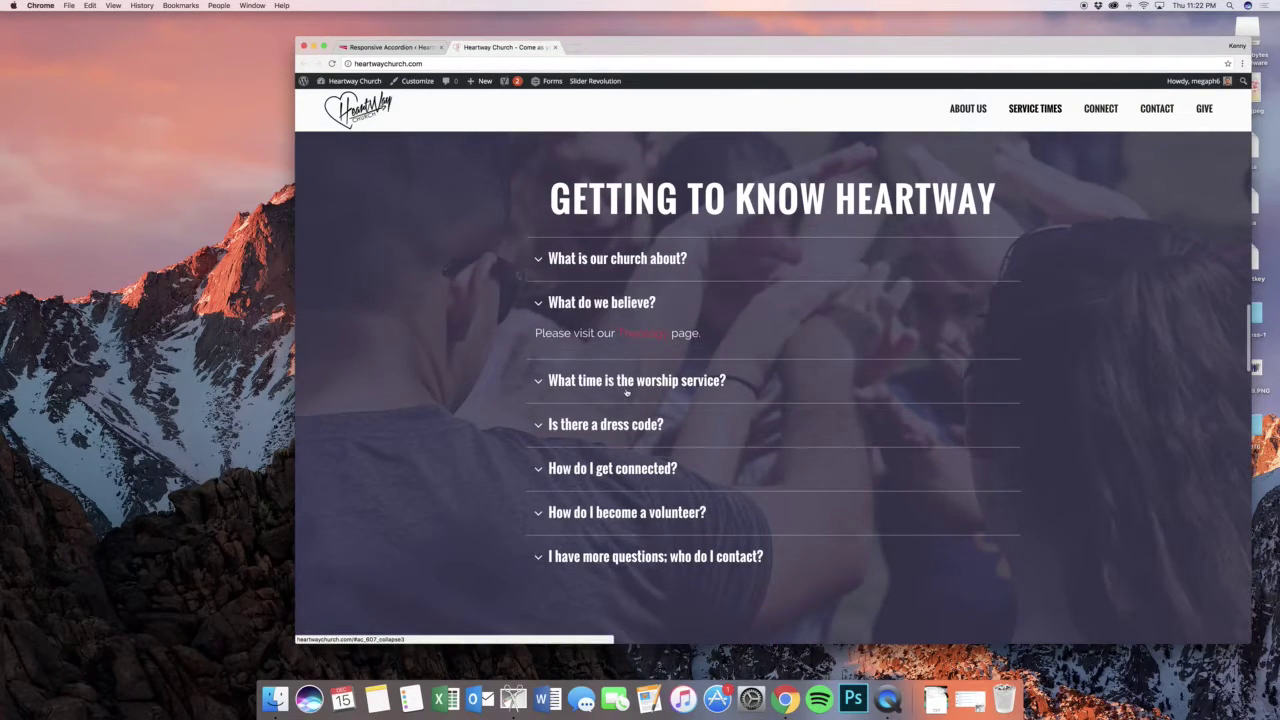
click(627, 390)
click(636, 438)
click(632, 466)
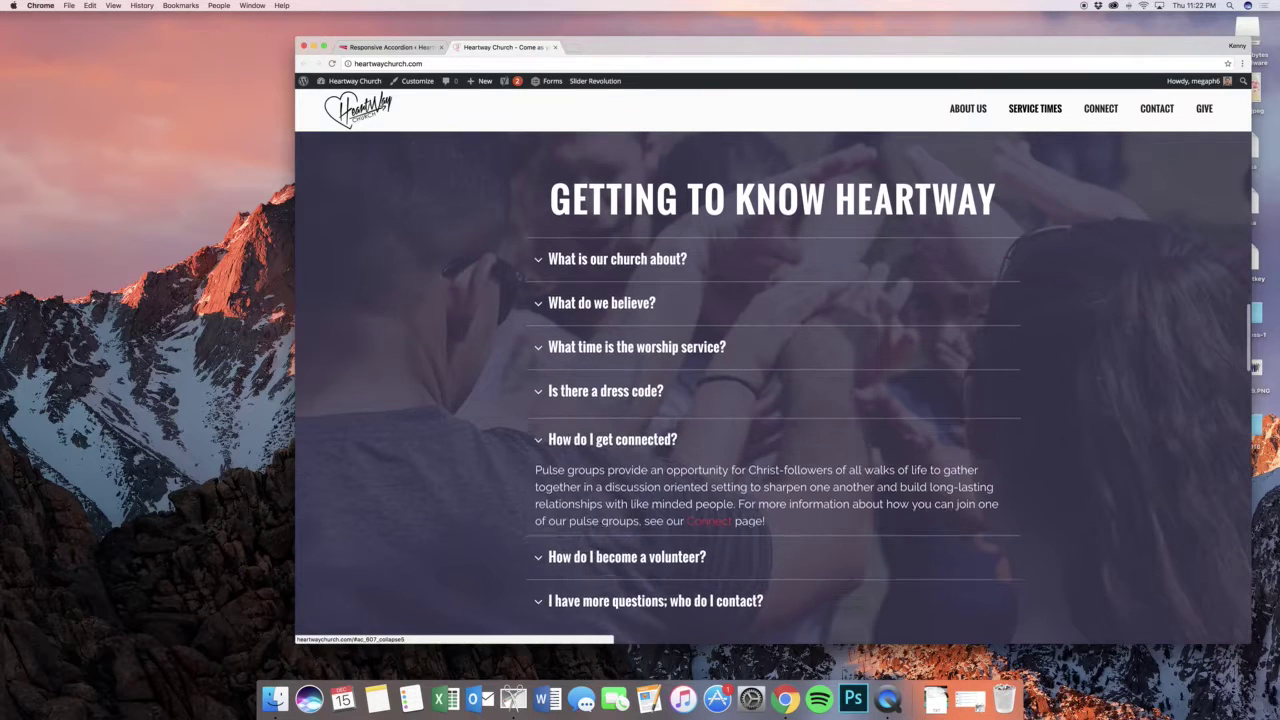
click(627, 563)
click(650, 571)
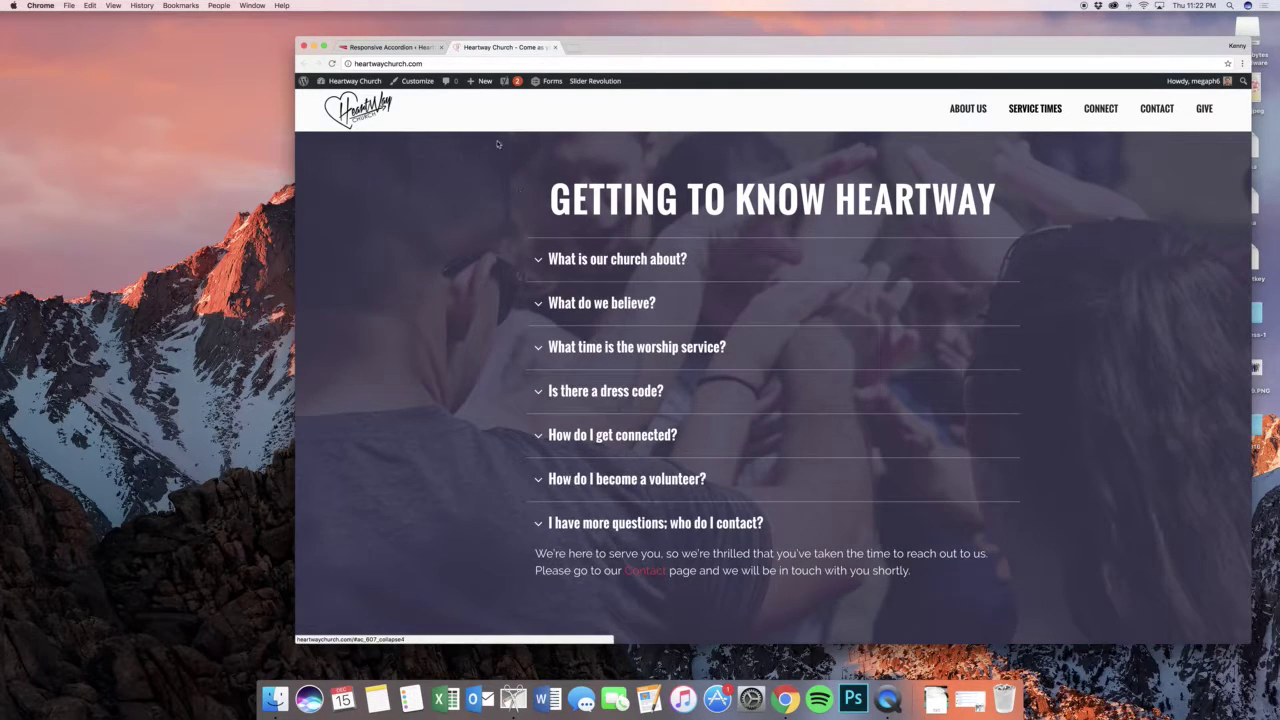
click(390, 47)
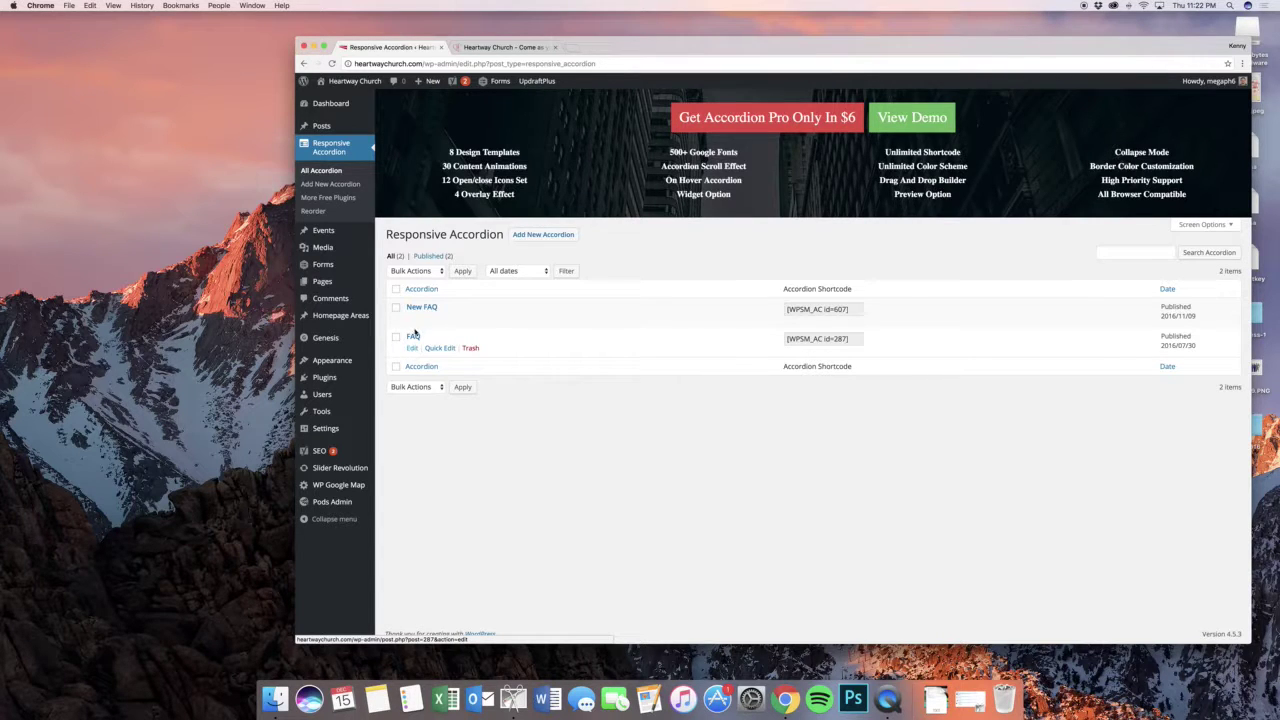
Open the New FAQ accordion for editing and compare it with the live FAQ
click(412, 318)
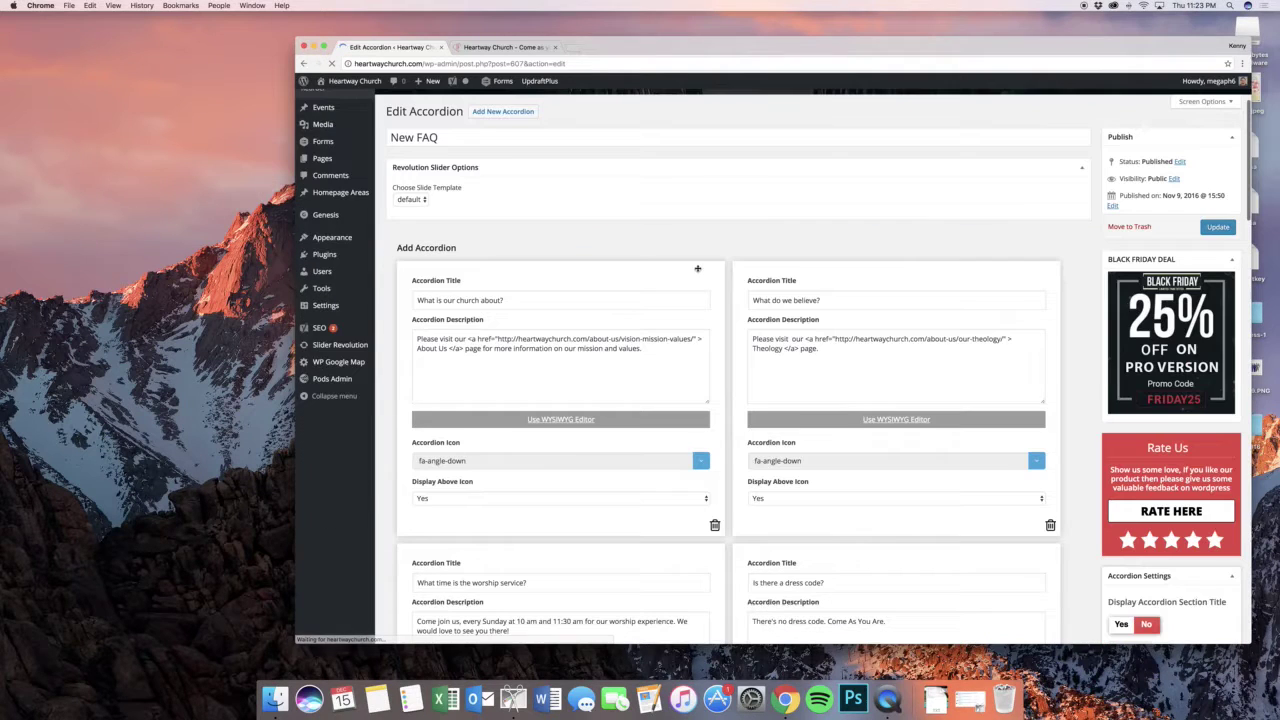
click(510, 303)
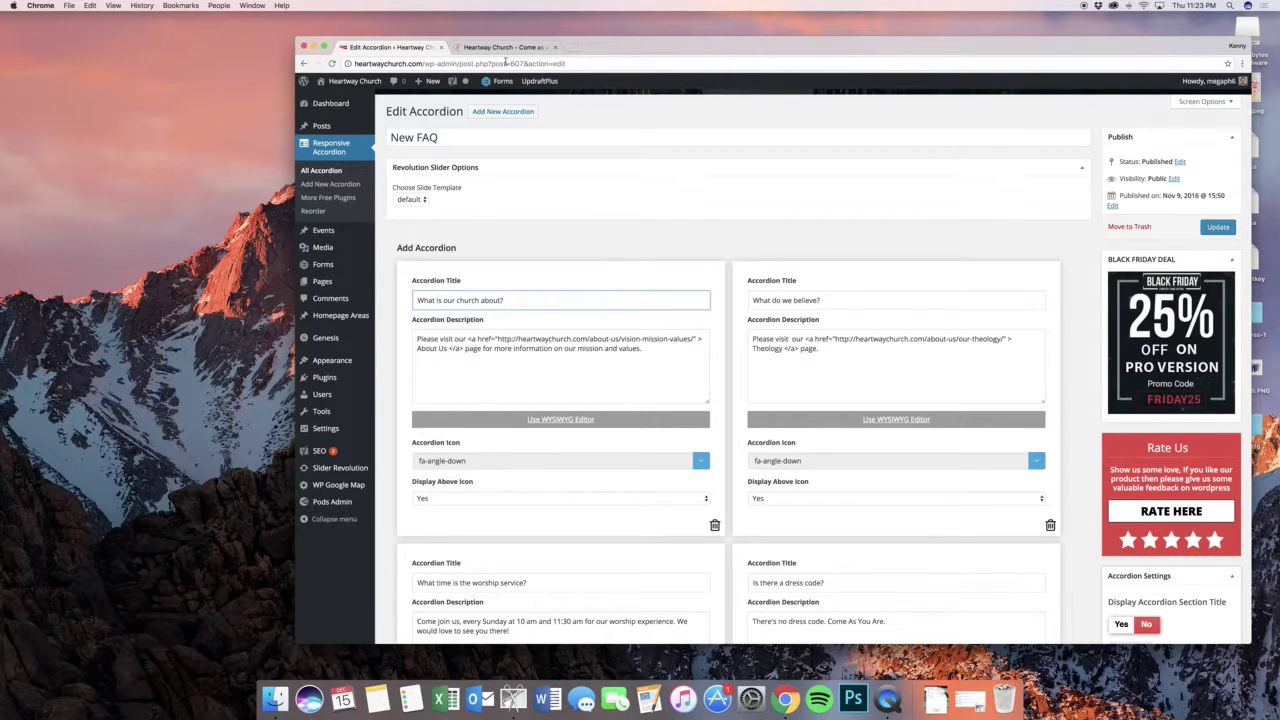
click(503, 47)
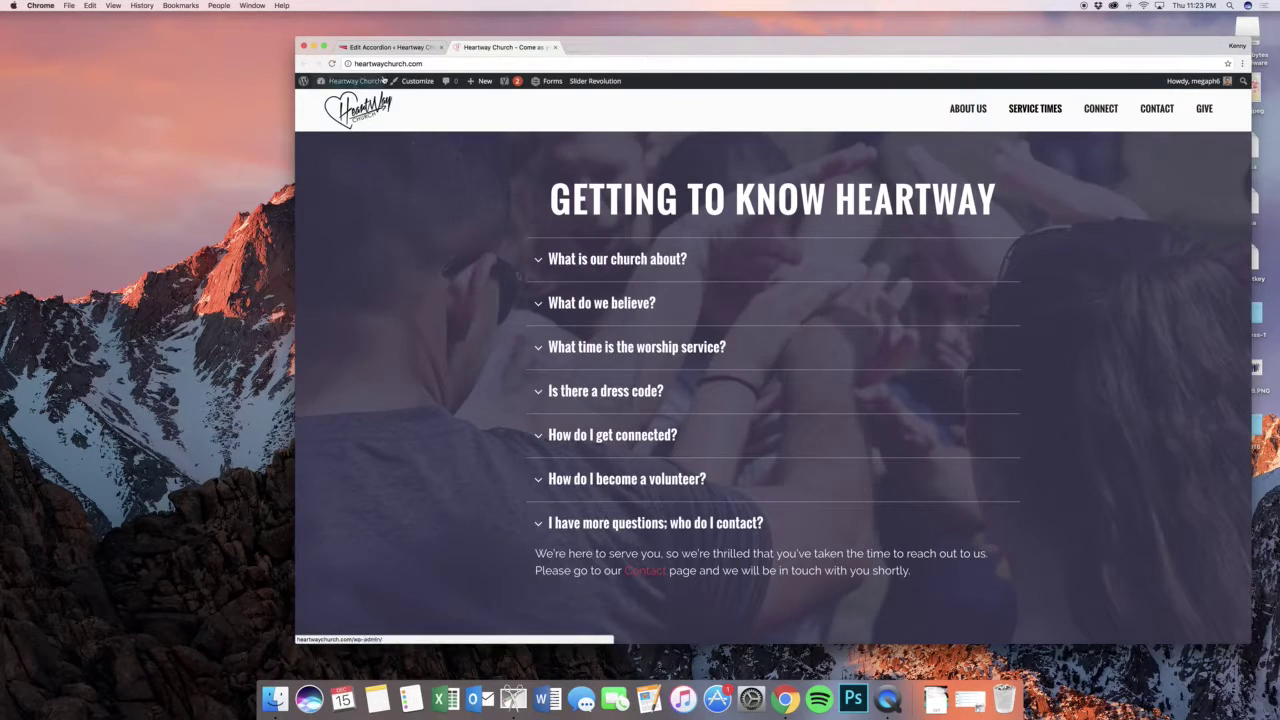
click(390, 47)
View the first answer in the WYSIWYG editor's Visual mode and close it unchanged
click(538, 356)
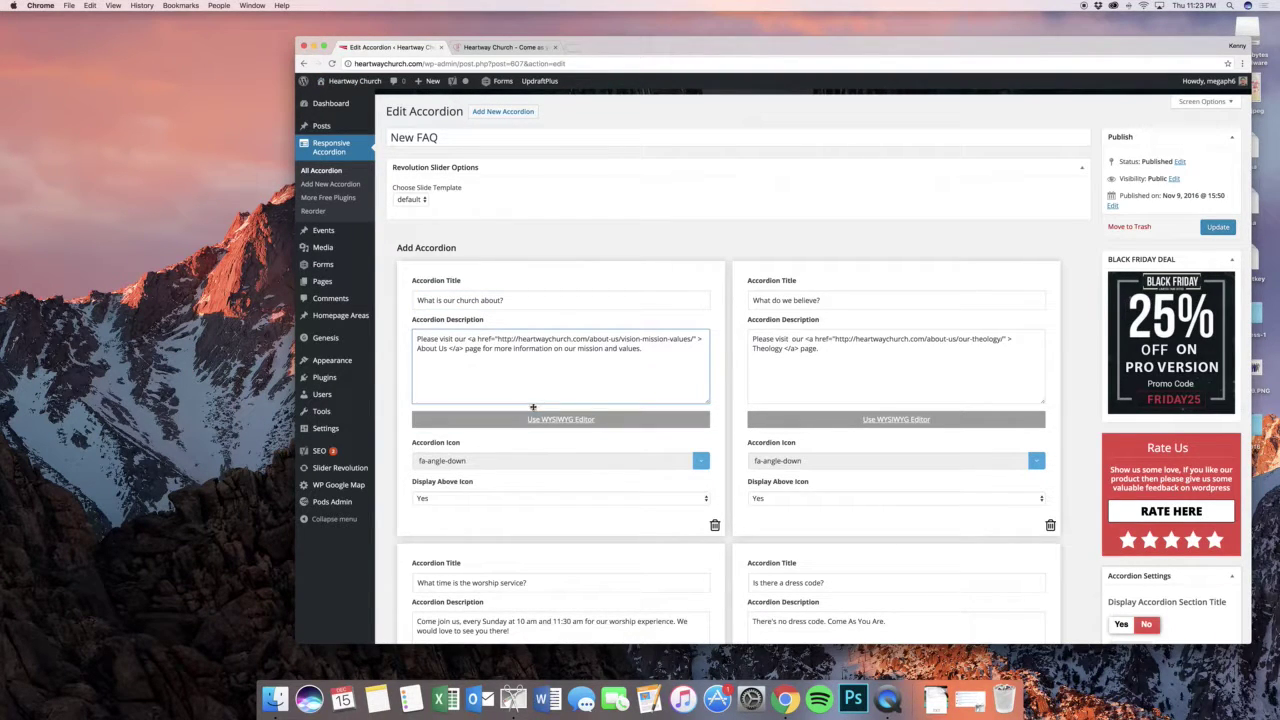
key(super+a)
click(574, 420)
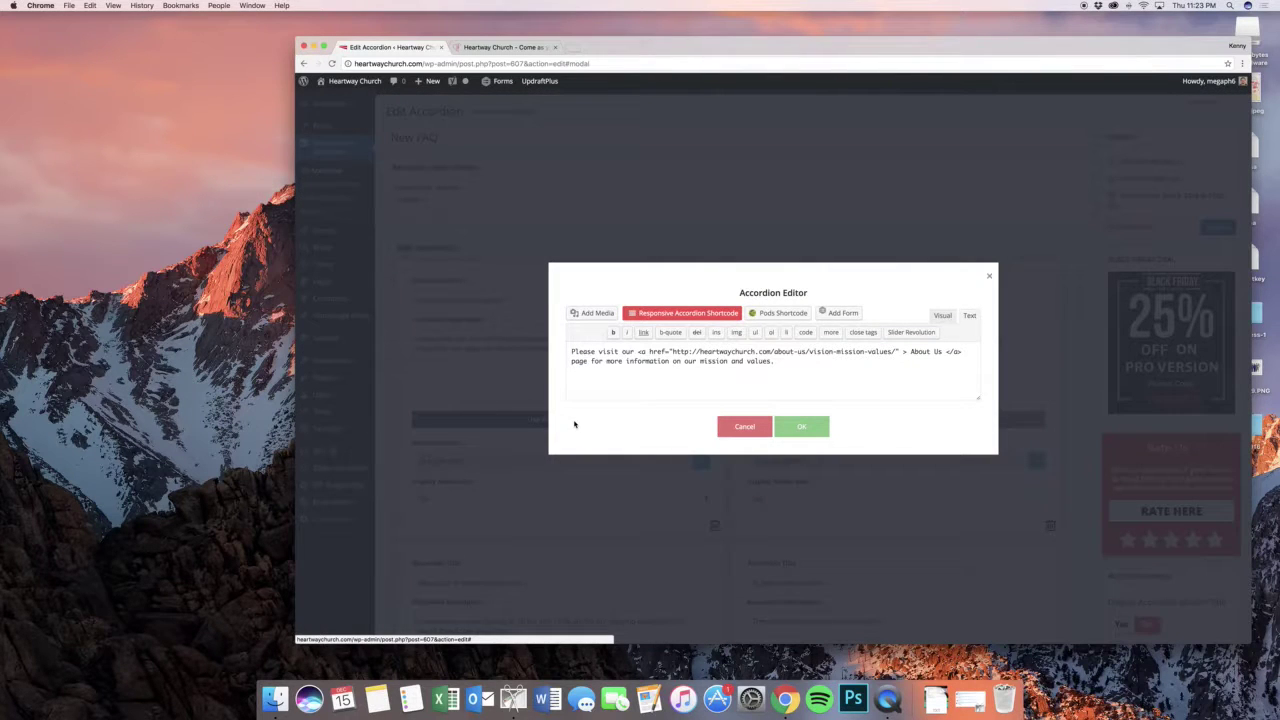
click(942, 315)
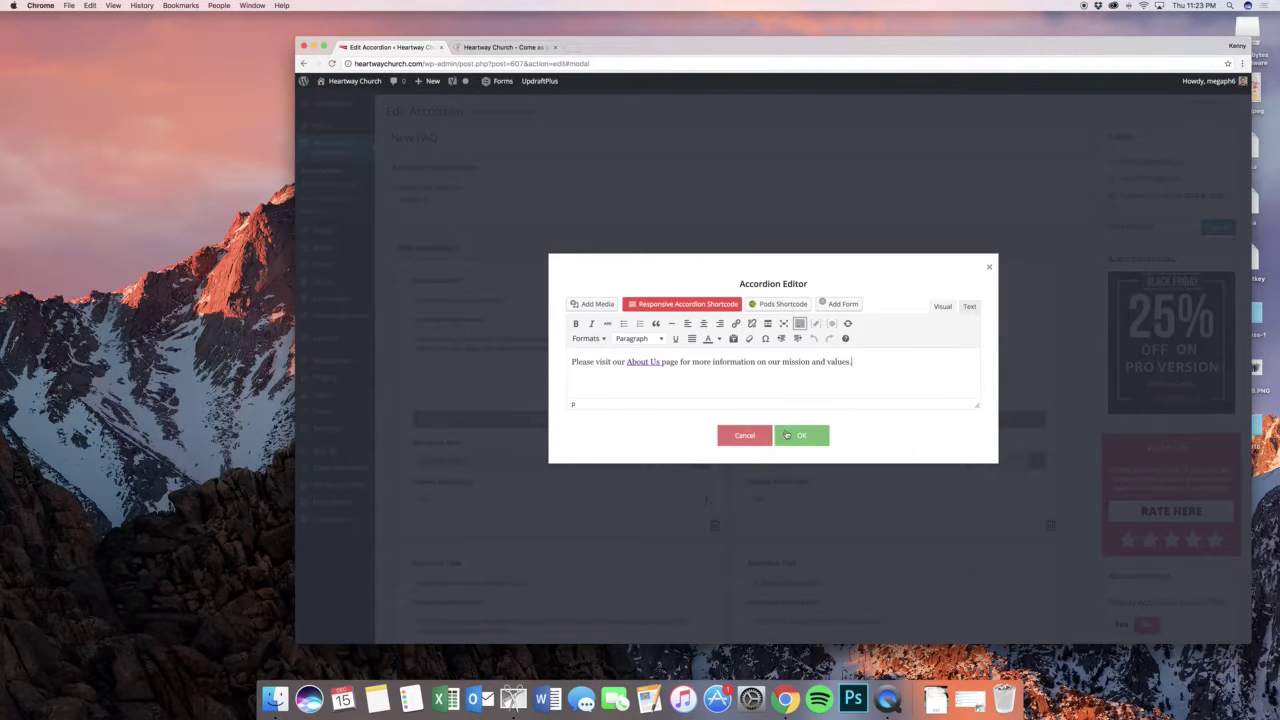
click(787, 435)
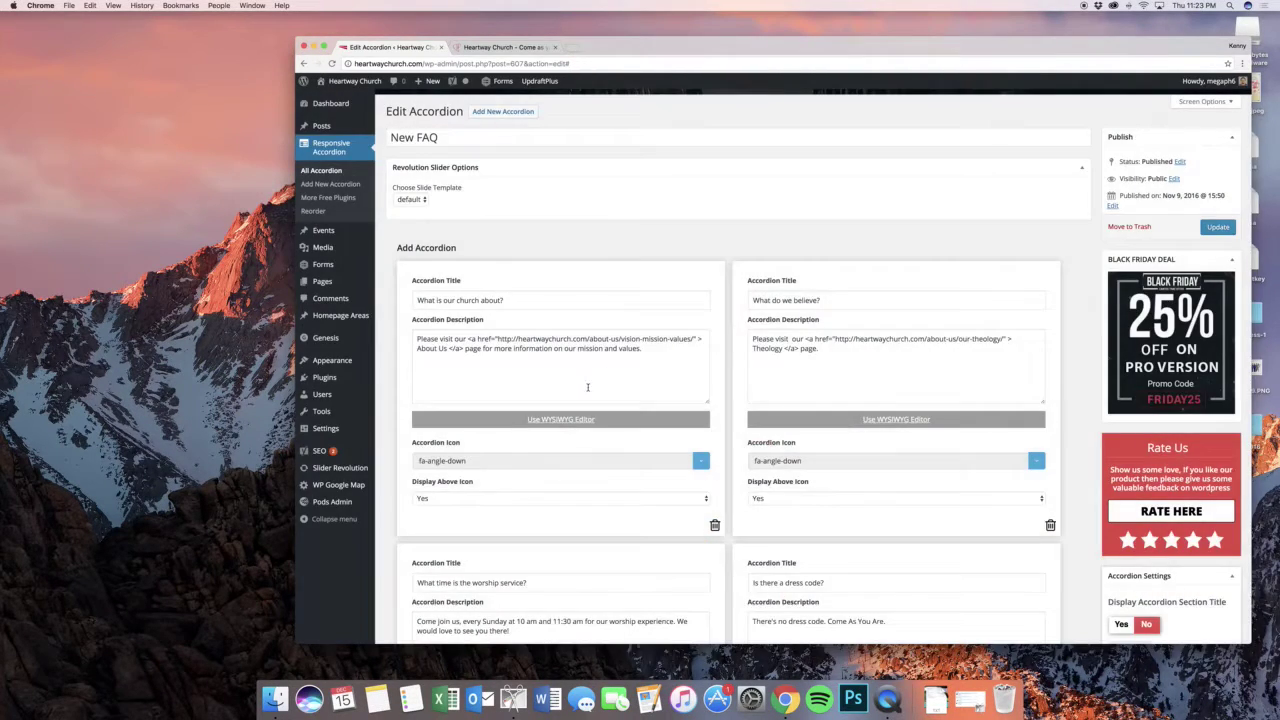
scroll(558, 389, down, 2)
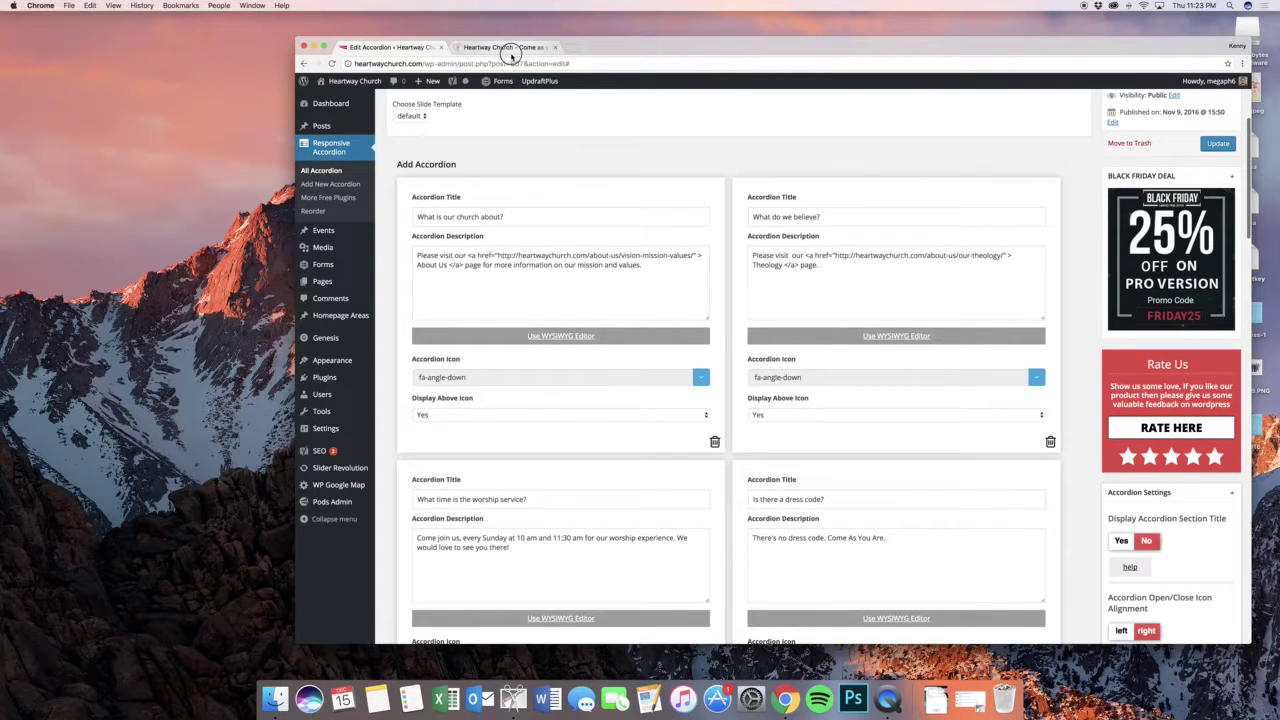
Compare the New FAQ accordion's questions against the live FAQ on the church site
click(507, 48)
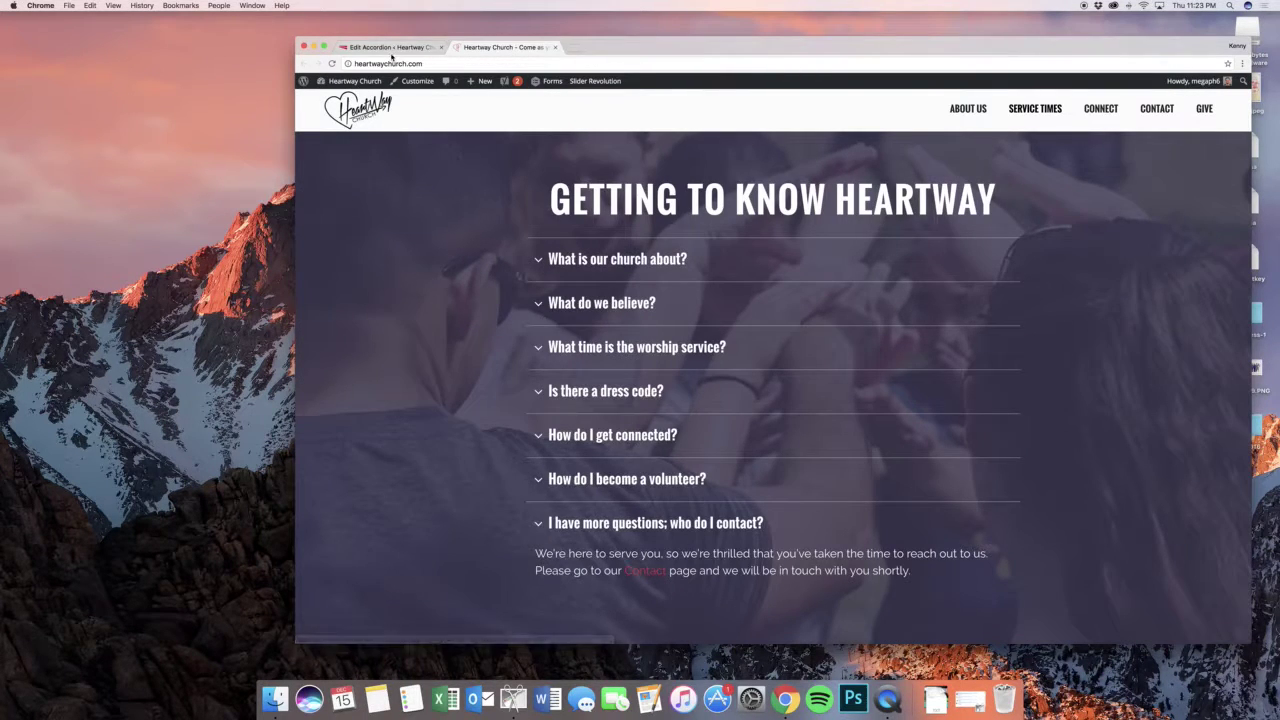
click(390, 47)
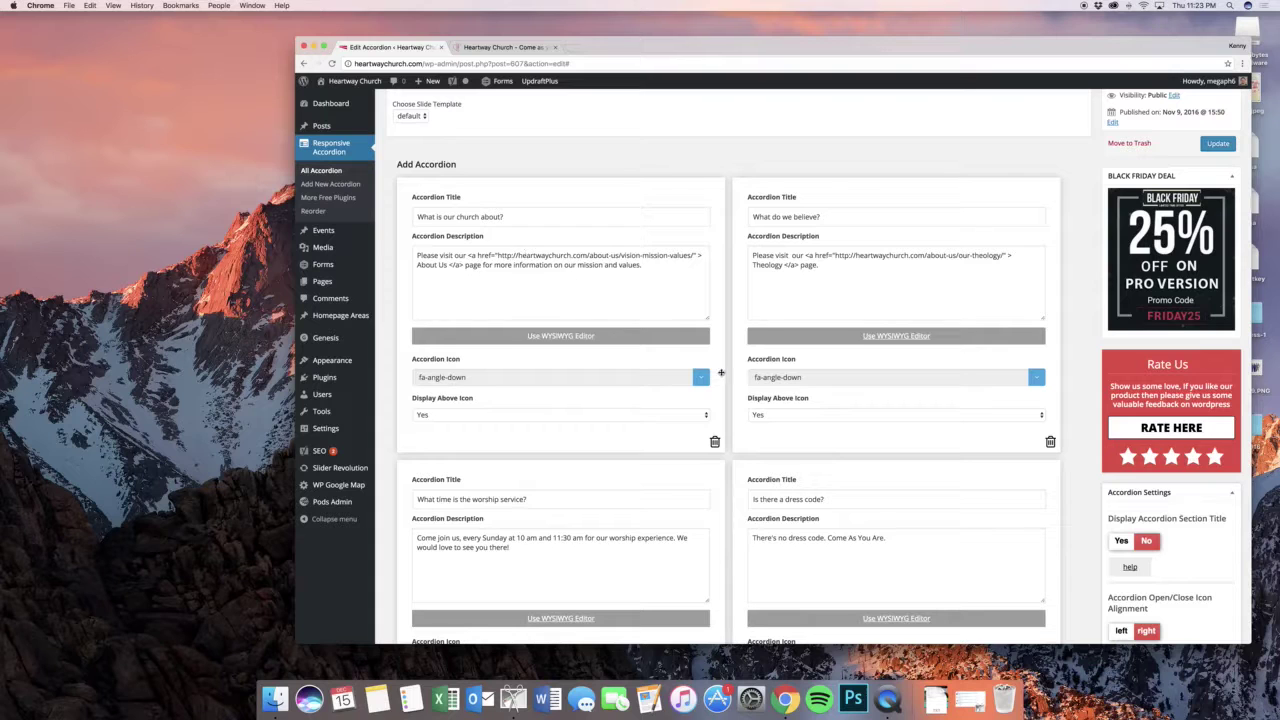
scroll(1146, 425, down, 8)
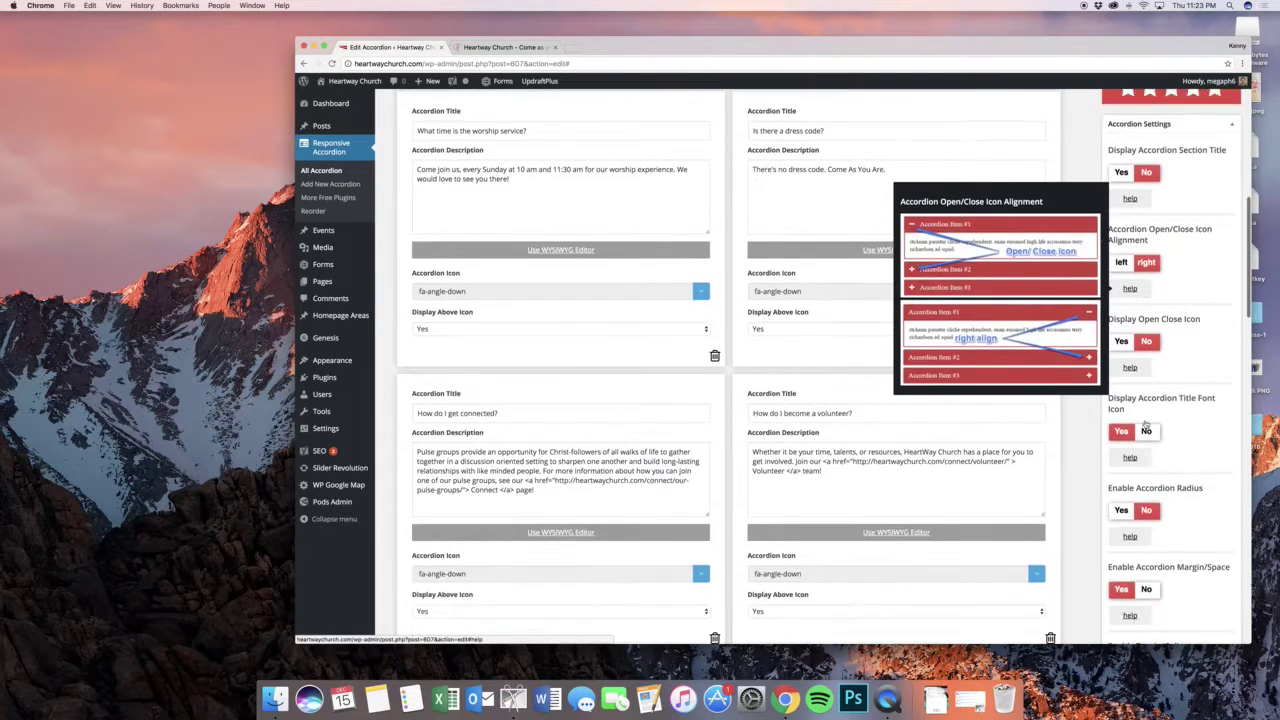
scroll(1146, 425, down, 10)
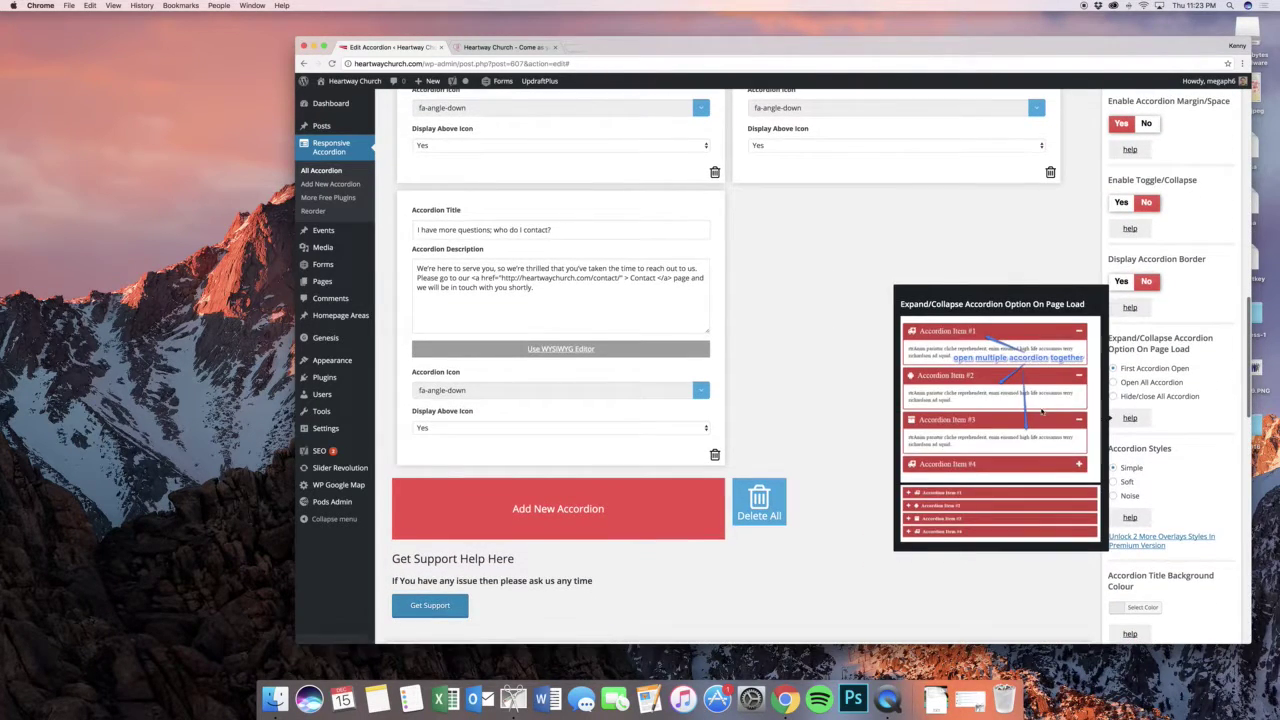
click(505, 48)
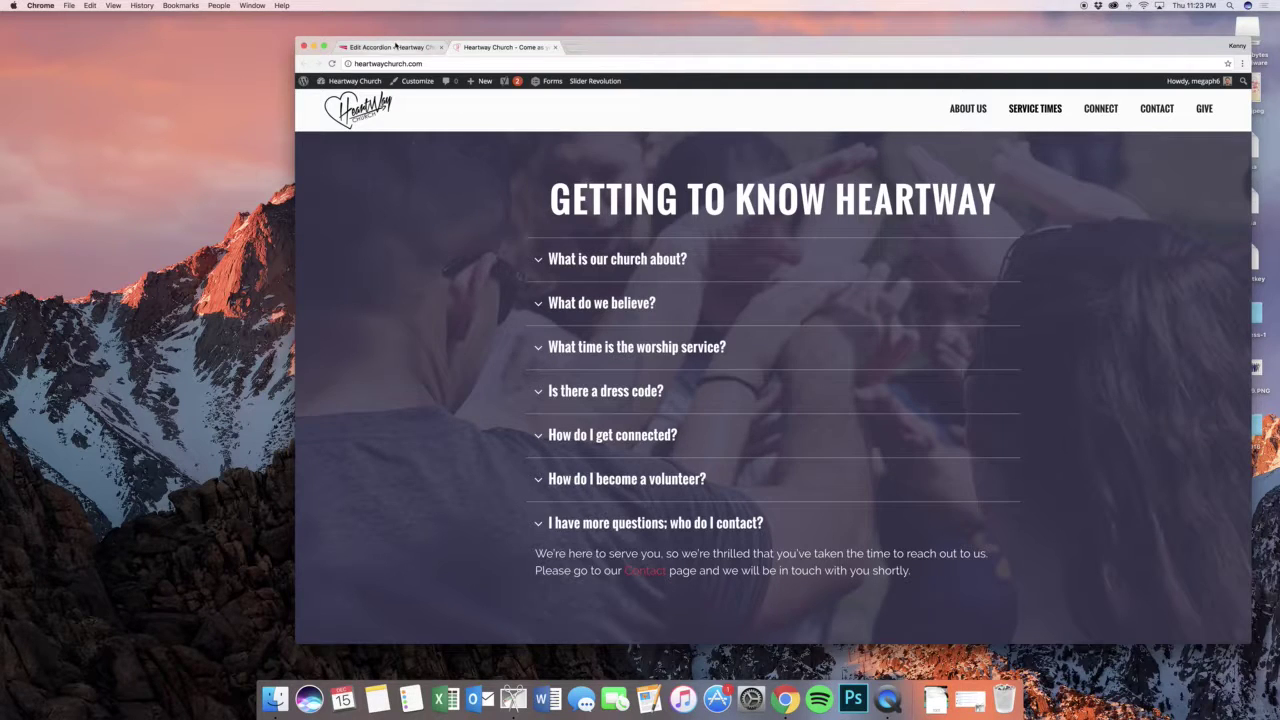
click(392, 47)
Add an empty question panel, then start a new blank accordion with two sample items
click(557, 283)
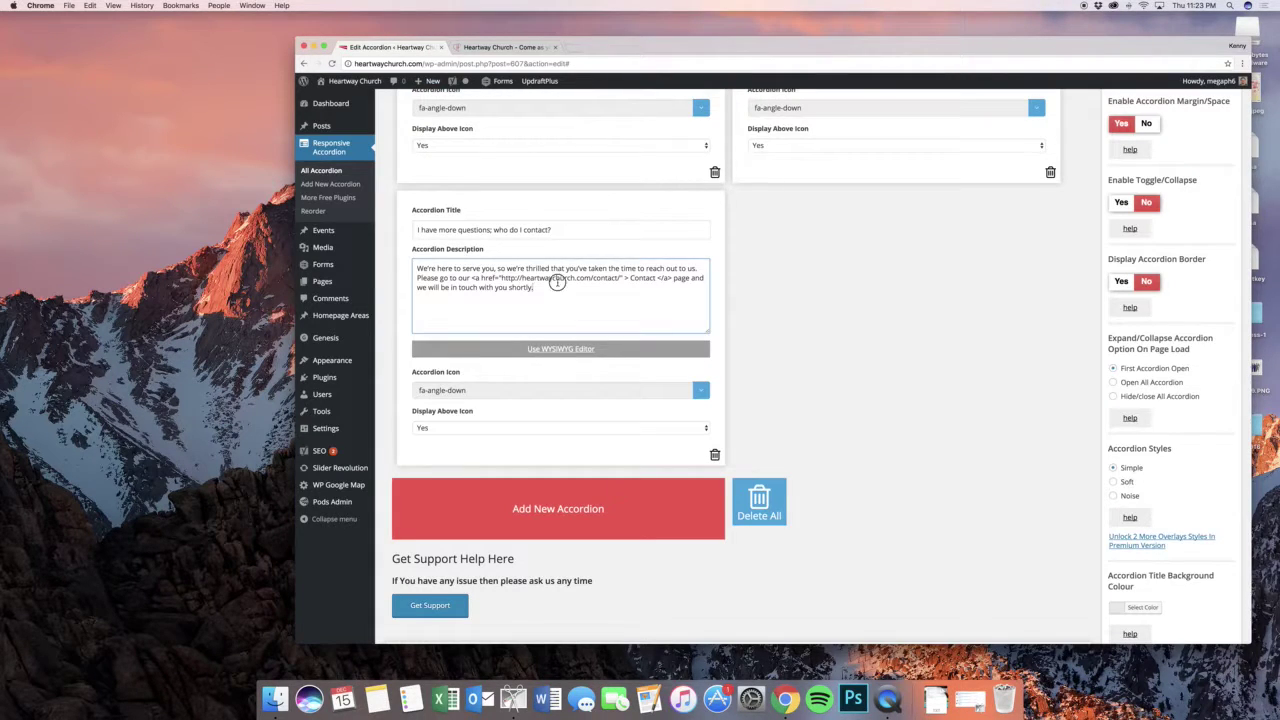
key(super+a)
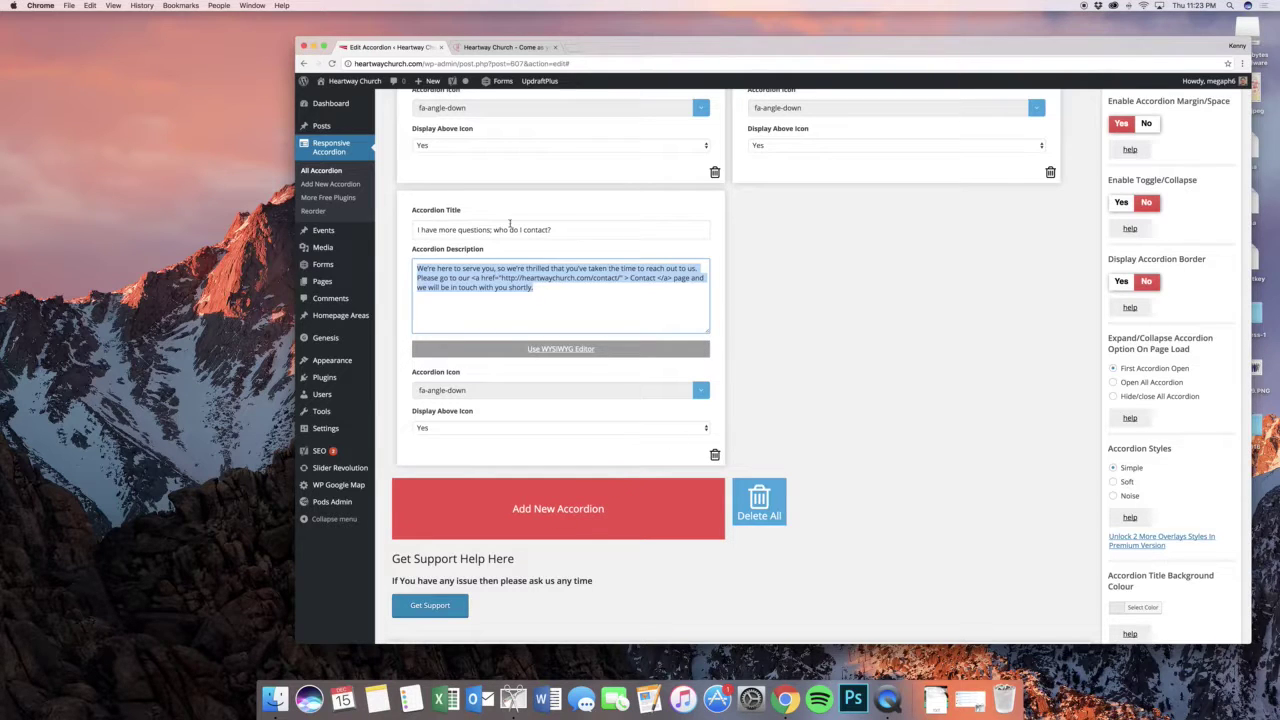
click(621, 516)
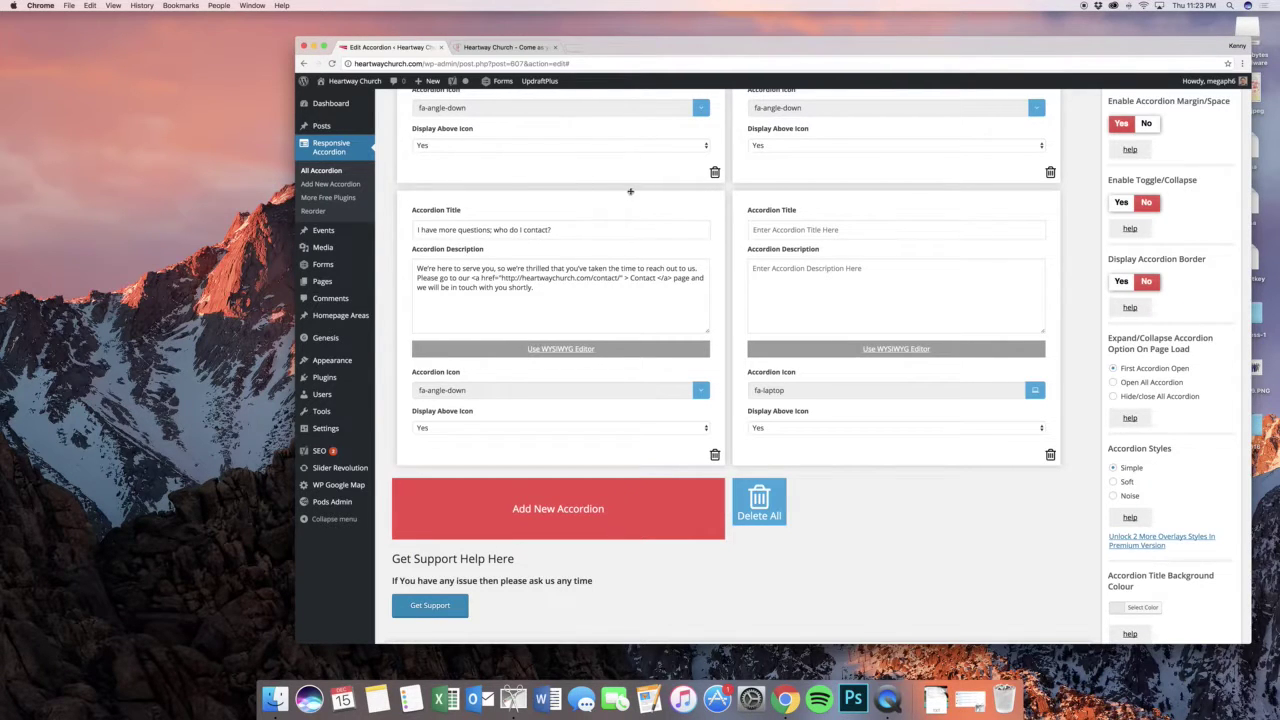
click(341, 186)
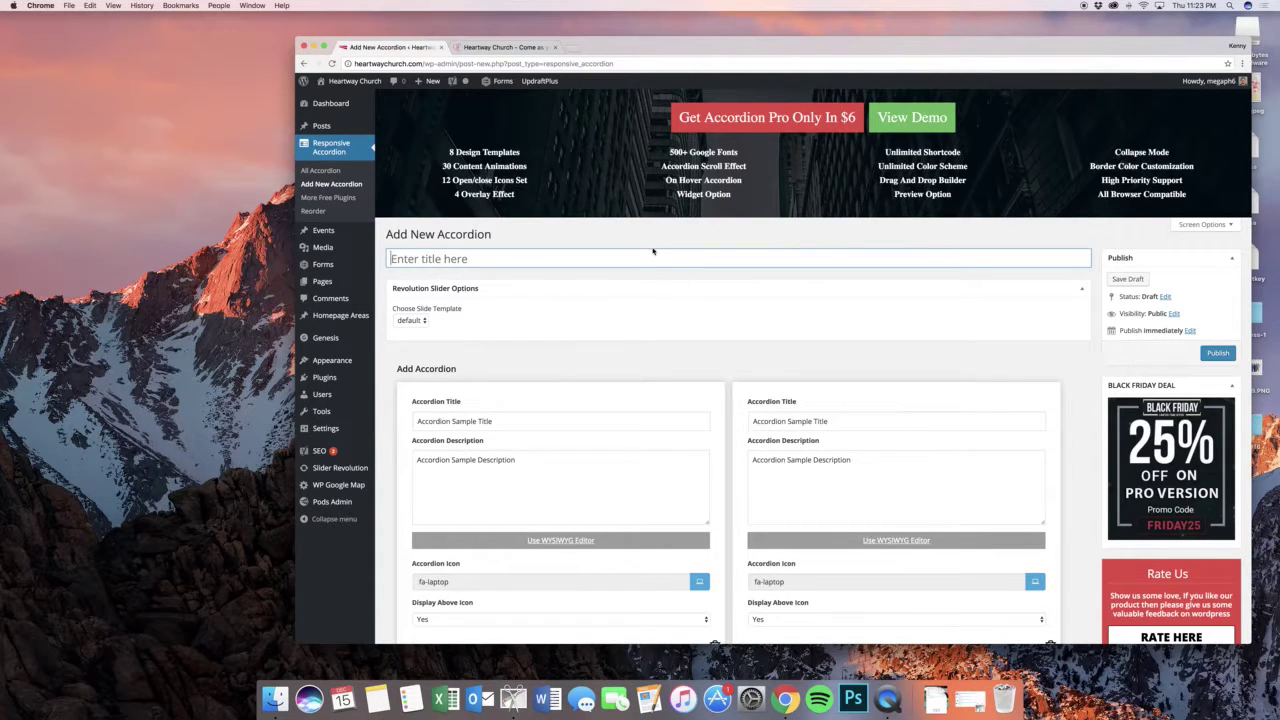
Open All Events, which reports that no events are found
scroll(700, 292, down, 5)
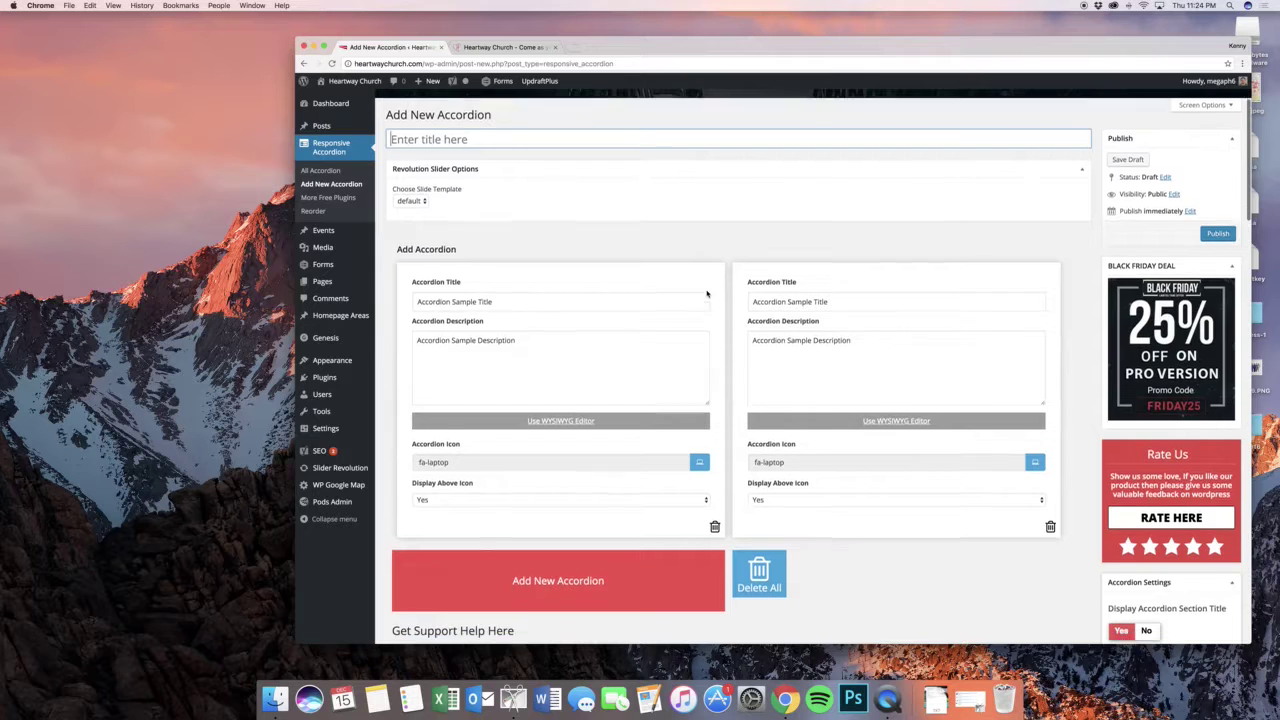
scroll(707, 294, up, 5)
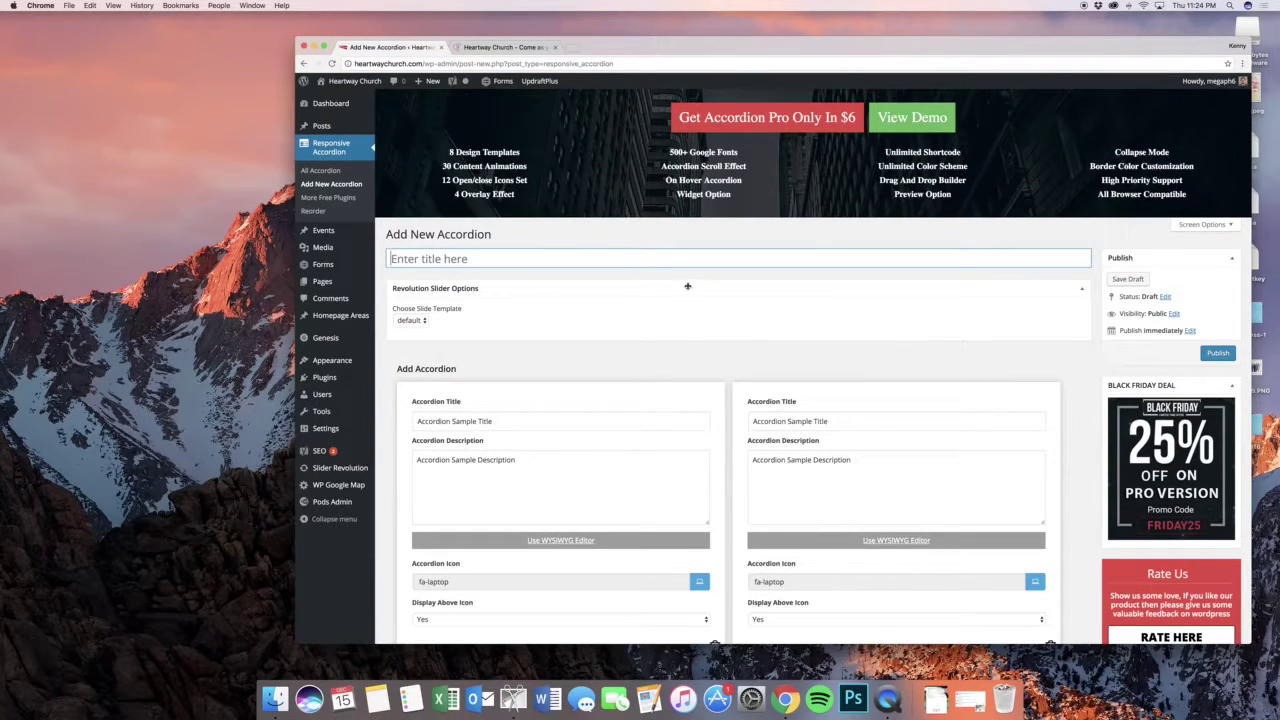
click(392, 230)
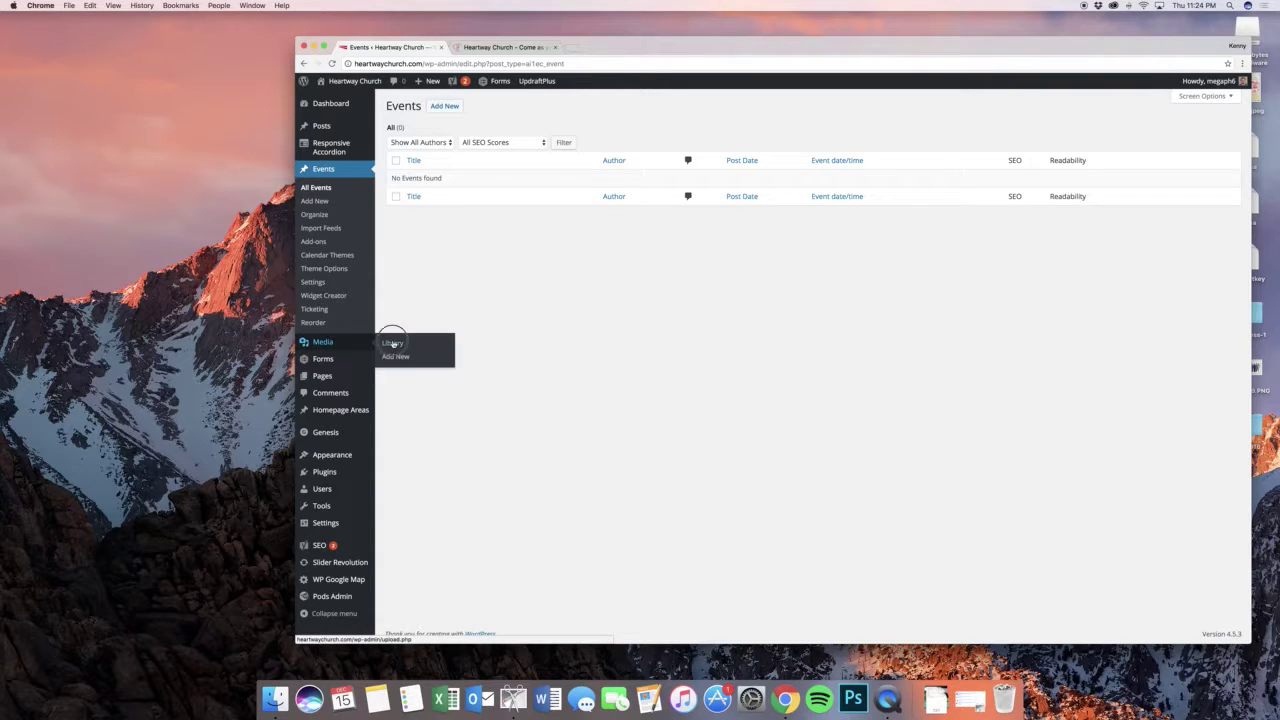
Browse the Media Library's 115 uploaded items, including the recent CHRISTMAS upload
click(392, 342)
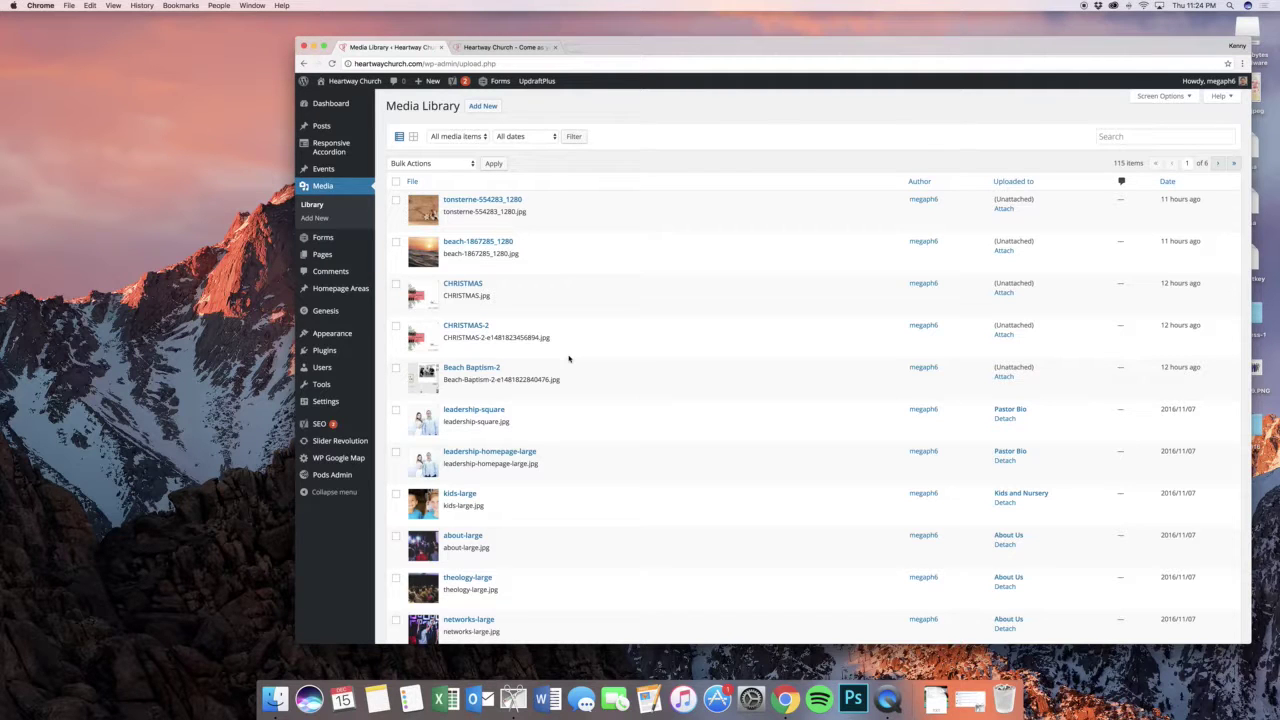
scroll(560, 310, down, 10)
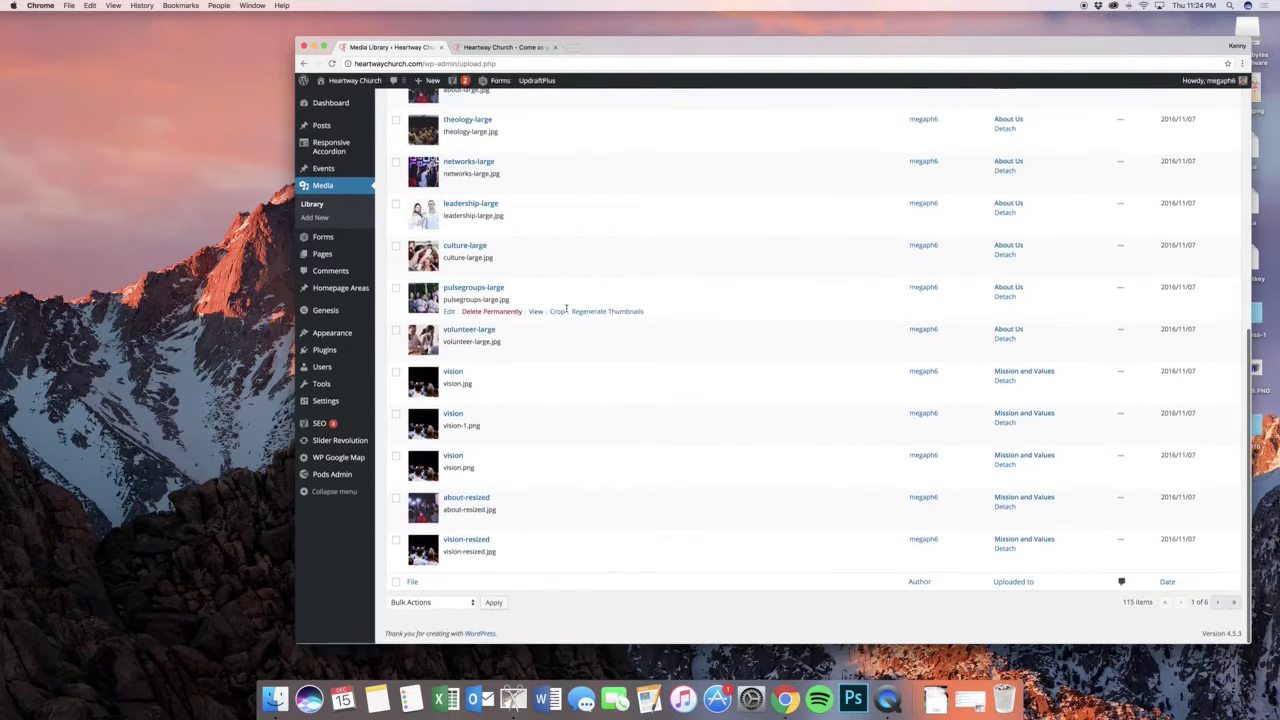
scroll(558, 310, up, 10)
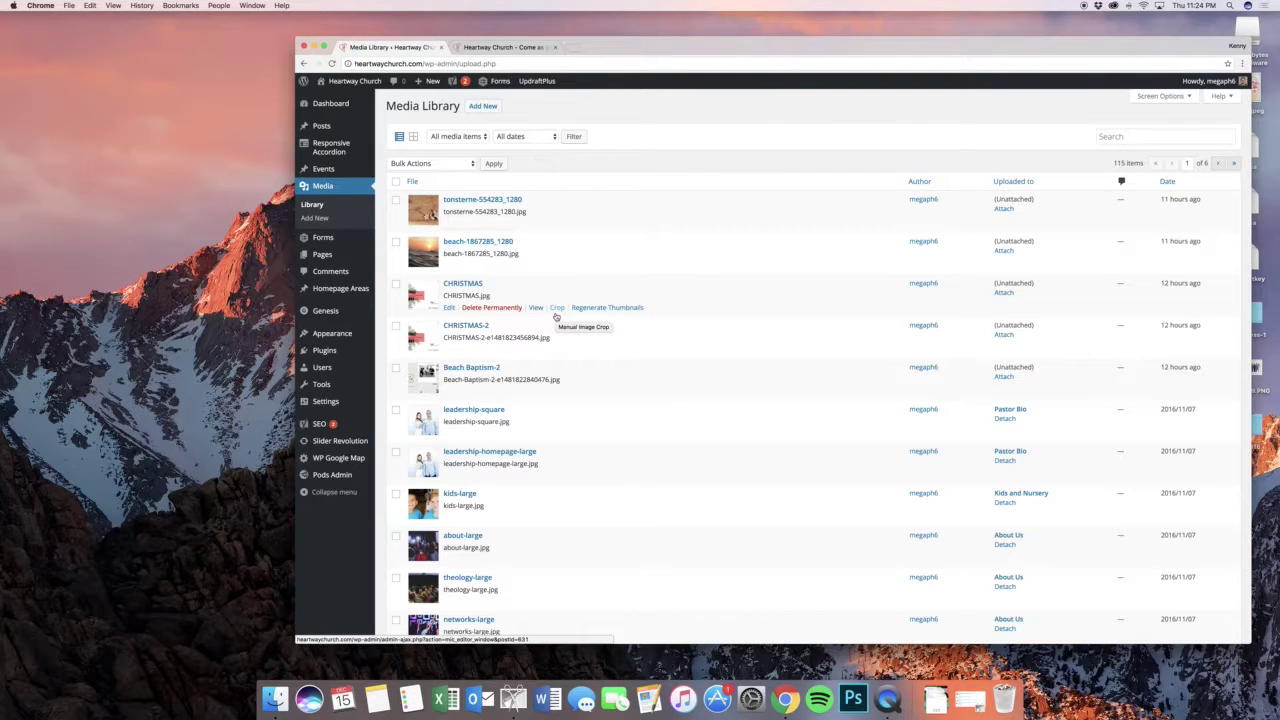
Open the Contact form in the form editor and show the Advanced Fields
mouse_move(330, 242)
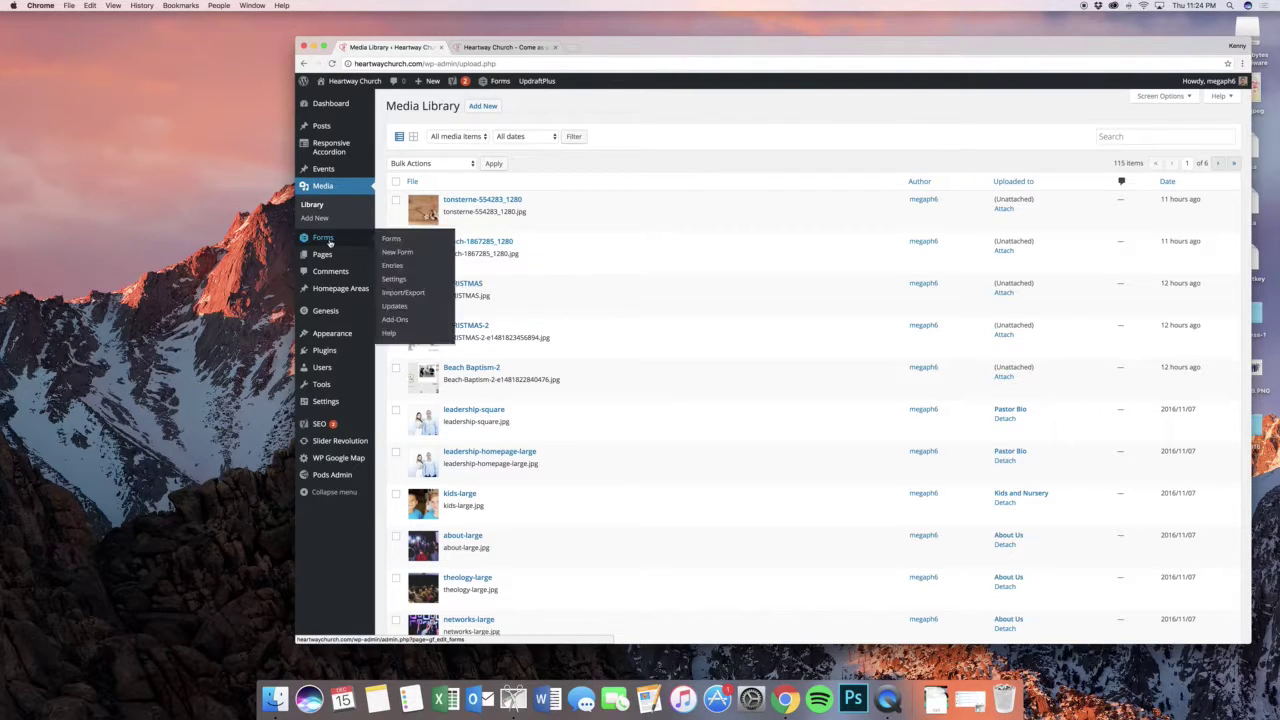
click(392, 240)
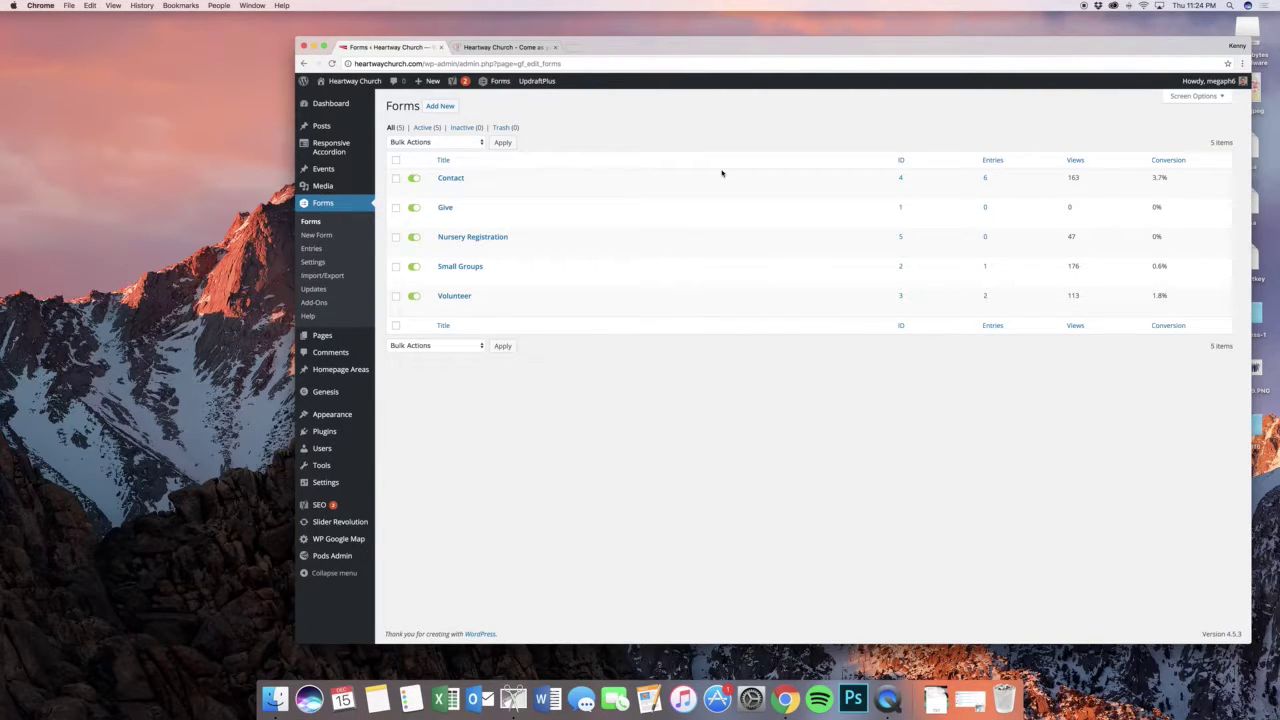
mouse_move(724, 188)
click(444, 190)
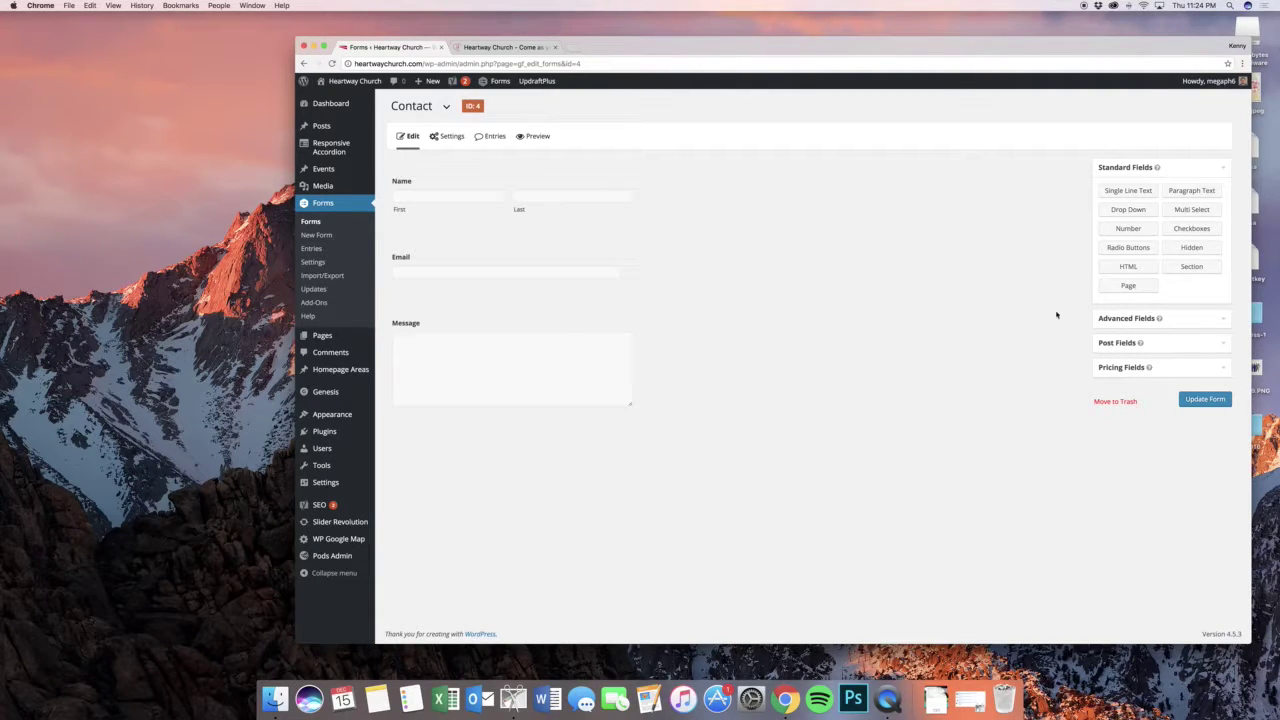
click(1132, 318)
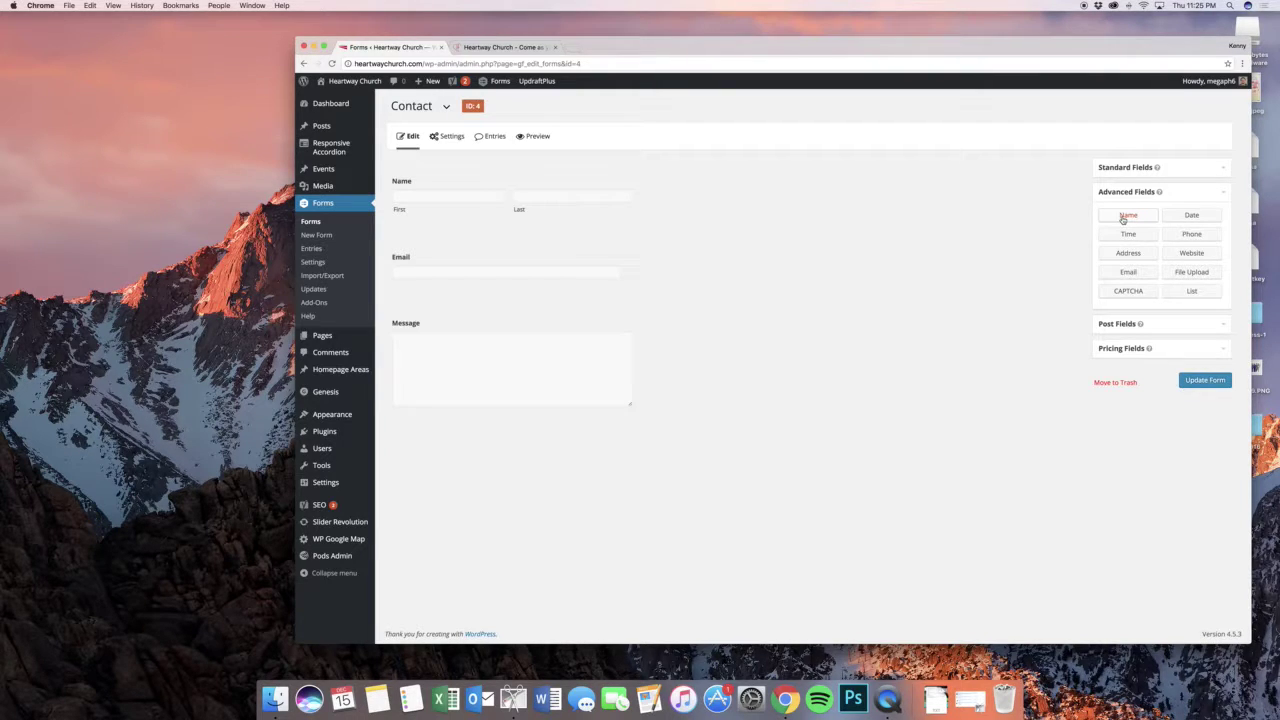
click(557, 163)
click(557, 163)
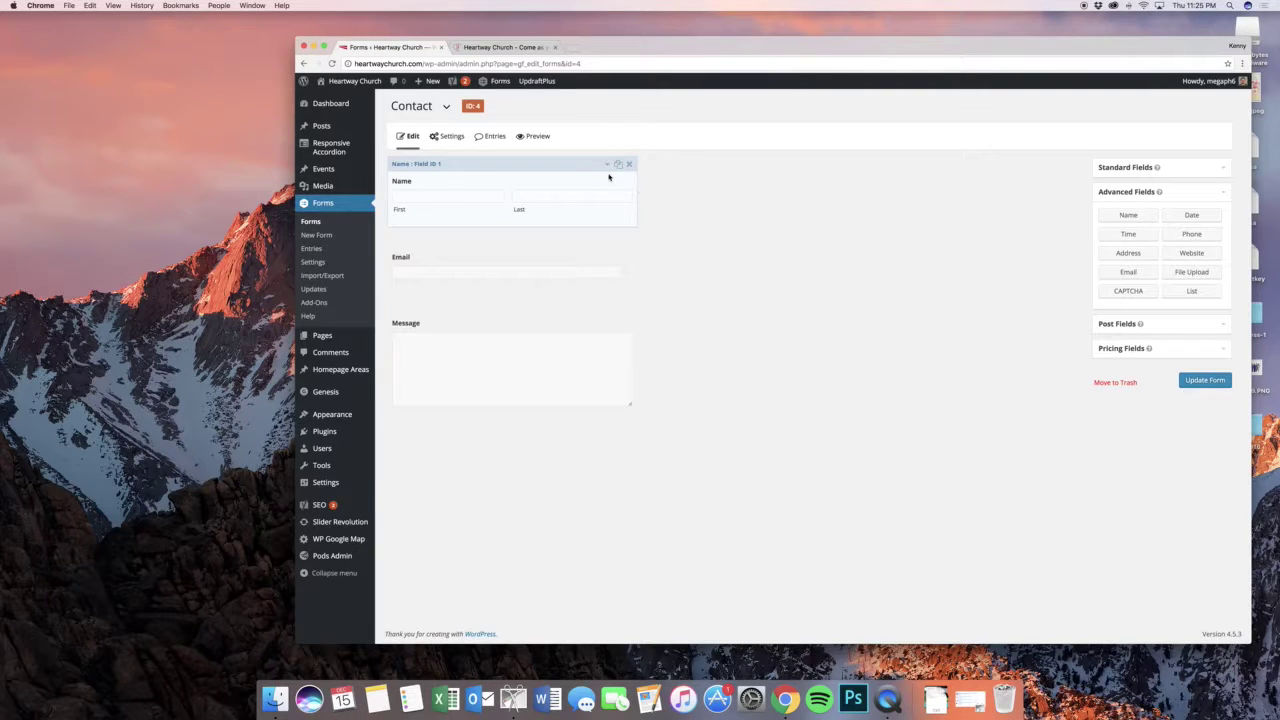
Add a trial Name field, check its Appearance and Advanced tabs, then delete it
drag(1126, 222, 503, 248)
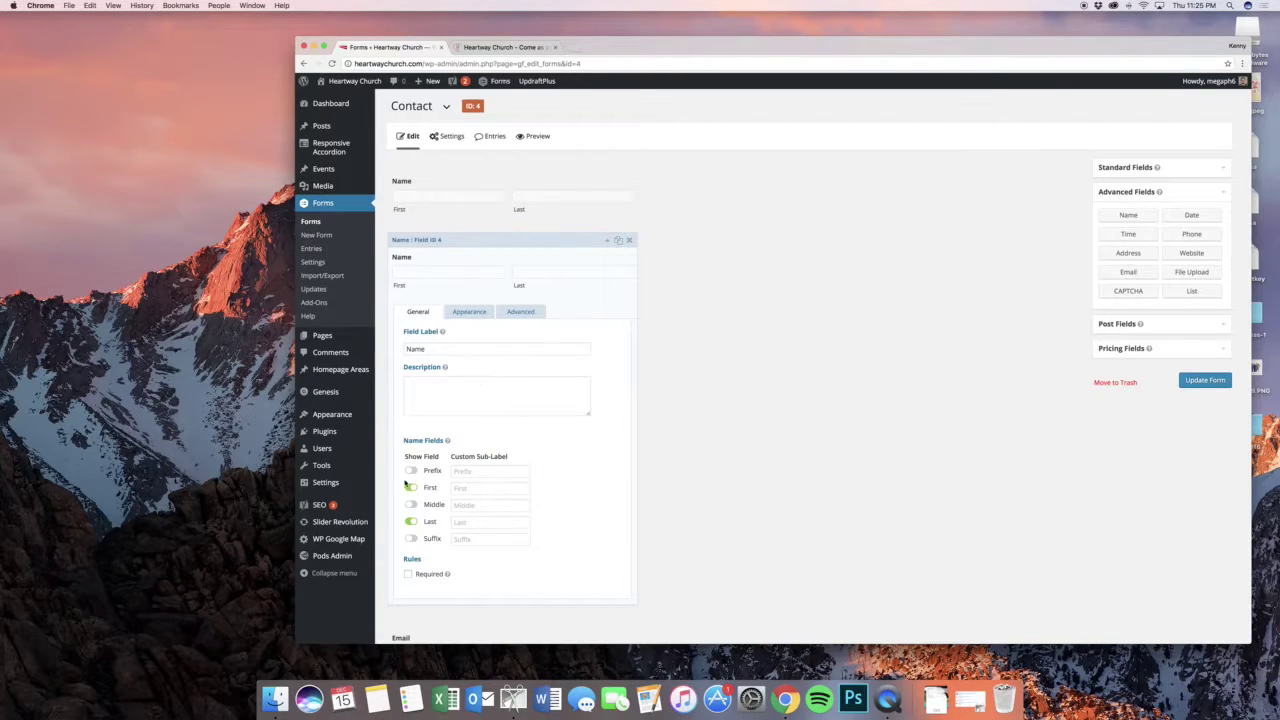
click(464, 313)
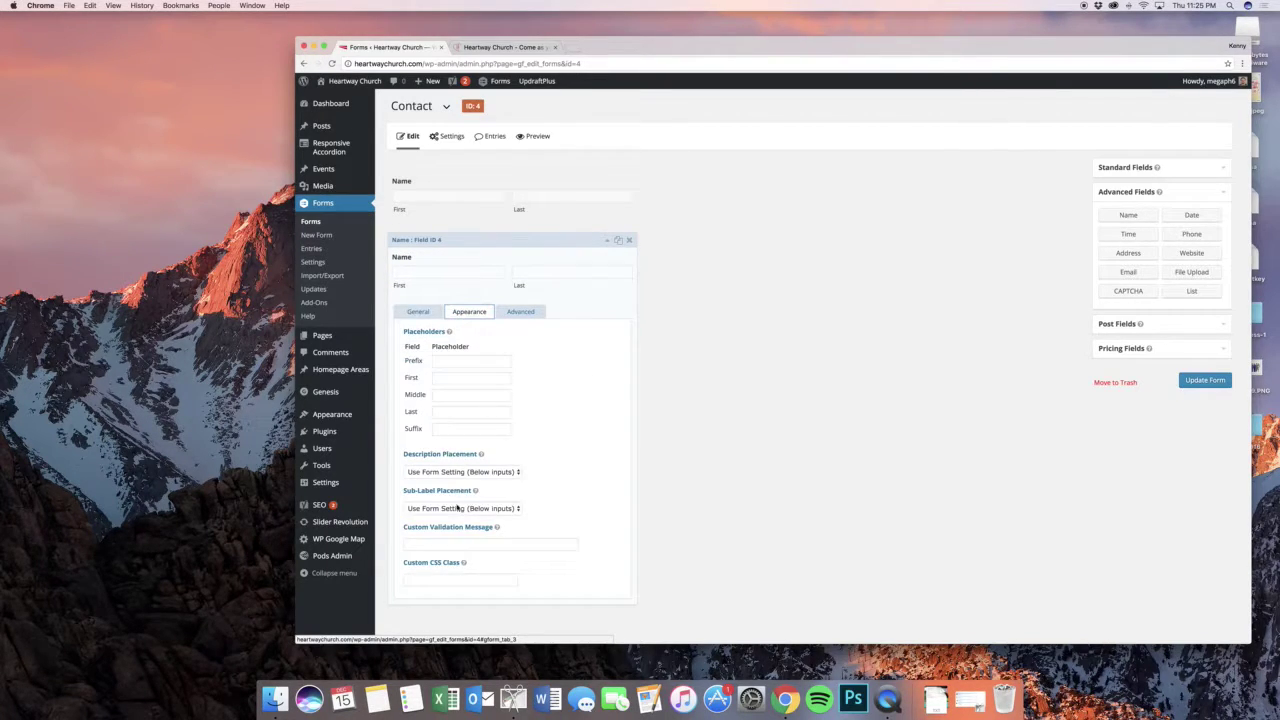
click(520, 313)
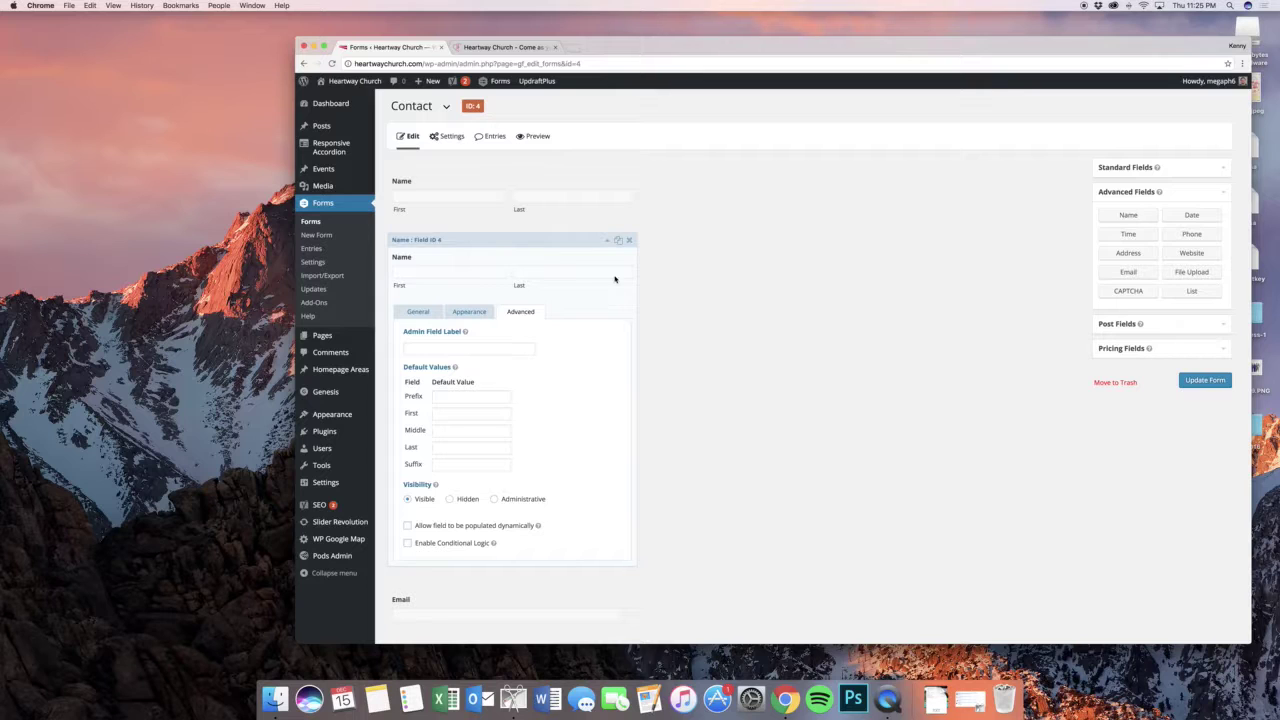
click(629, 240)
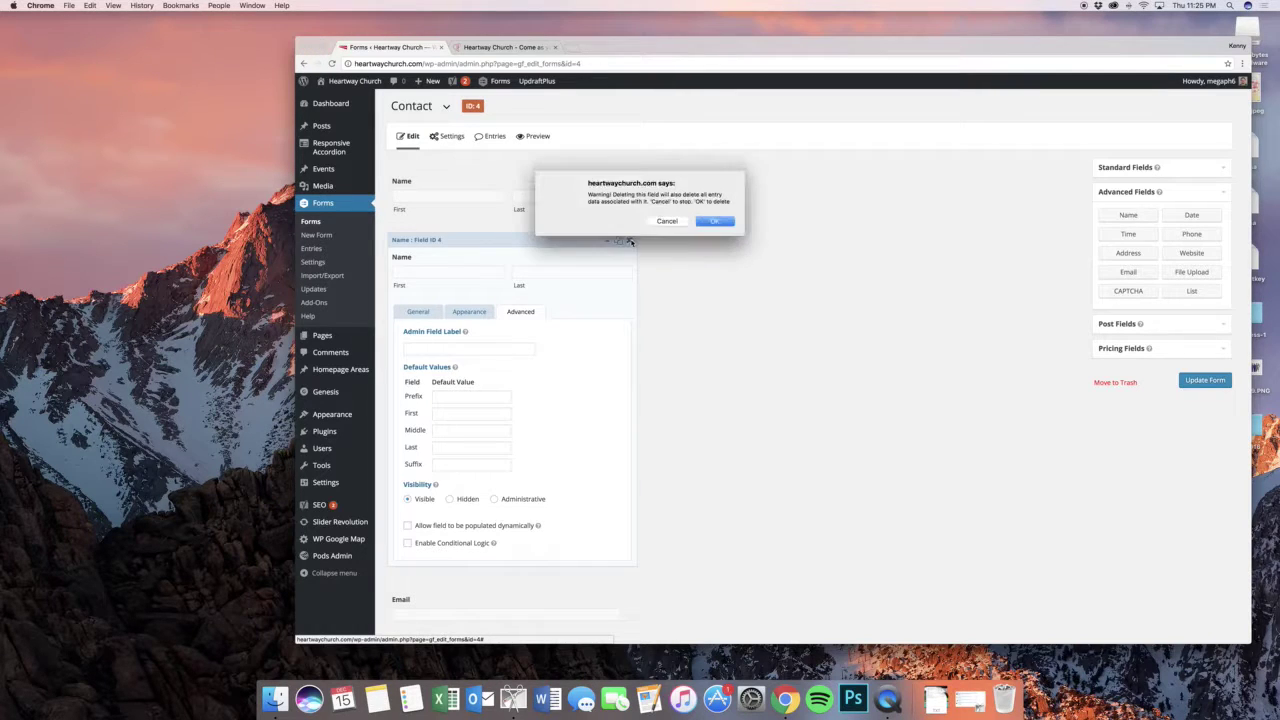
click(705, 224)
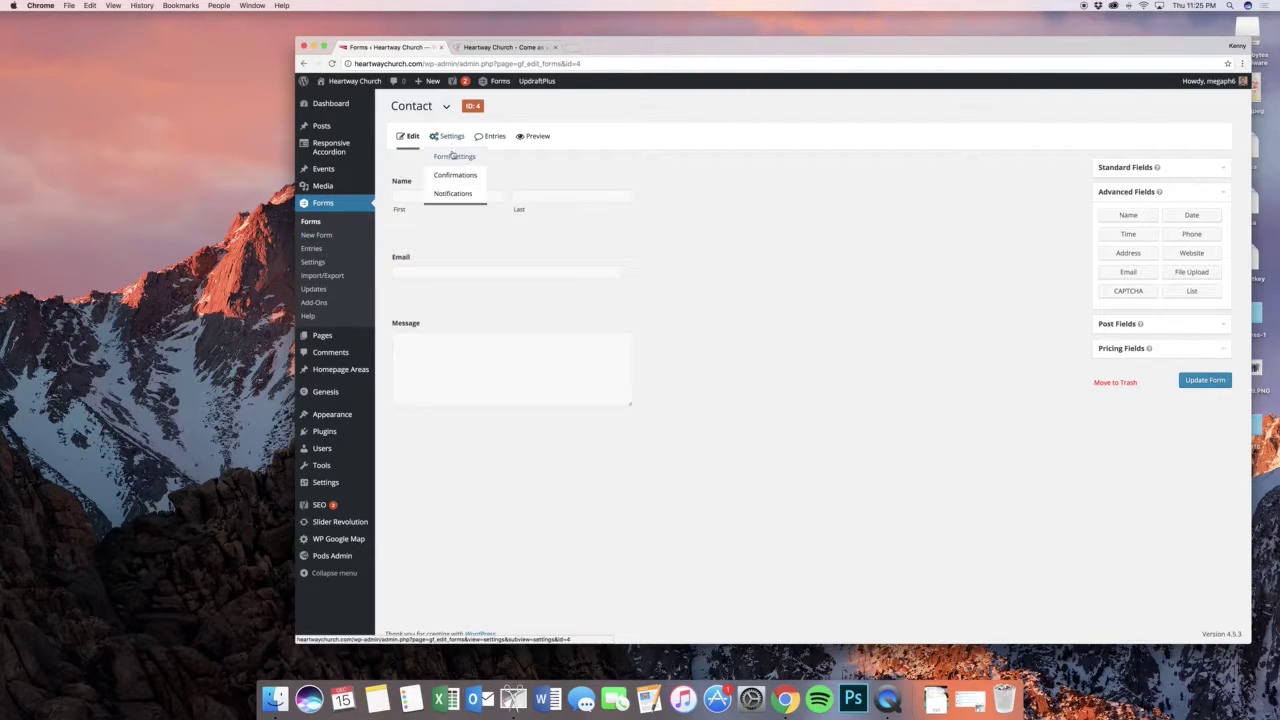
Open the Contact form's Form Settings, leaving the form editor
click(452, 156)
click(720, 225)
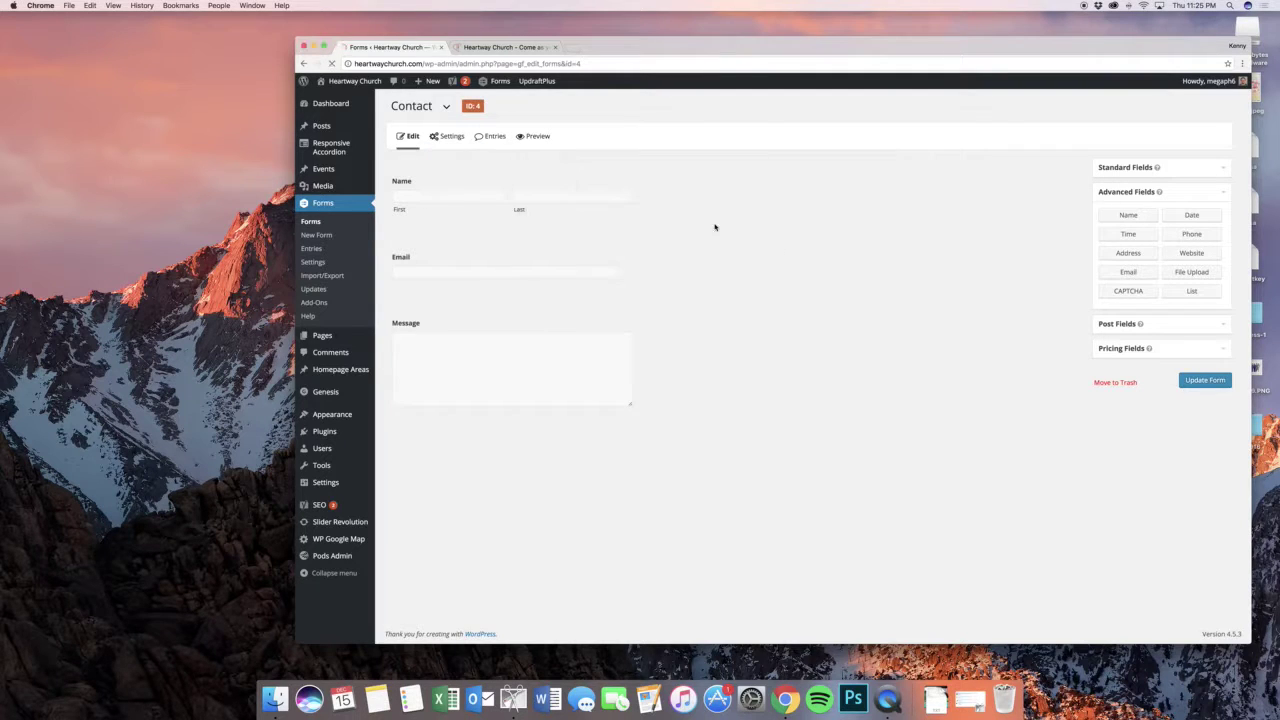
scroll(831, 330, down, 5)
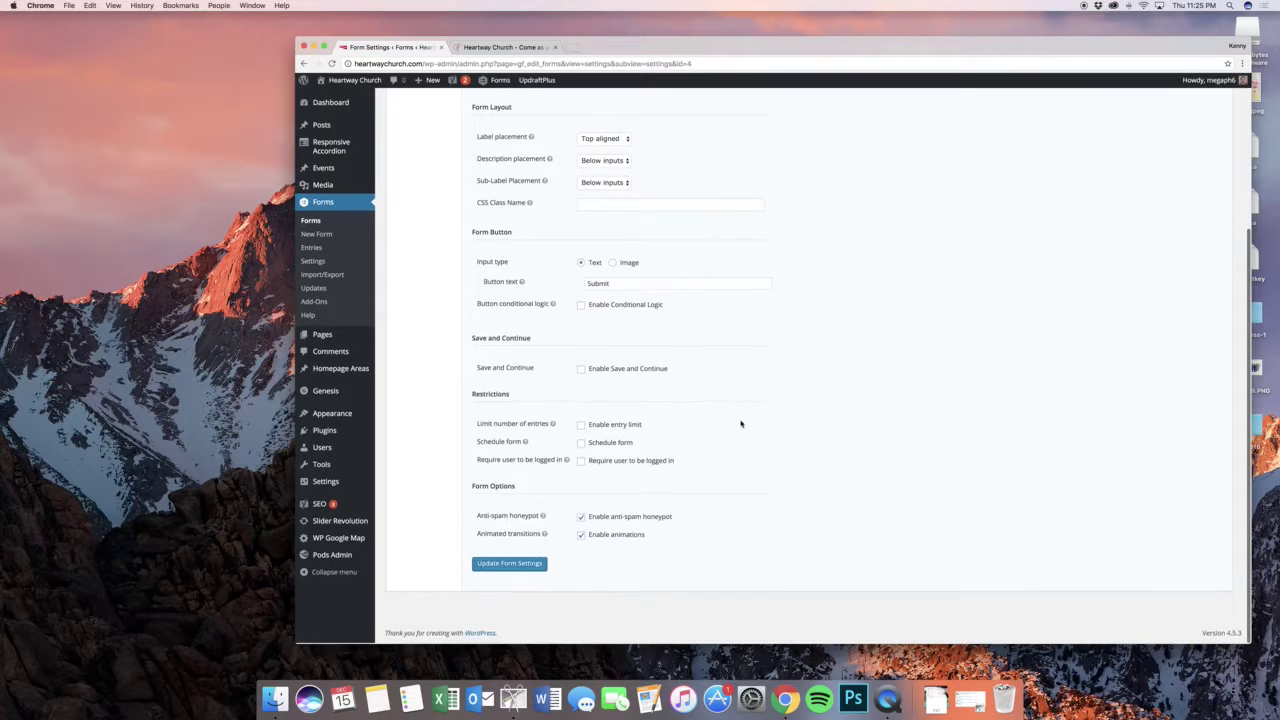
scroll(740, 420, up, 5)
scroll(718, 416, down, 1)
Review the Submit button text, then open Confirmations showing the Default Confirmation
click(712, 414)
click(724, 400)
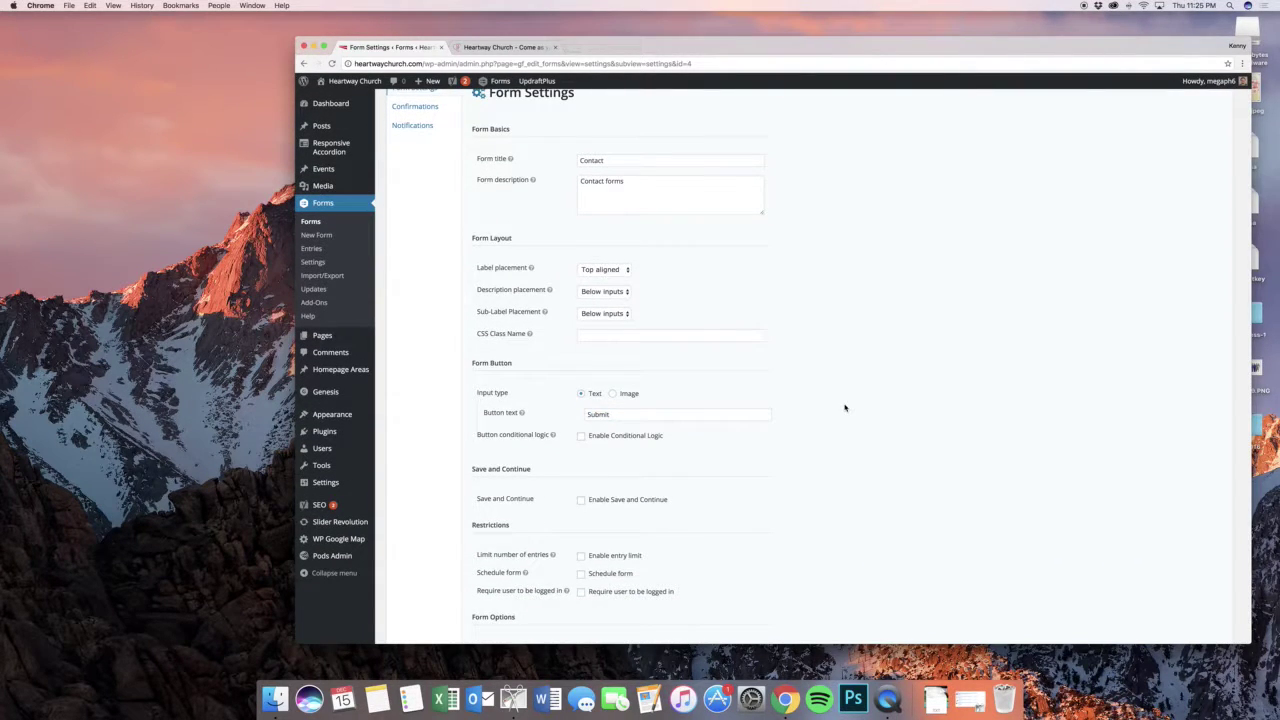
scroll(846, 408, down, 3)
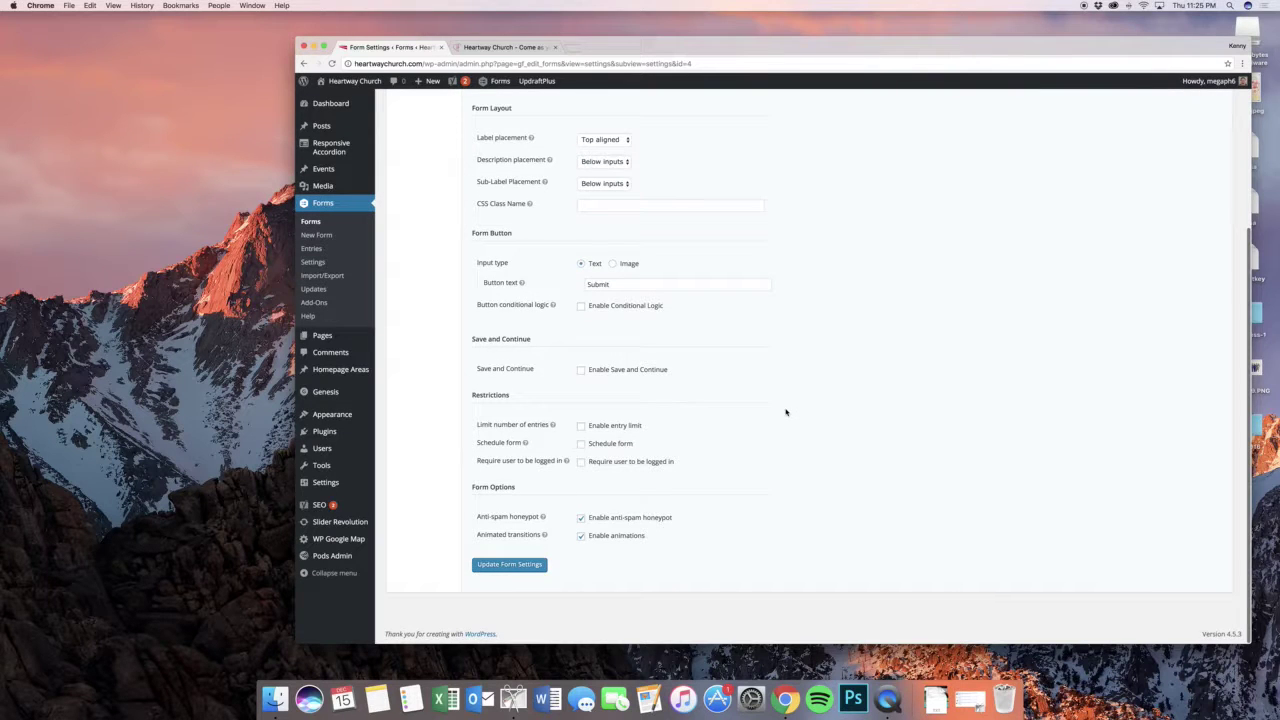
scroll(786, 410, up, 4)
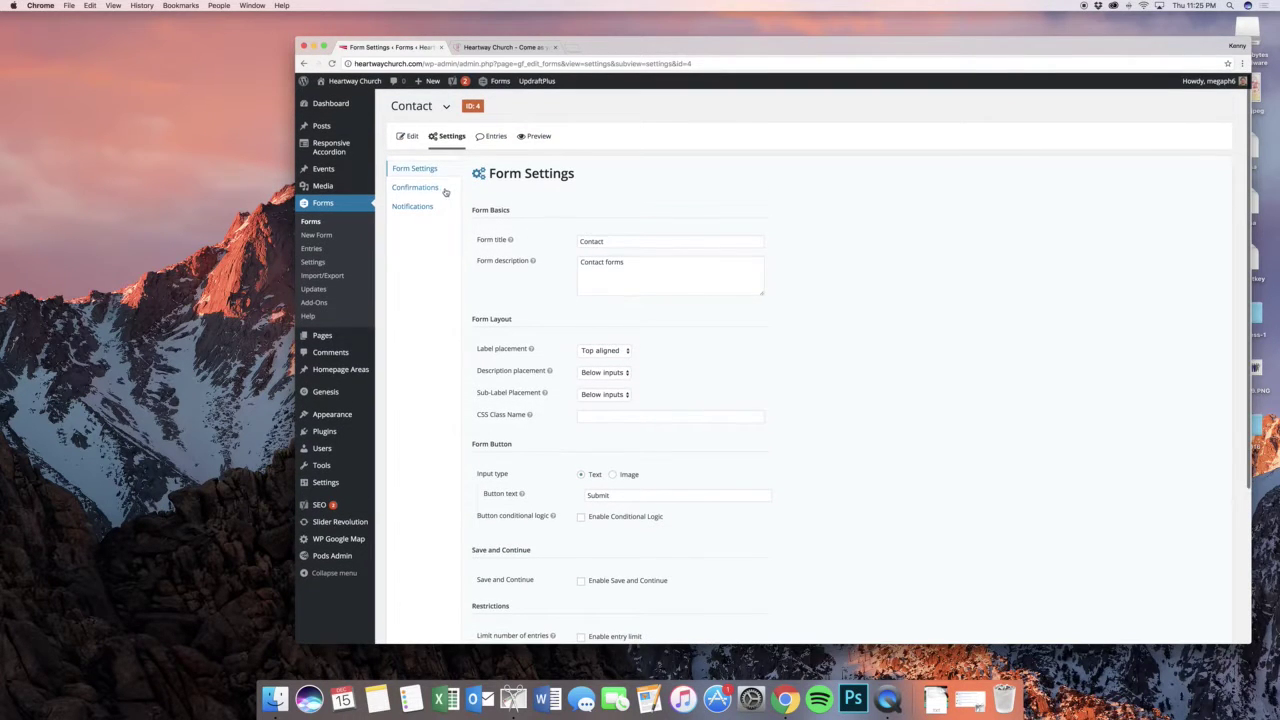
click(415, 187)
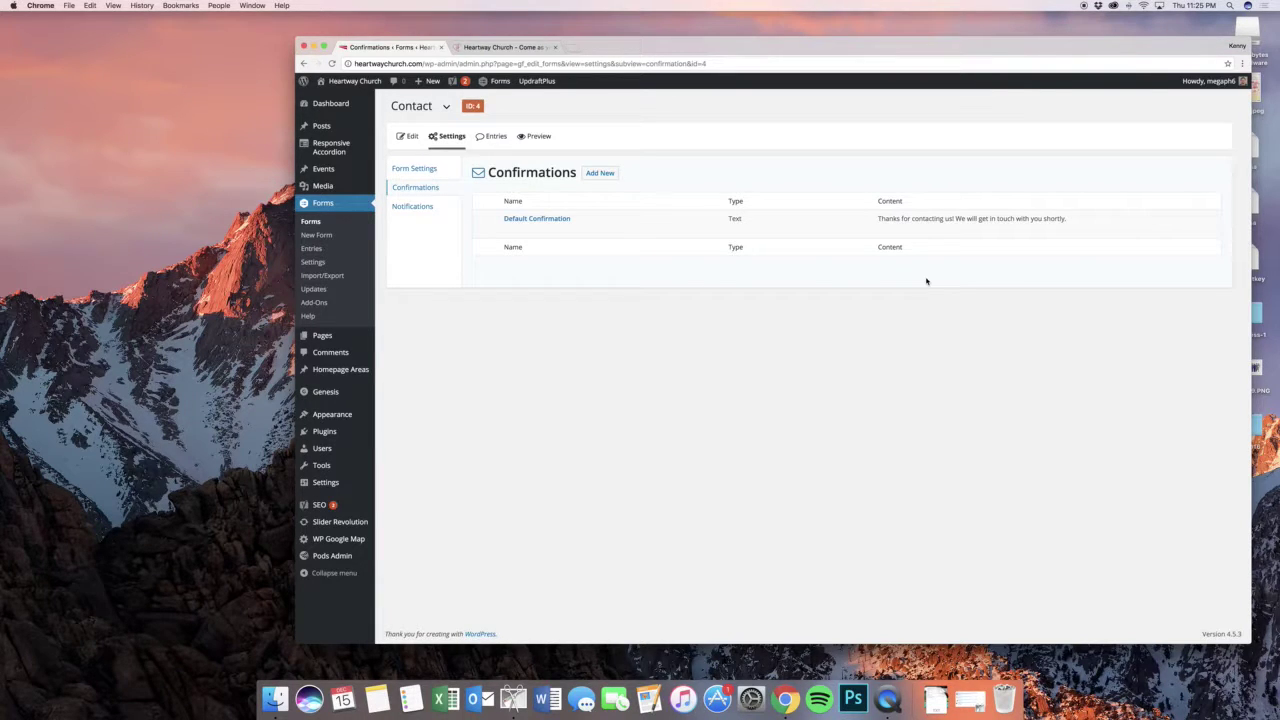
Open the Default Confirmation, then edit the Admin Notification and inspect its recipient address
click(506, 230)
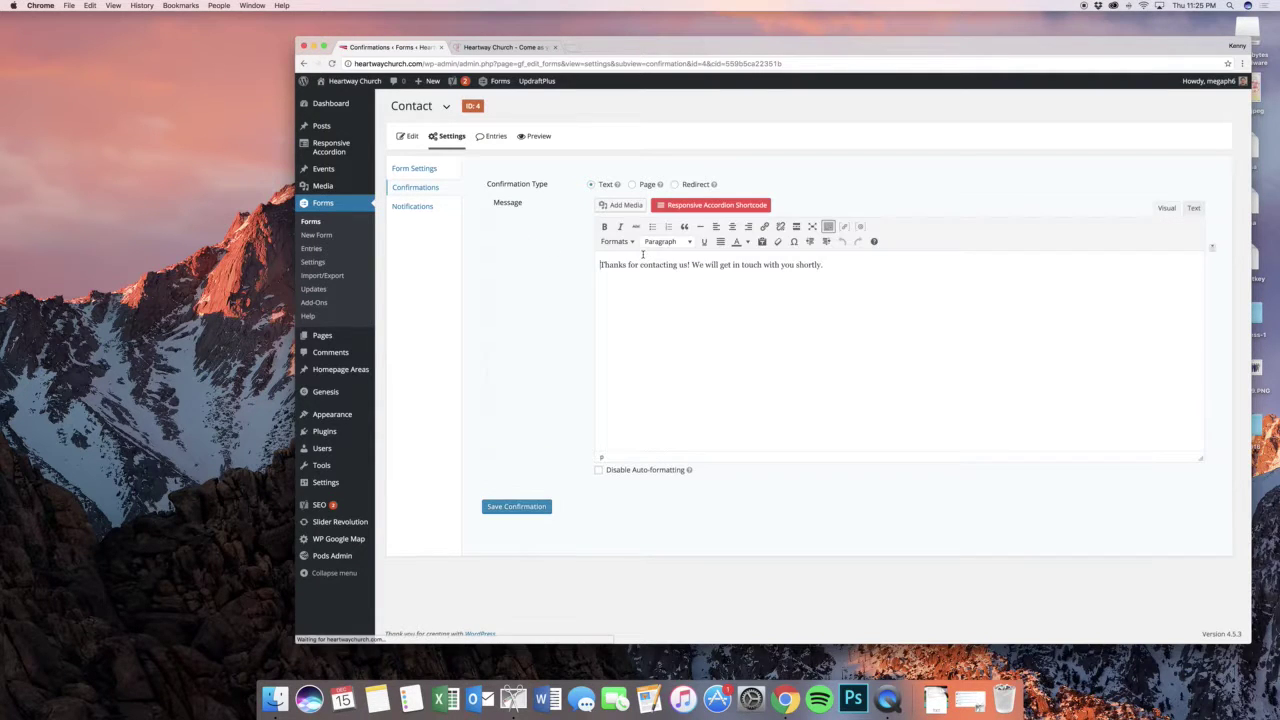
click(412, 206)
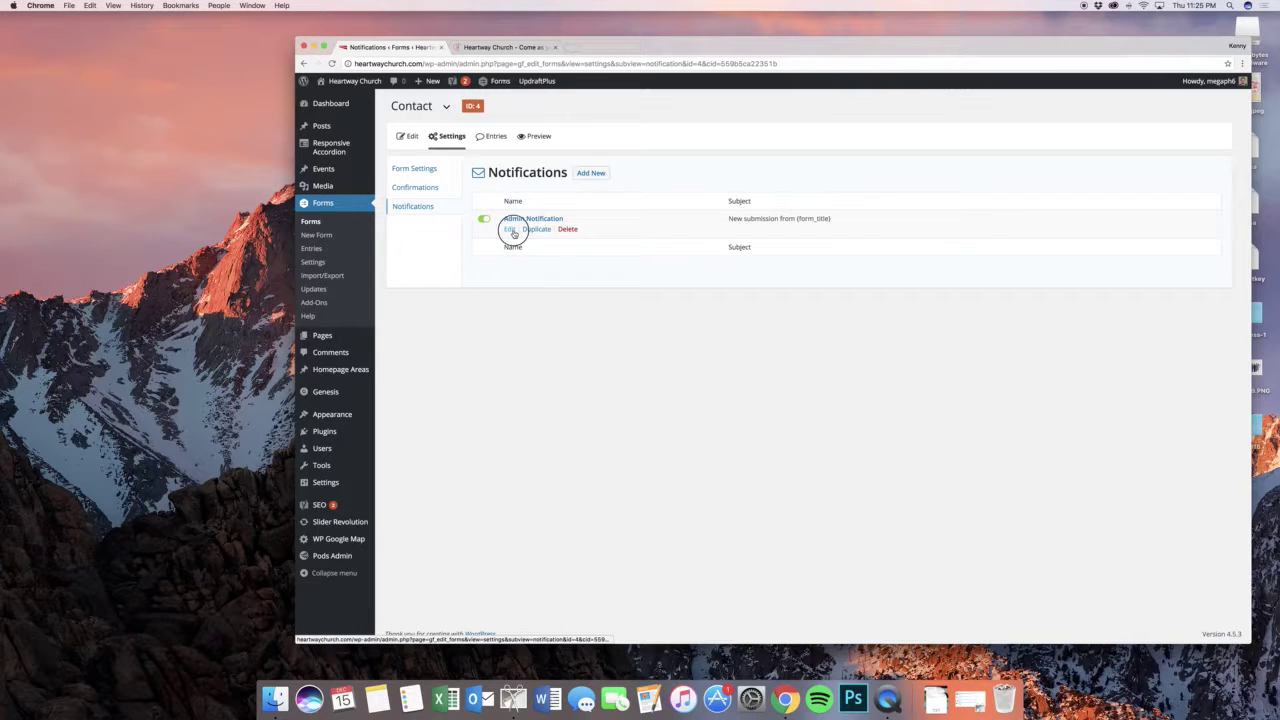
click(510, 229)
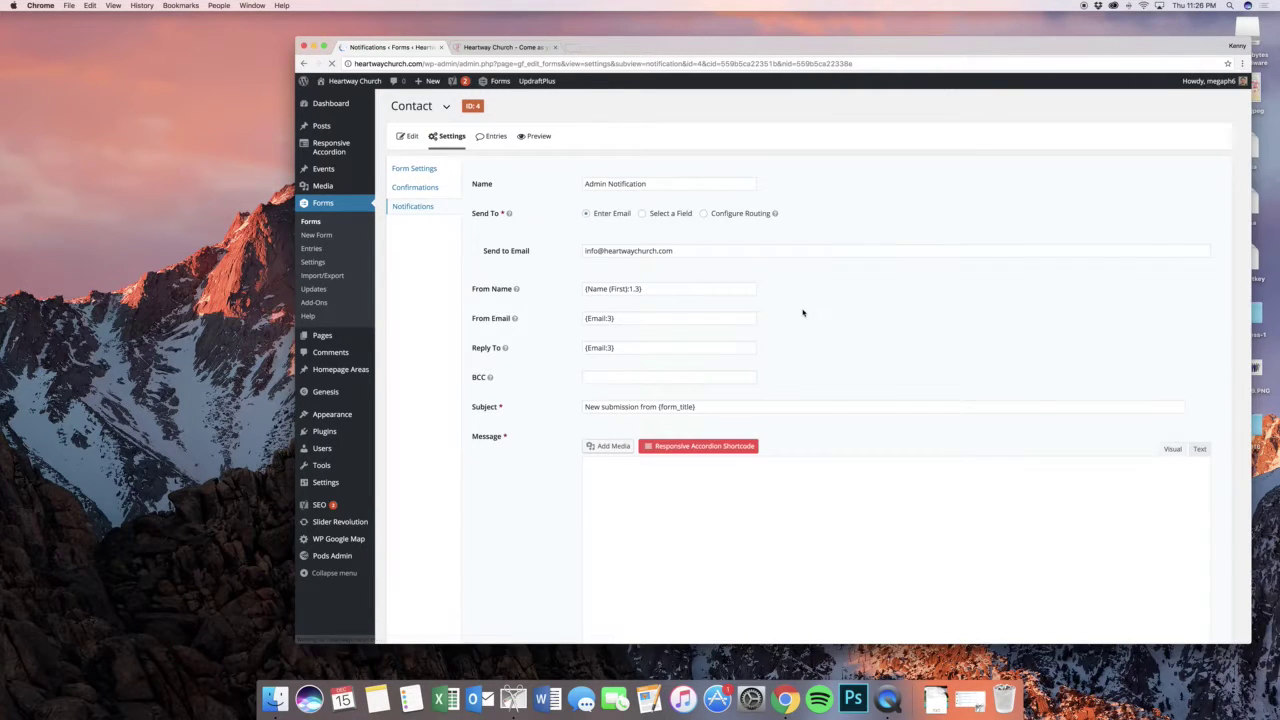
triple_click(659, 252)
click(701, 241)
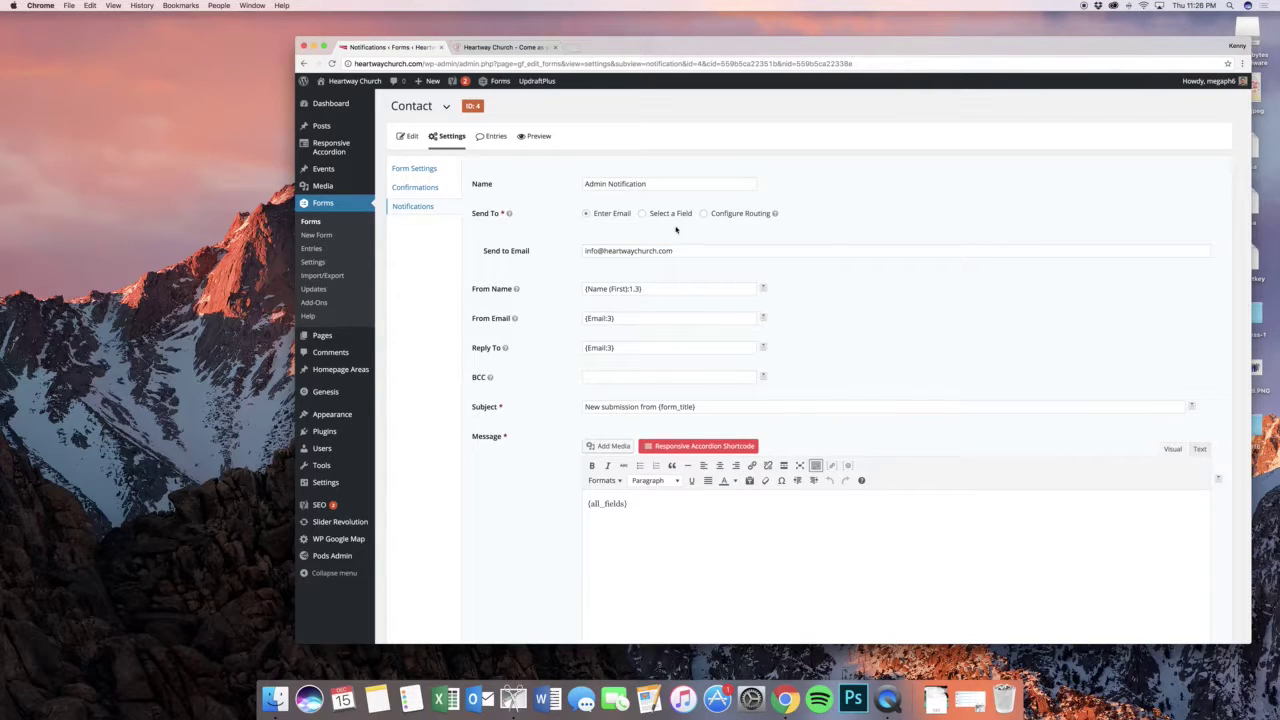
Try the Email field and conditional routing Send To options, then view the Contact entries
click(666, 216)
click(658, 251)
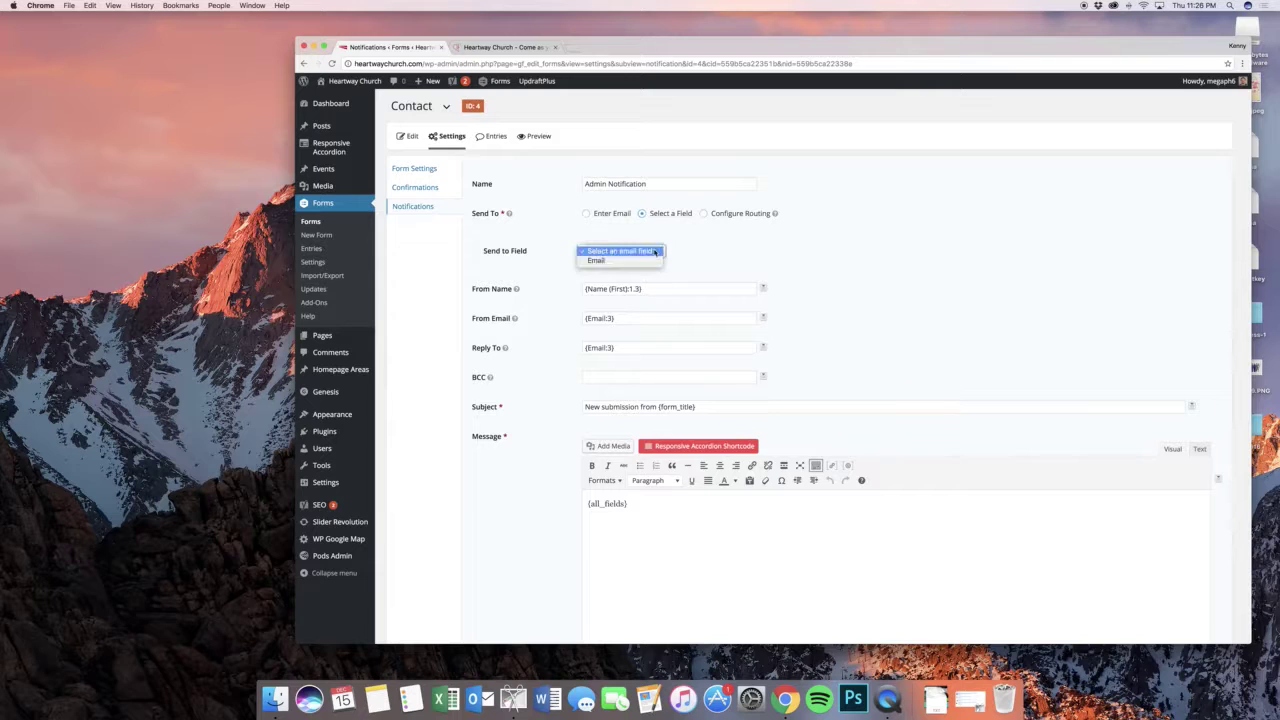
click(643, 261)
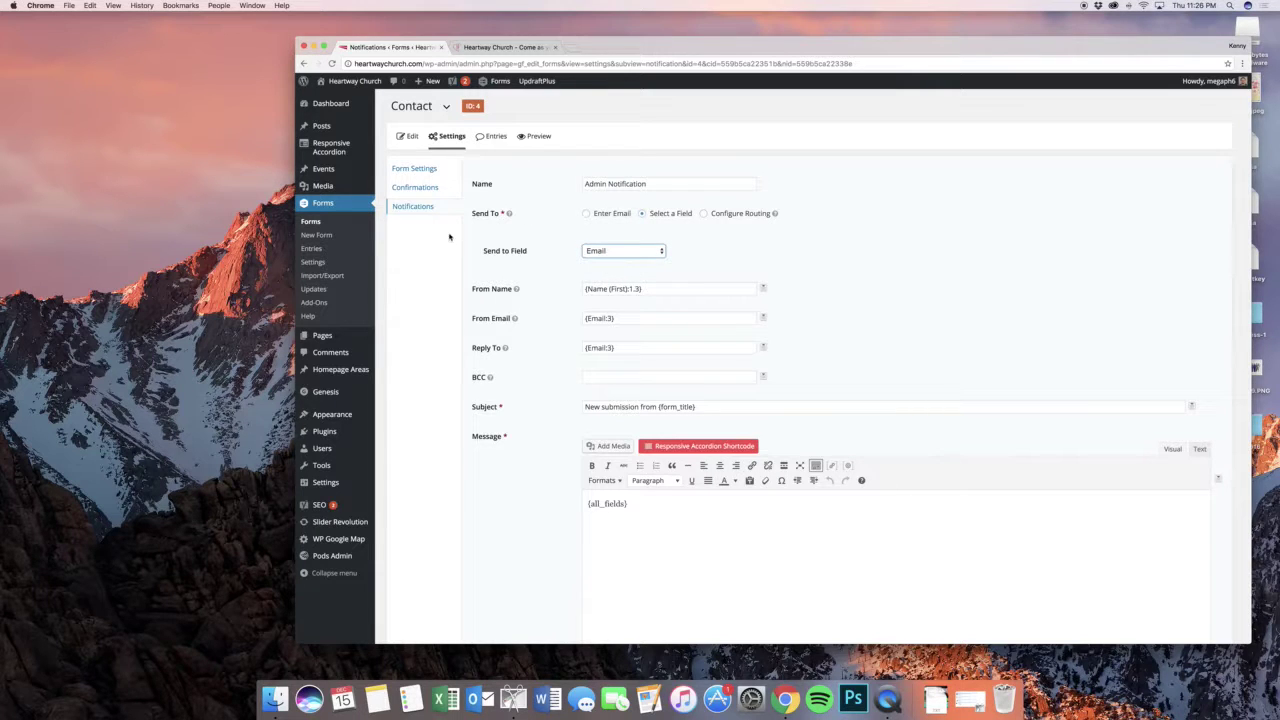
click(703, 214)
click(884, 250)
click(692, 276)
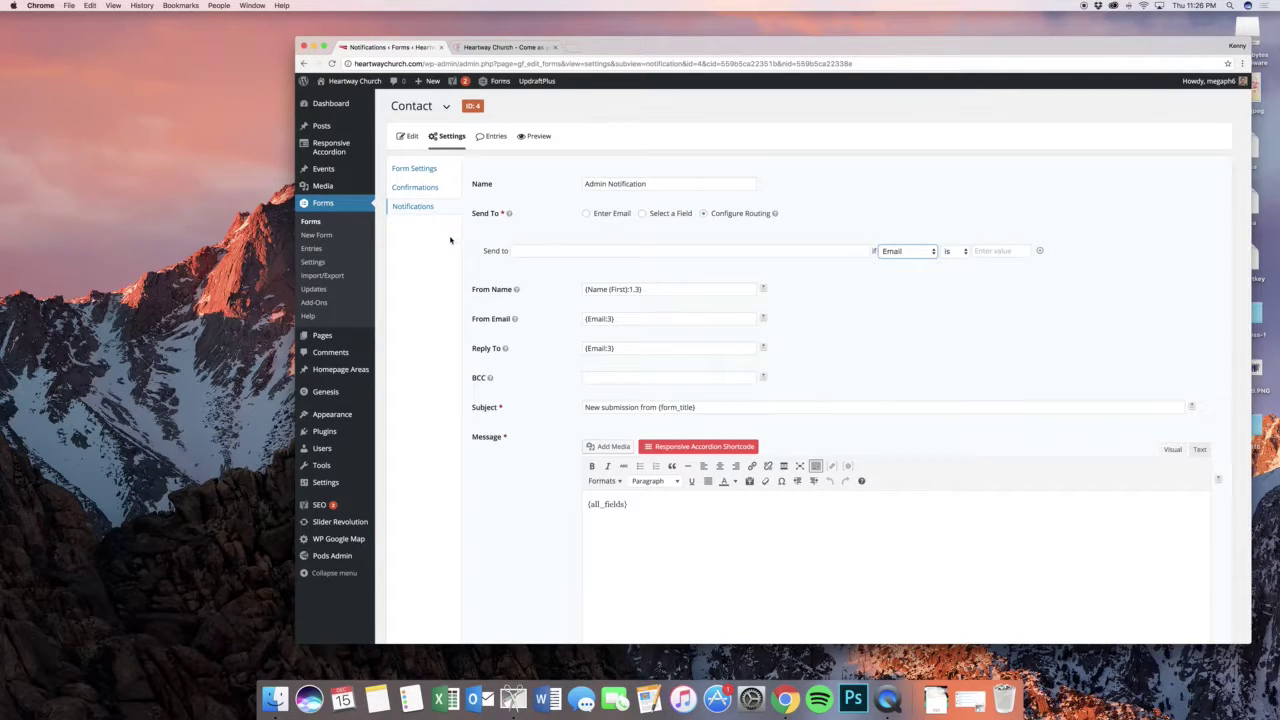
click(424, 208)
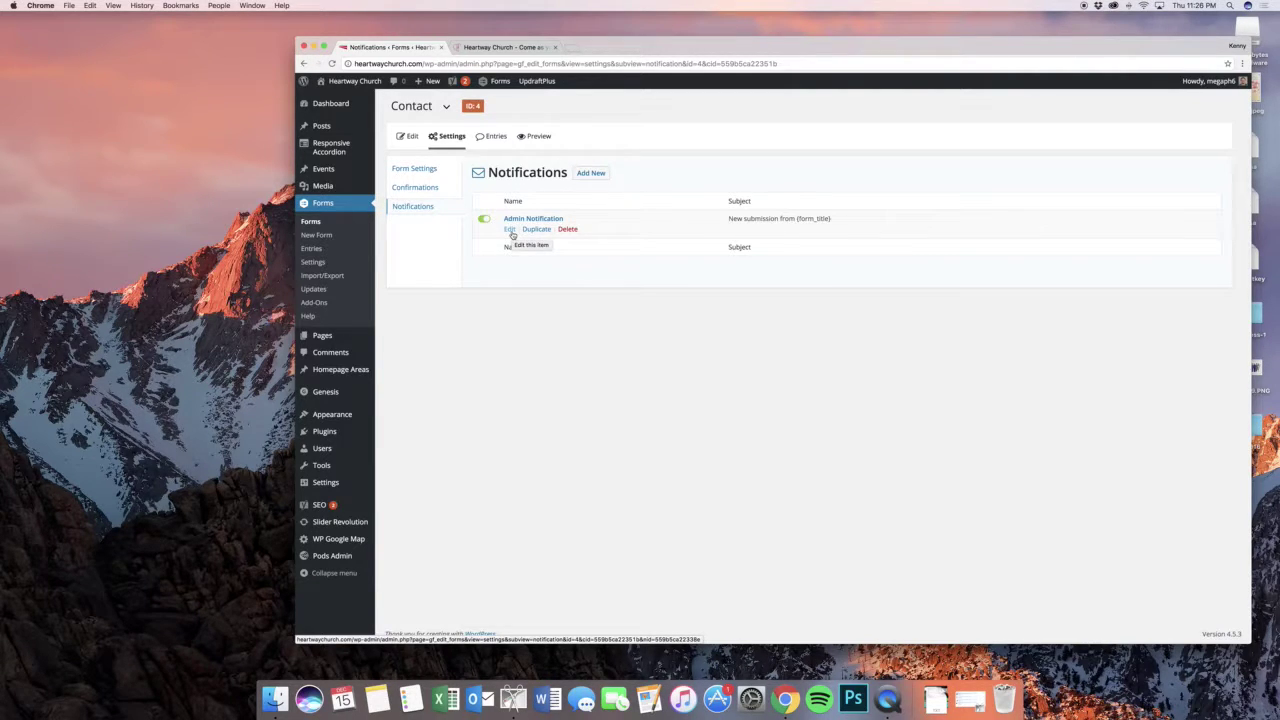
click(493, 139)
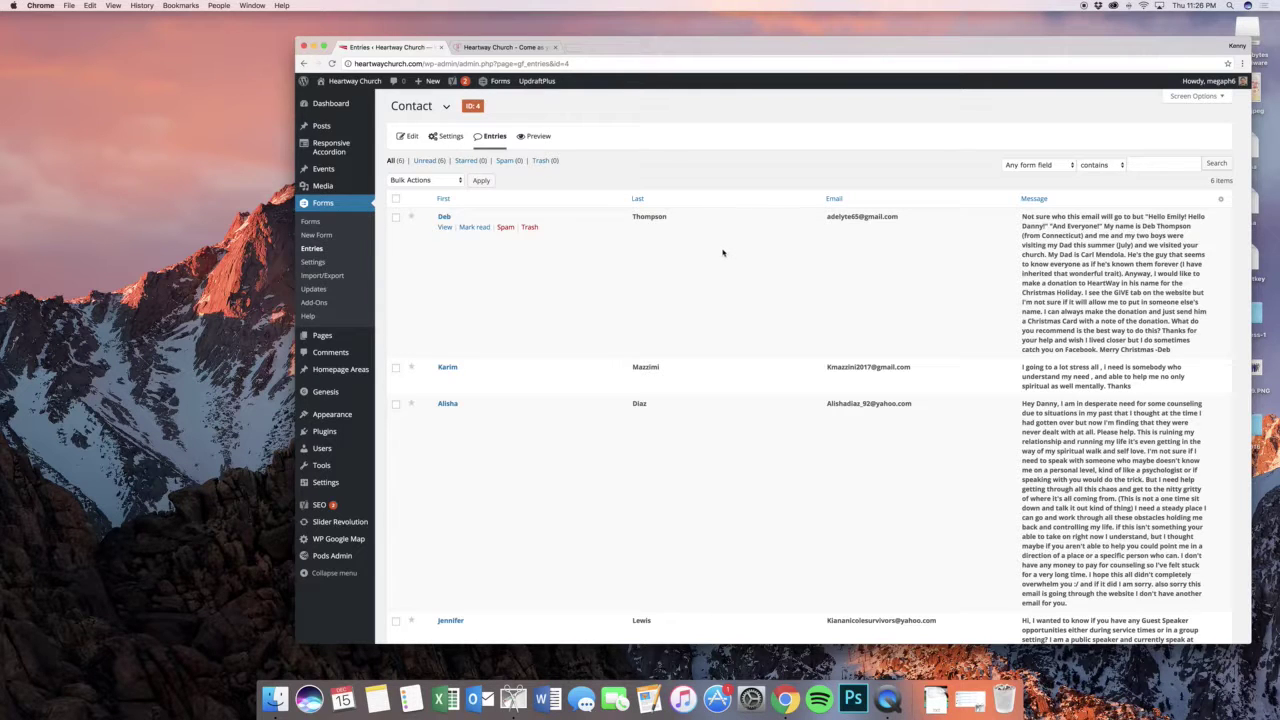
Go back from the form entries to the Forms list showing all five forms
scroll(723, 253, down, 10)
scroll(700, 252, up, 10)
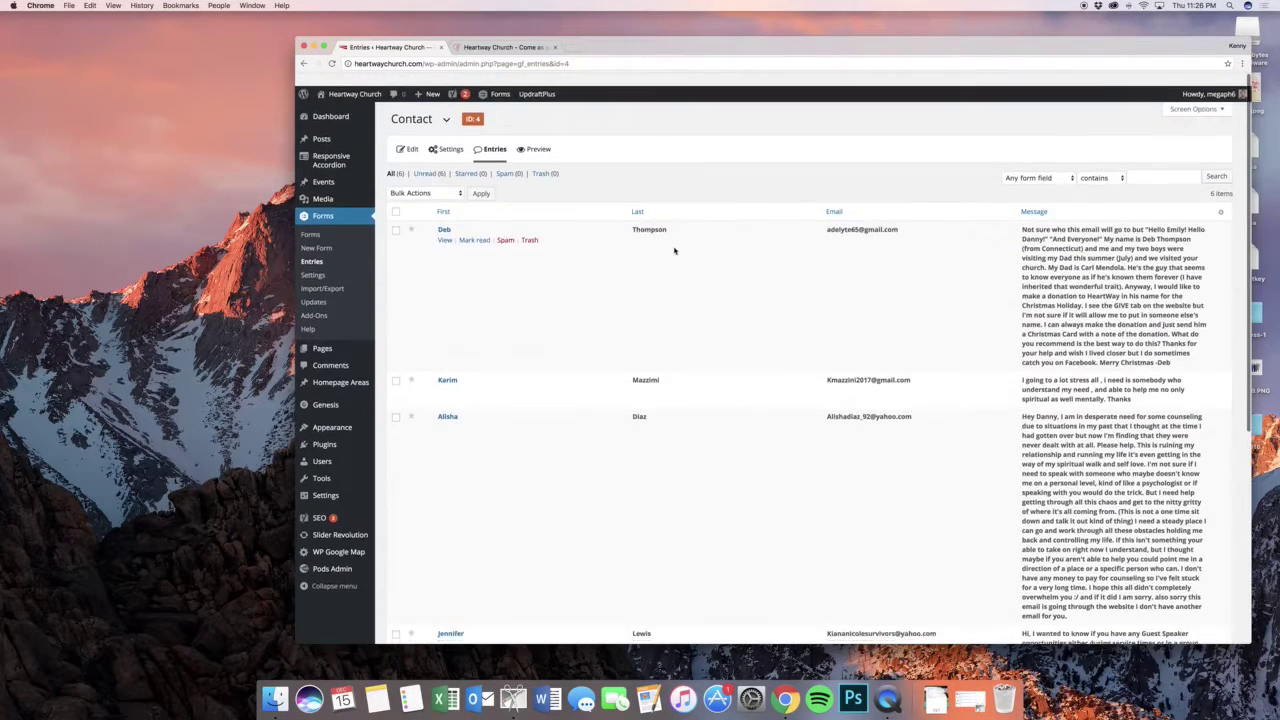
key(super+r)
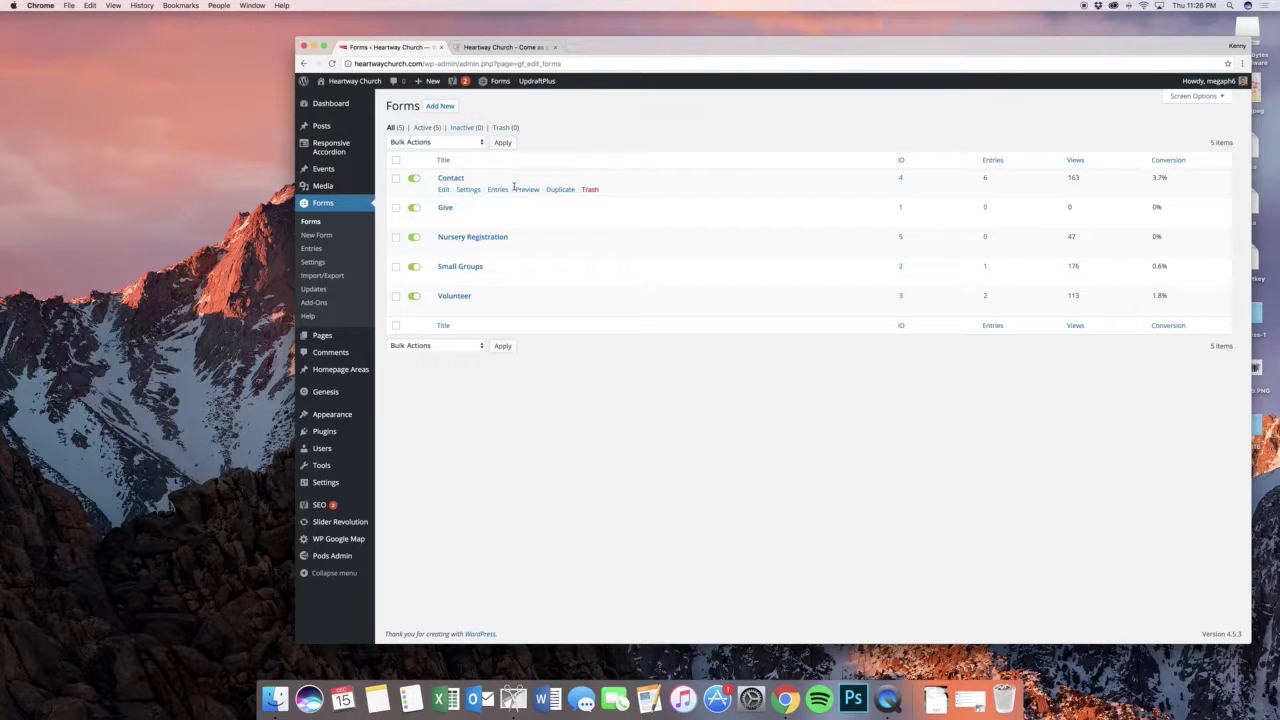
mouse_move(463, 222)
mouse_move(357, 342)
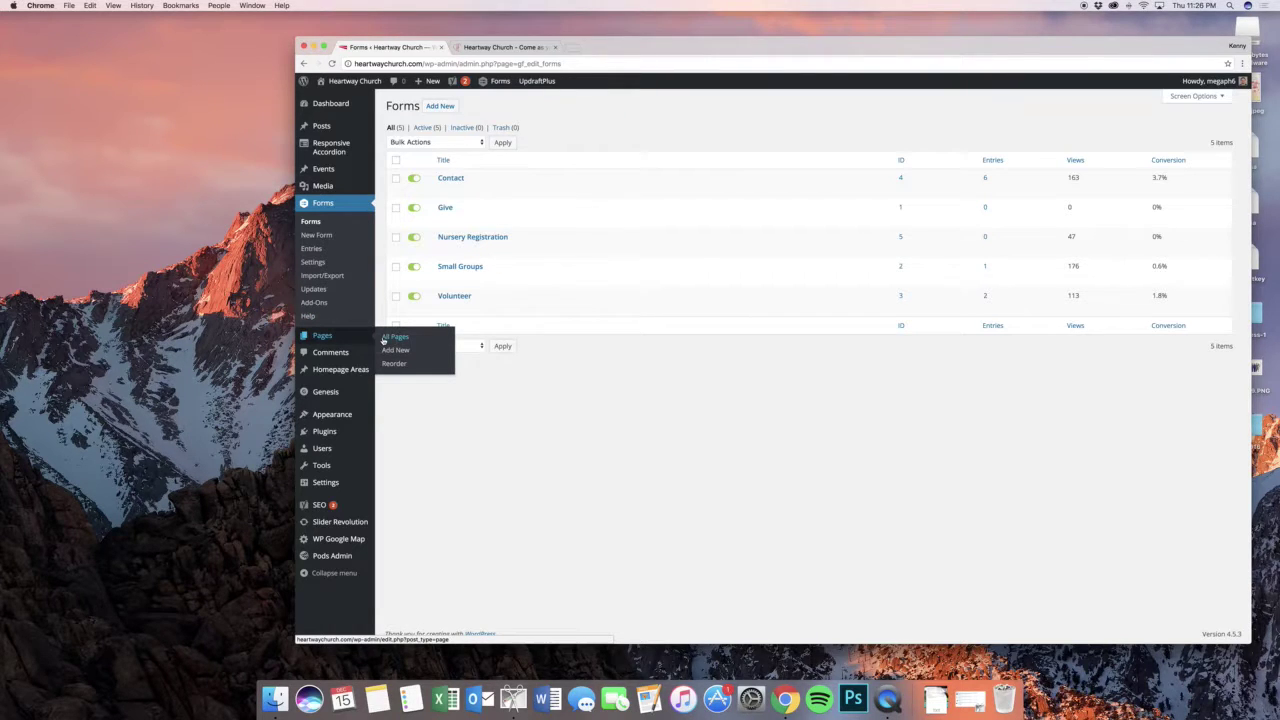
From All Pages, open the About Us page in the editor
click(393, 337)
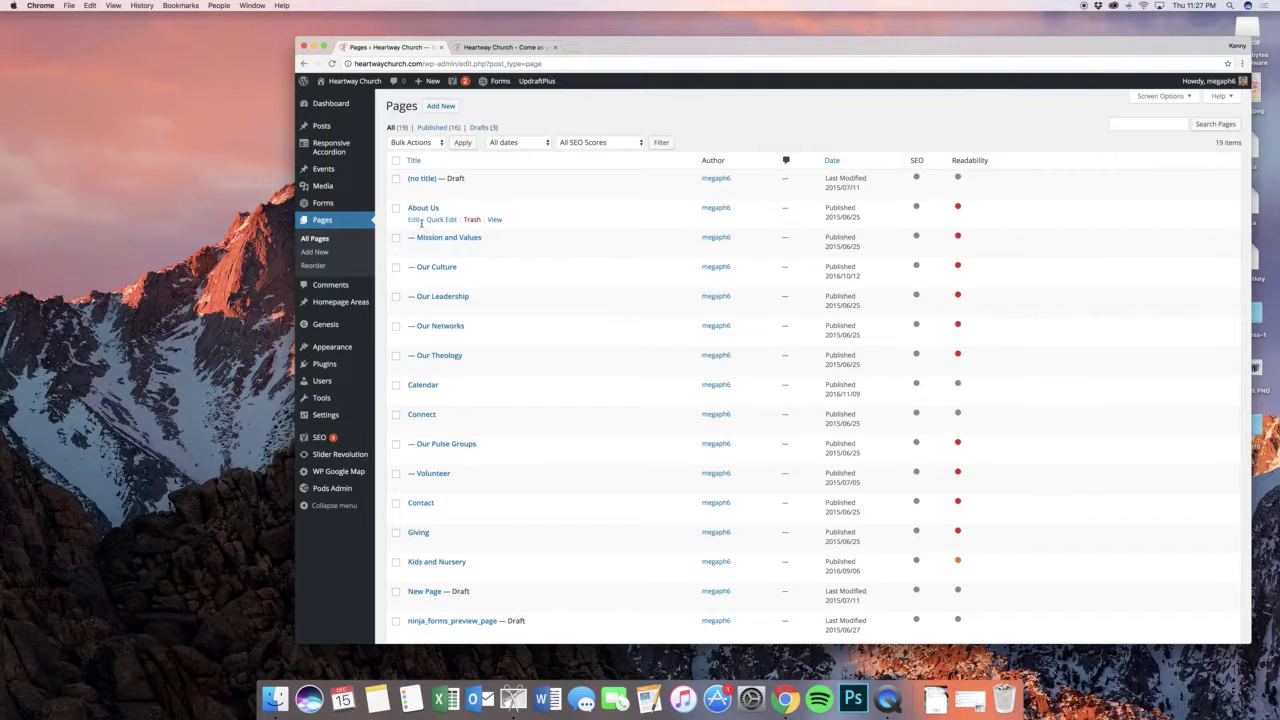
click(415, 221)
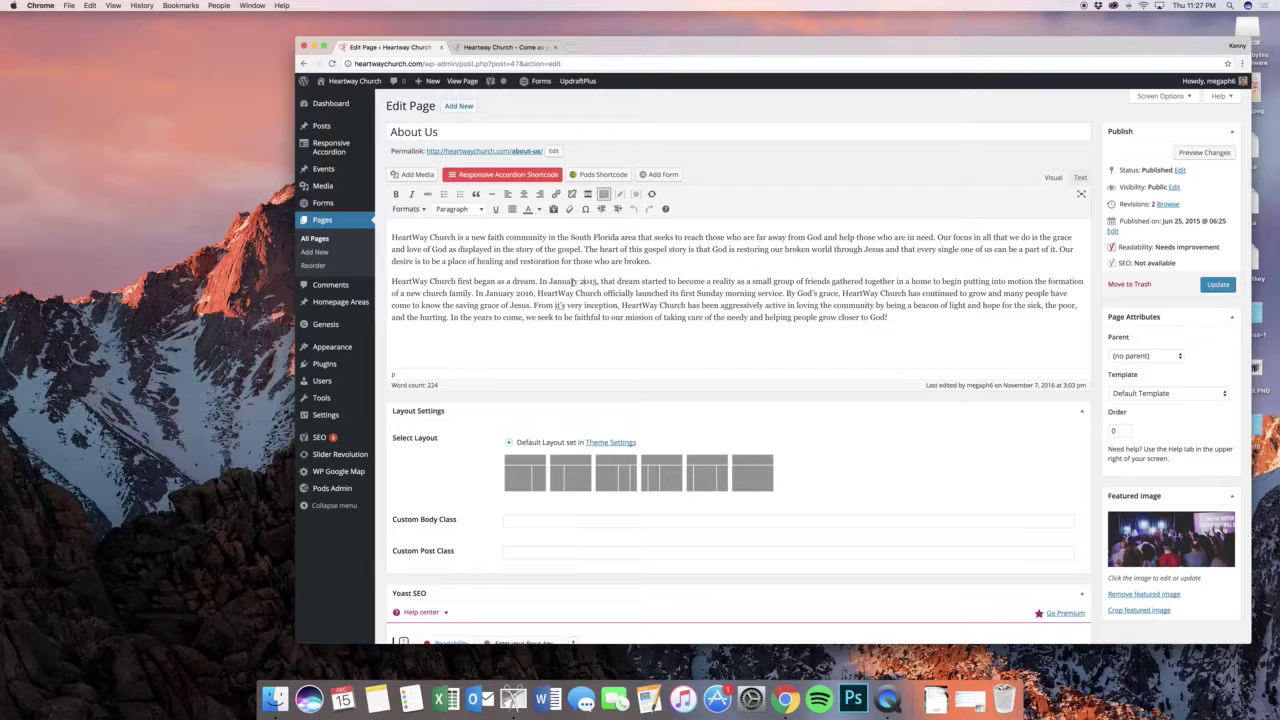
Start a new paragraph at the end of the About Us text for the form
click(414, 174)
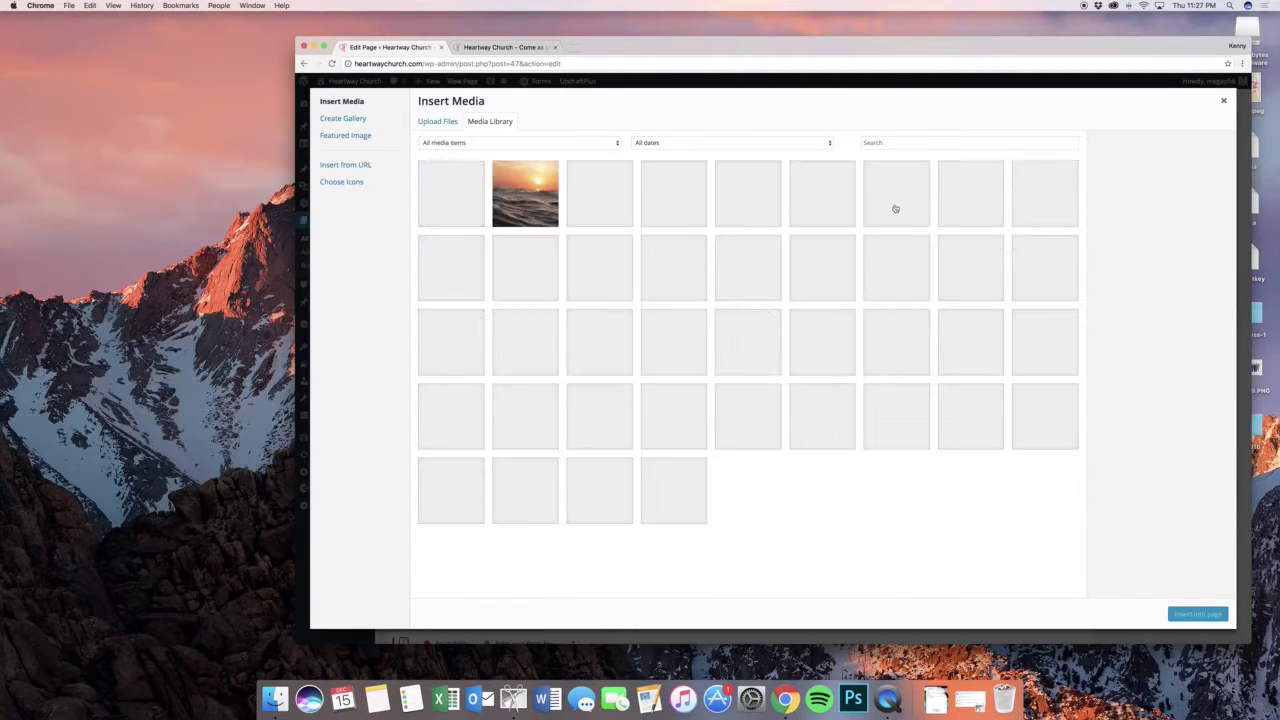
click(1223, 100)
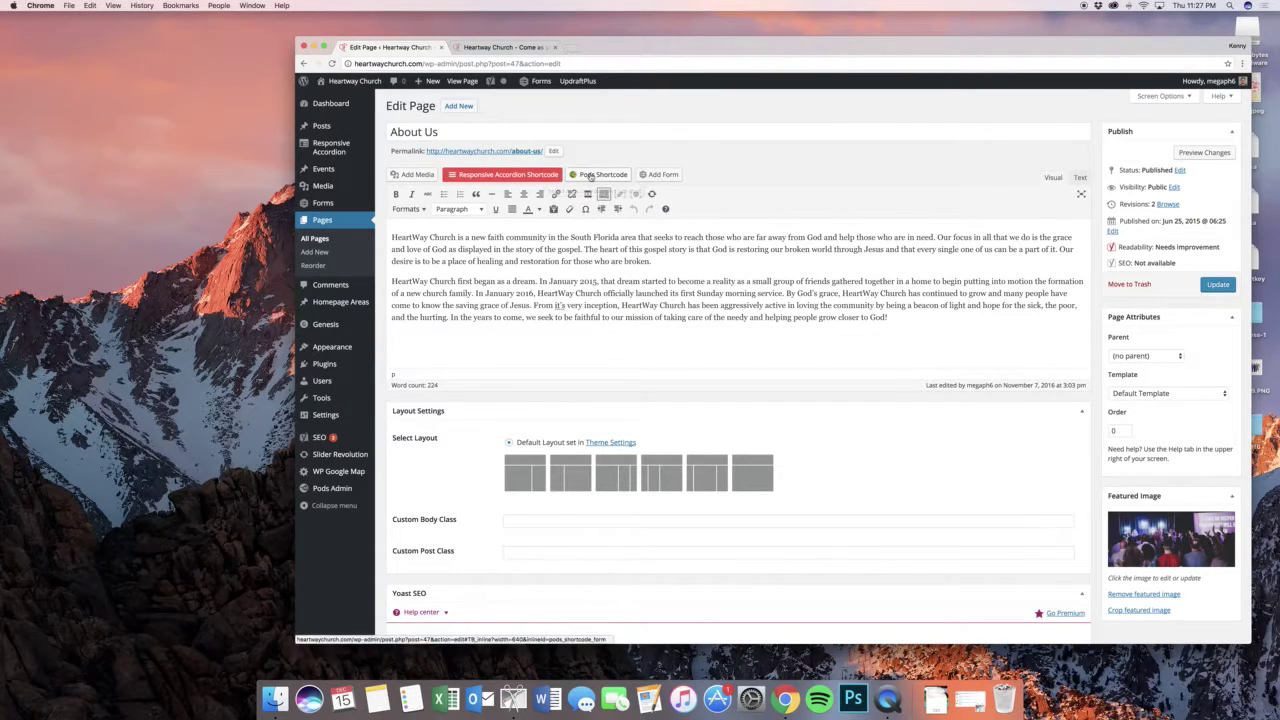
click(662, 176)
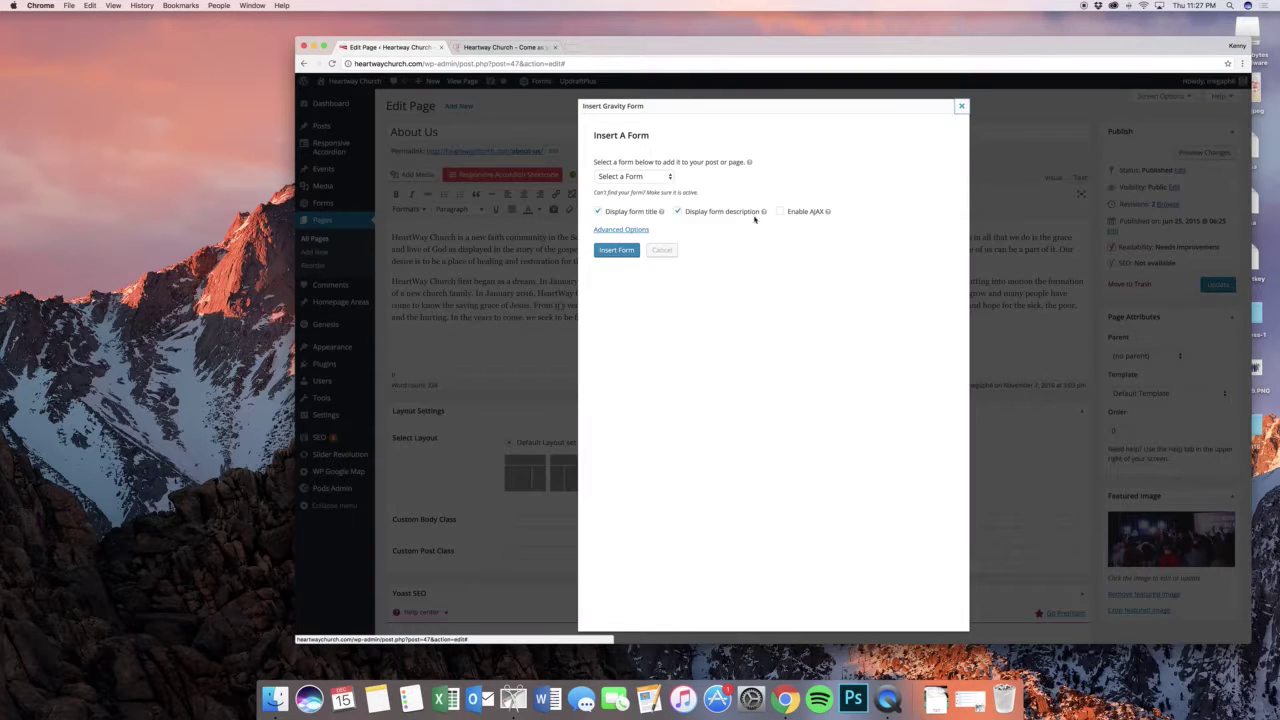
click(634, 176)
click(779, 180)
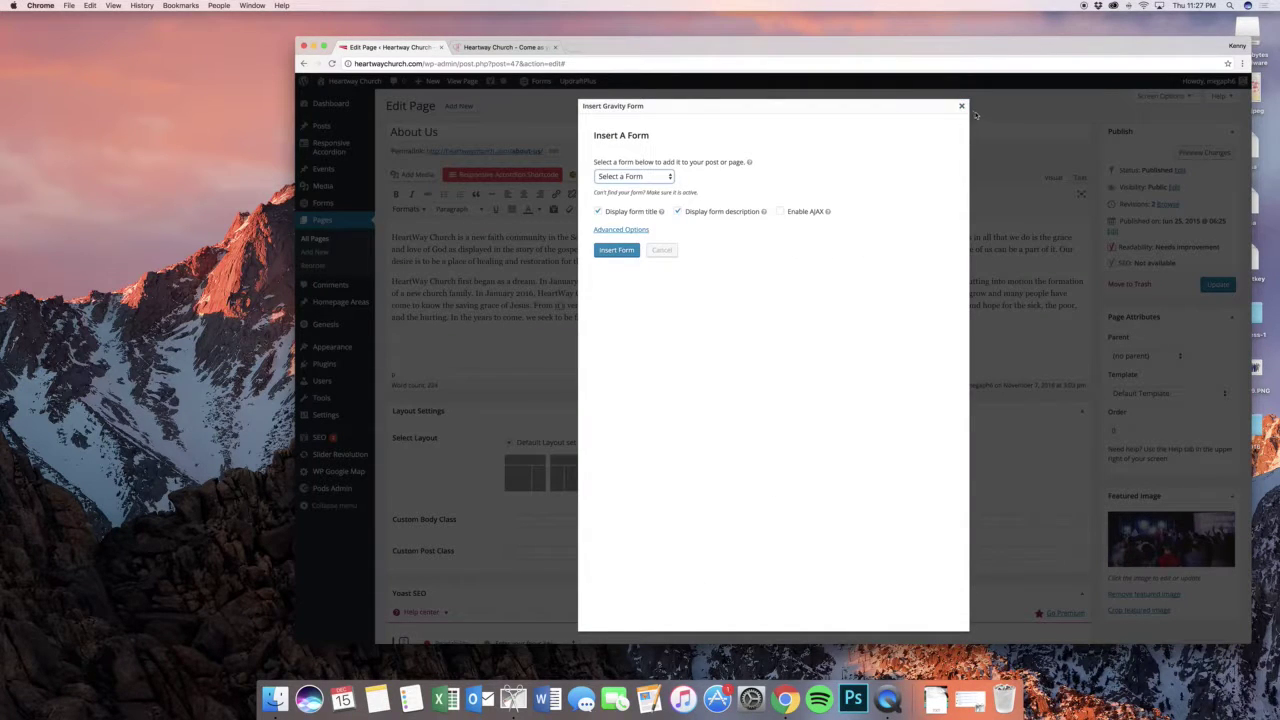
key(Escape)
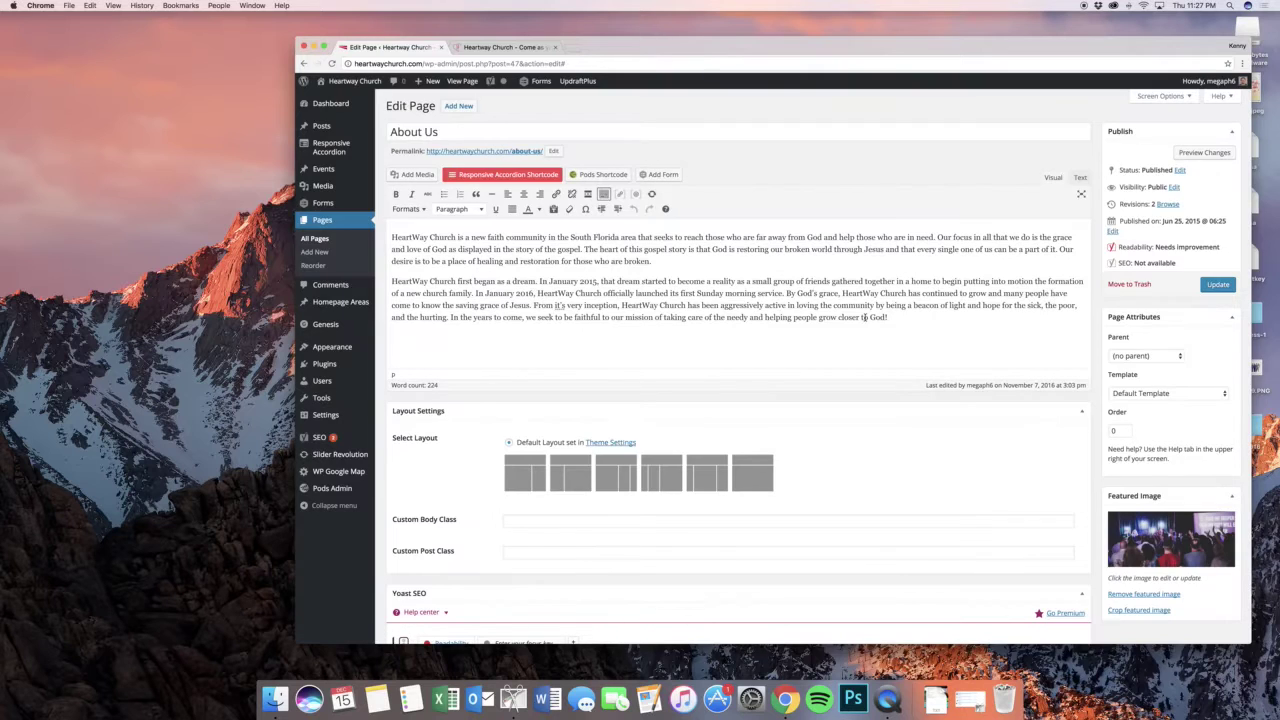
key(Return)
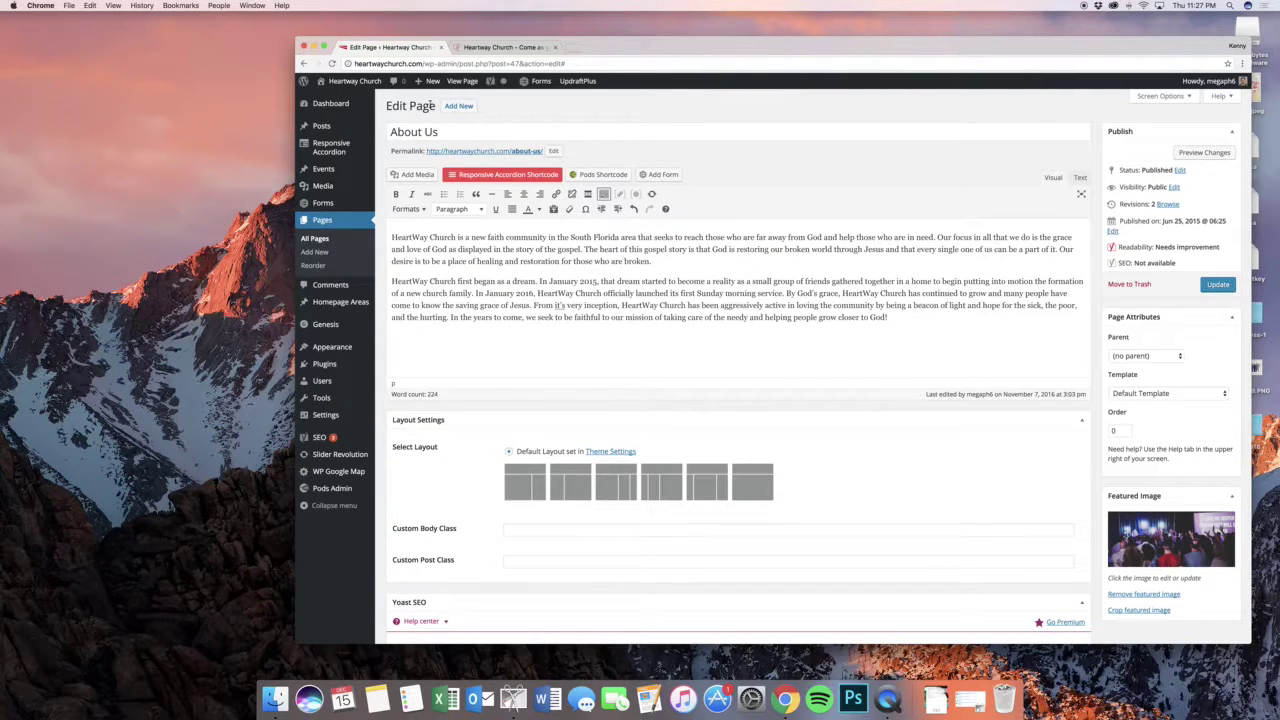
Insert the Contact form with its title and description off and AJAX on
click(660, 175)
click(665, 178)
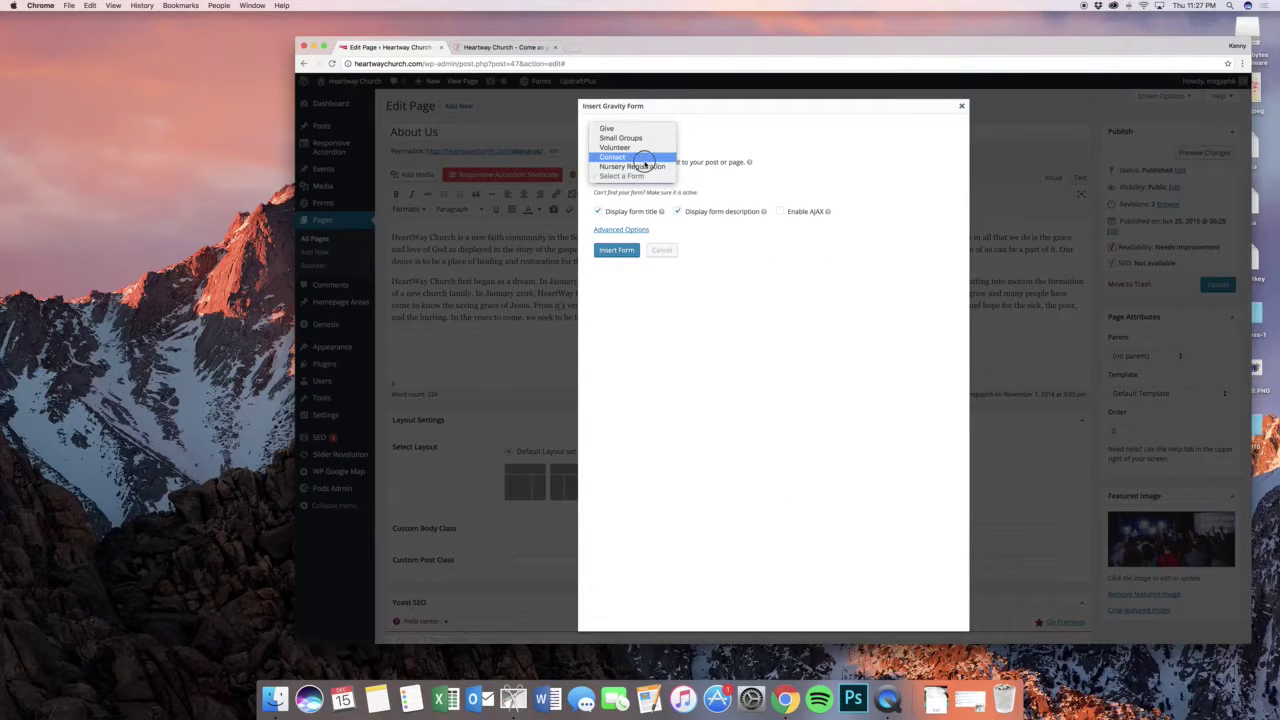
click(645, 160)
click(633, 215)
click(697, 213)
click(797, 213)
click(617, 250)
click(714, 219)
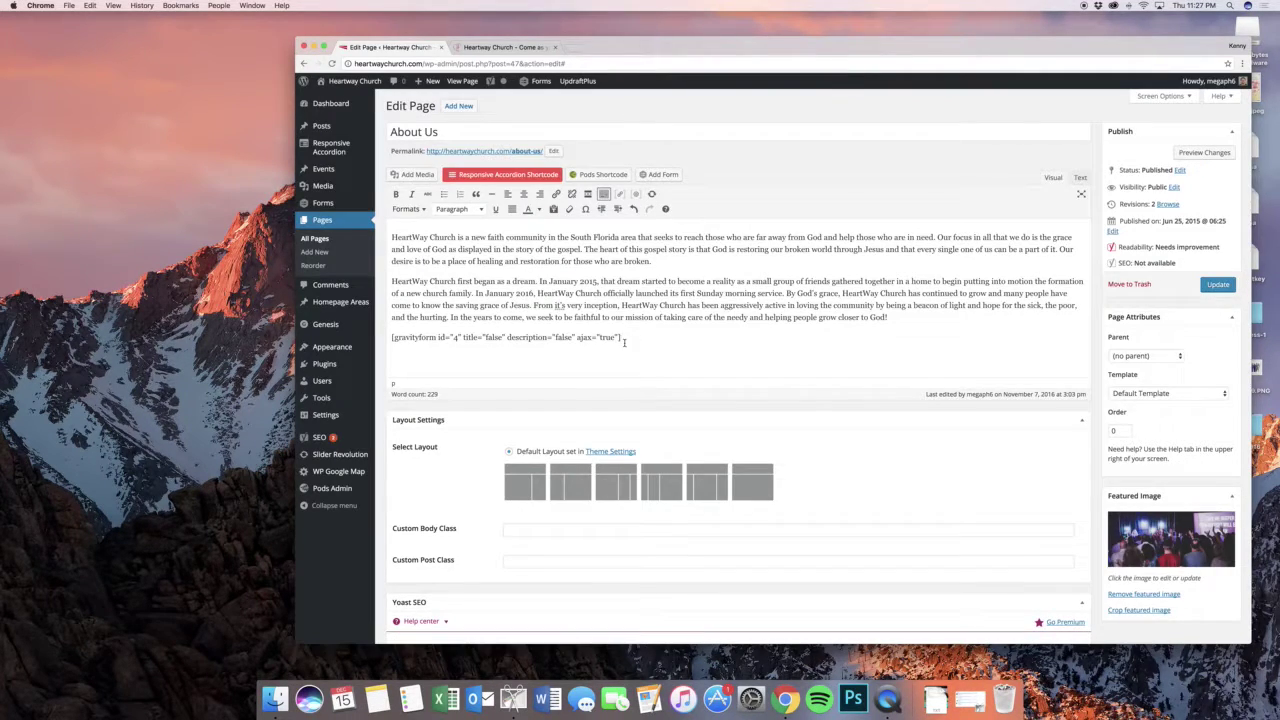
Preview About Us in a new tab, try the Contact form fields, then return to the editor
click(1201, 155)
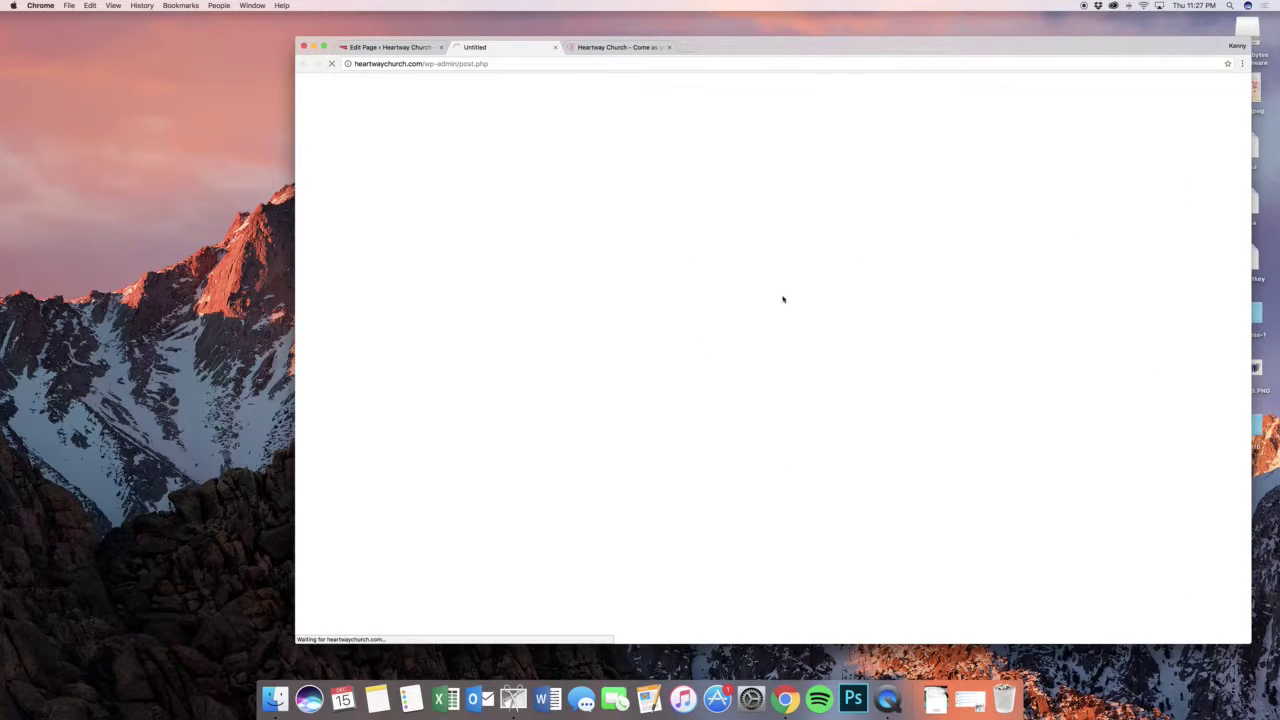
scroll(780, 295, down, 10)
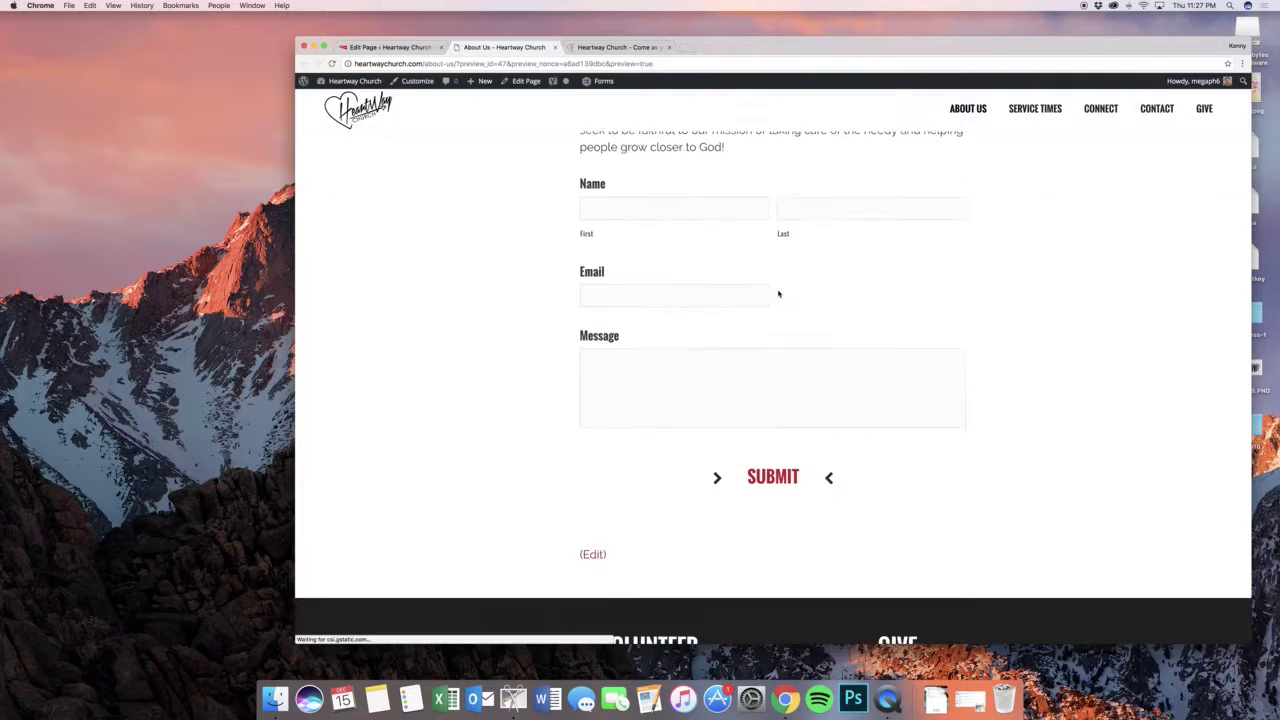
scroll(780, 291, up, 2)
click(857, 268)
key(Tab)
key(Tab)
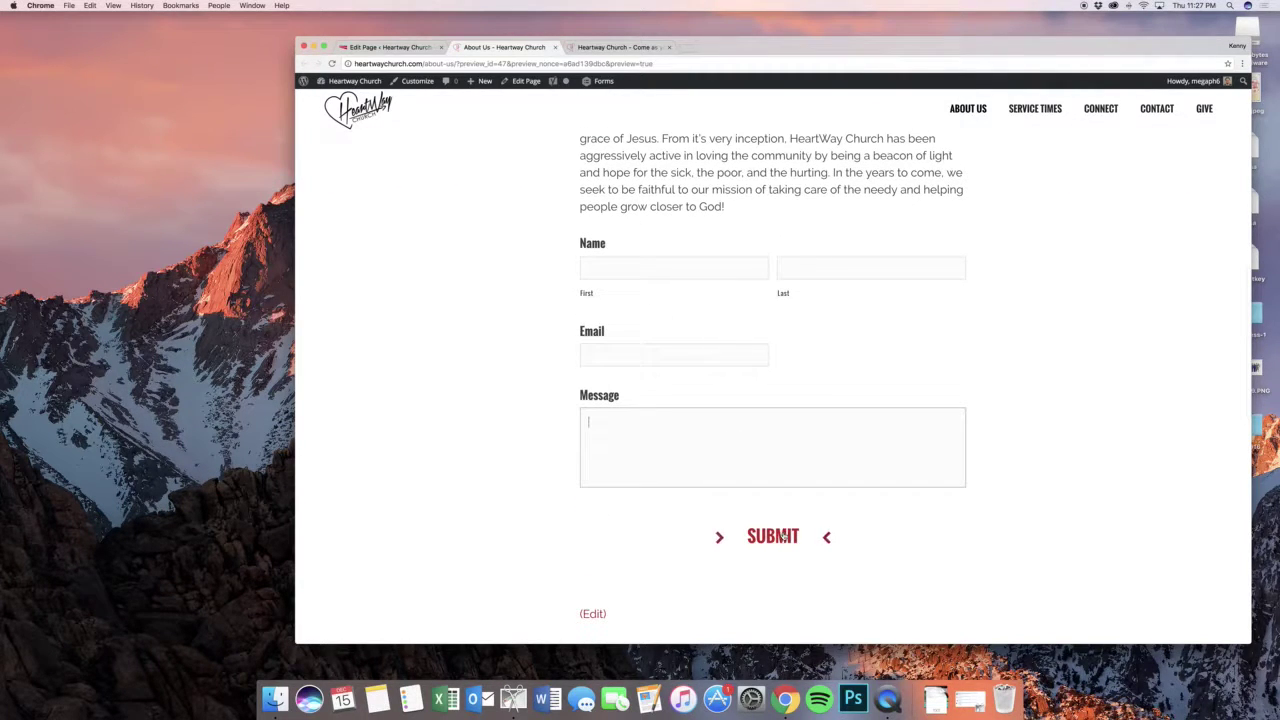
click(405, 50)
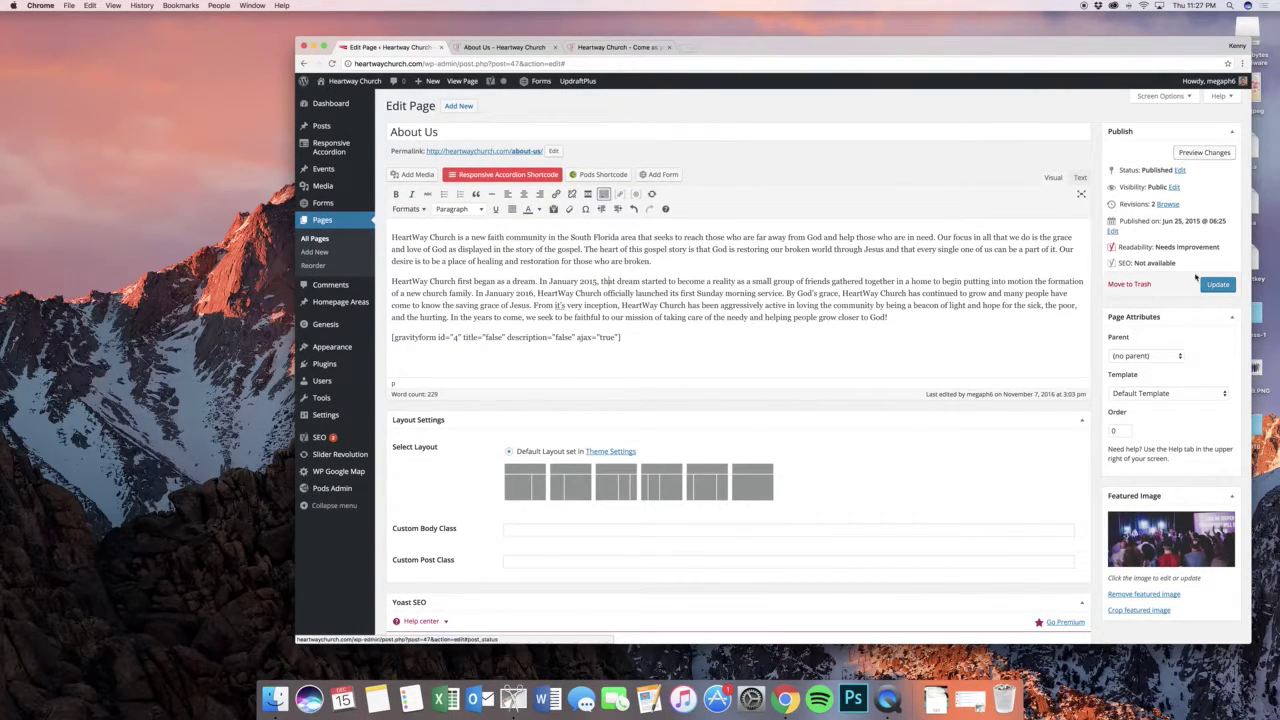
Open the Featured Image library on about-large.jpg, briefly checking the preview tab
scroll(895, 318, down, 5)
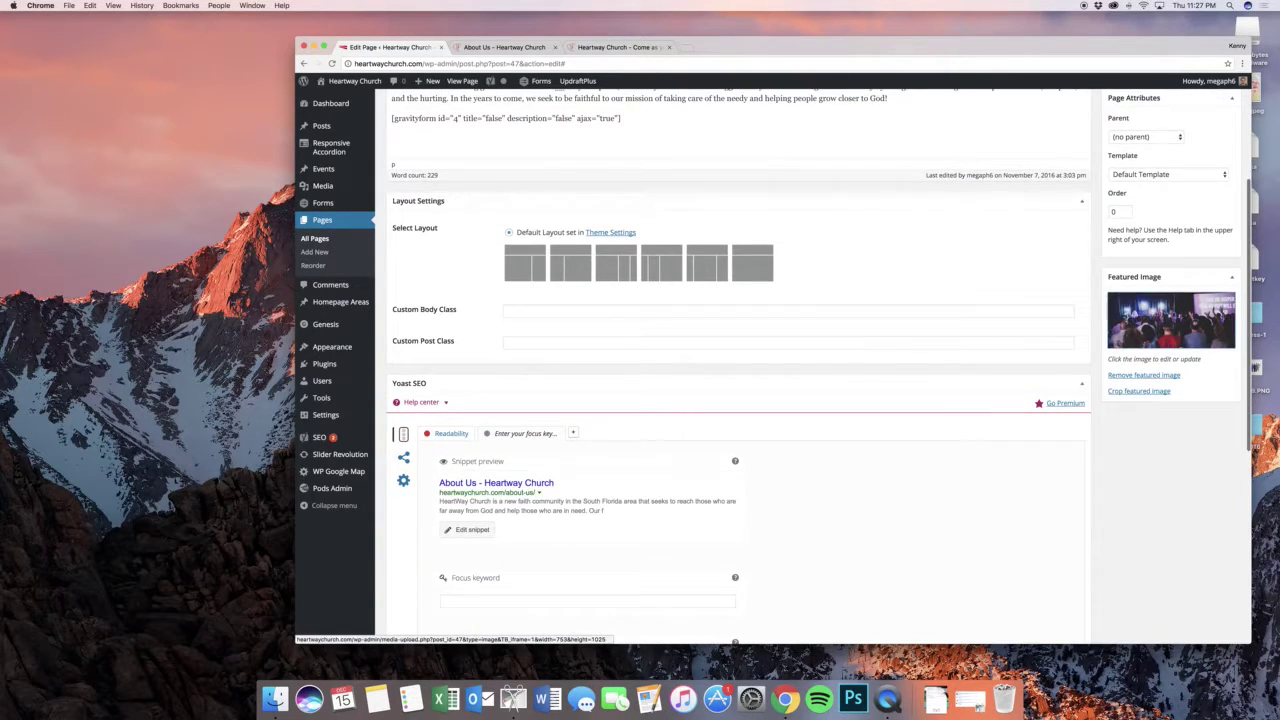
click(1226, 320)
click(504, 48)
scroll(638, 219, up, 10)
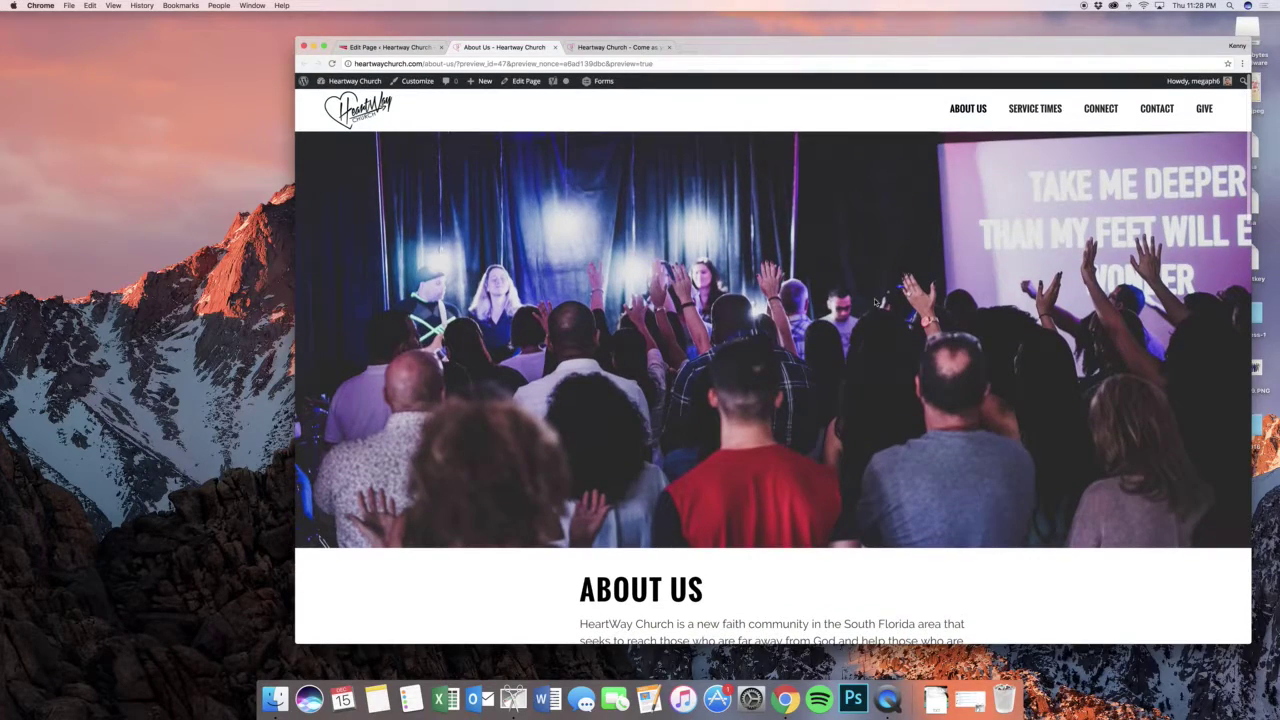
scroll(874, 300, down, 8)
scroll(876, 302, up, 10)
scroll(876, 302, down, 10)
click(416, 52)
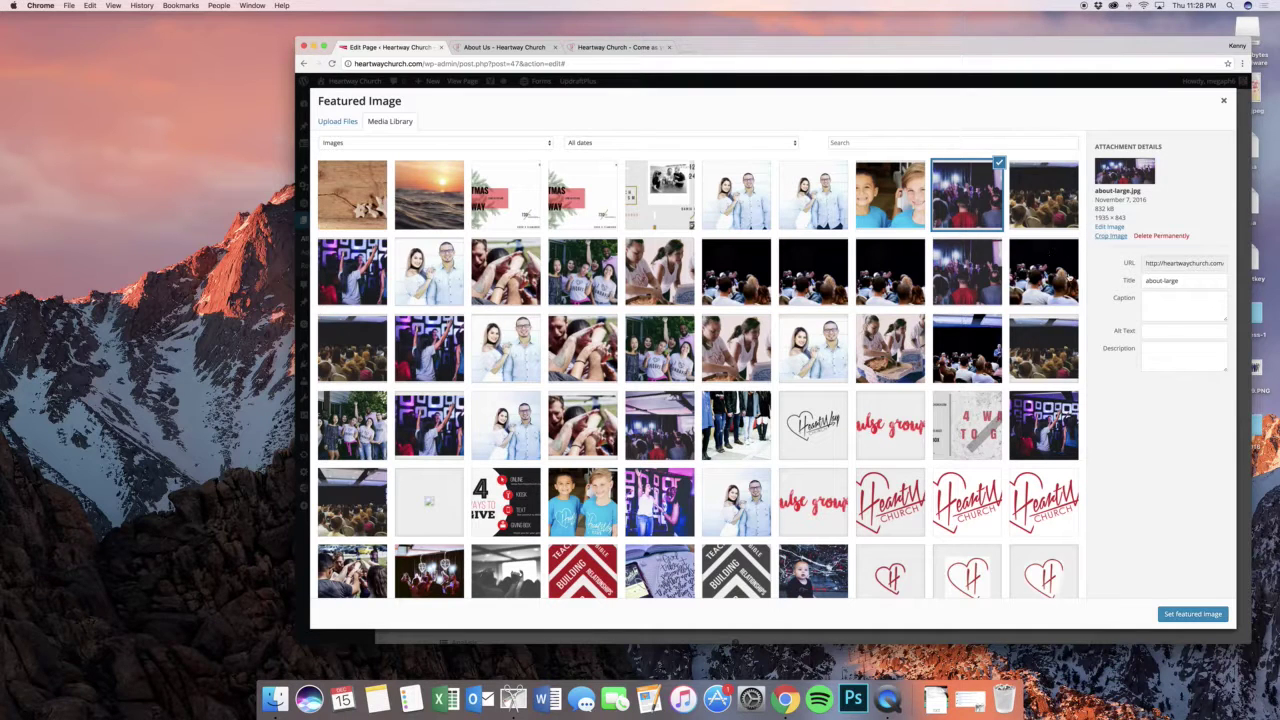
Recrop the concert photo to the Top featured image size (1550 x 675), shifting the box right
click(1223, 101)
click(1128, 391)
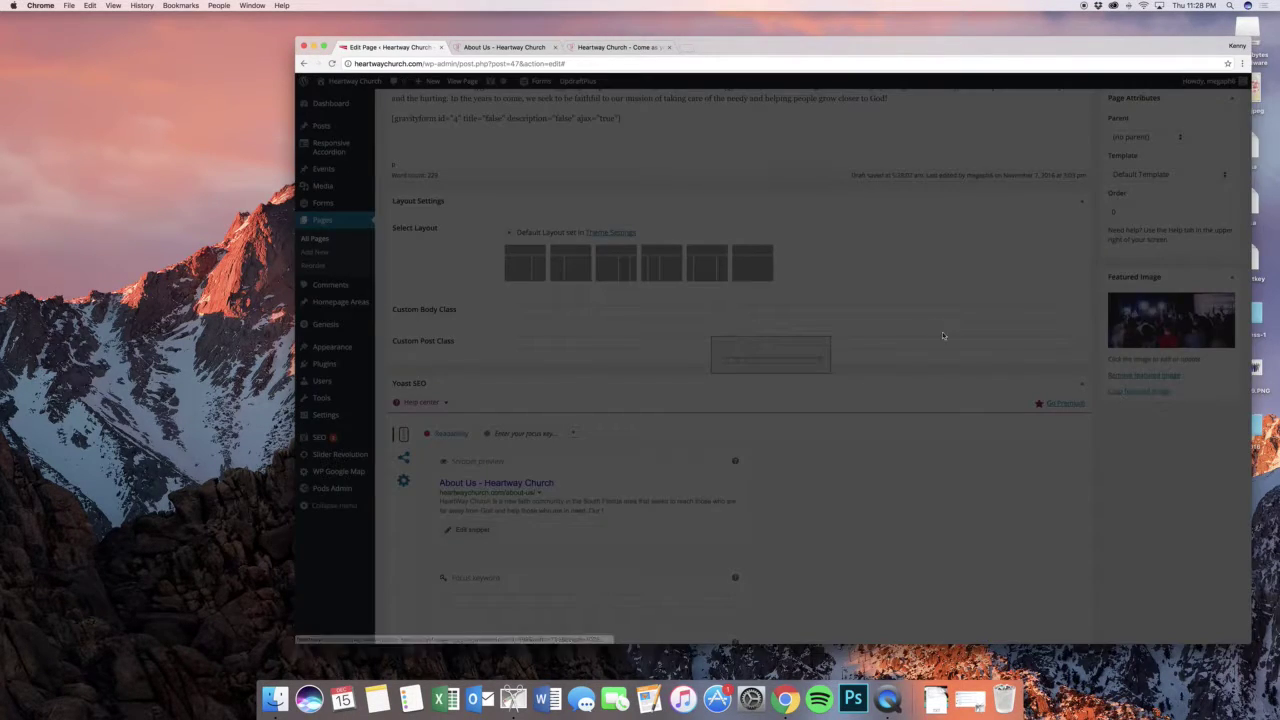
click(857, 130)
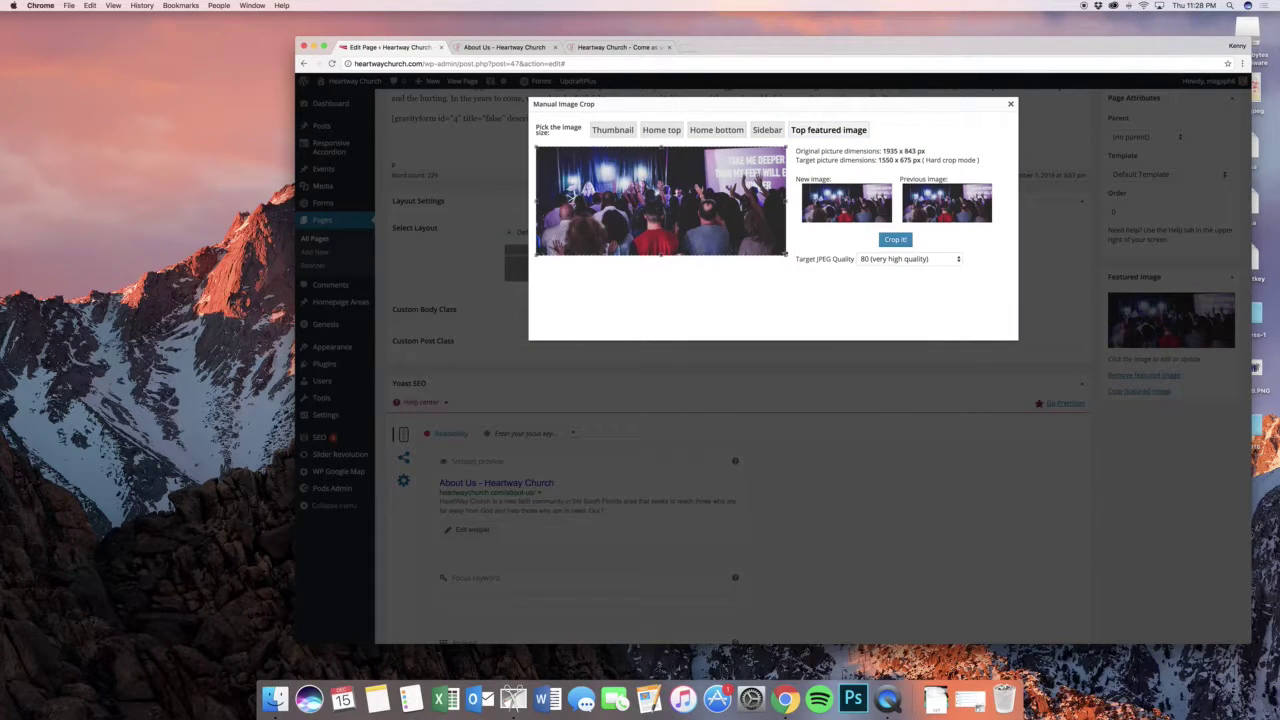
drag(674, 180, 716, 152)
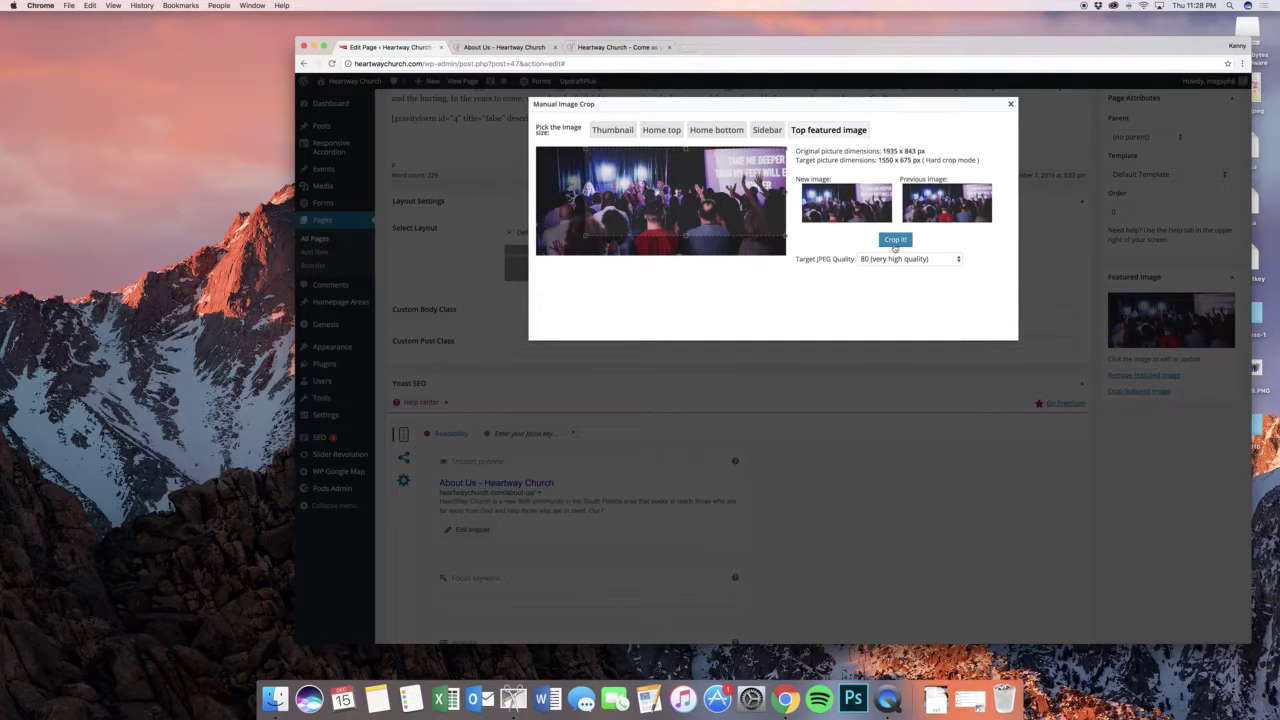
click(923, 260)
click(981, 242)
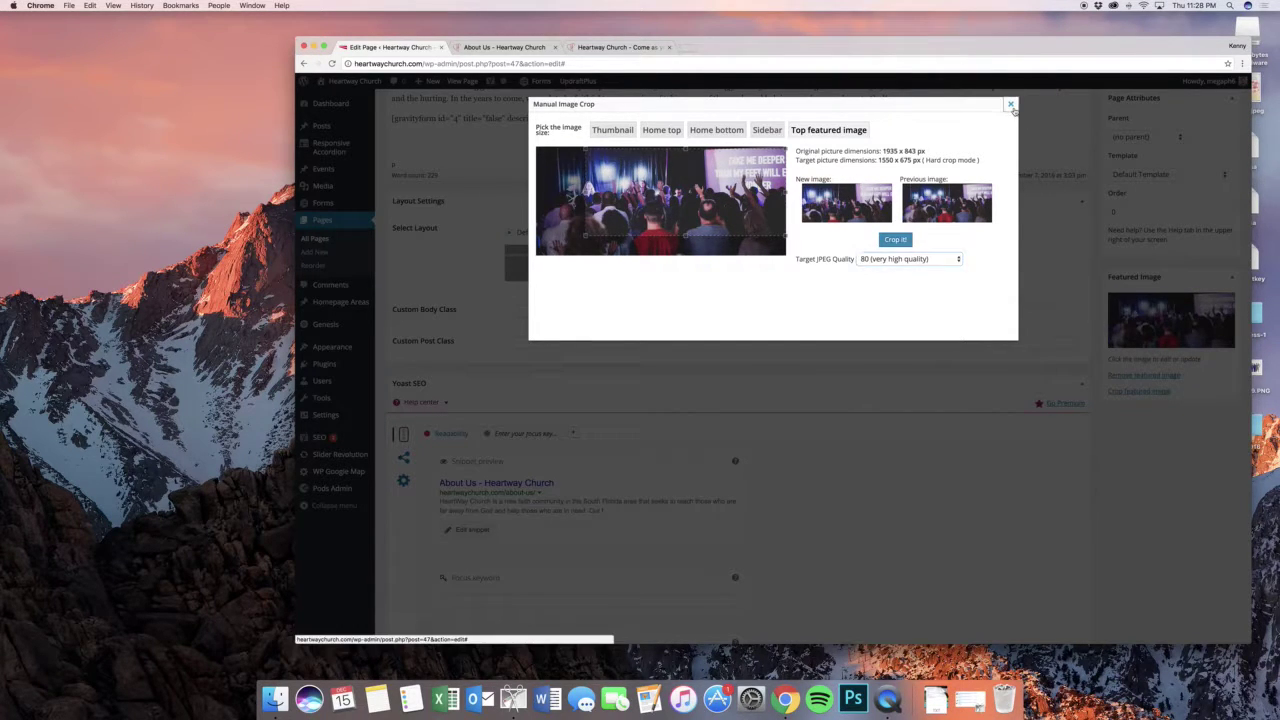
click(1010, 104)
scroll(901, 291, down, 10)
scroll(575, 289, up, 3)
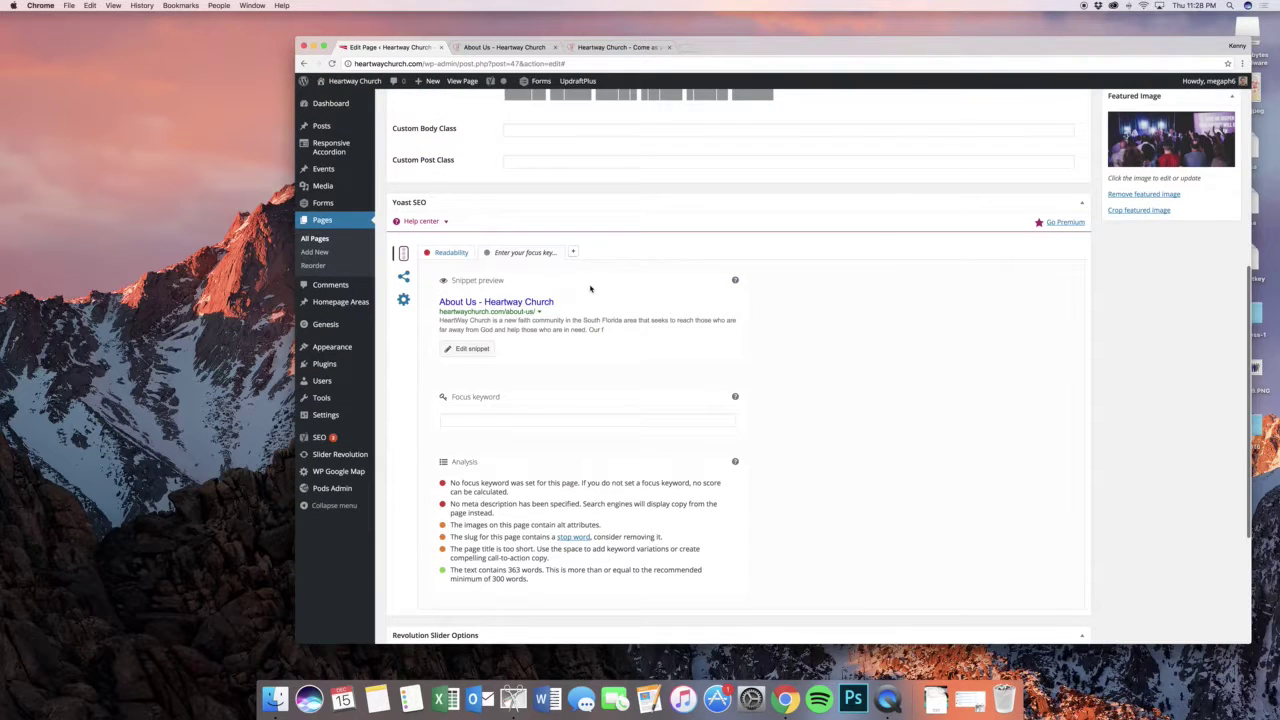
click(555, 422)
scroll(877, 391, down, 3)
scroll(878, 391, up, 15)
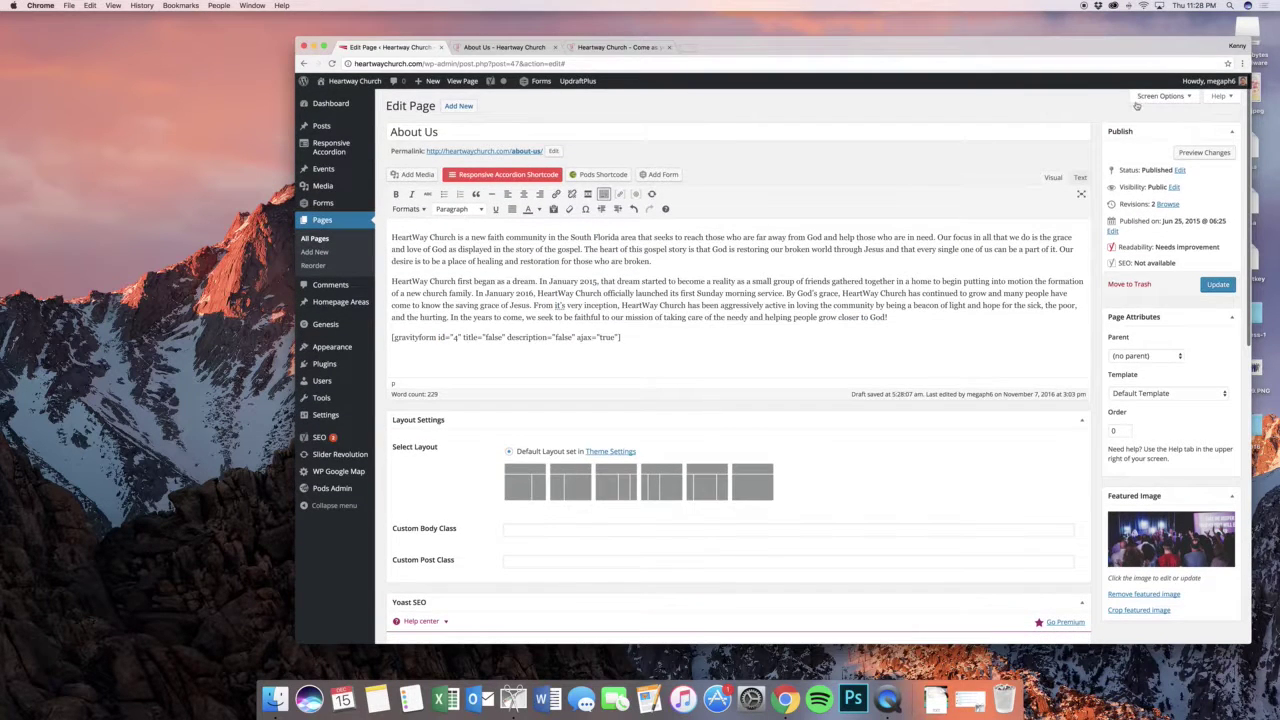
click(1158, 96)
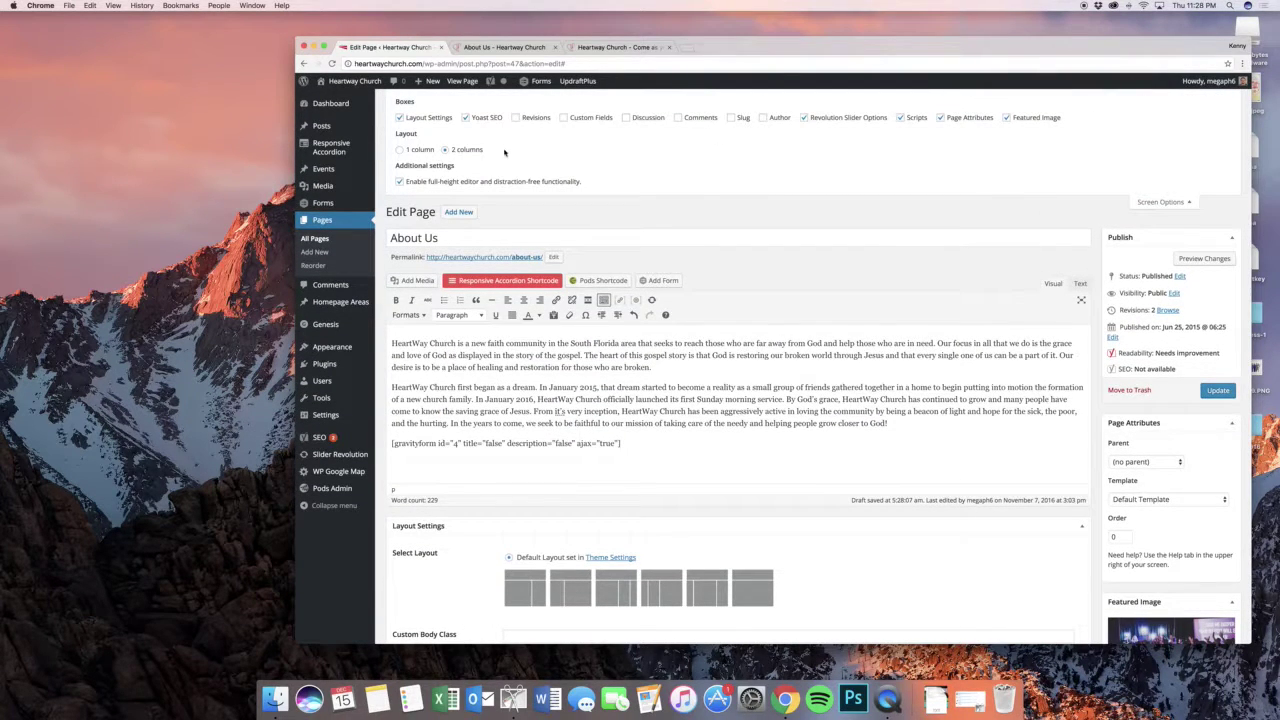
click(429, 118)
click(429, 118)
click(1160, 202)
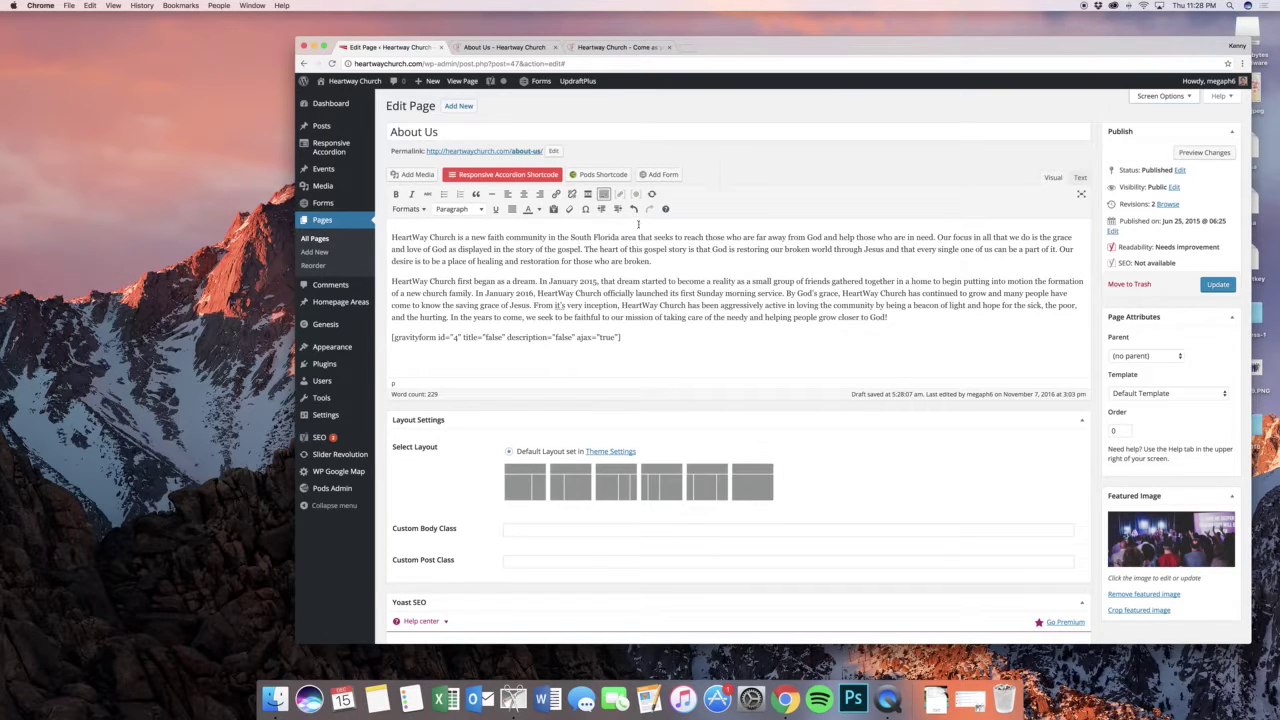
Leave About Us and start a new page titled 'Title' with body text 'Some co'
click(315, 252)
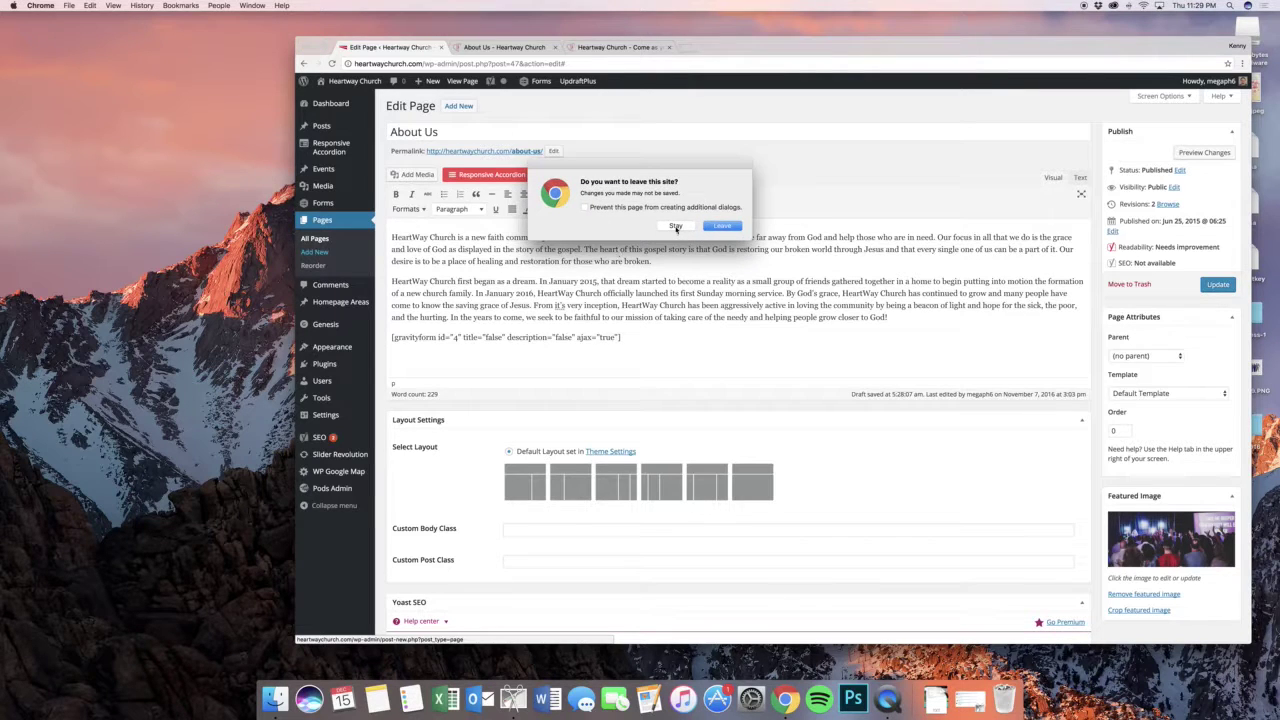
click(722, 226)
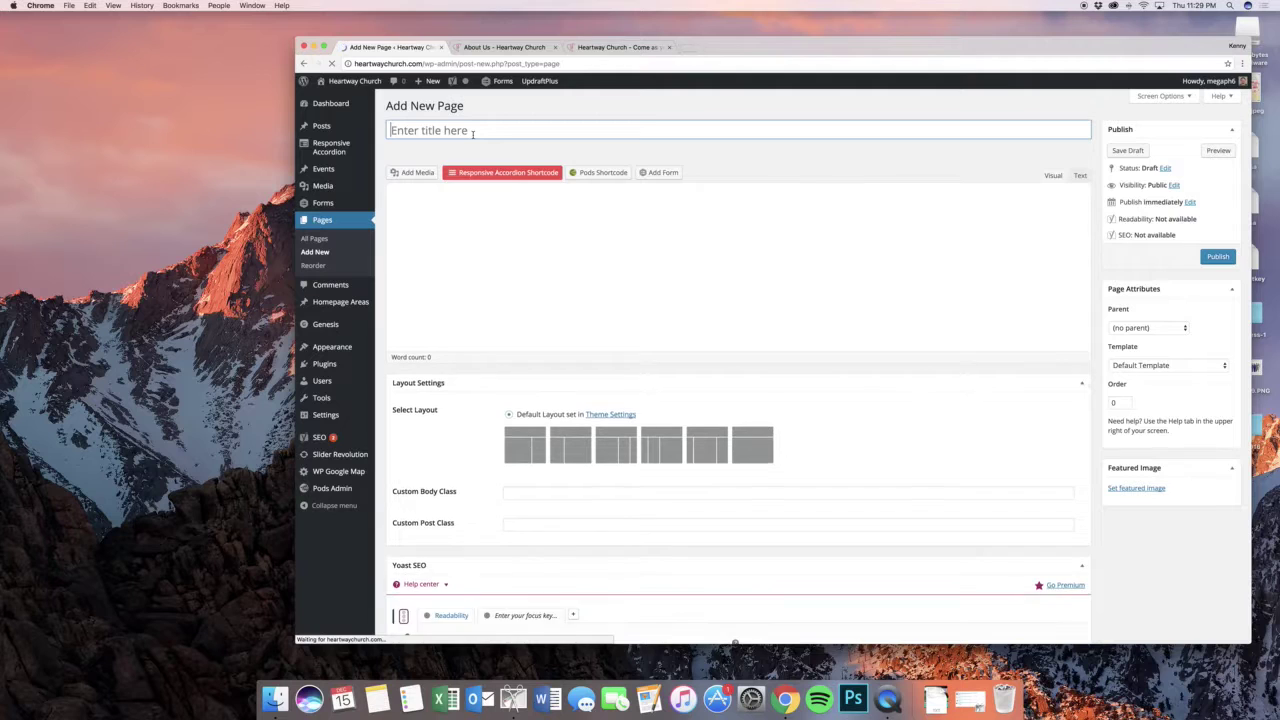
text(Title)
key(Tab)
text(Some co)
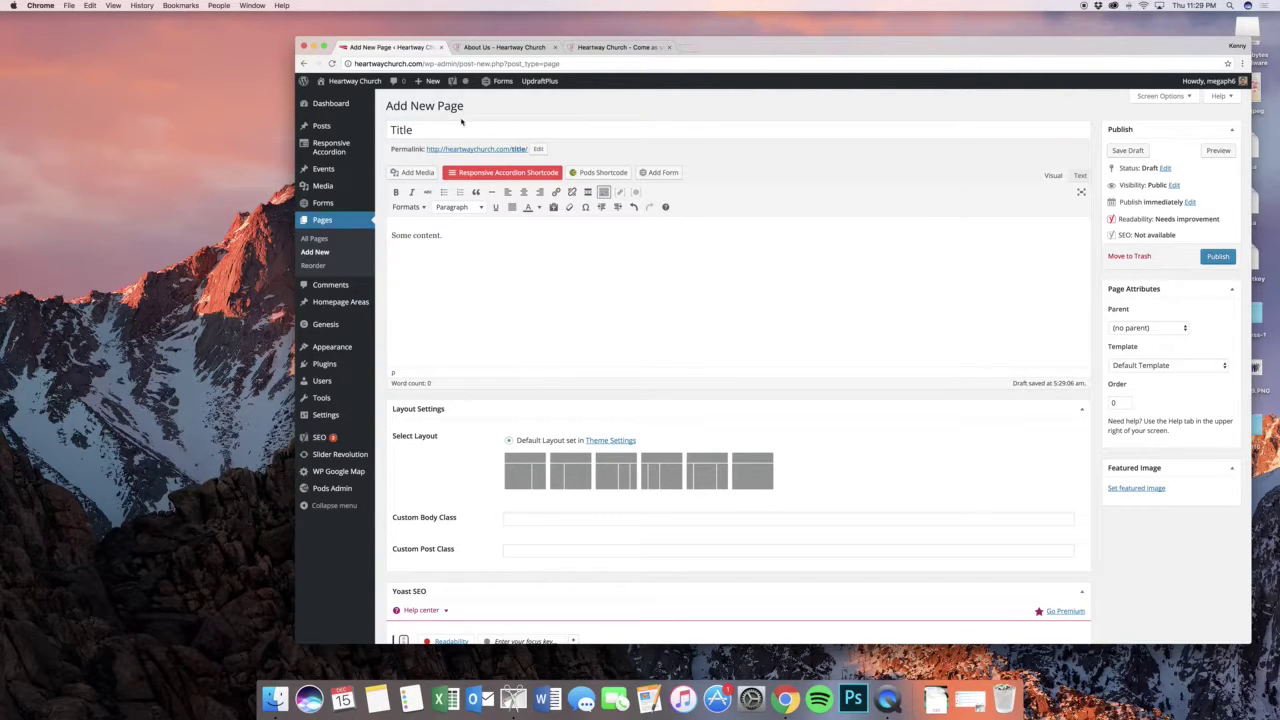
Insert the sunset photo into the page body
click(418, 172)
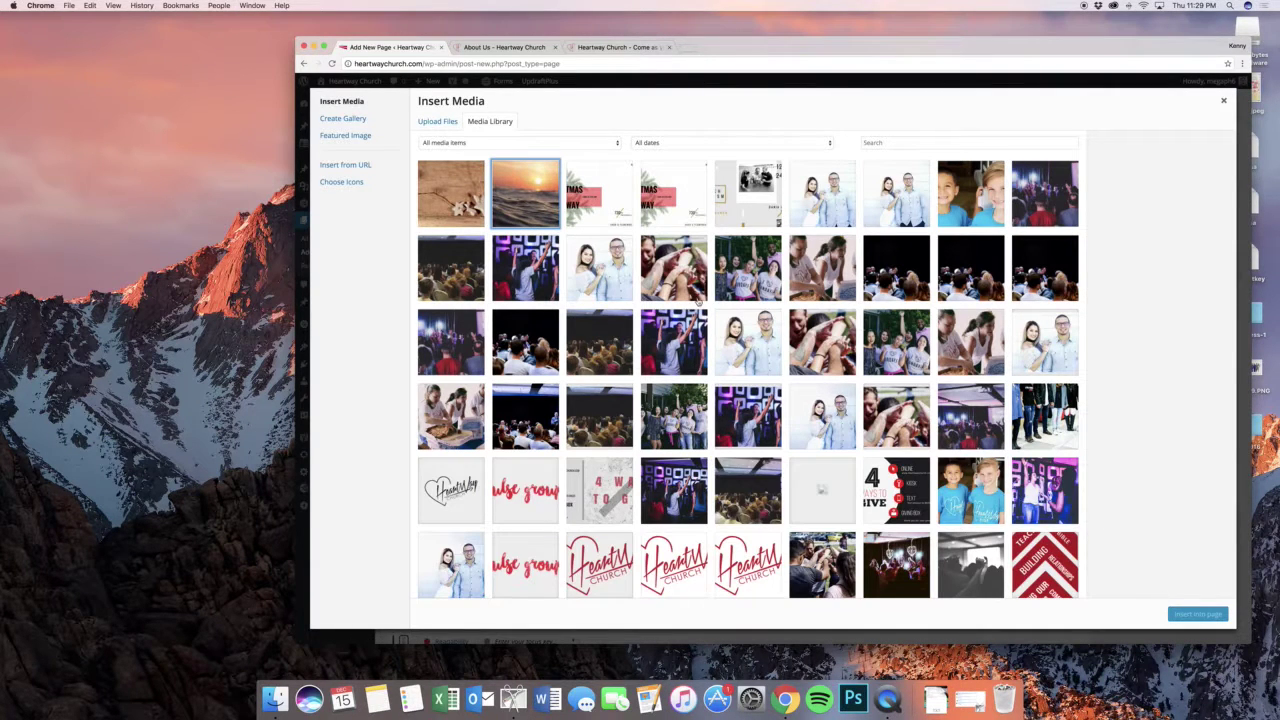
click(551, 205)
click(590, 207)
click(525, 185)
click(1214, 612)
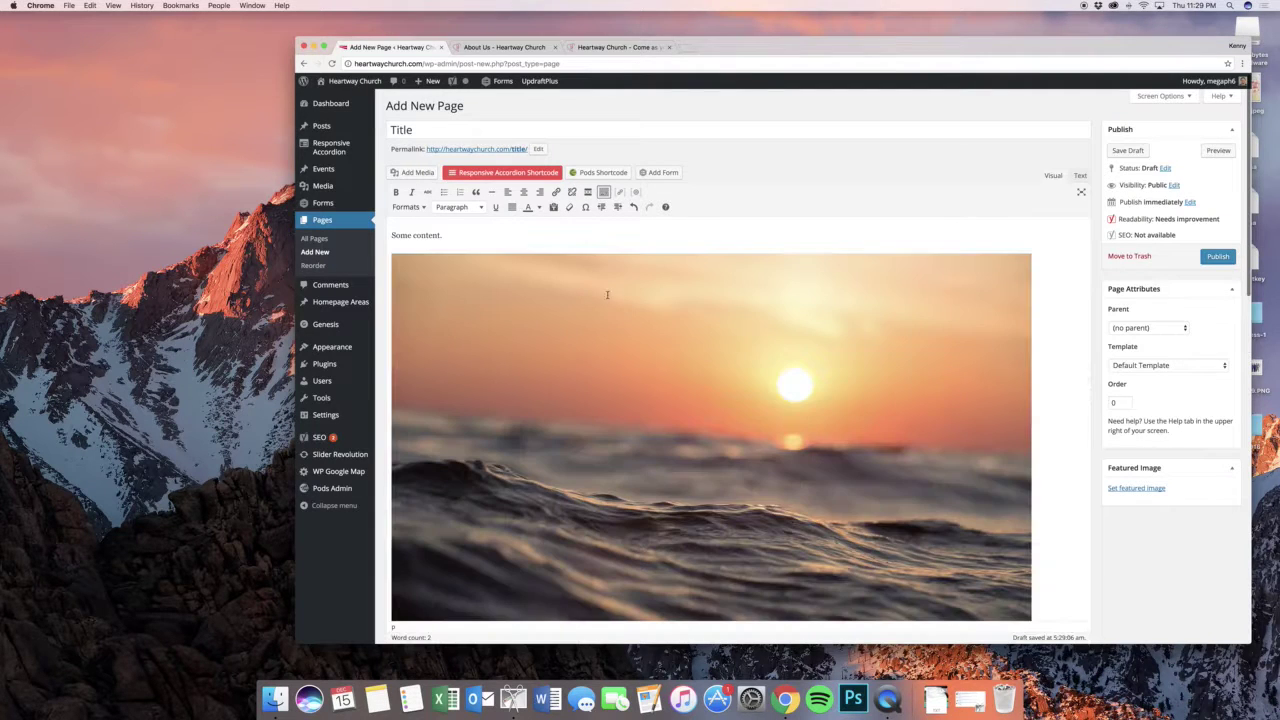
Add the line 'Link that is a button.', link it to google.com, and preview the page
scroll(1055, 352, down, 1)
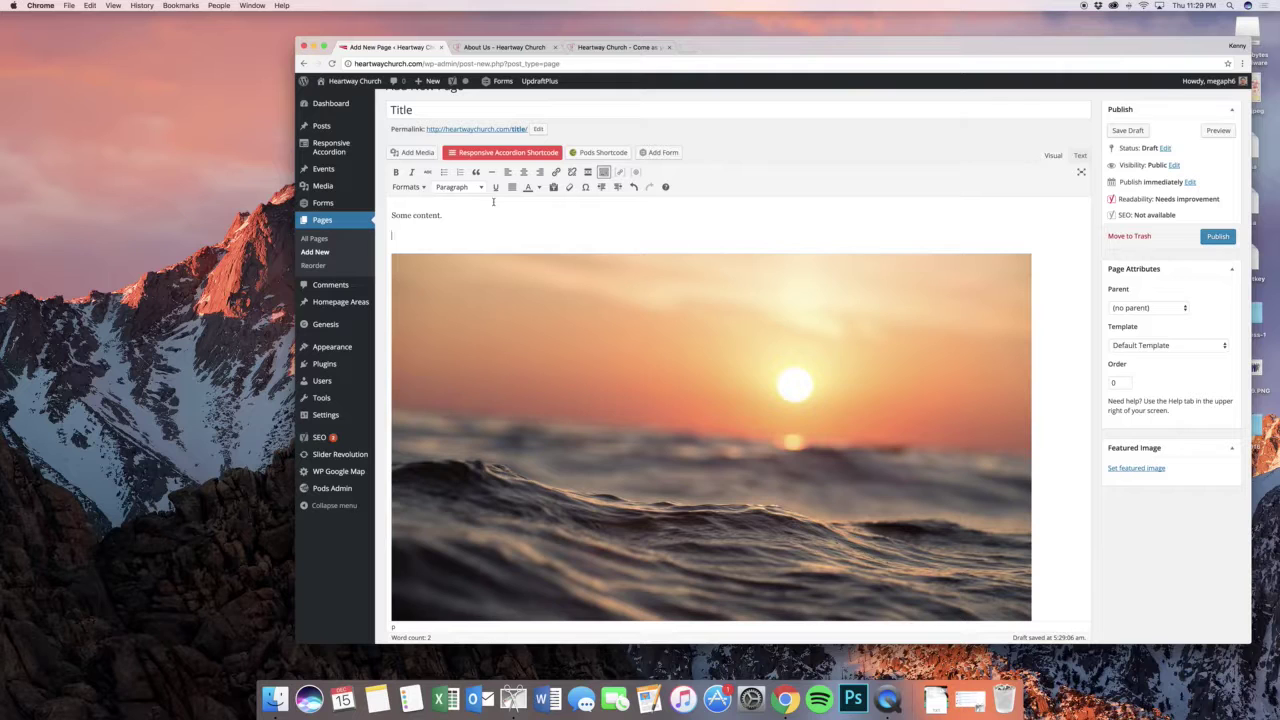
text(1.nk that is a button.)
drag(472, 235, 390, 235)
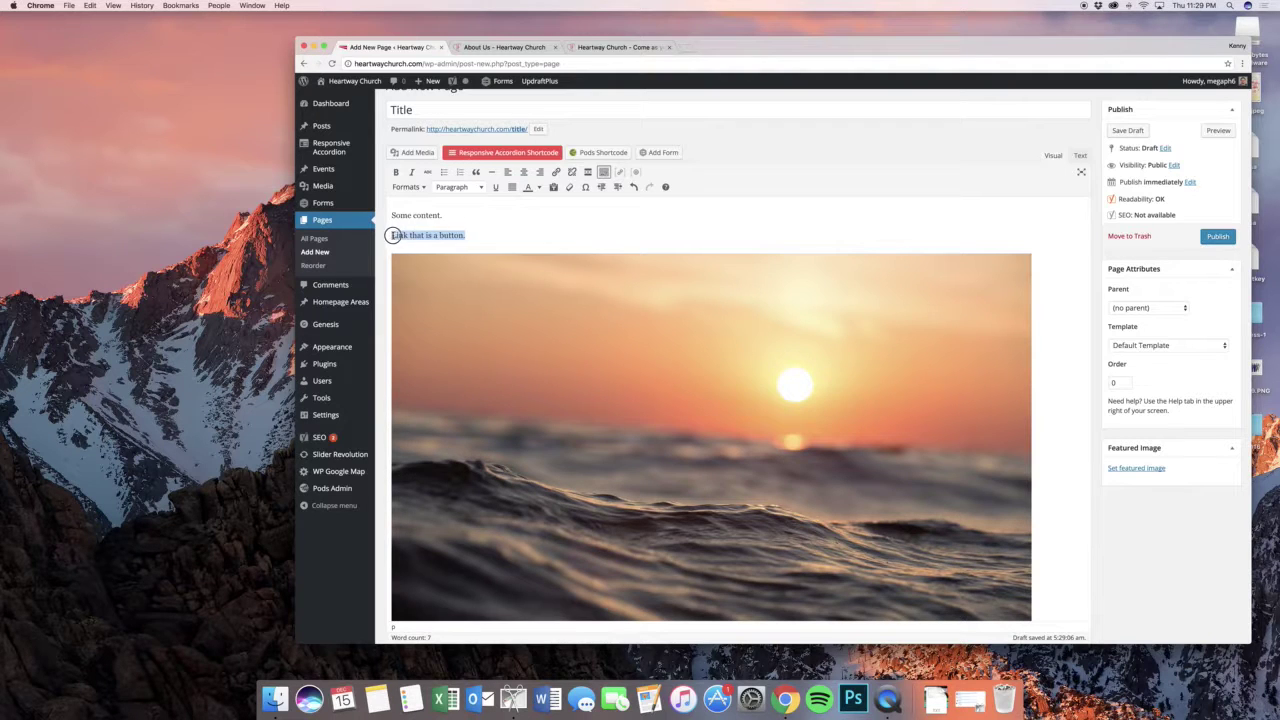
click(556, 173)
text(google.com)
key(Return)
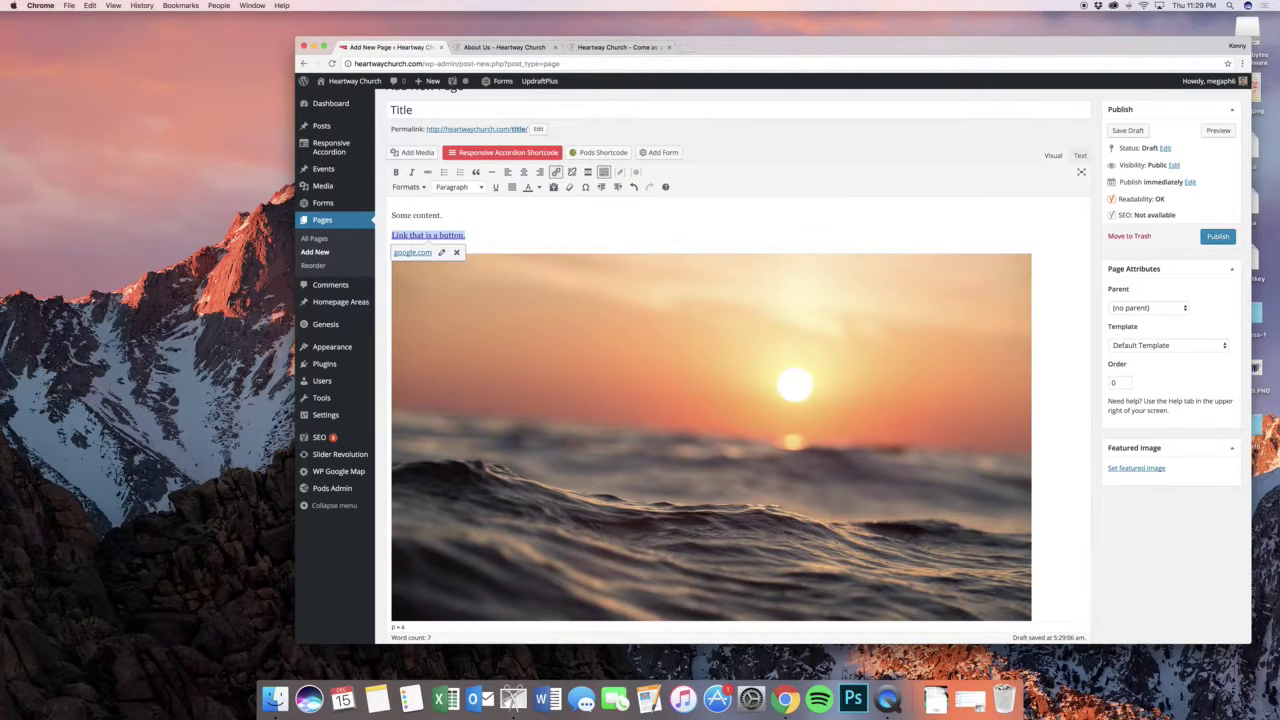
click(504, 236)
click(1218, 131)
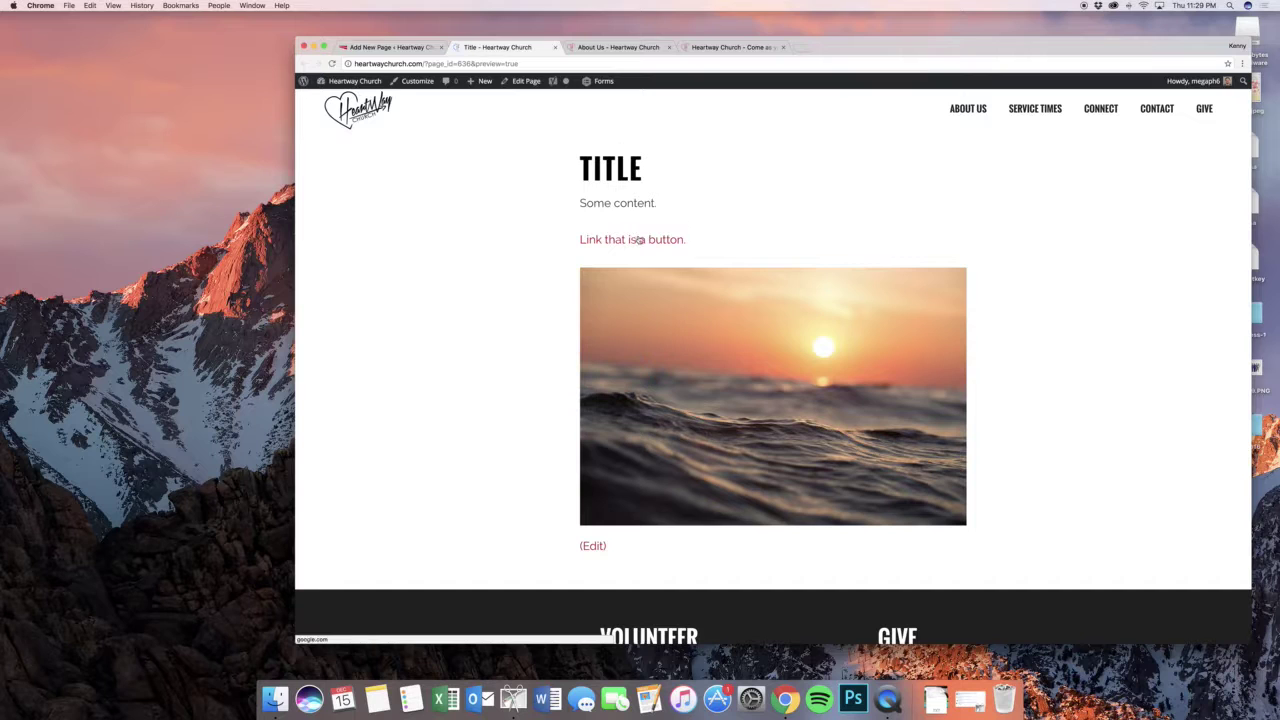
Apply the Button format to the google.com link and preview it
click(405, 47)
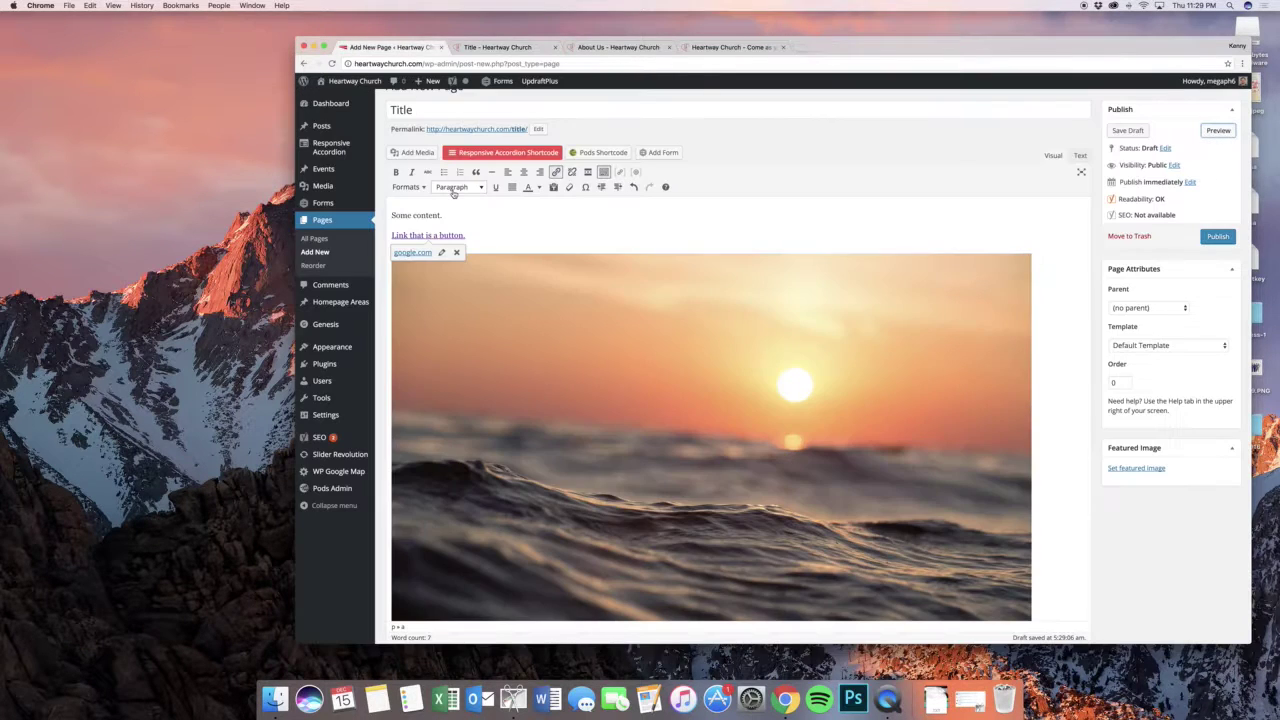
drag(483, 237, 371, 220)
click(409, 187)
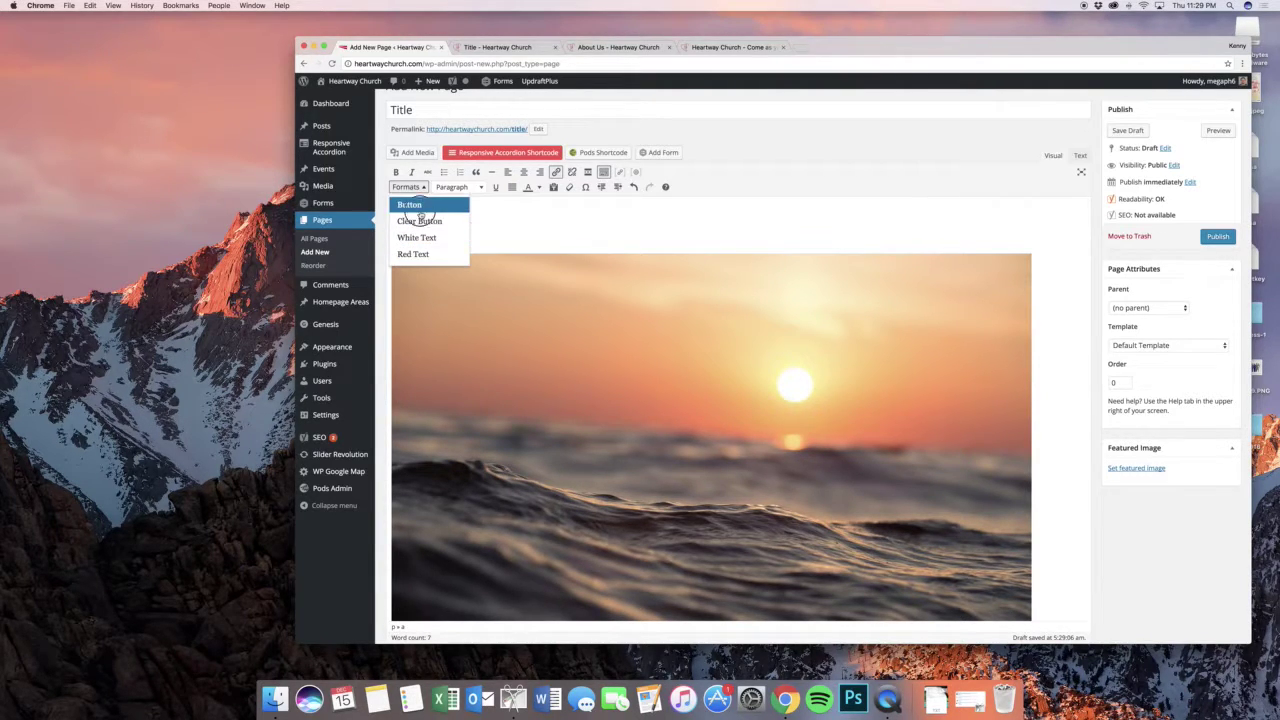
click(420, 207)
click(1217, 130)
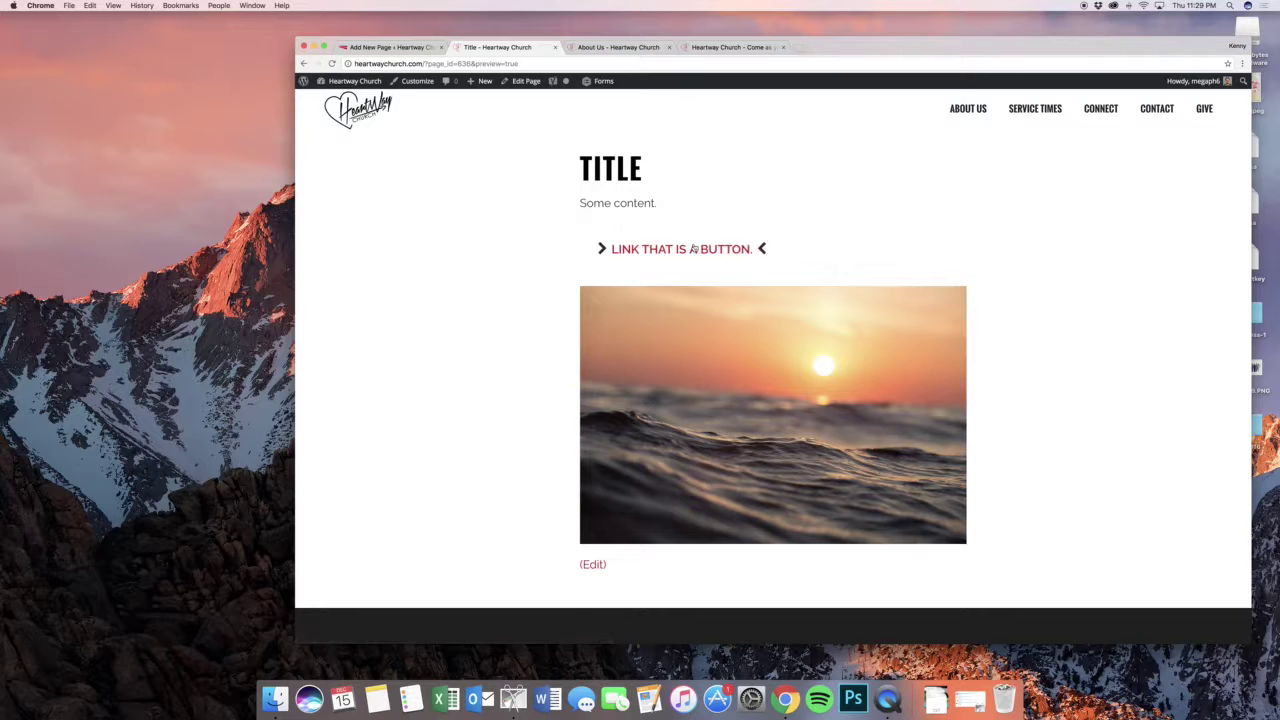
Make 'Some content.' Red Text and preview the page again
click(555, 47)
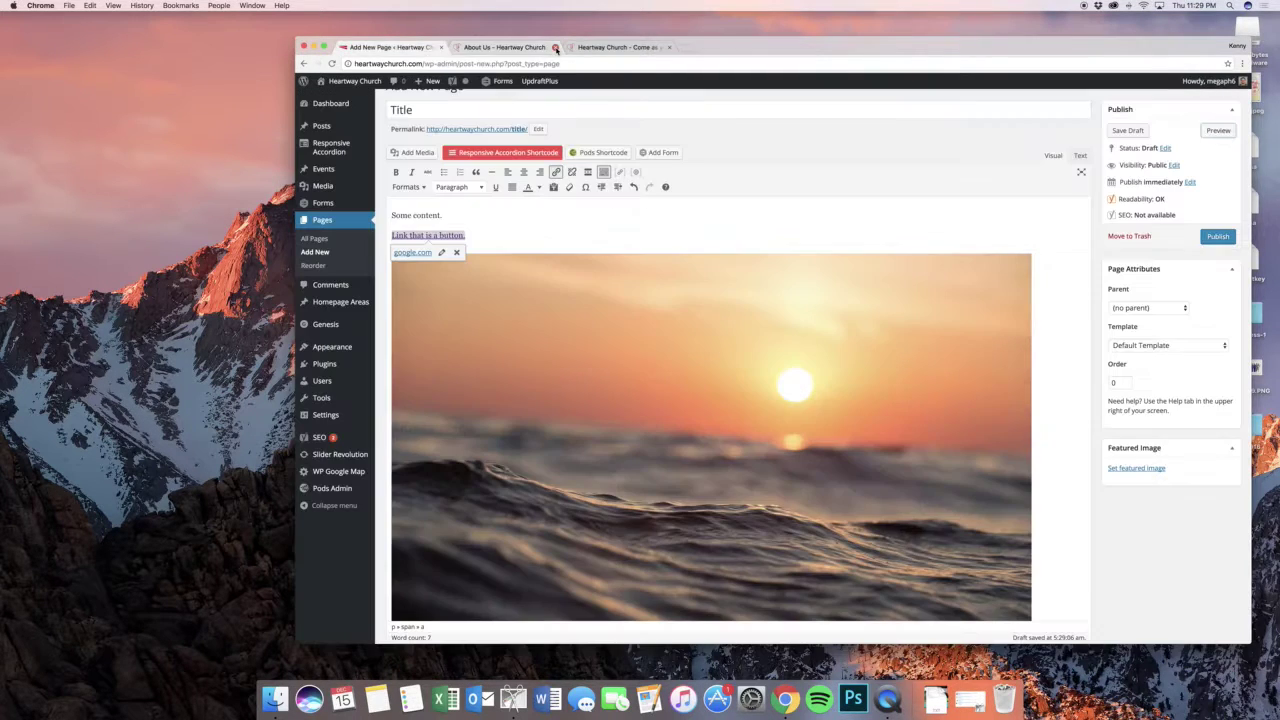
click(473, 216)
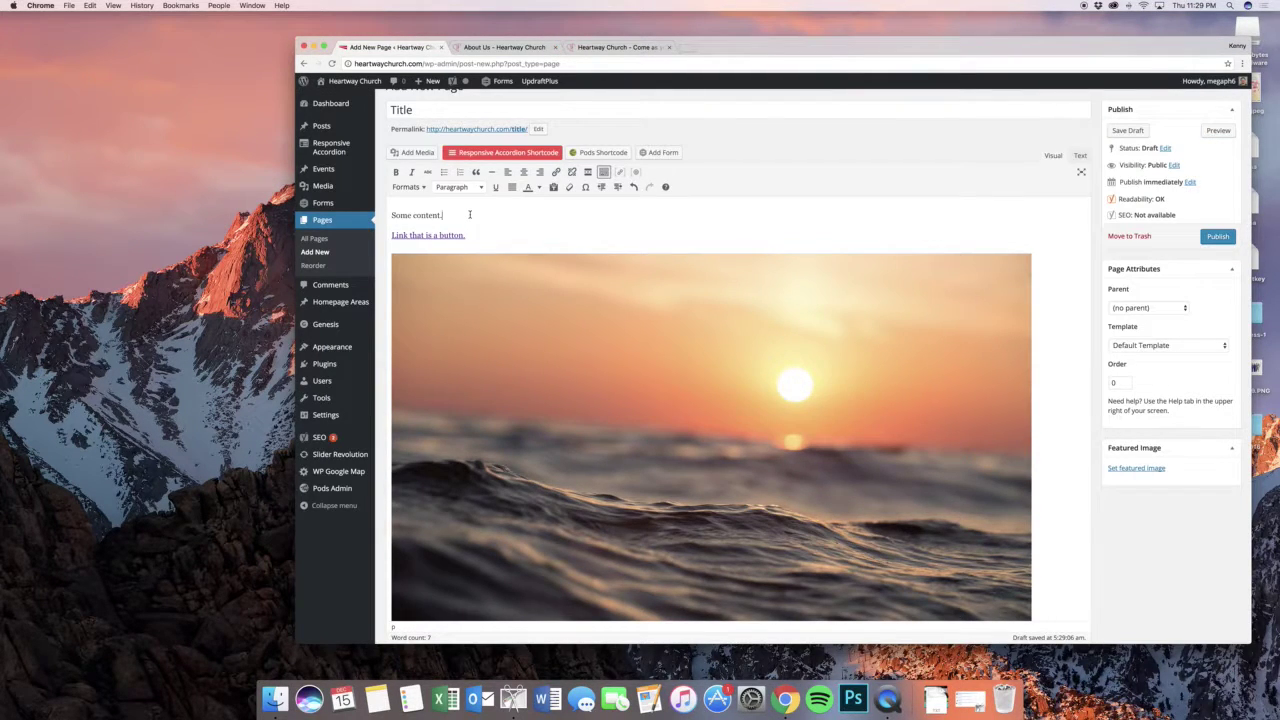
drag(469, 214, 388, 215)
click(408, 187)
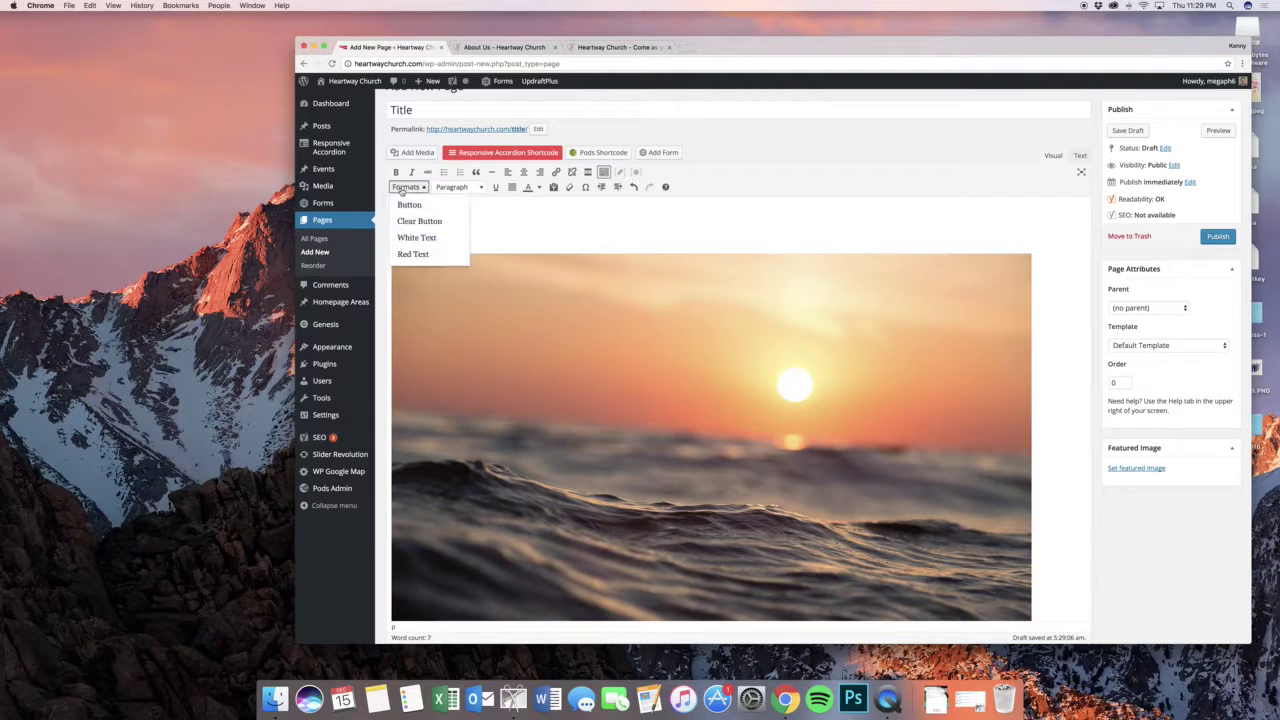
click(416, 254)
click(421, 215)
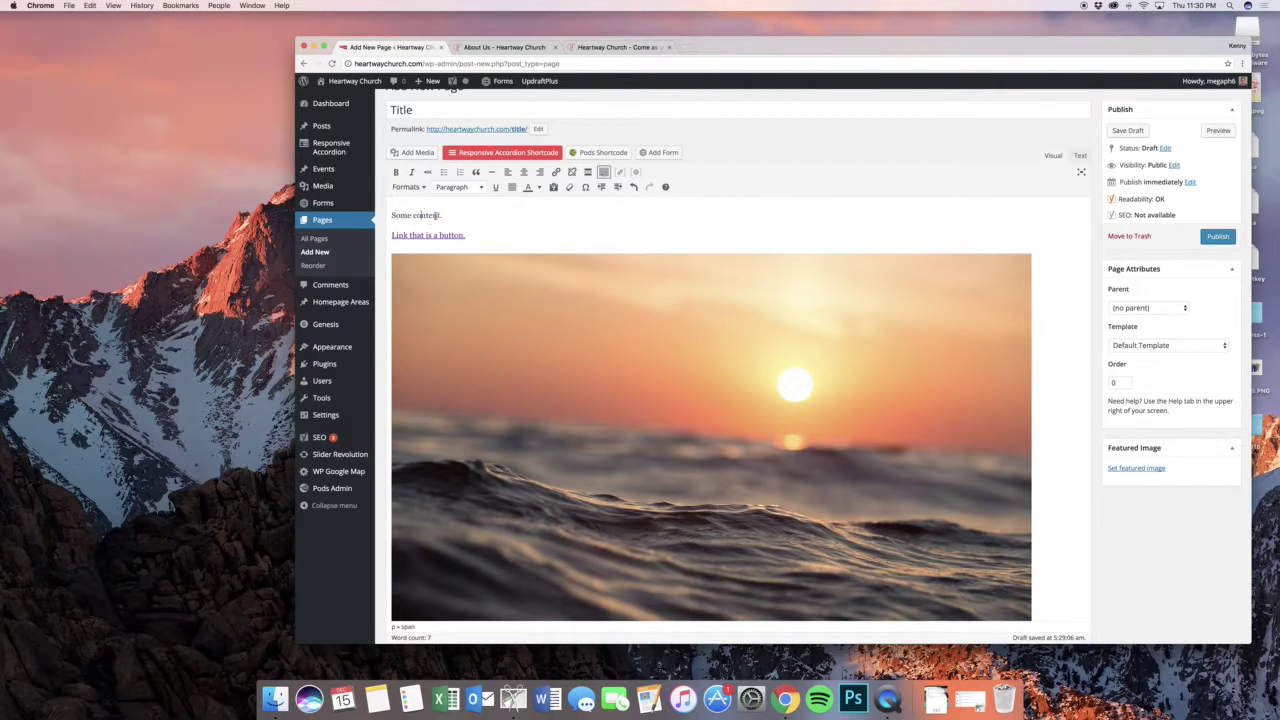
click(1218, 130)
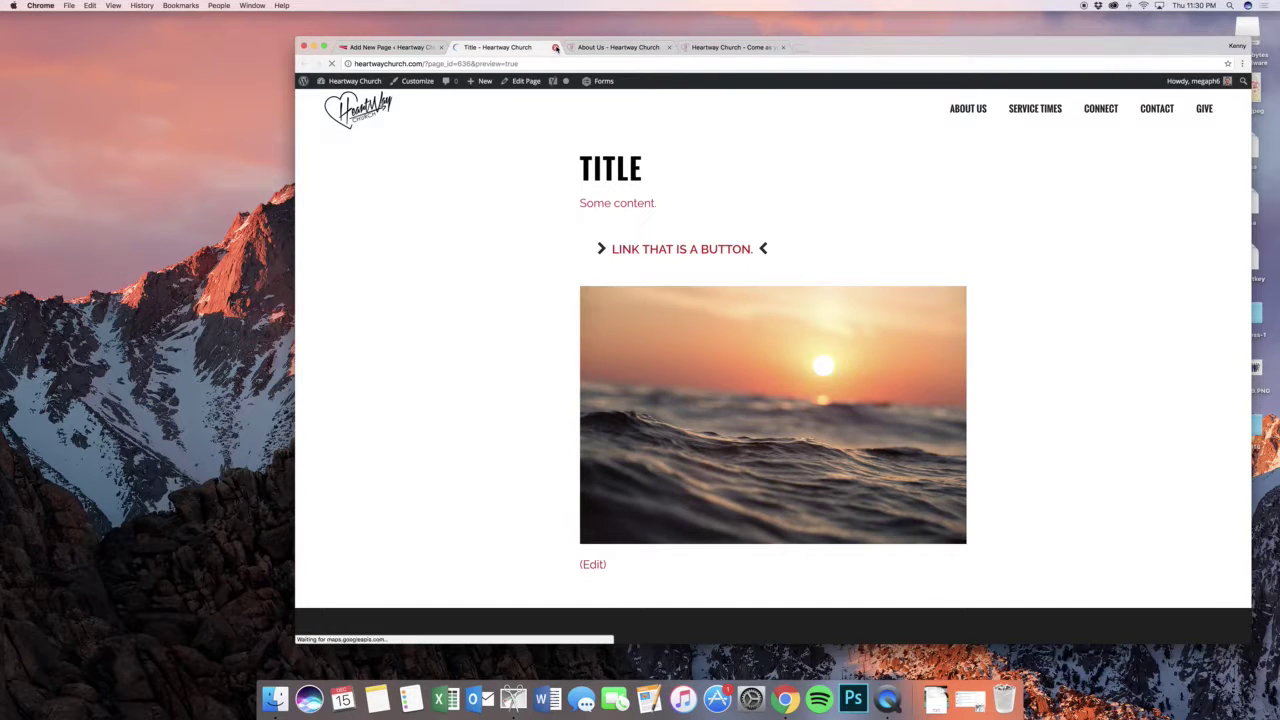
Remove Red Text from 'Some content.' and apply White Text instead
click(555, 47)
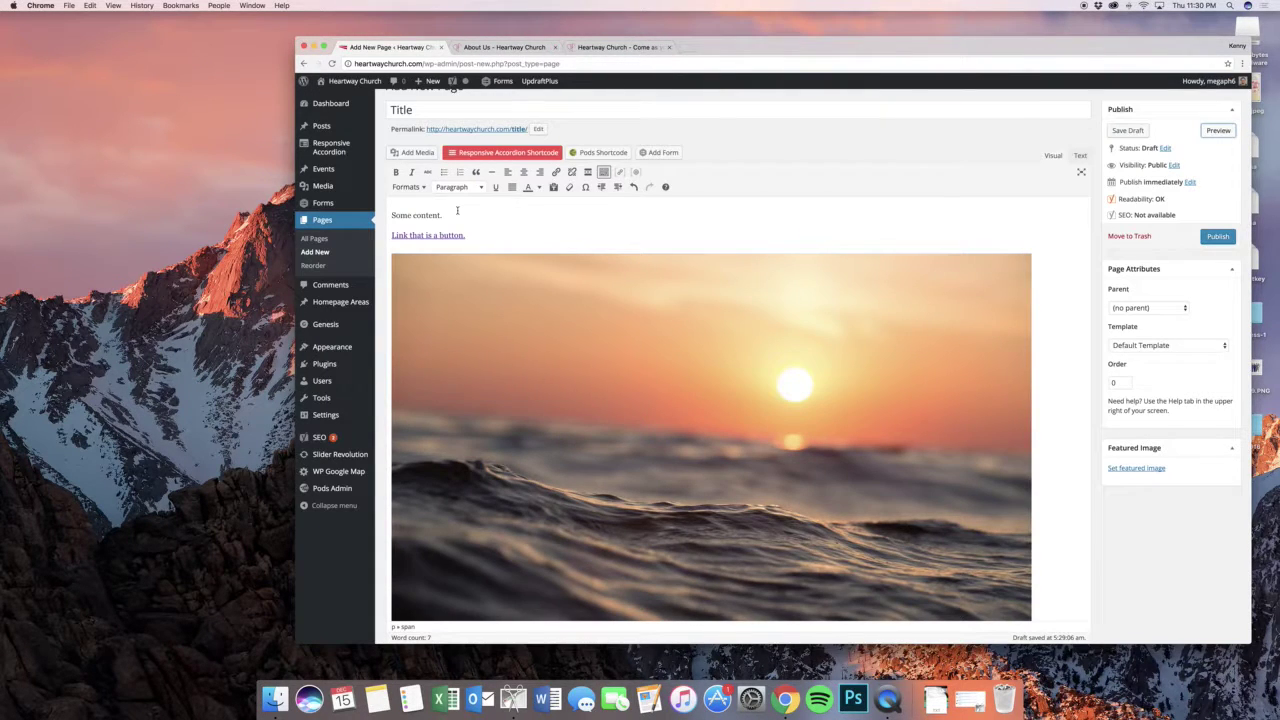
drag(460, 211, 358, 205)
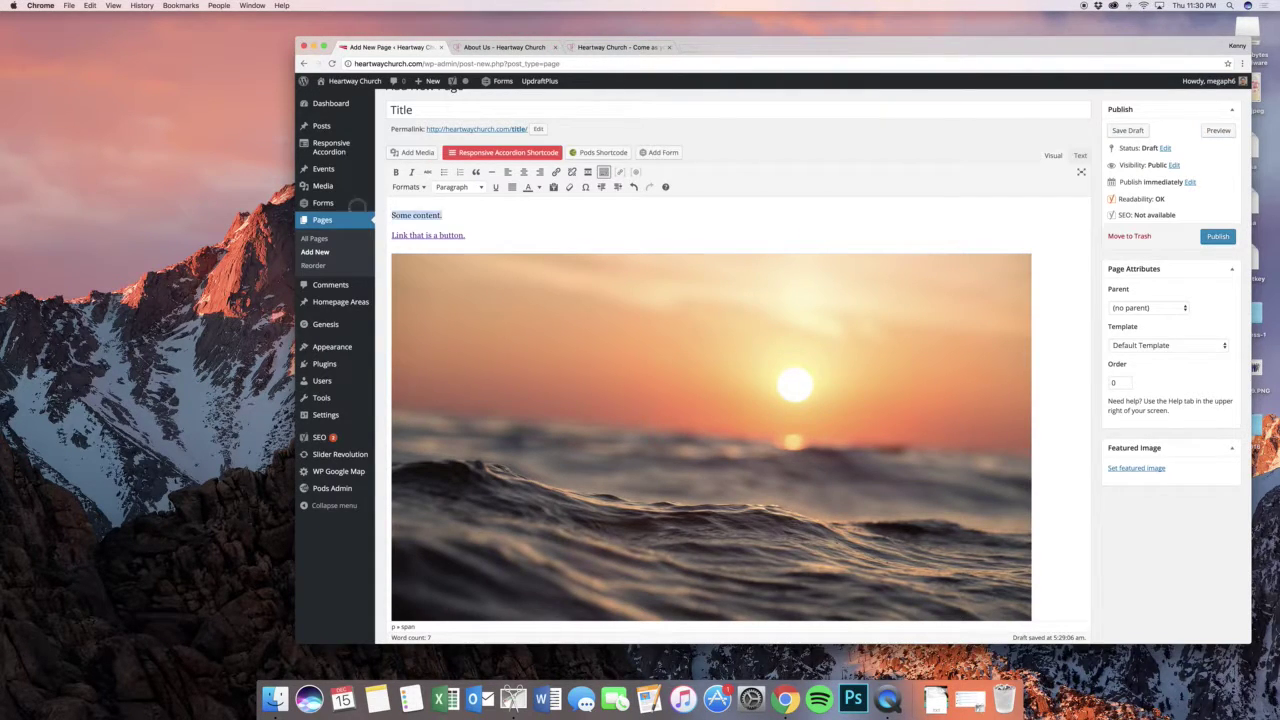
click(400, 189)
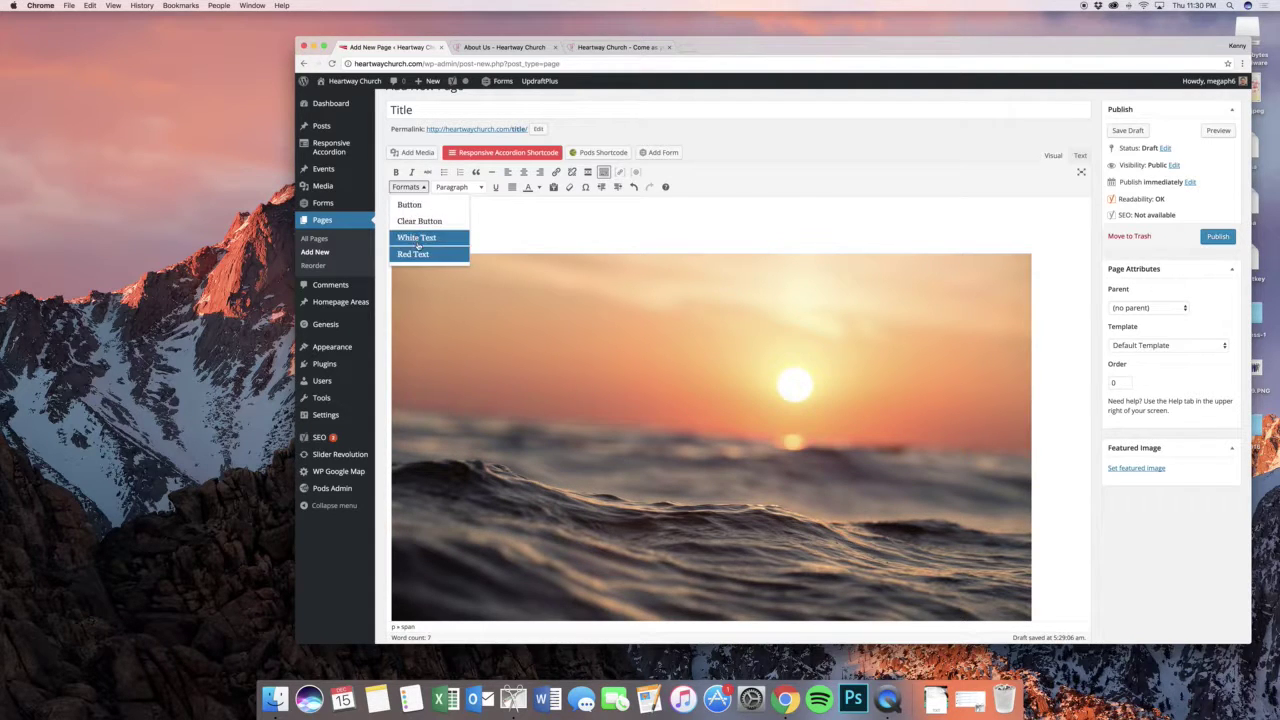
click(419, 247)
click(419, 189)
click(425, 250)
Preview the white text, then move the test page to the trash
click(1218, 131)
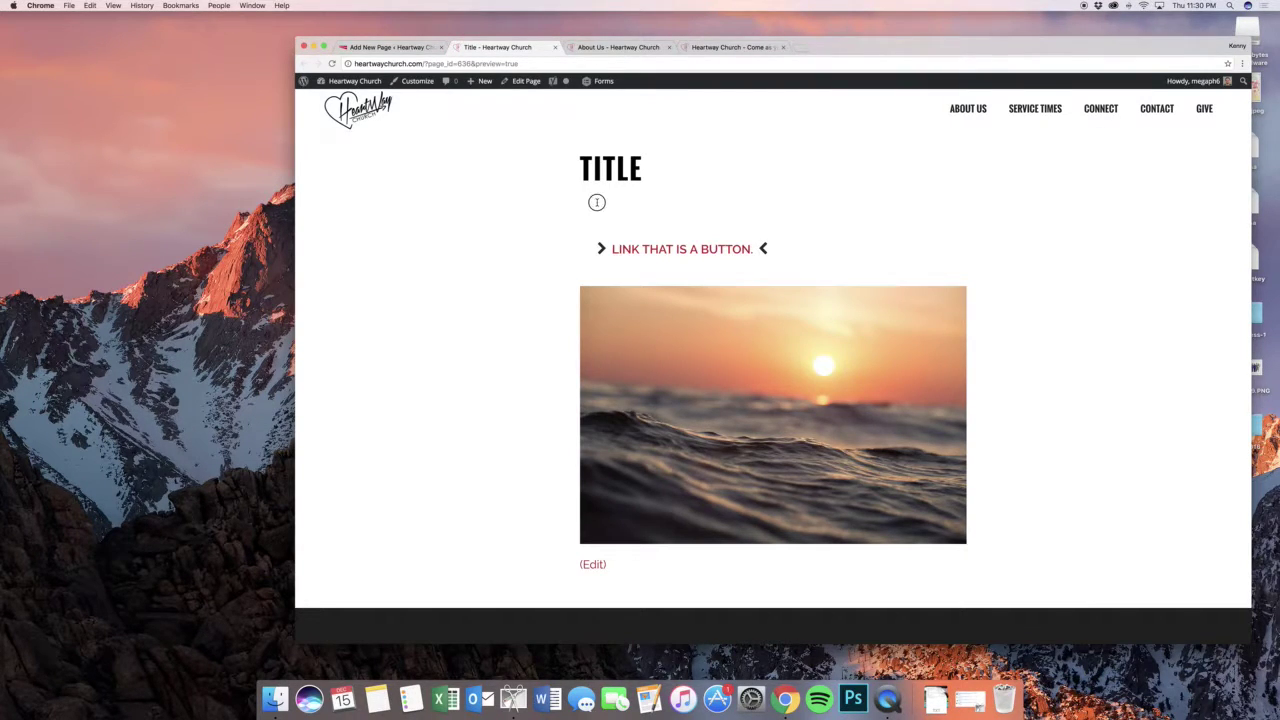
click(555, 47)
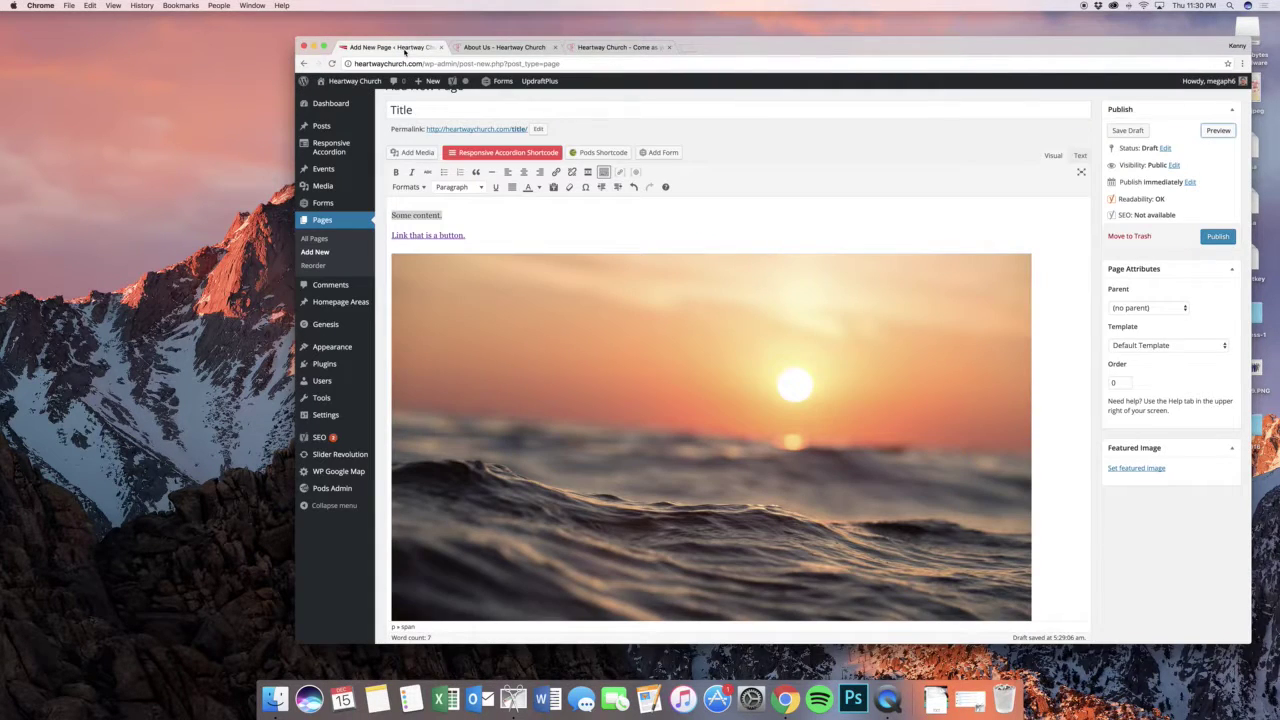
click(1128, 237)
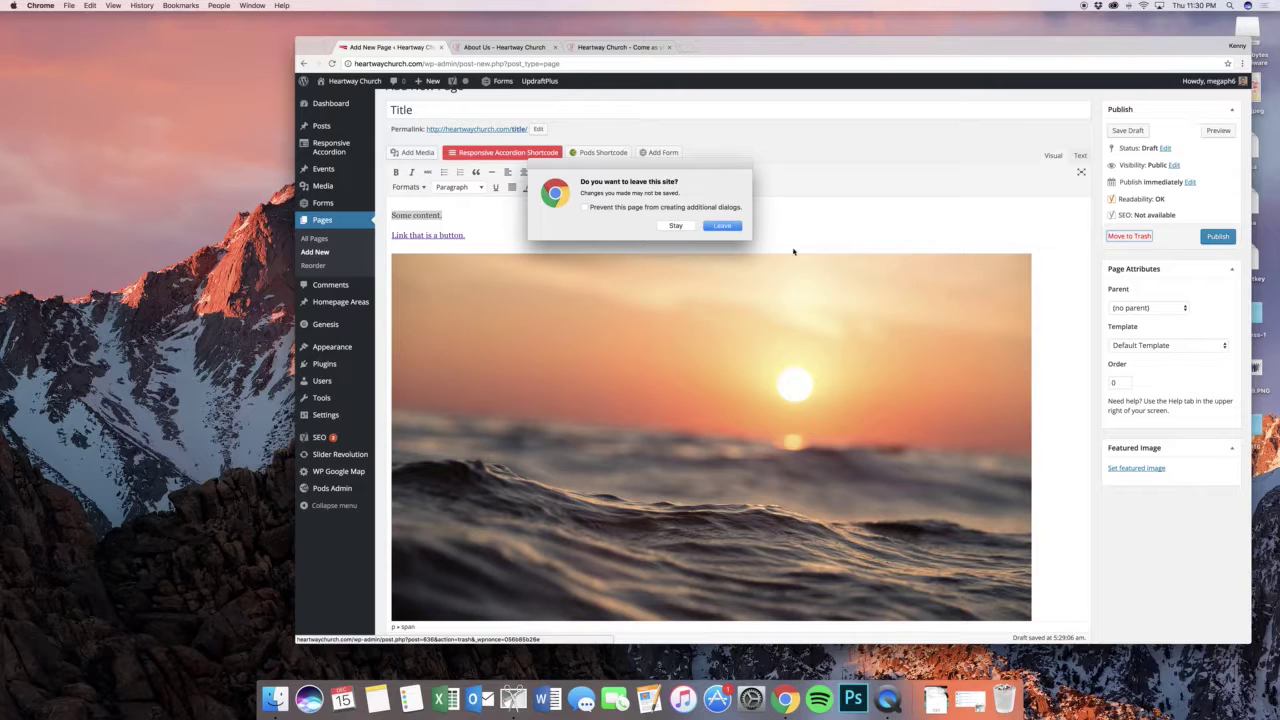
Leave the editor, permanently delete the trashed test page, and list all Homepage Areas
click(721, 225)
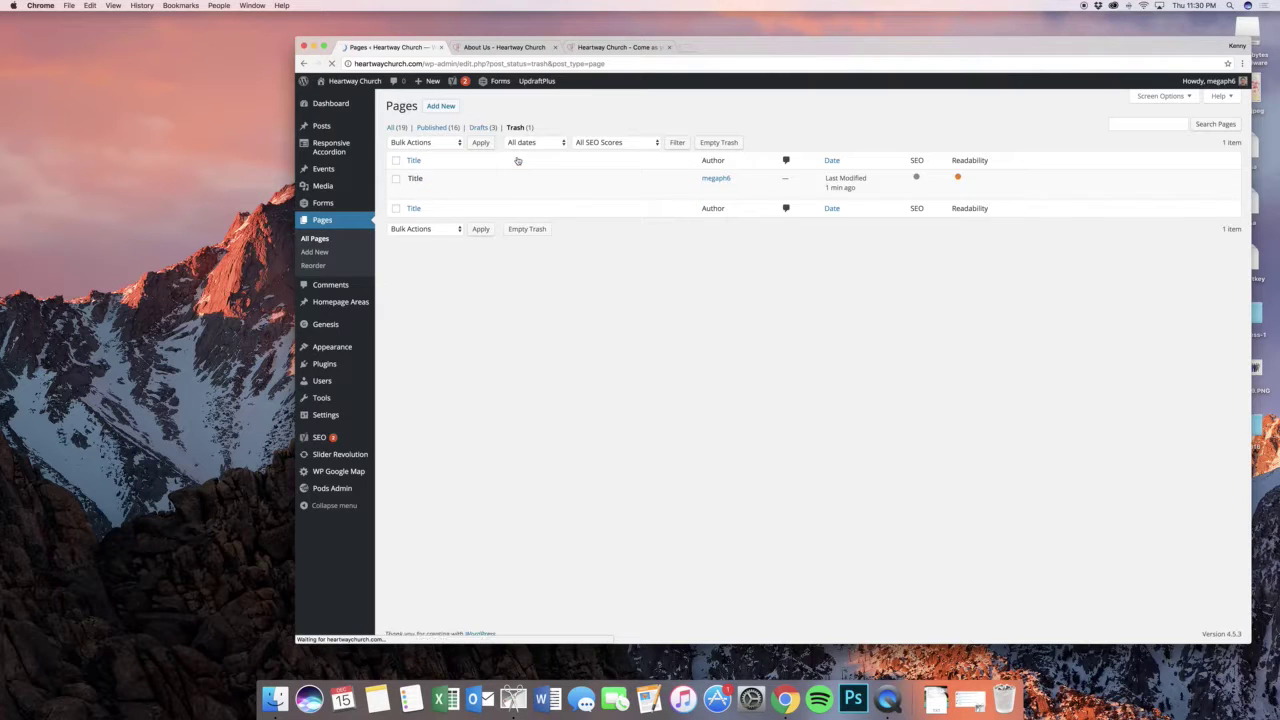
click(449, 192)
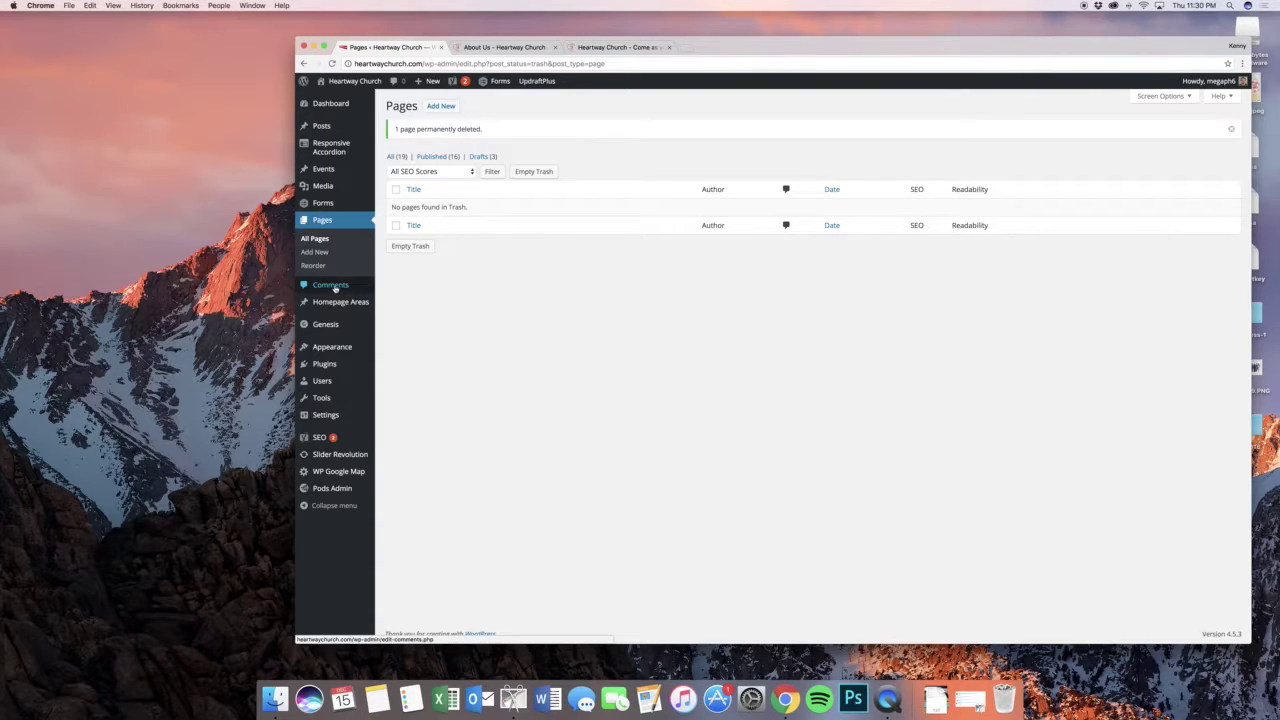
mouse_move(338, 304)
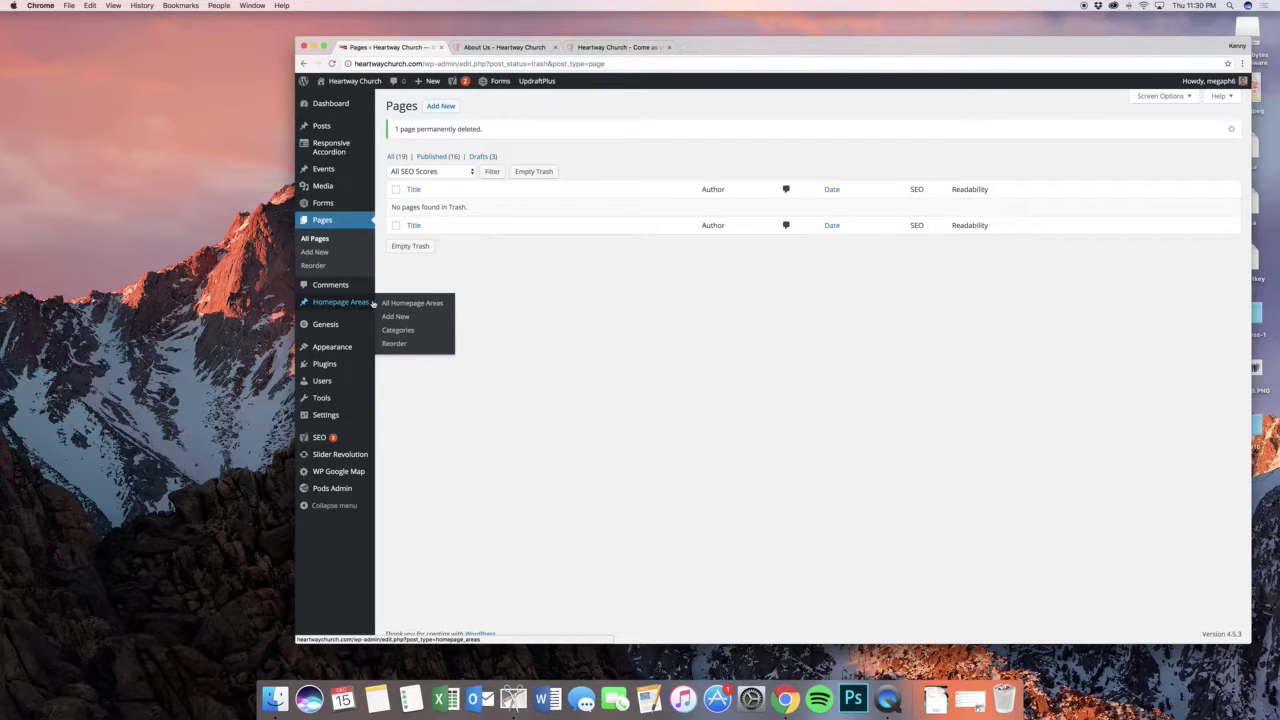
click(392, 302)
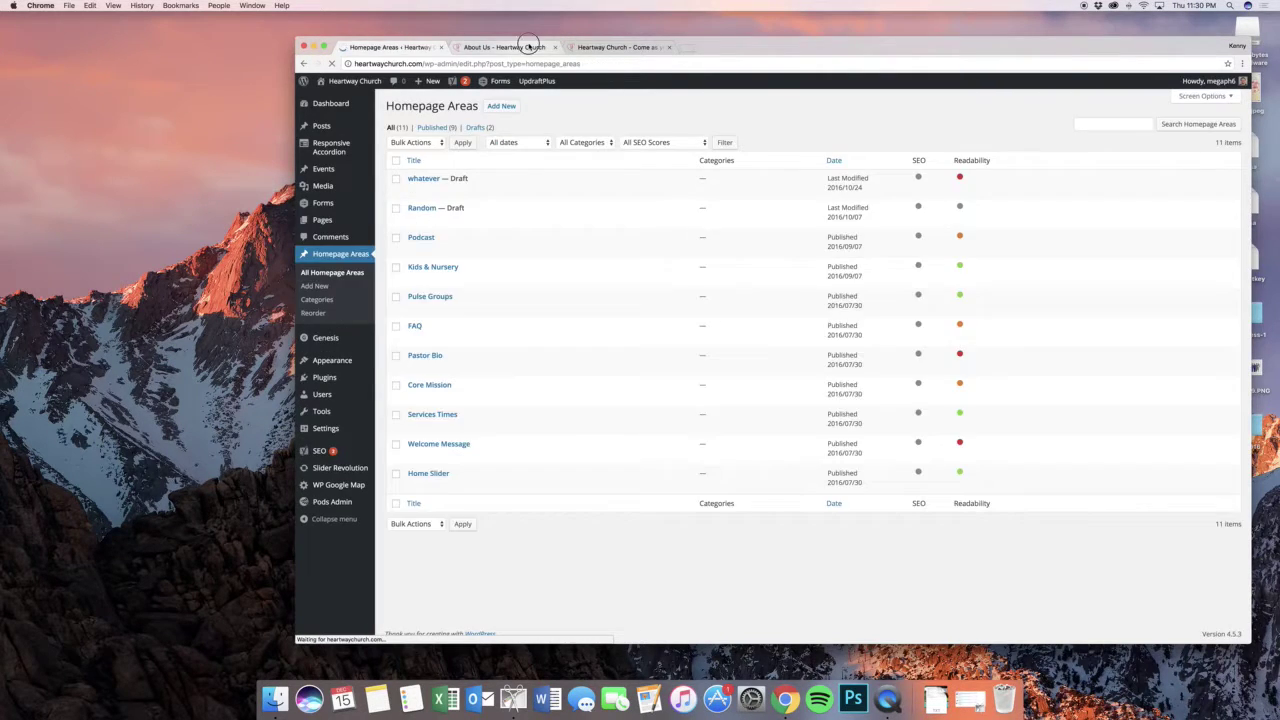
Scroll through the Heartway Church homepage preview, then return to the homepage areas list
click(504, 47)
click(353, 115)
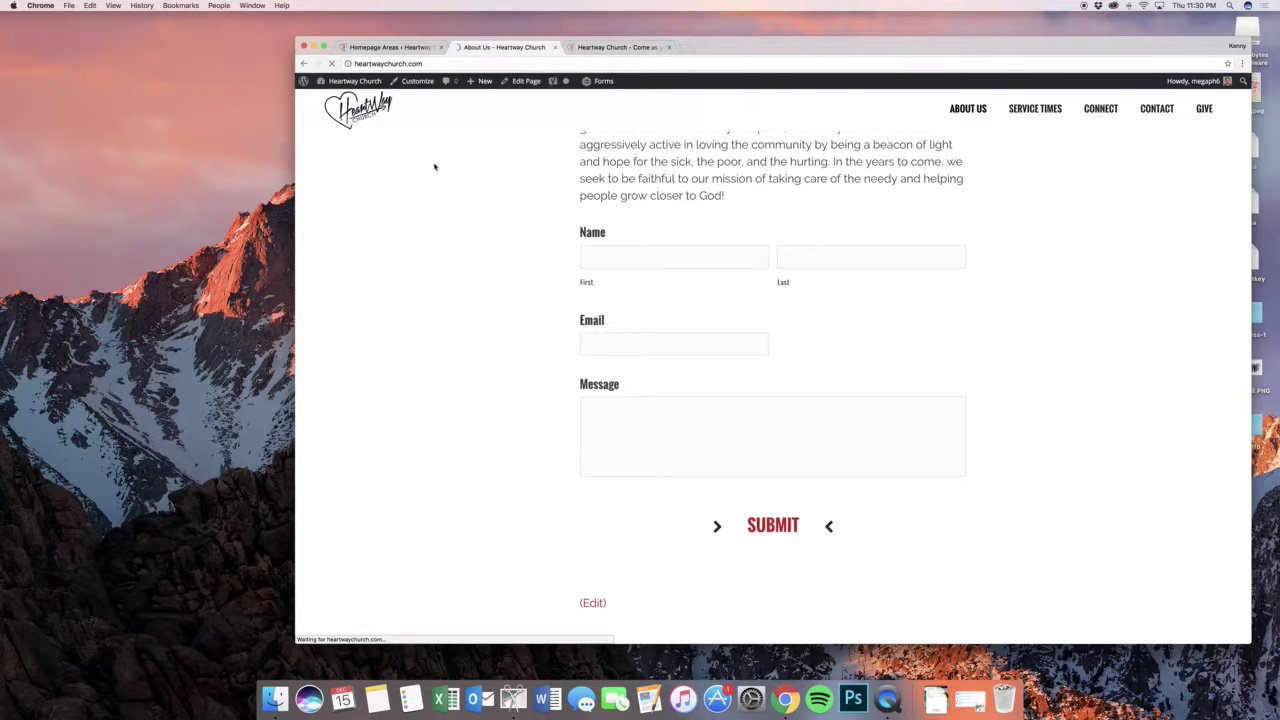
scroll(697, 249, down, 15)
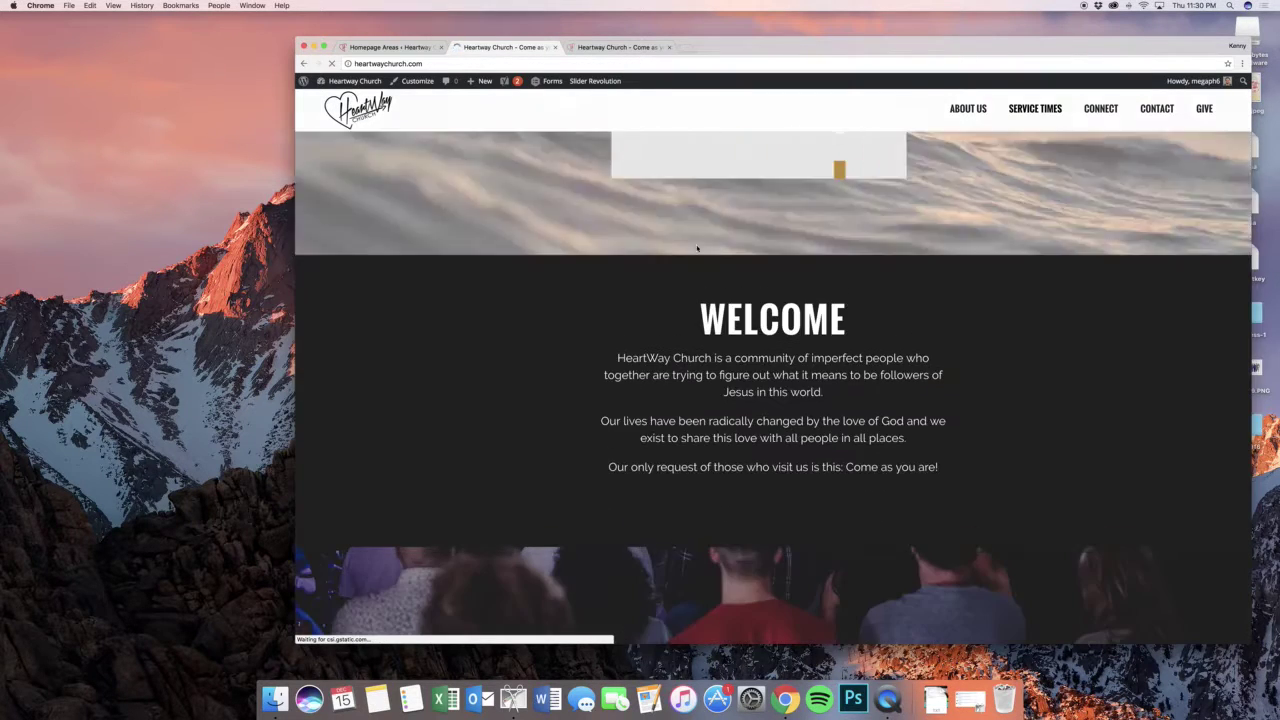
scroll(697, 249, down, 10)
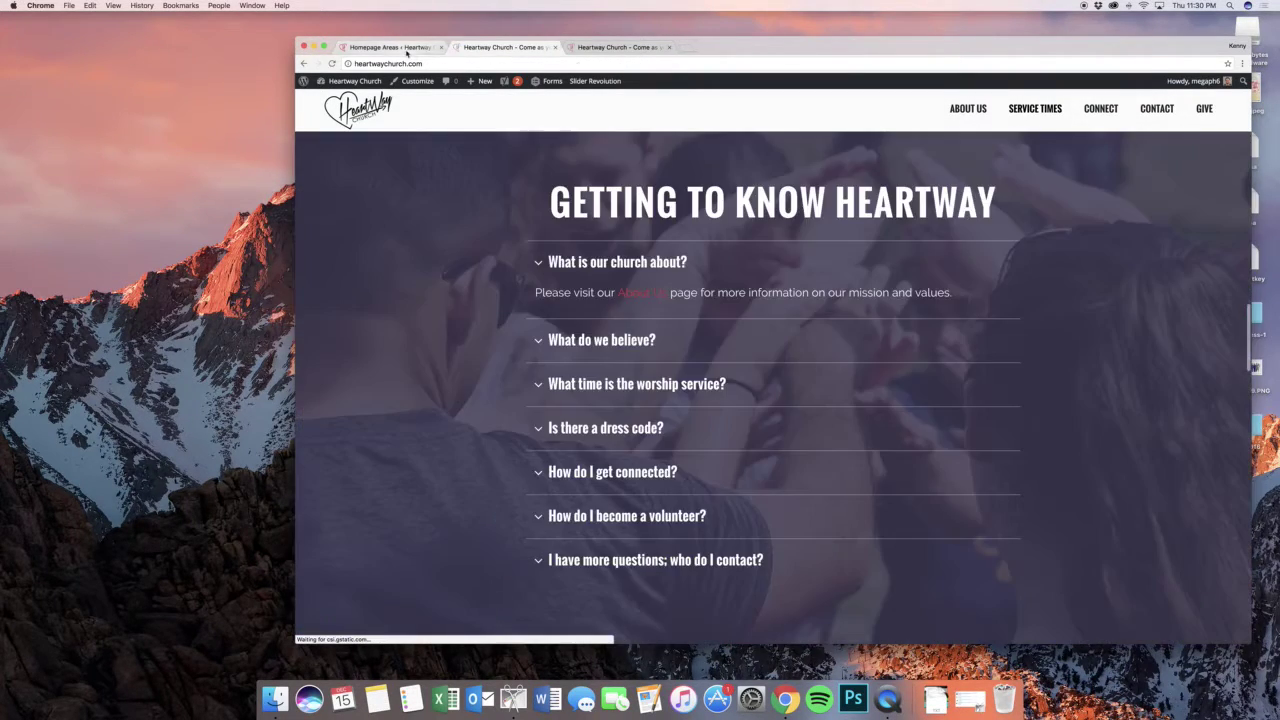
key(super+1)
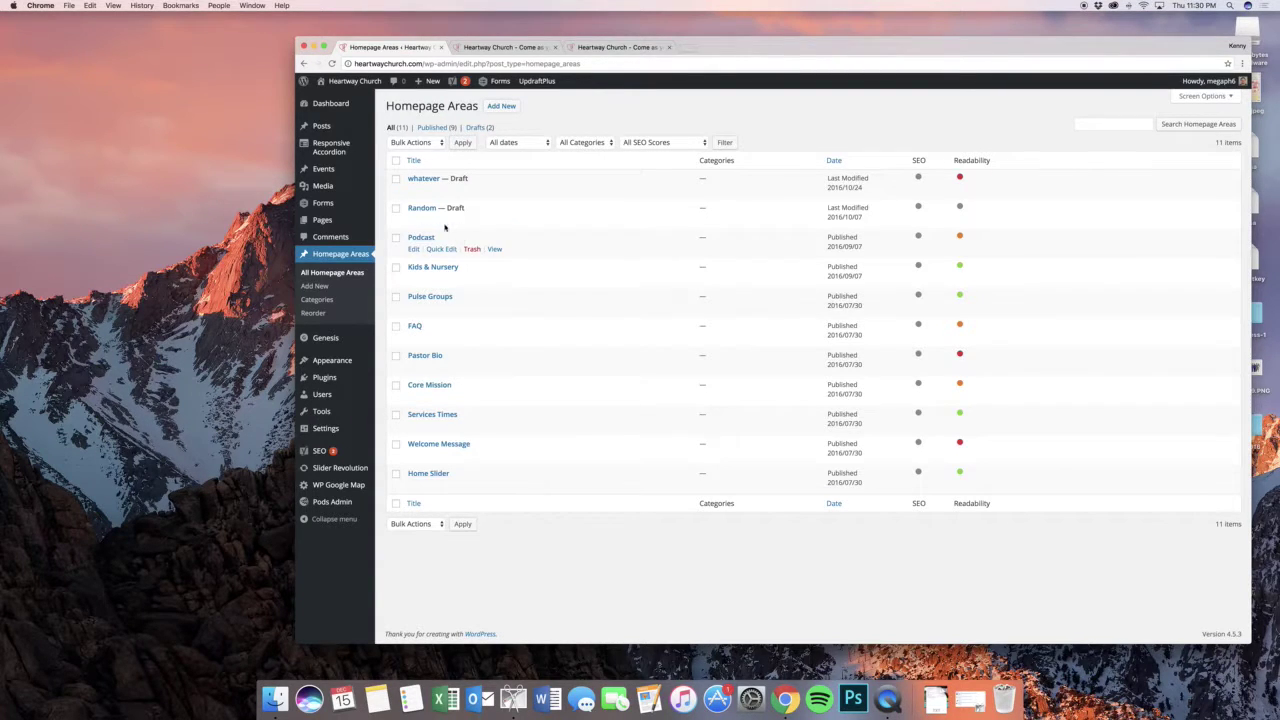
Move the whatever and Random drafts to the trash, then bring up Reorder Homepage Areas
click(396, 178)
click(396, 208)
click(415, 142)
click(414, 161)
click(463, 142)
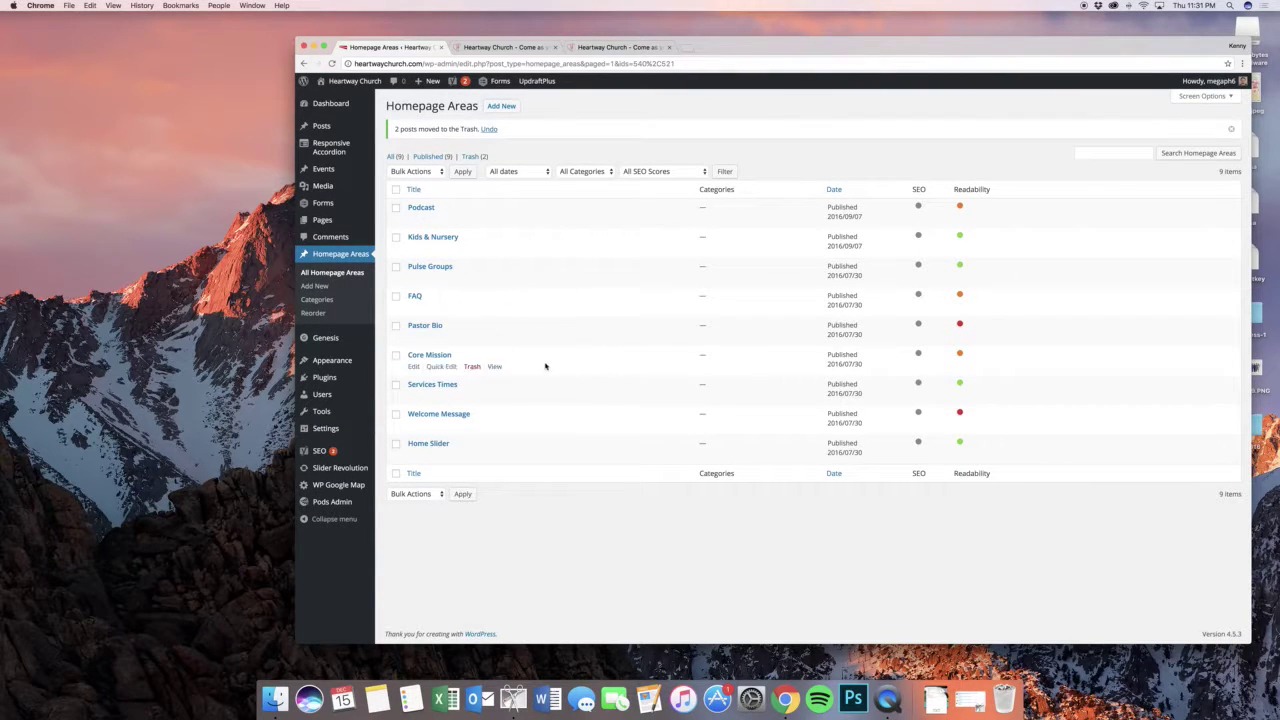
click(358, 315)
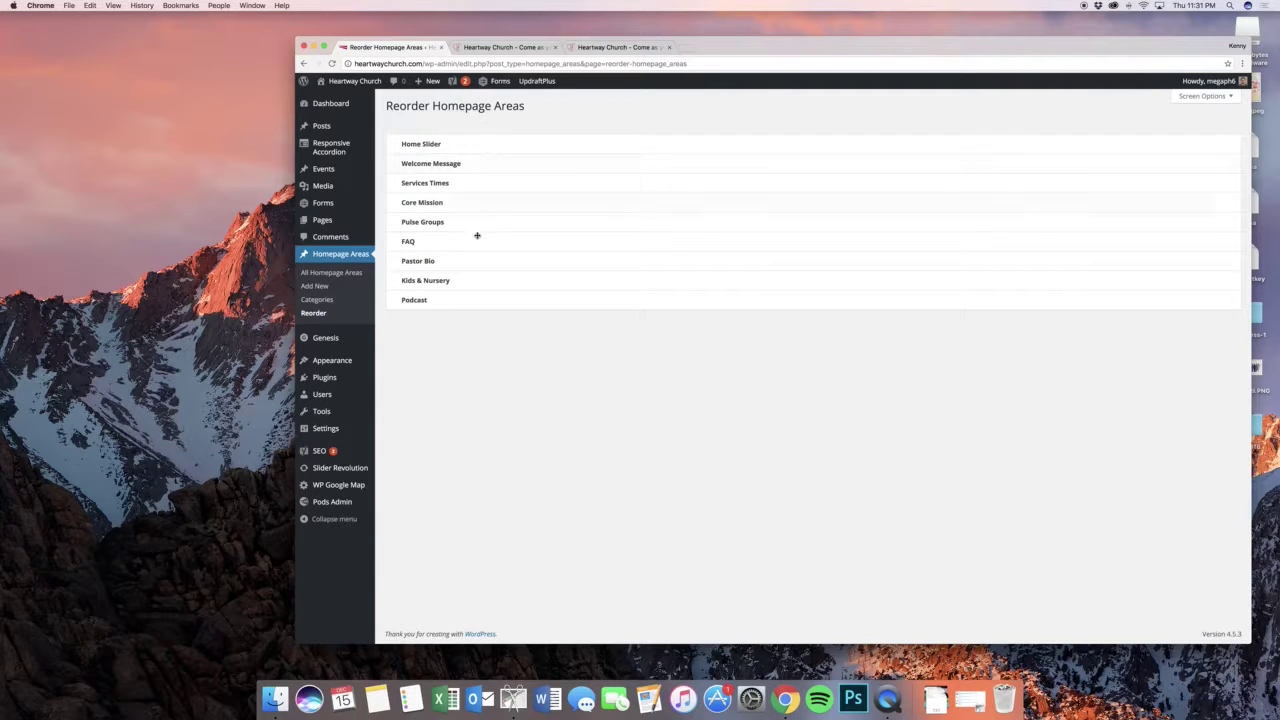
From All Homepage Areas, check the church front page, then start a blank new homepage area
click(331, 272)
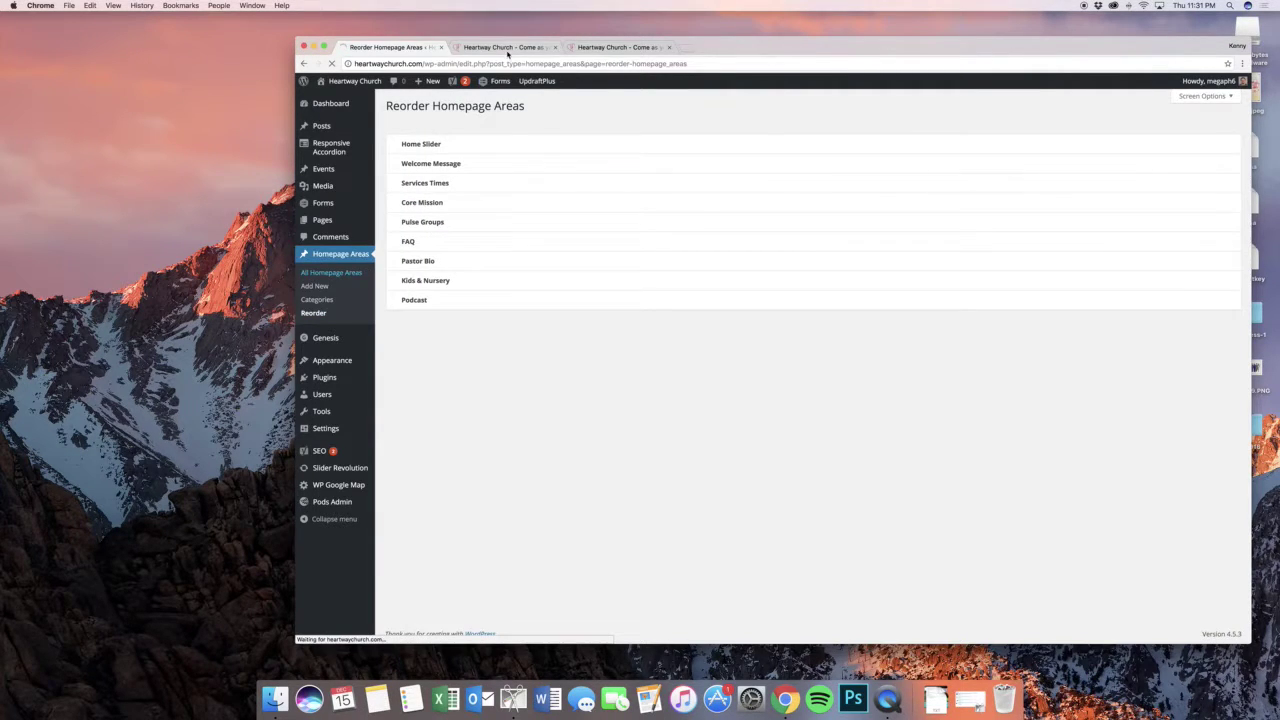
click(507, 50)
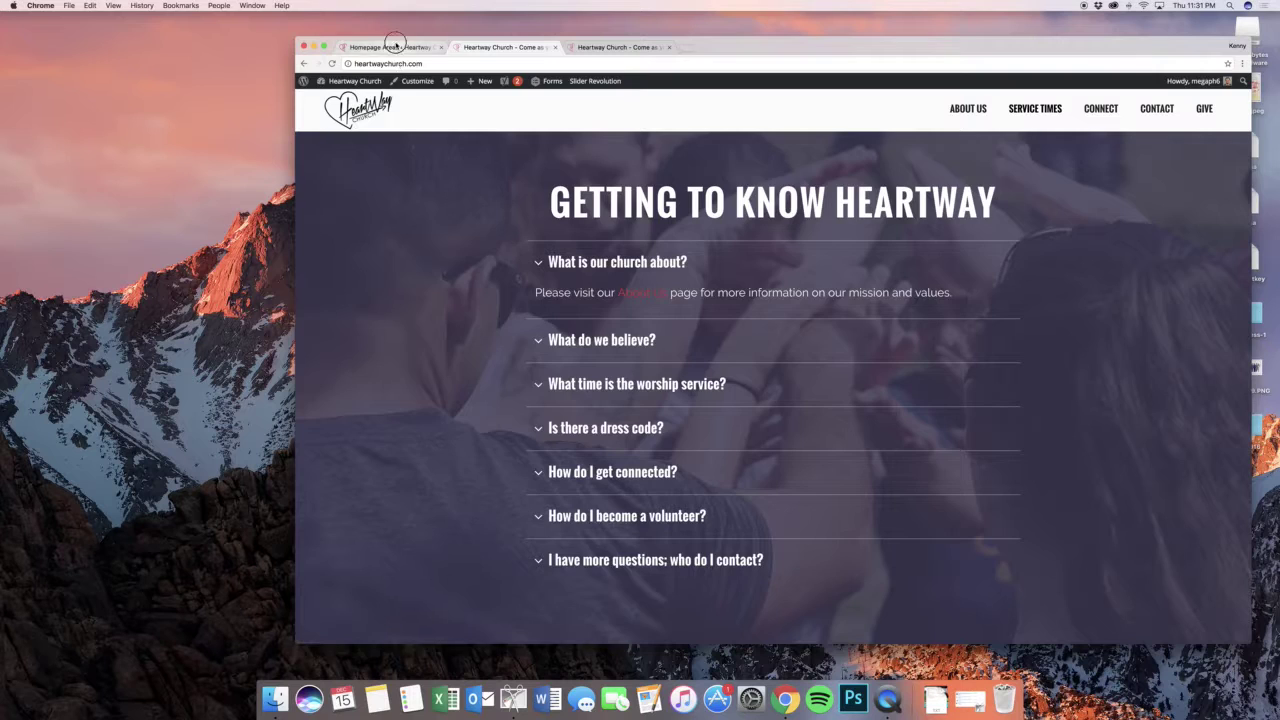
click(396, 47)
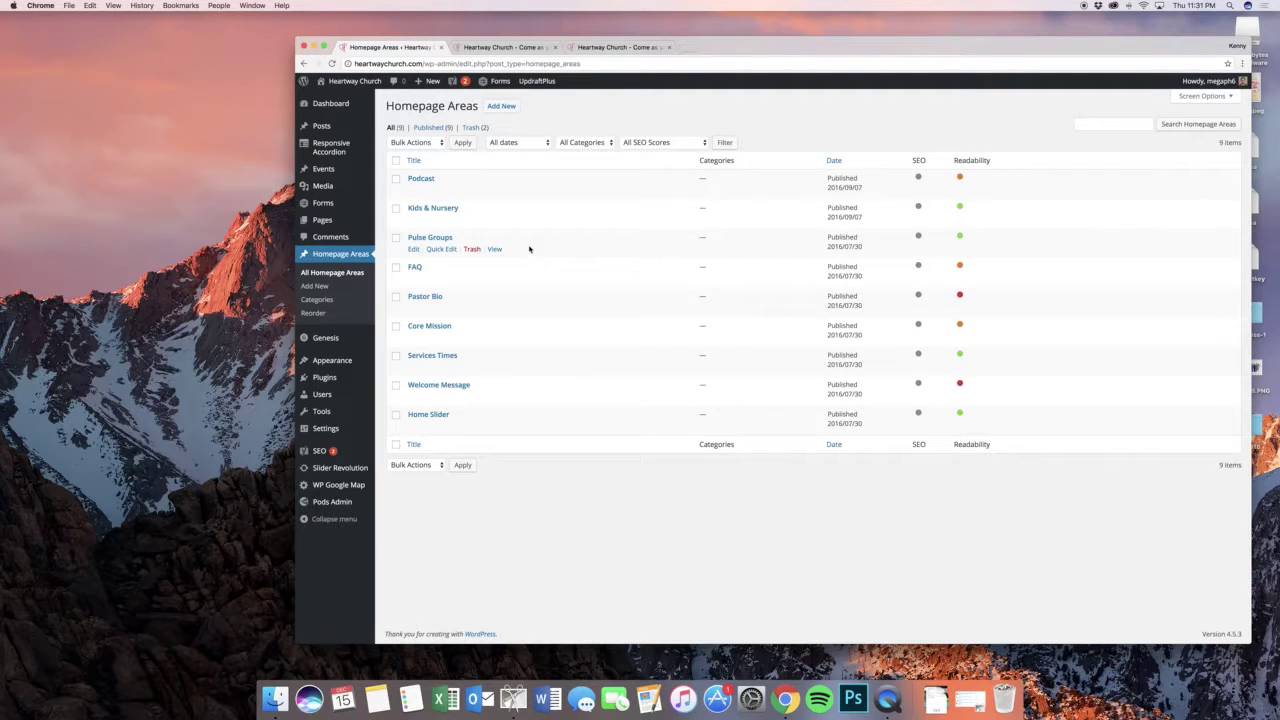
click(499, 108)
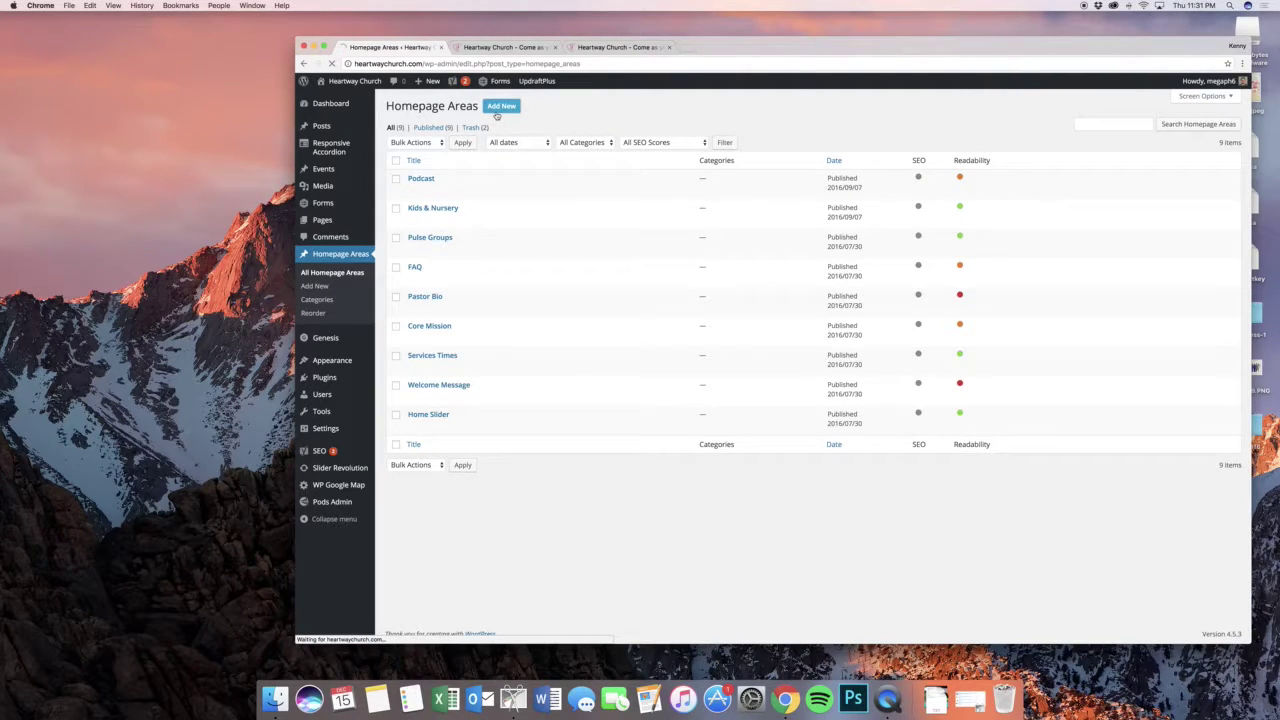
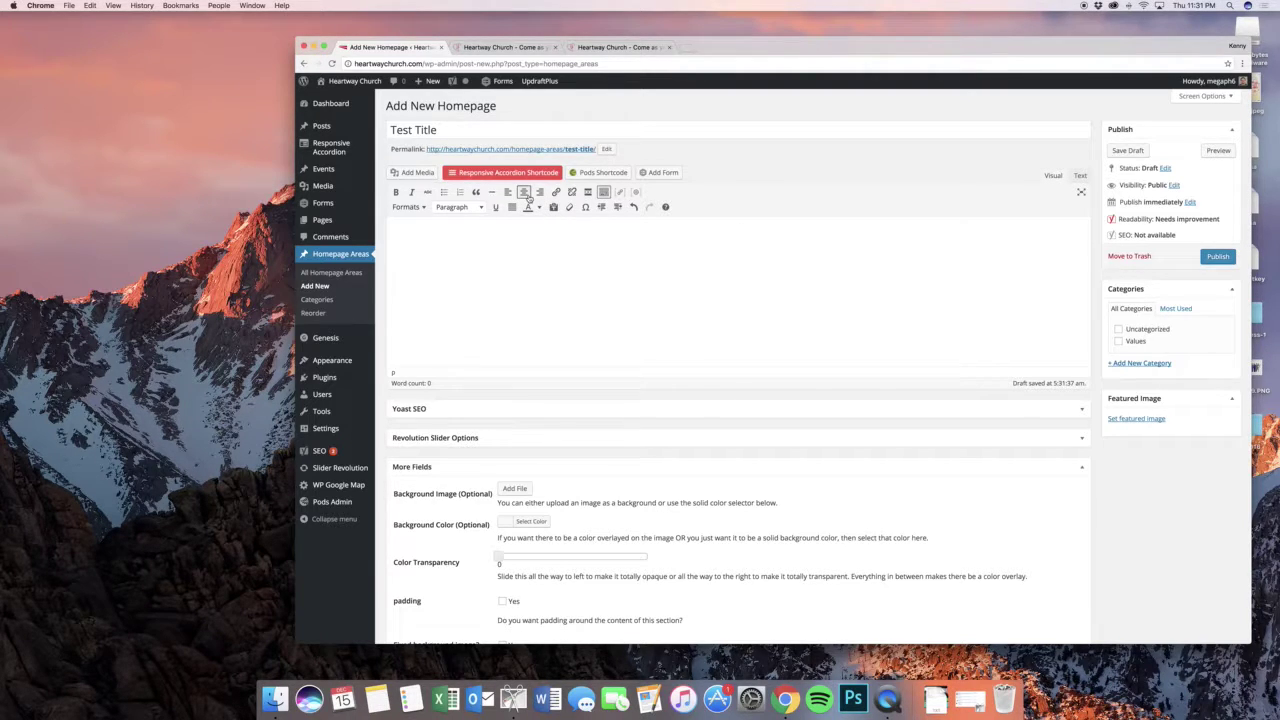
Show the Paragraph format list in the Test Title editor body
click(472, 208)
Make the first line a Heading 1 reading 'Header 1 Title' and compare it with the live site heading
click(476, 246)
text(Header 1 Title)
drag(646, 235, 849, 255)
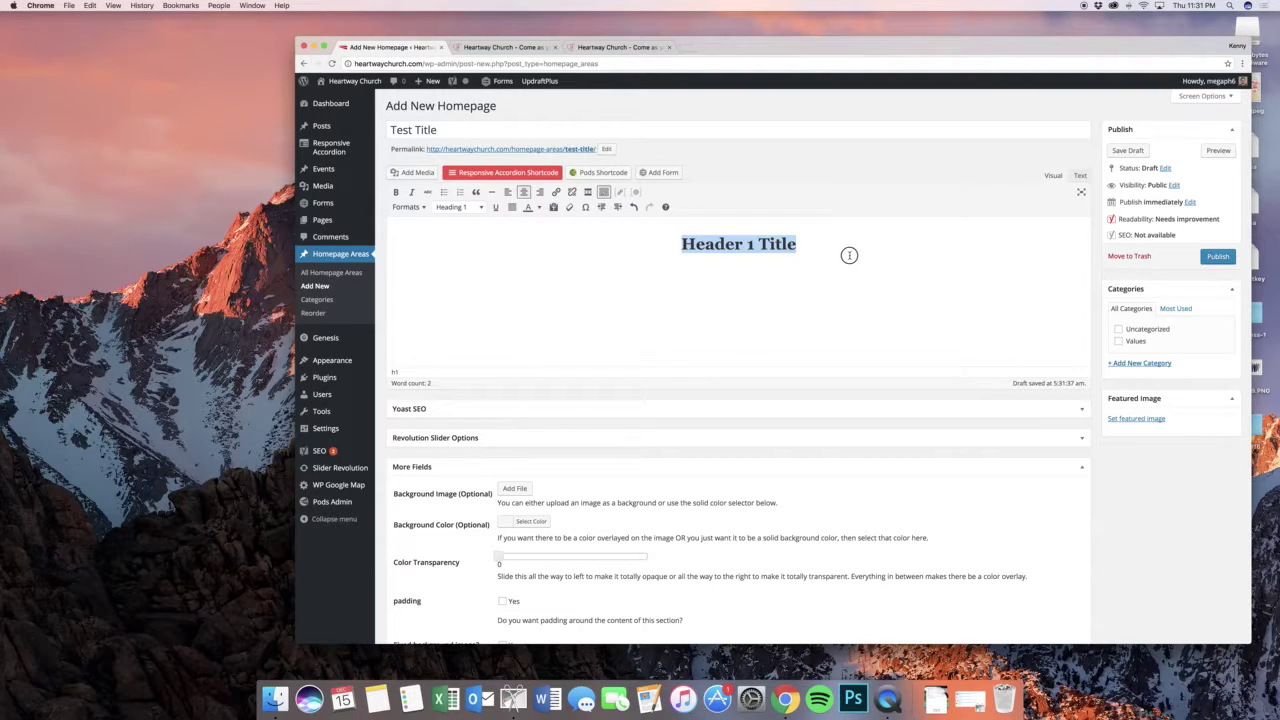
click(829, 246)
click(466, 207)
click(467, 207)
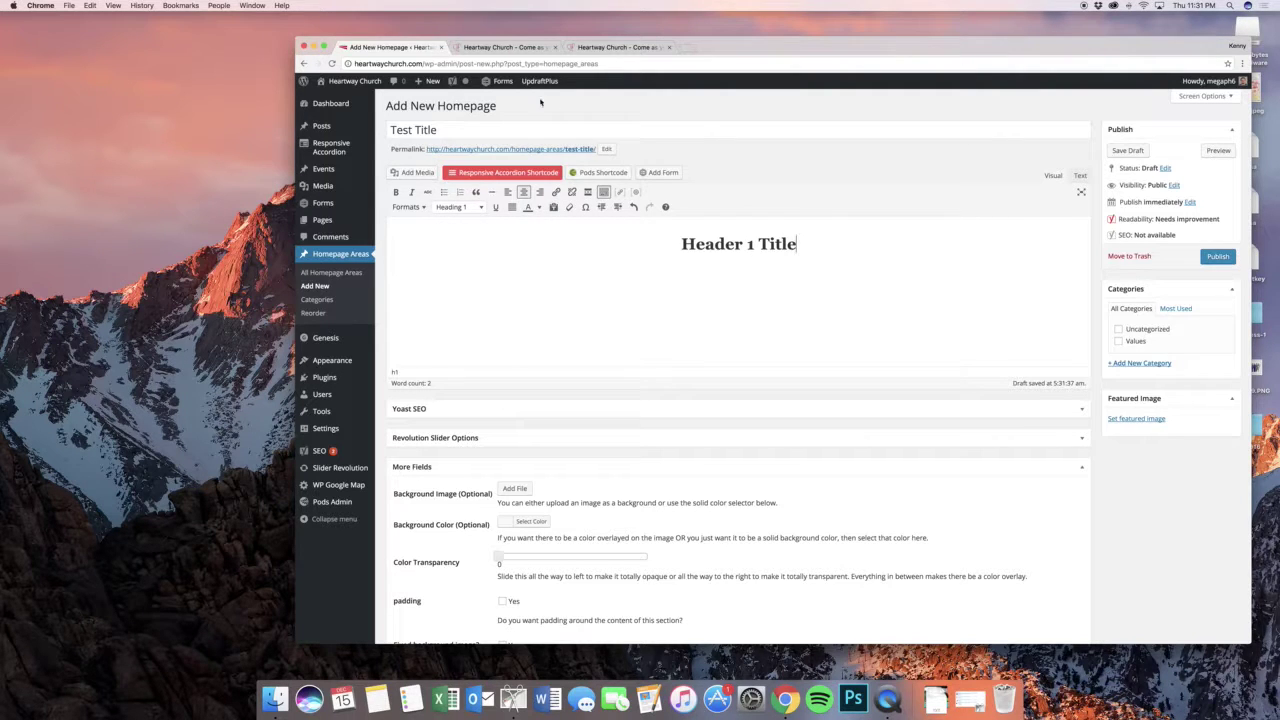
click(507, 47)
double_click(637, 200)
triple_click(636, 200)
click(636, 200)
Add a centred paragraph 'Add in the content here' below the heading
click(392, 47)
key(Return)
click(523, 191)
text(Add in the content here.)
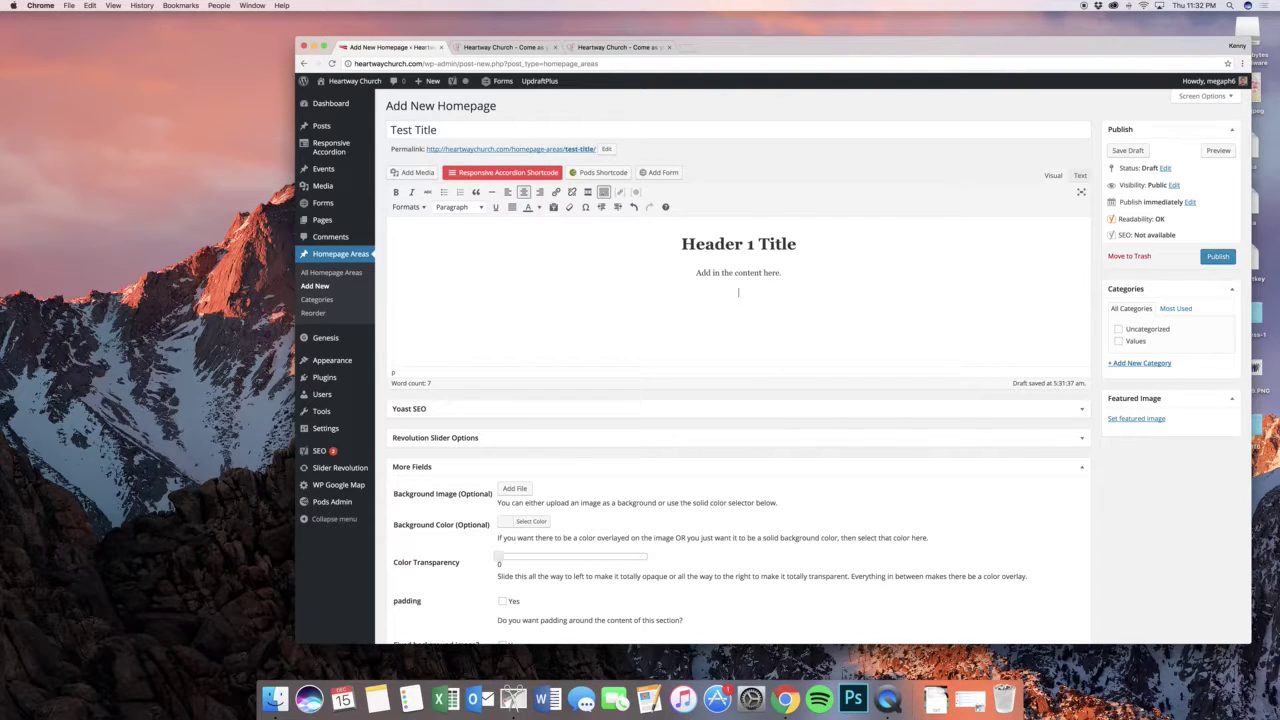
Insert a centred New FAQ accordion shortcode line below the content
click(541, 176)
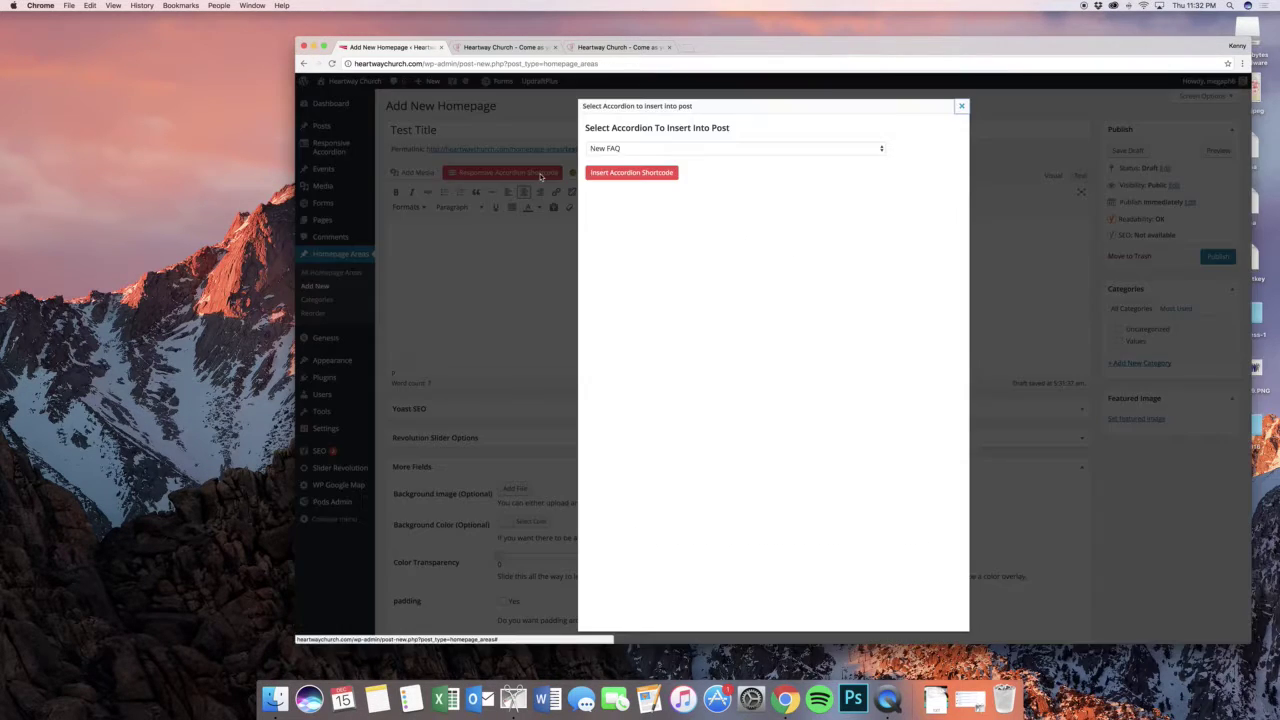
click(614, 172)
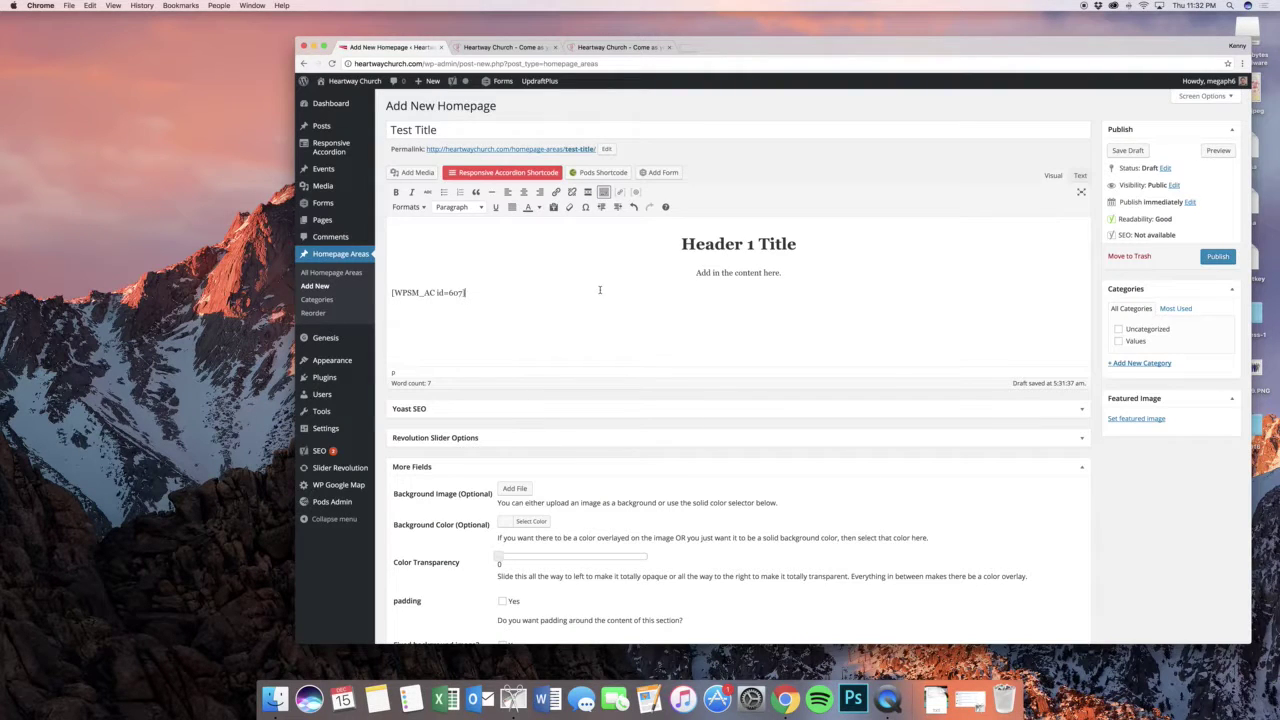
triple_click(600, 290)
click(523, 191)
click(803, 289)
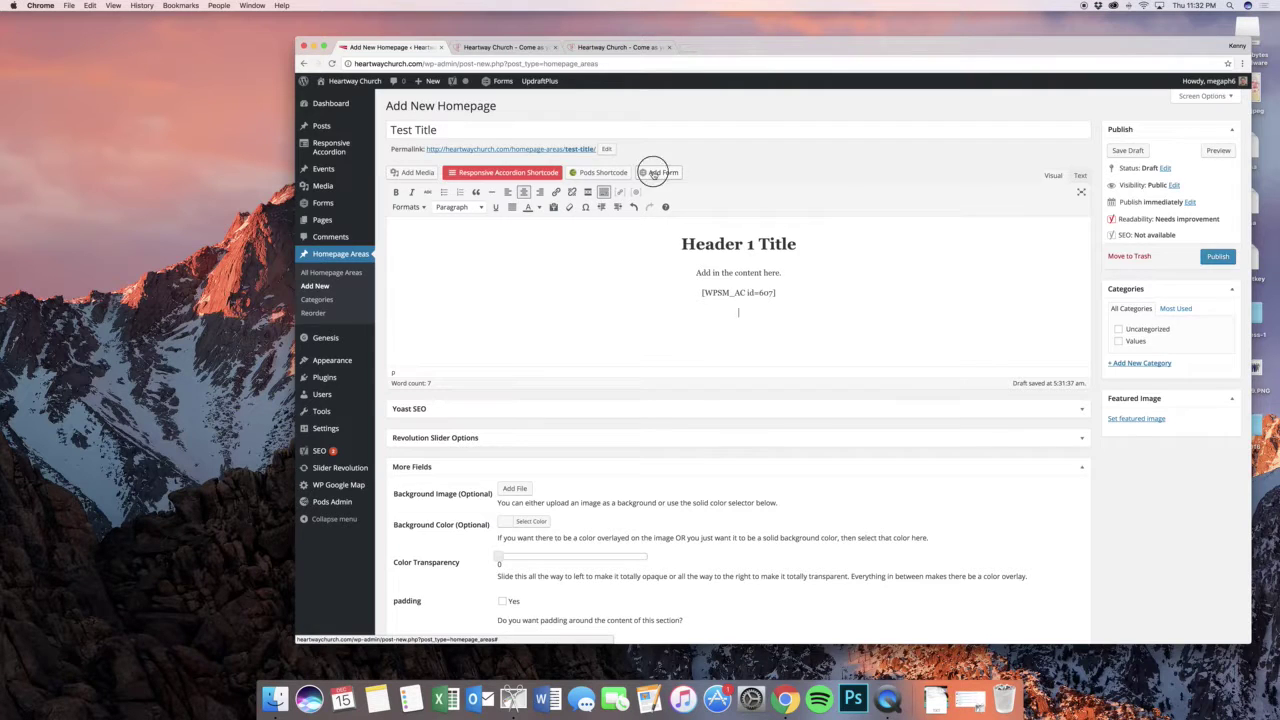
Insert the Volunteer form without title or description, with AJAX enabled, and delete the accordion line
click(655, 174)
click(645, 178)
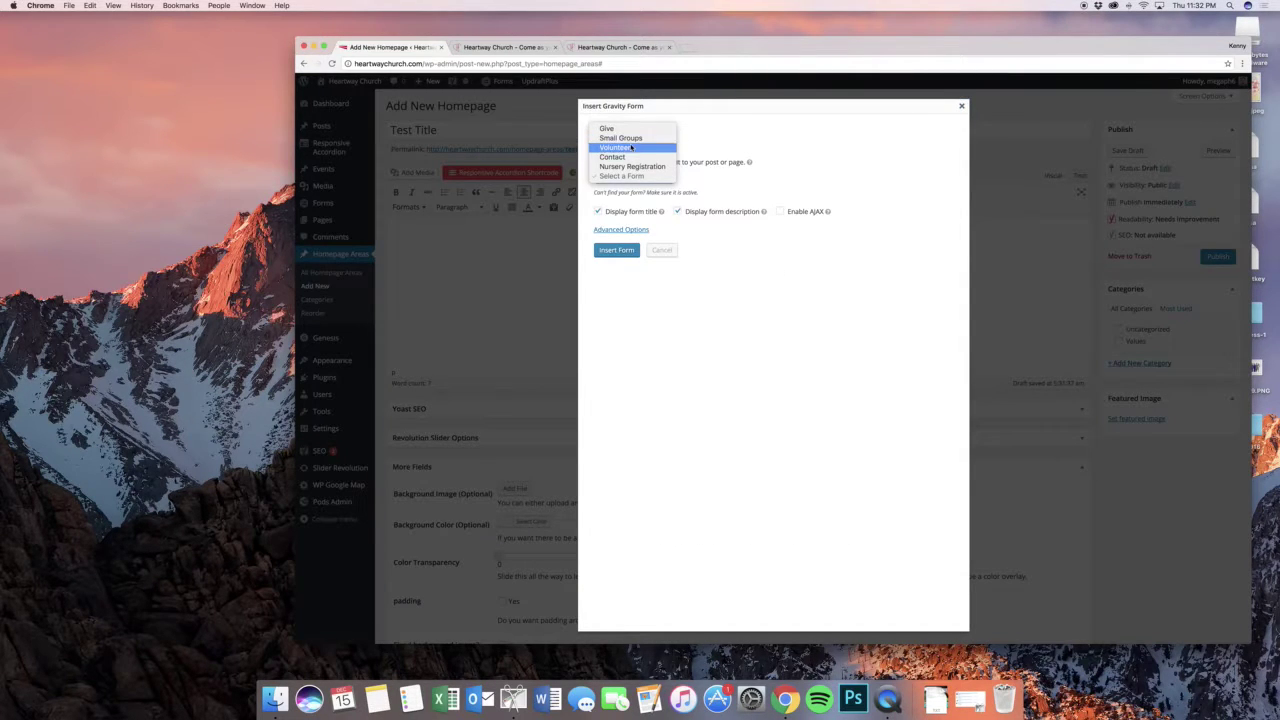
click(630, 147)
click(645, 212)
click(734, 212)
click(786, 212)
click(616, 250)
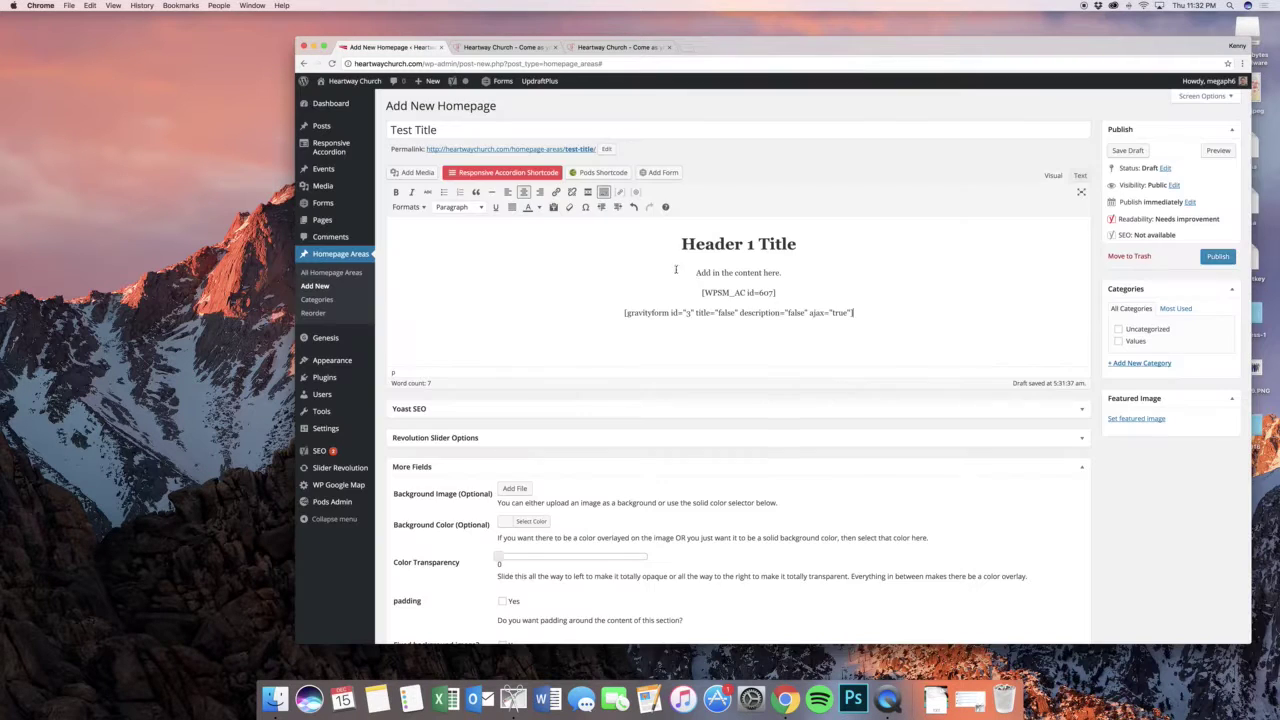
triple_click(740, 291)
key(BackSpace)
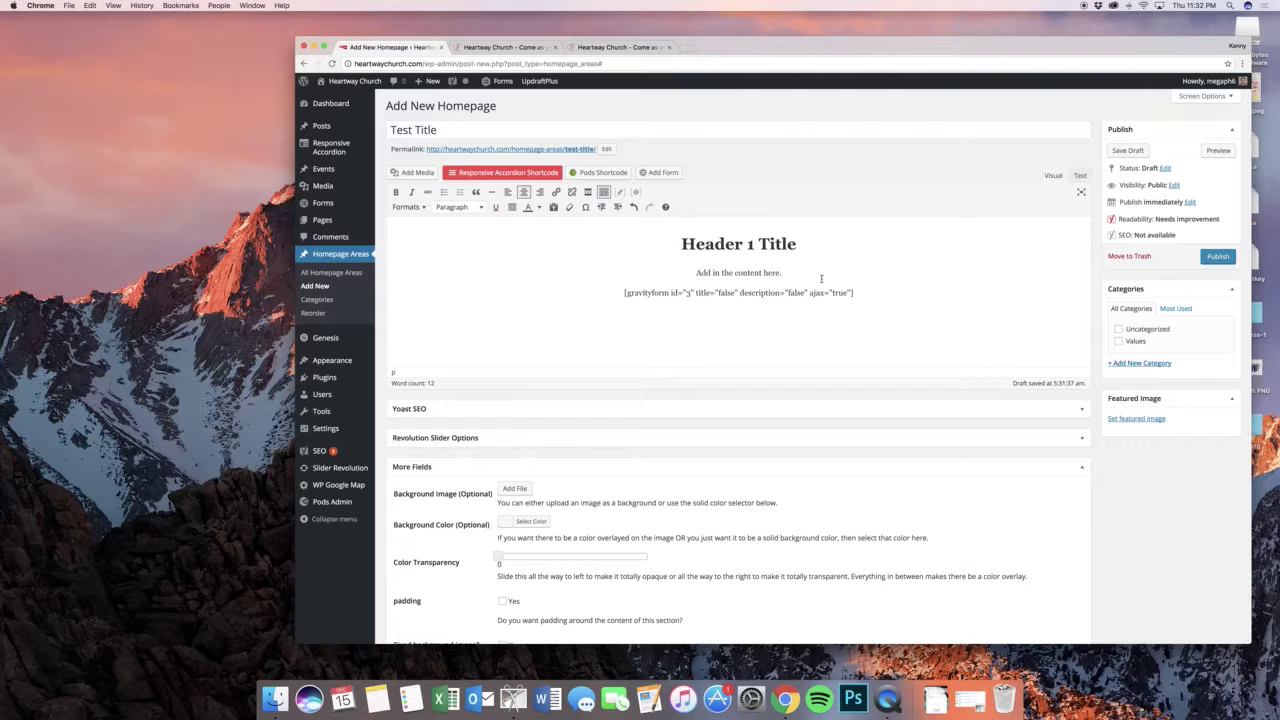
Add a 'Button Again.' line below the form shortcode, linked to google.com
triple_click(760, 272)
click(871, 292)
key(Return)
text(Button Again.)
drag(771, 311, 705, 314)
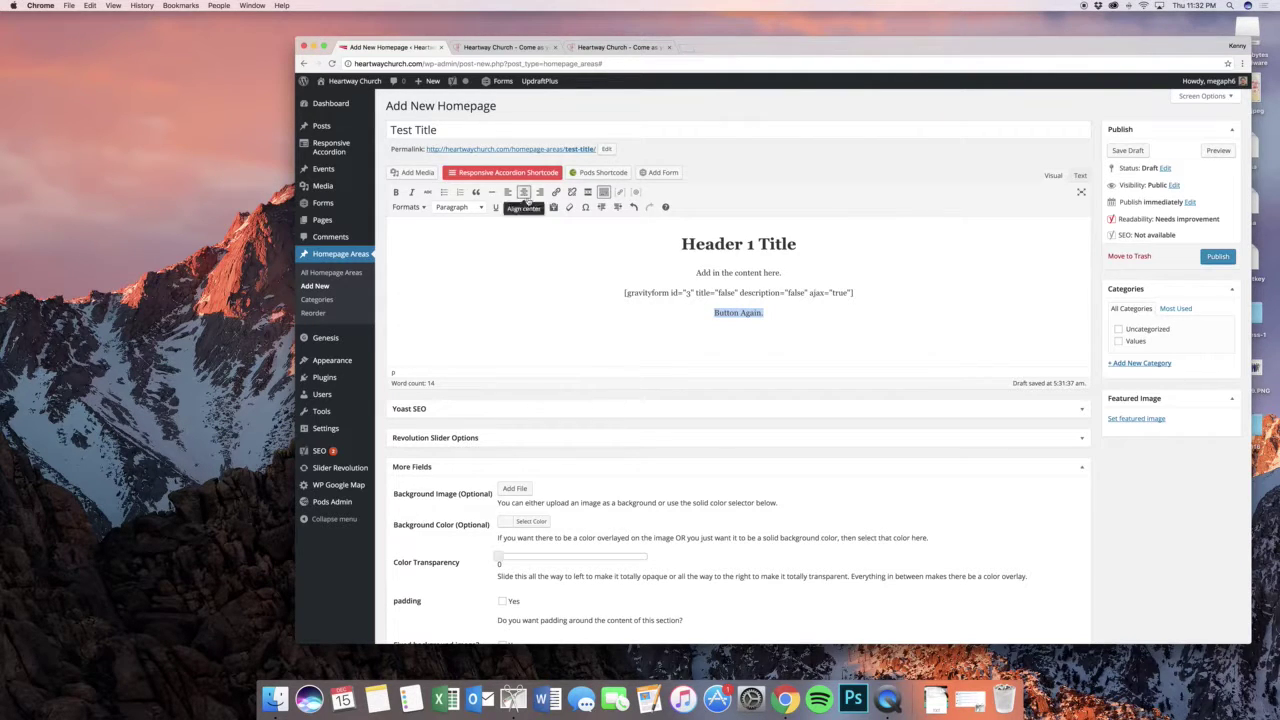
click(555, 192)
text(google.com)
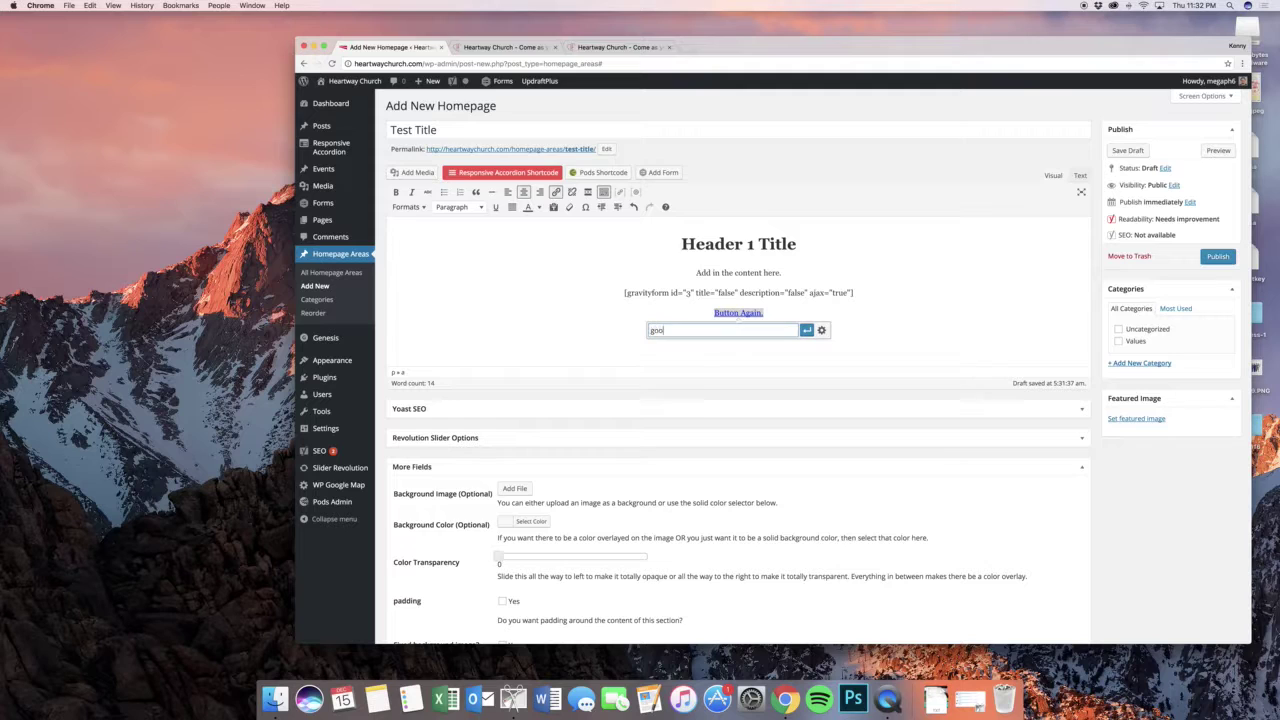
key(Return)
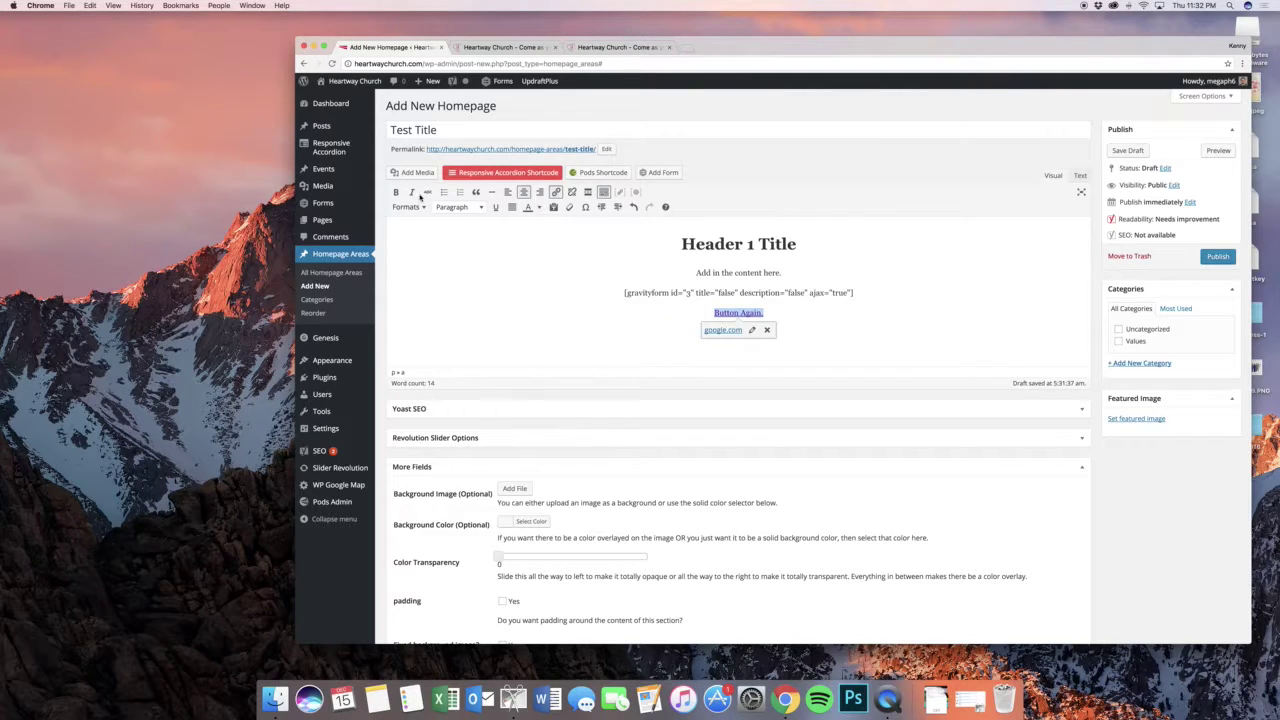
Style the linked text with the Button format and publish the homepage area
click(412, 207)
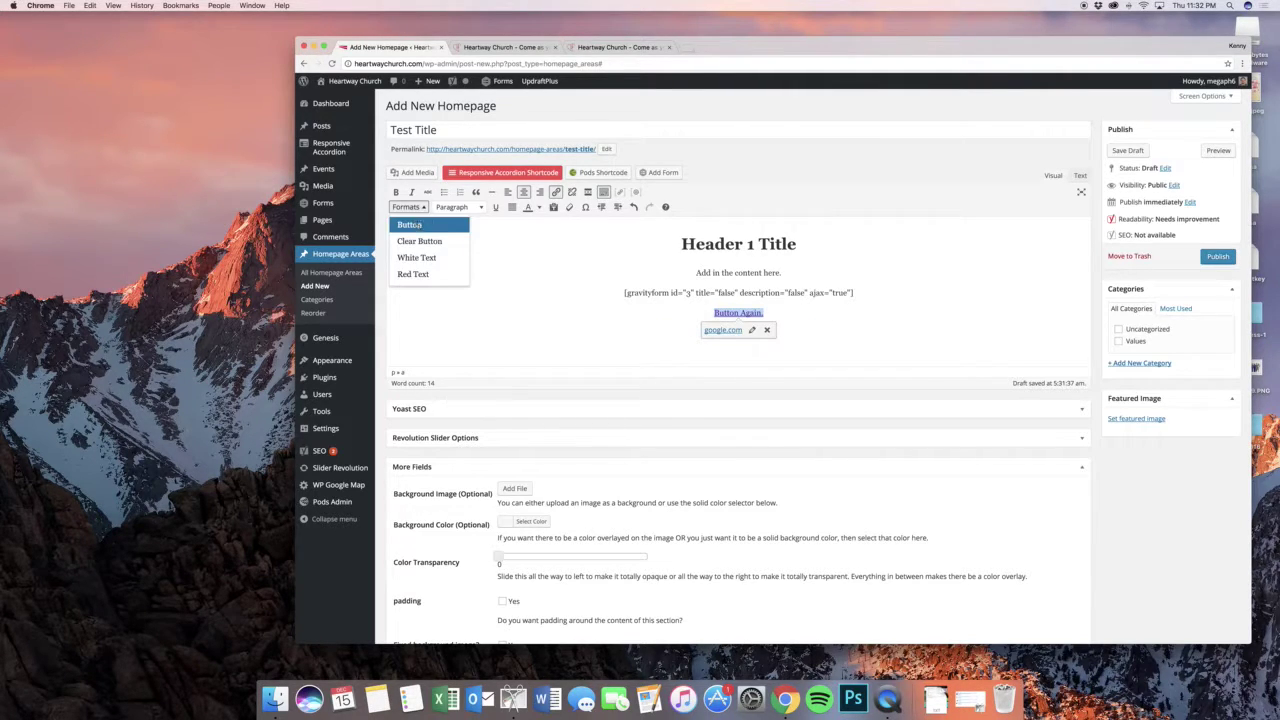
click(418, 226)
click(770, 292)
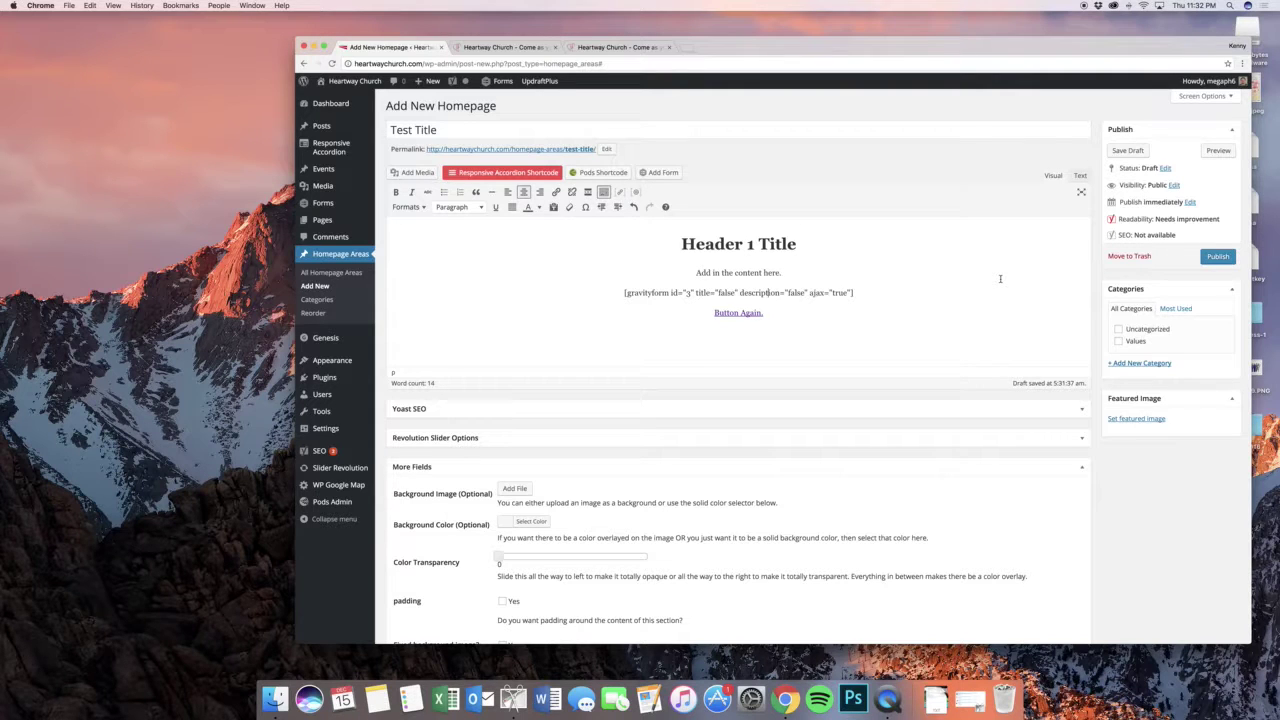
click(1217, 259)
click(1224, 260)
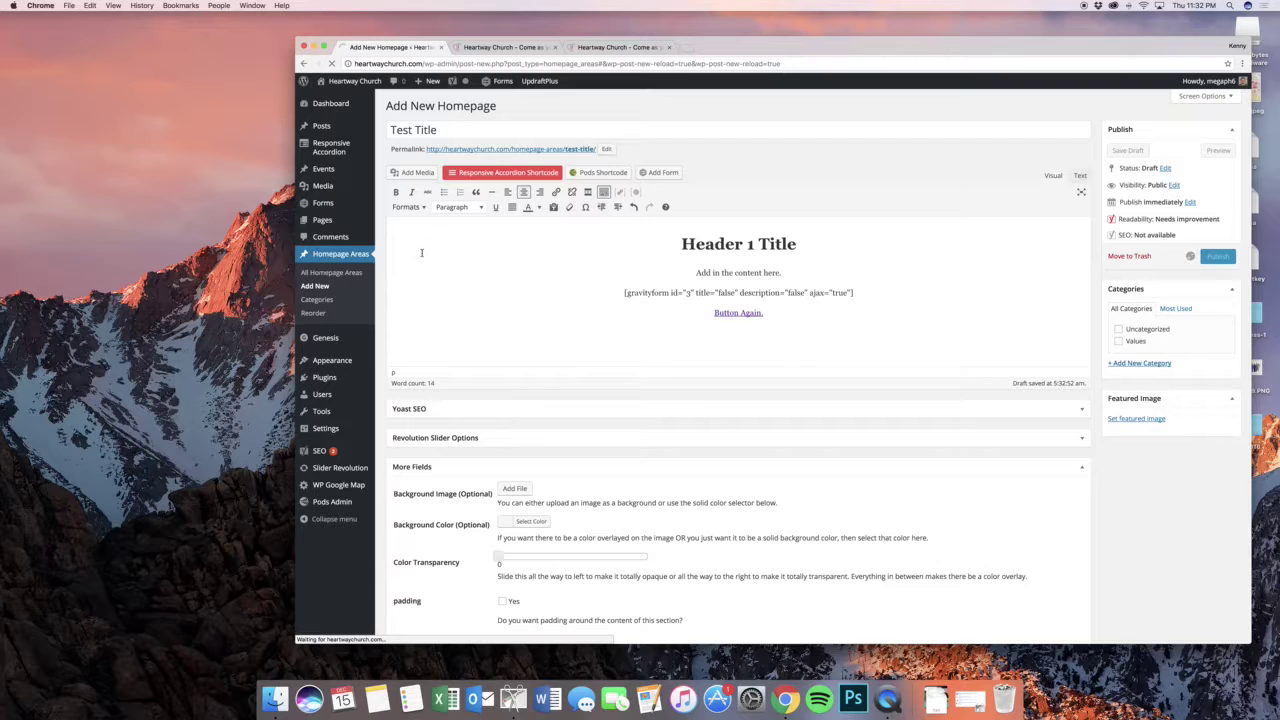
Reorder the homepage areas so Test Title sits between Kids & Nursery and Podcast
click(314, 314)
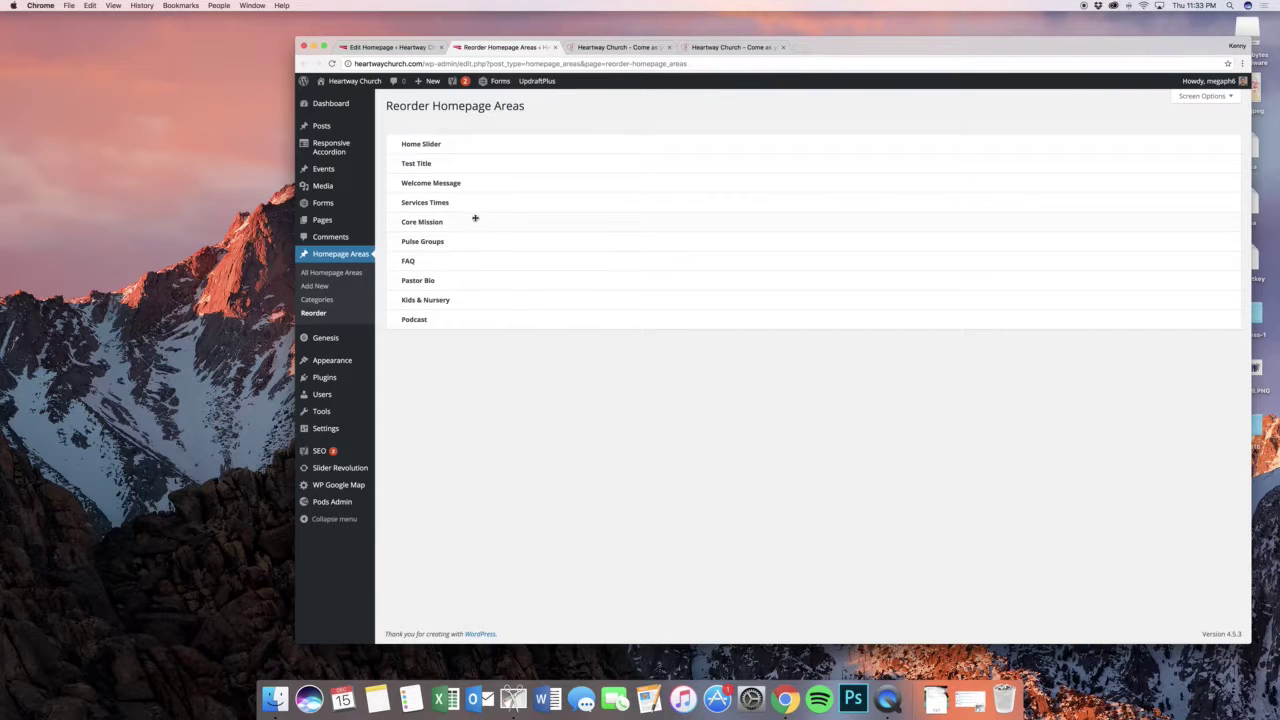
drag(466, 166, 477, 297)
drag(527, 168, 540, 297)
click(609, 47)
Check the new order on the live site, then go back to the Edit Homepage editor
click(332, 63)
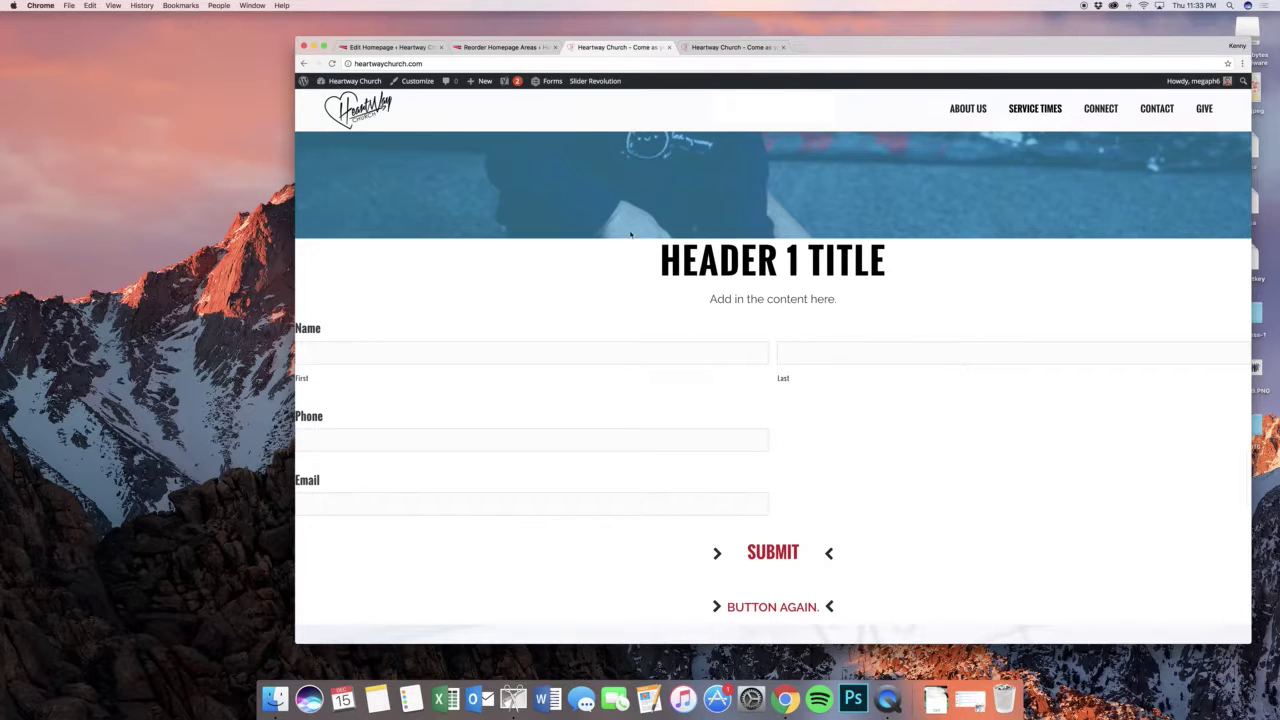
click(395, 47)
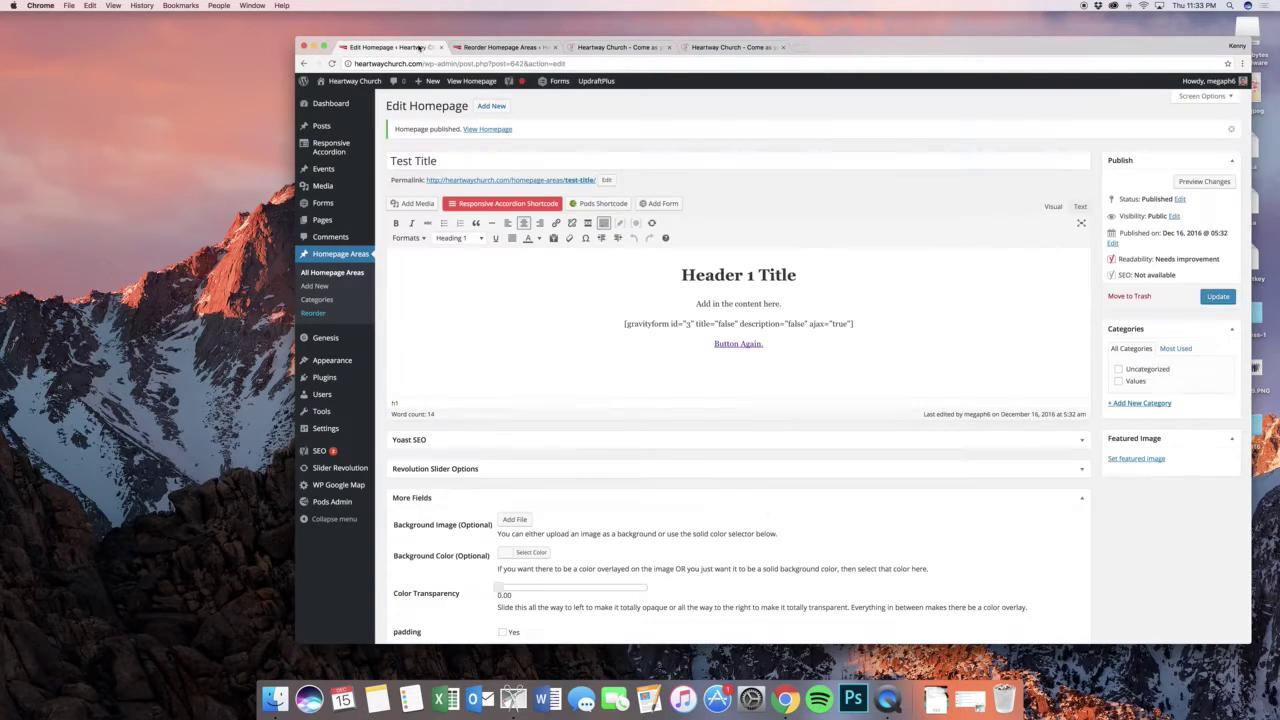
scroll(660, 209, down, 10)
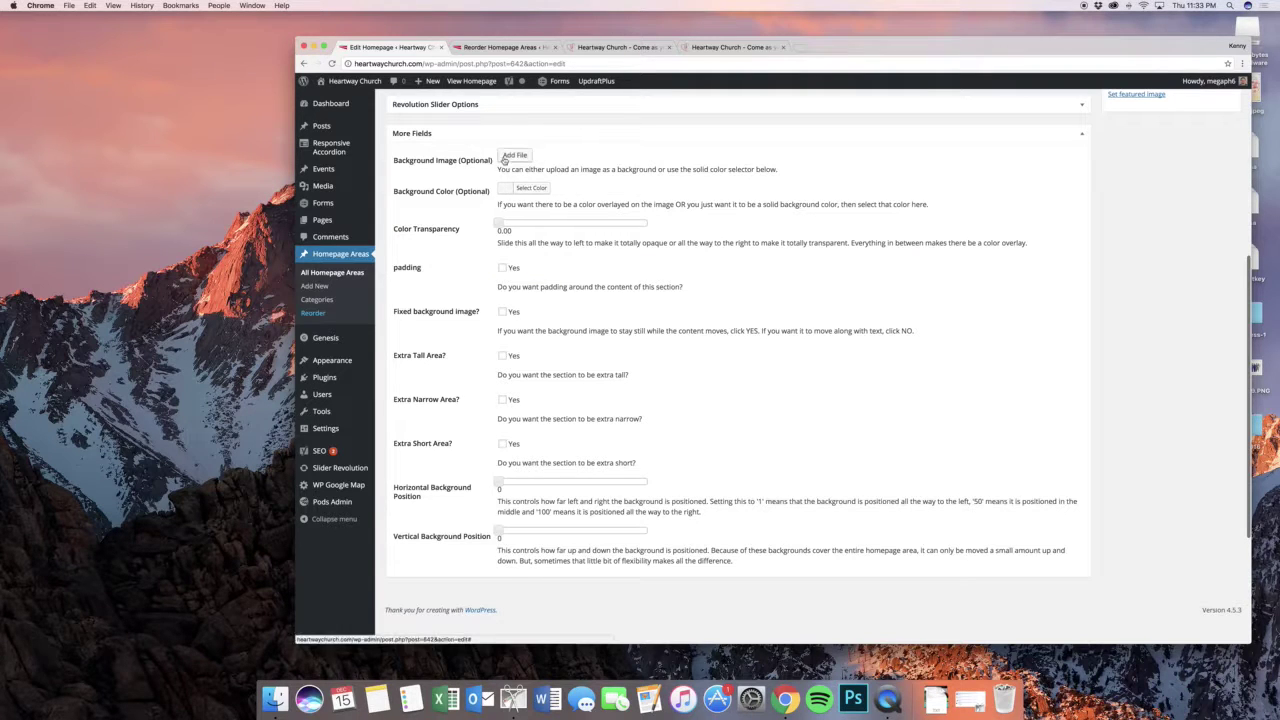
Attach culture-large from the Media Library as the area's background image
click(510, 155)
click(400, 122)
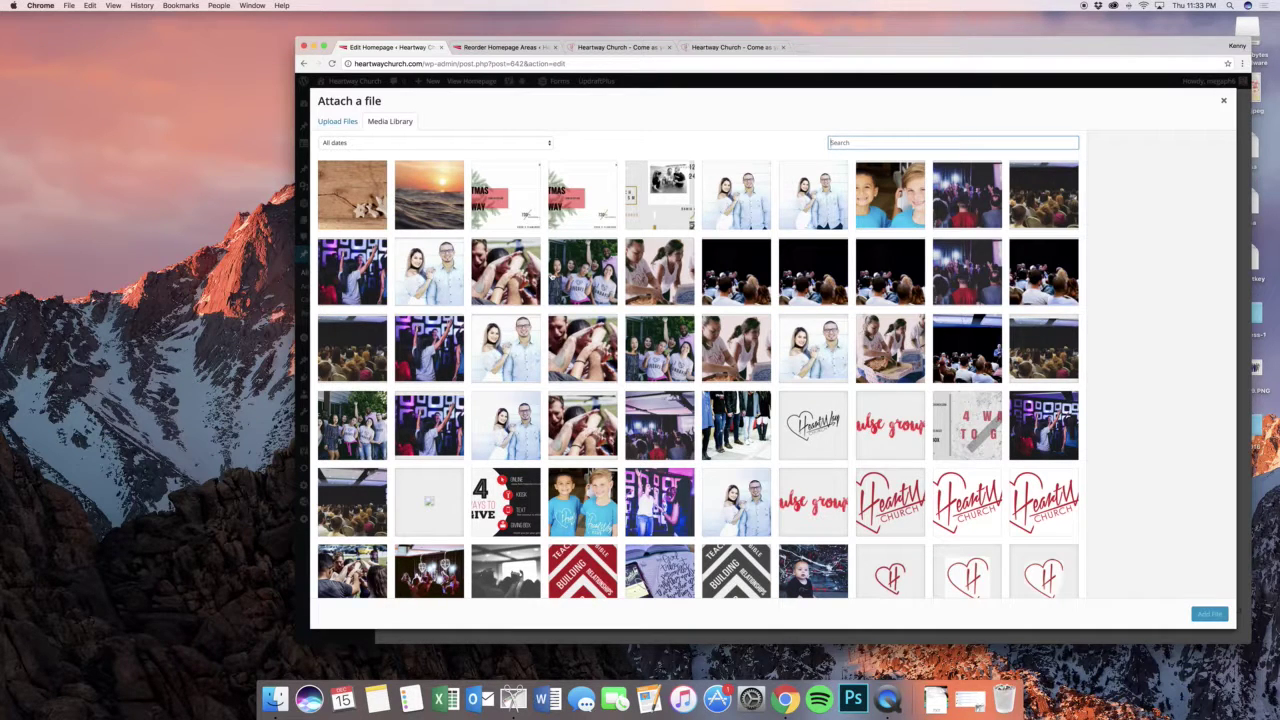
click(526, 283)
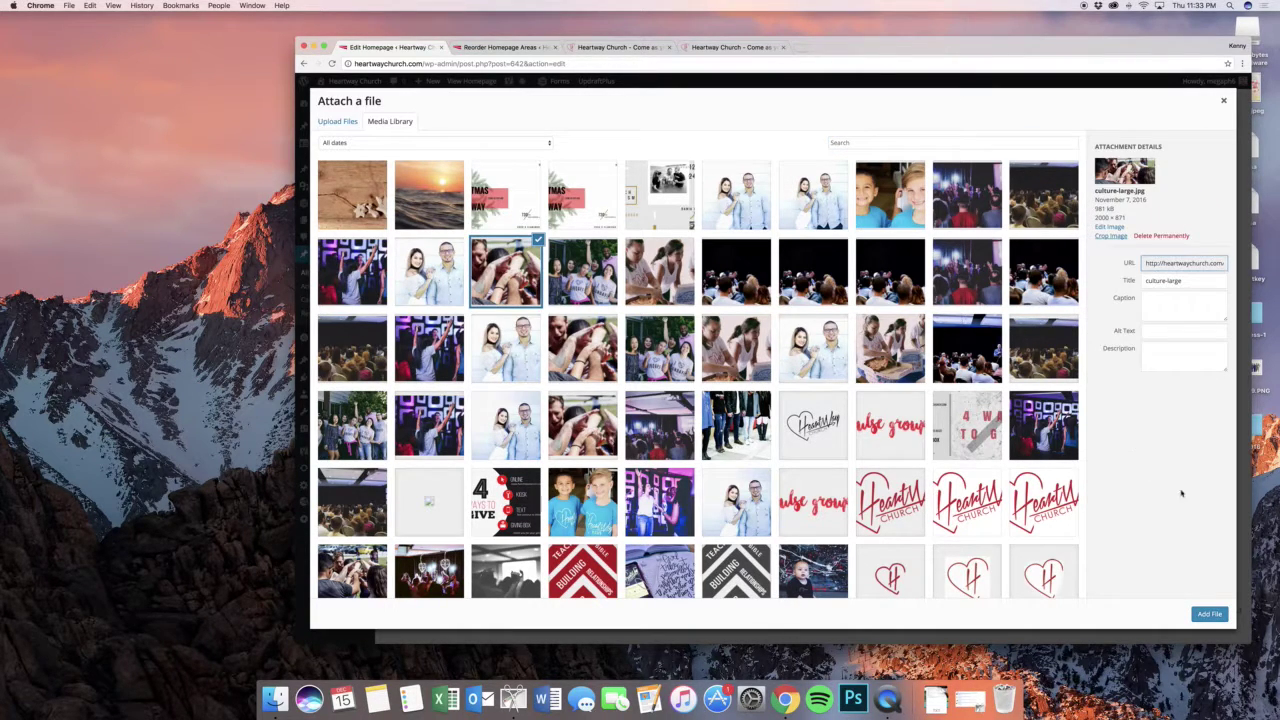
click(1212, 614)
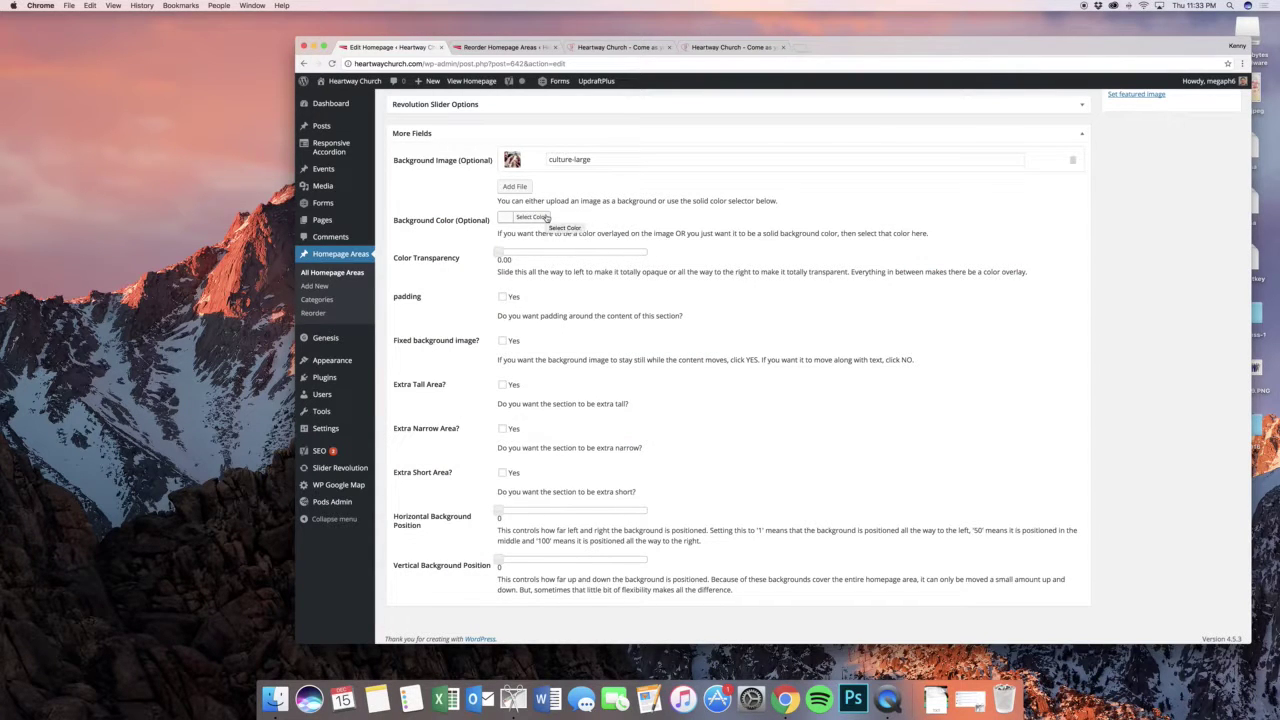
scroll(547, 217, up, 1)
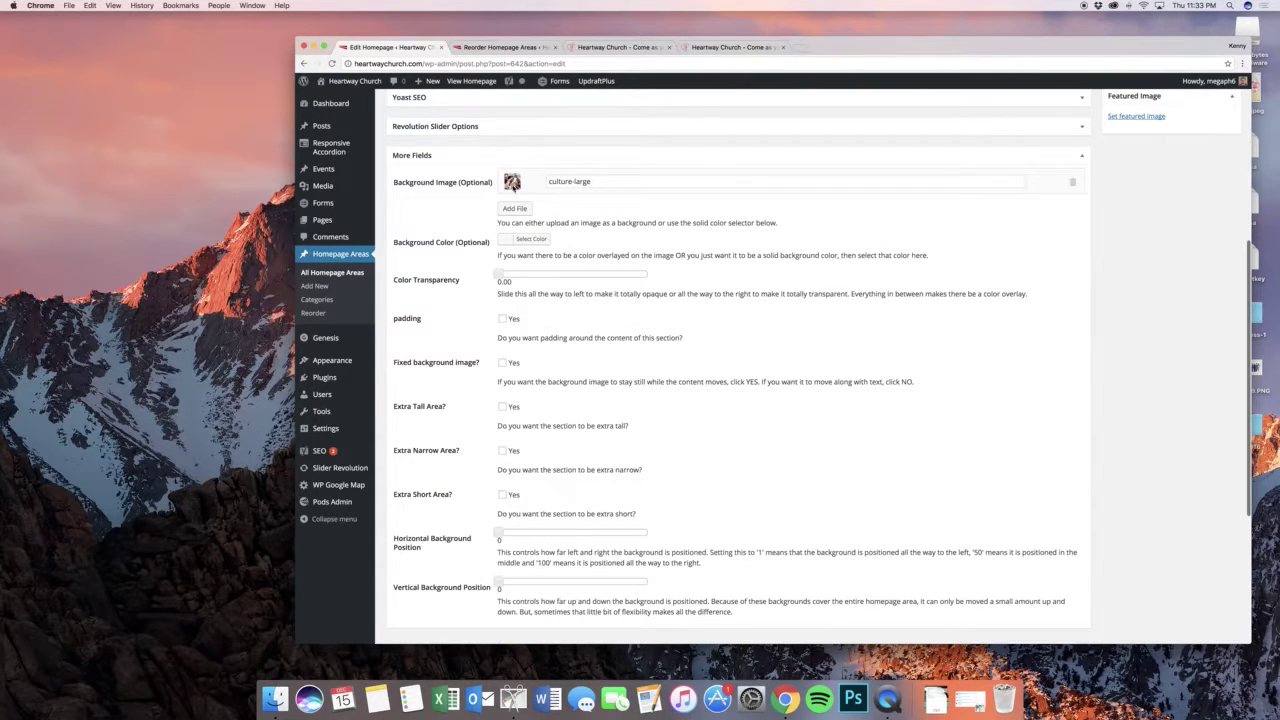
scroll(560, 190, up, 8)
scroll(626, 250, down, 6)
Set the background overlay colour to dark blue
click(531, 305)
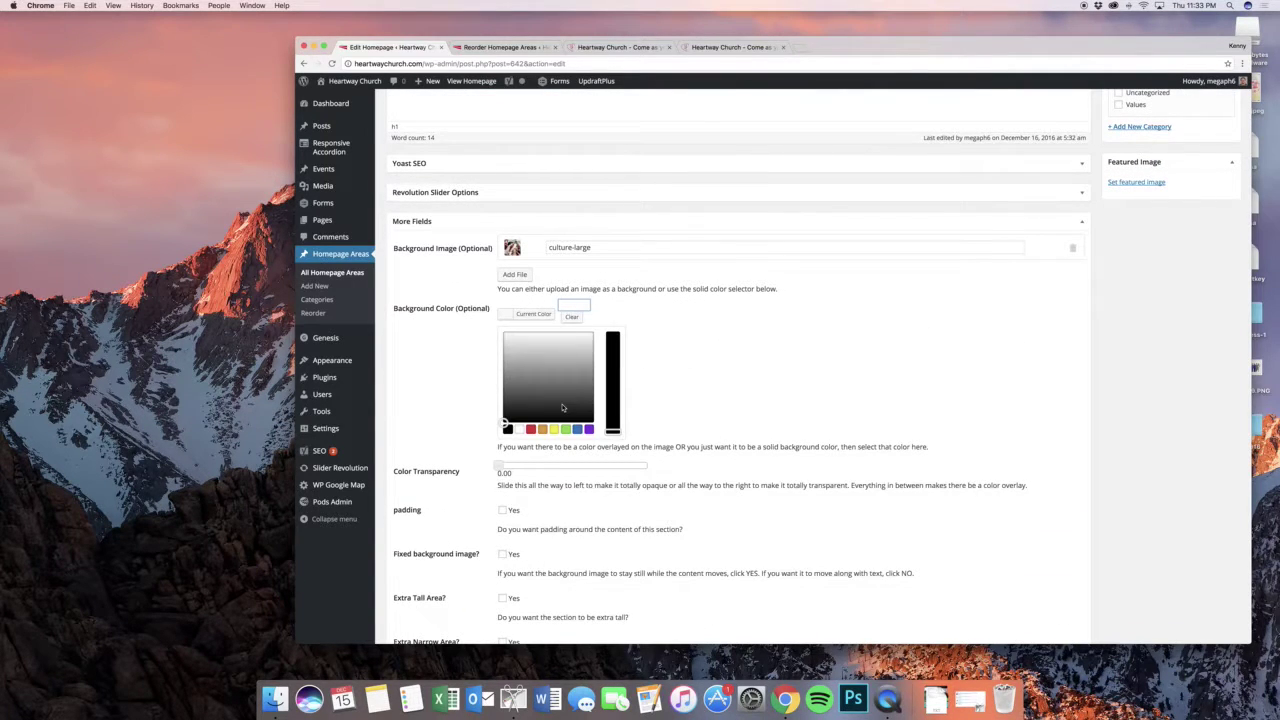
click(562, 407)
click(577, 429)
drag(556, 355, 595, 341)
click(645, 340)
Turn padding on and view the live site
scroll(632, 373, down, 1)
click(502, 331)
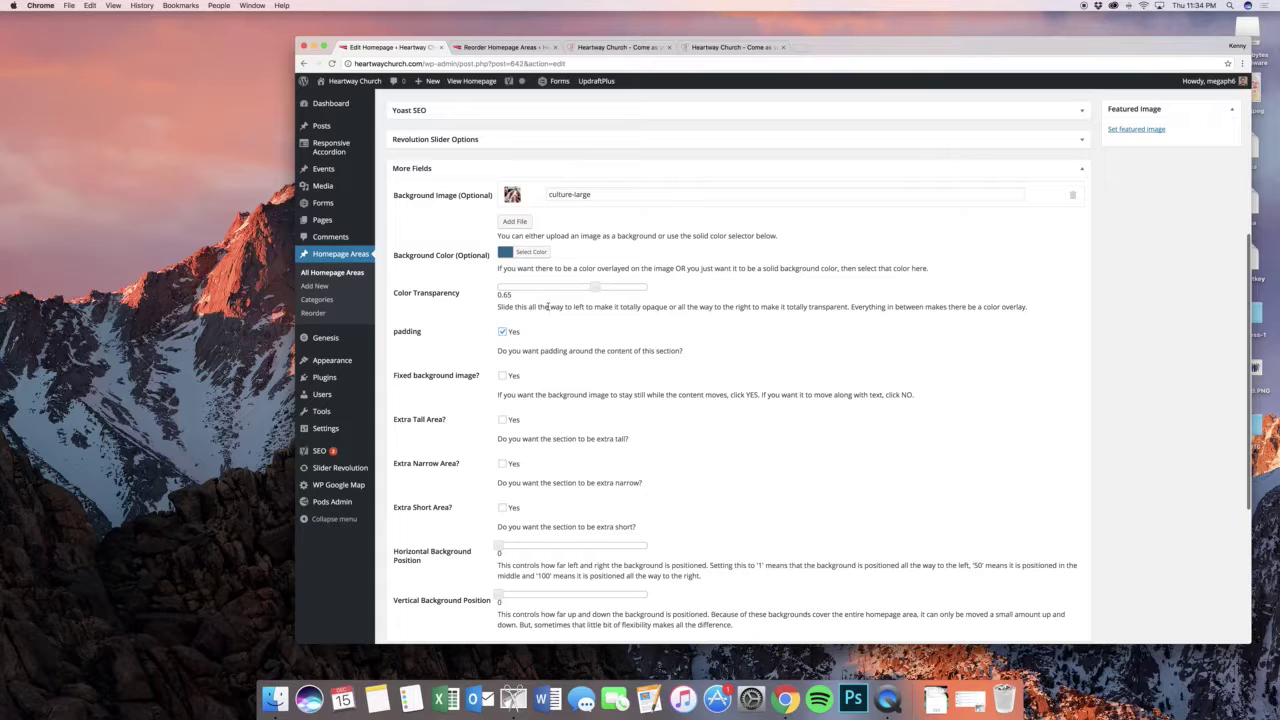
click(618, 47)
scroll(677, 207, up, 5)
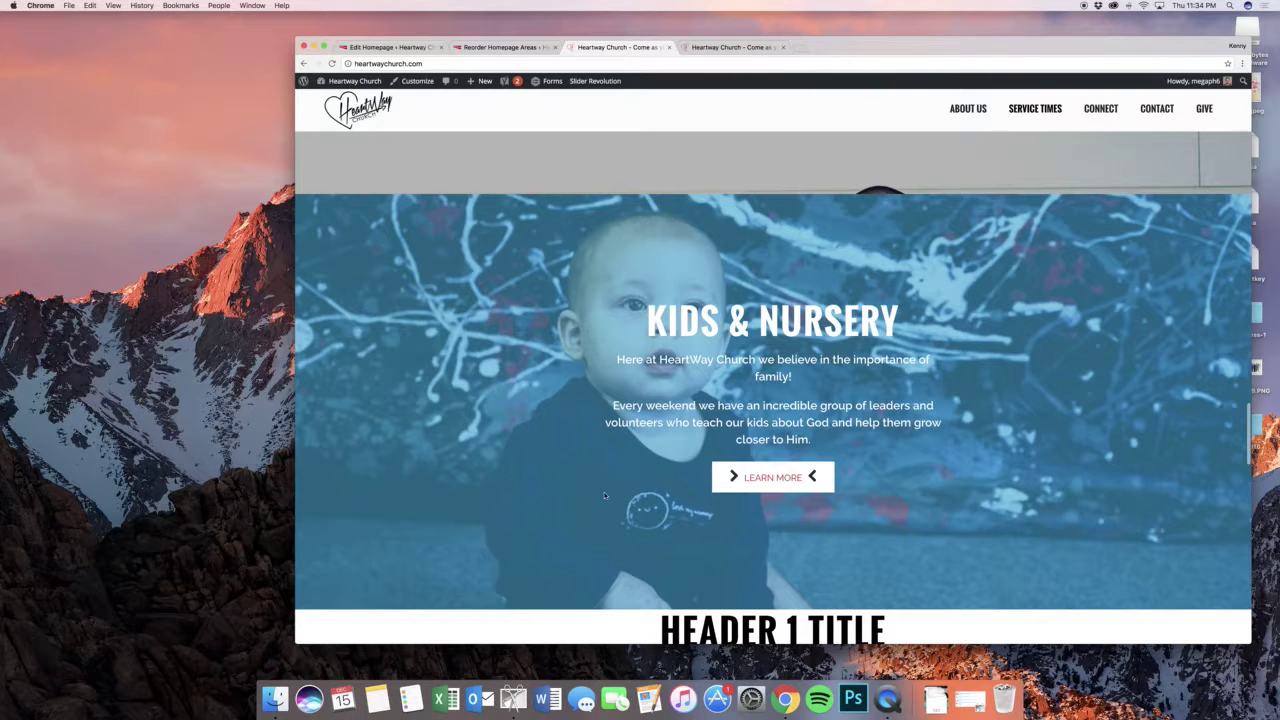
scroll(936, 278, up, 5)
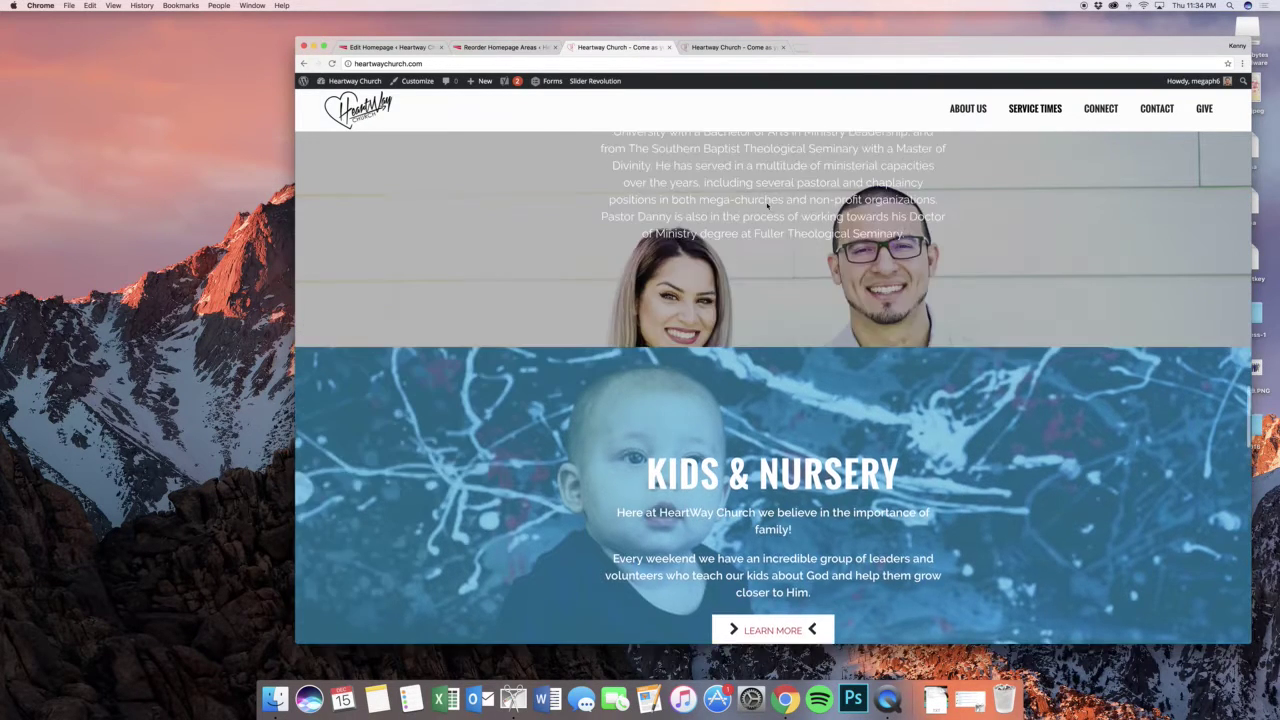
scroll(936, 278, down, 10)
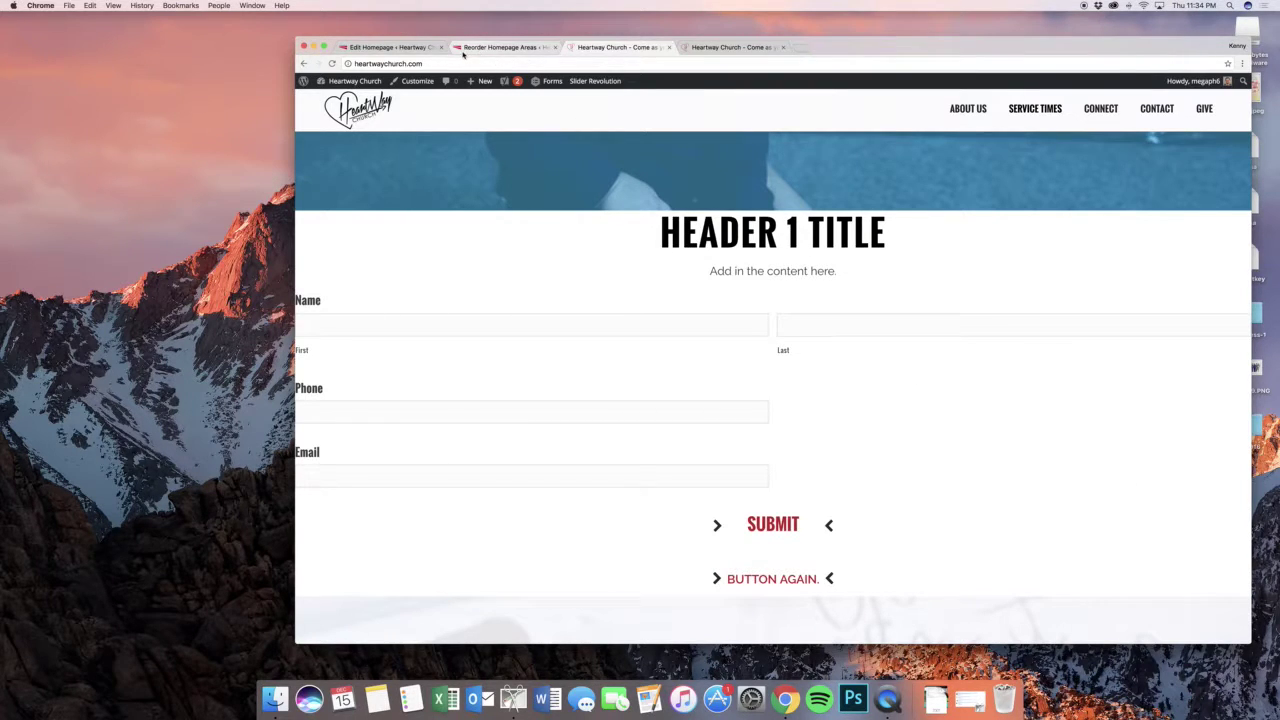
click(417, 49)
scroll(640, 240, down, 2)
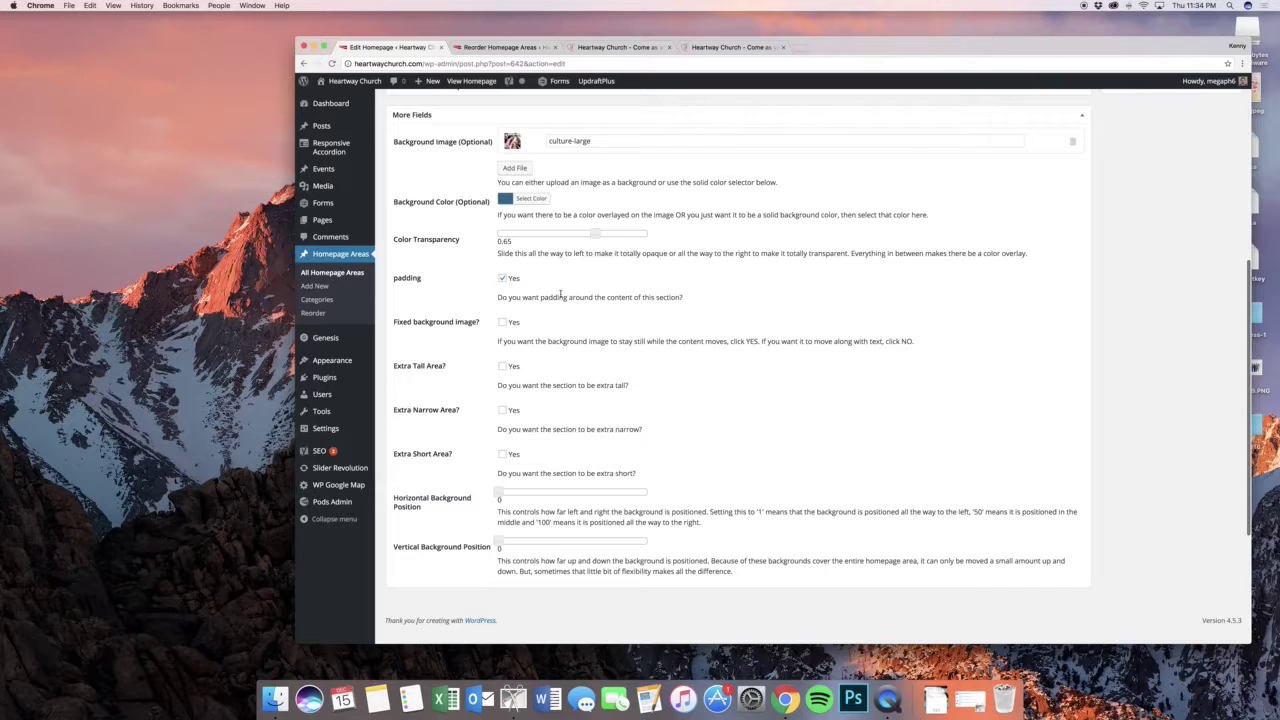
scroll(560, 294, down, 1)
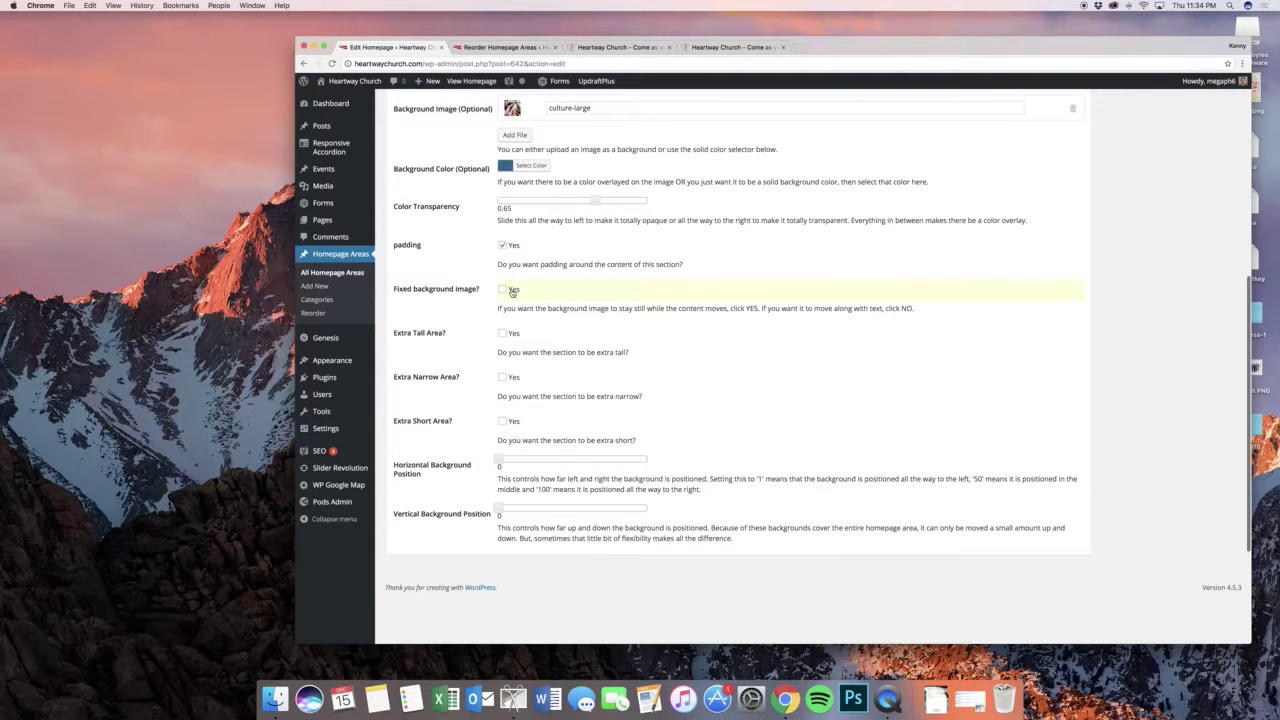
click(621, 48)
scroll(813, 303, up, 5)
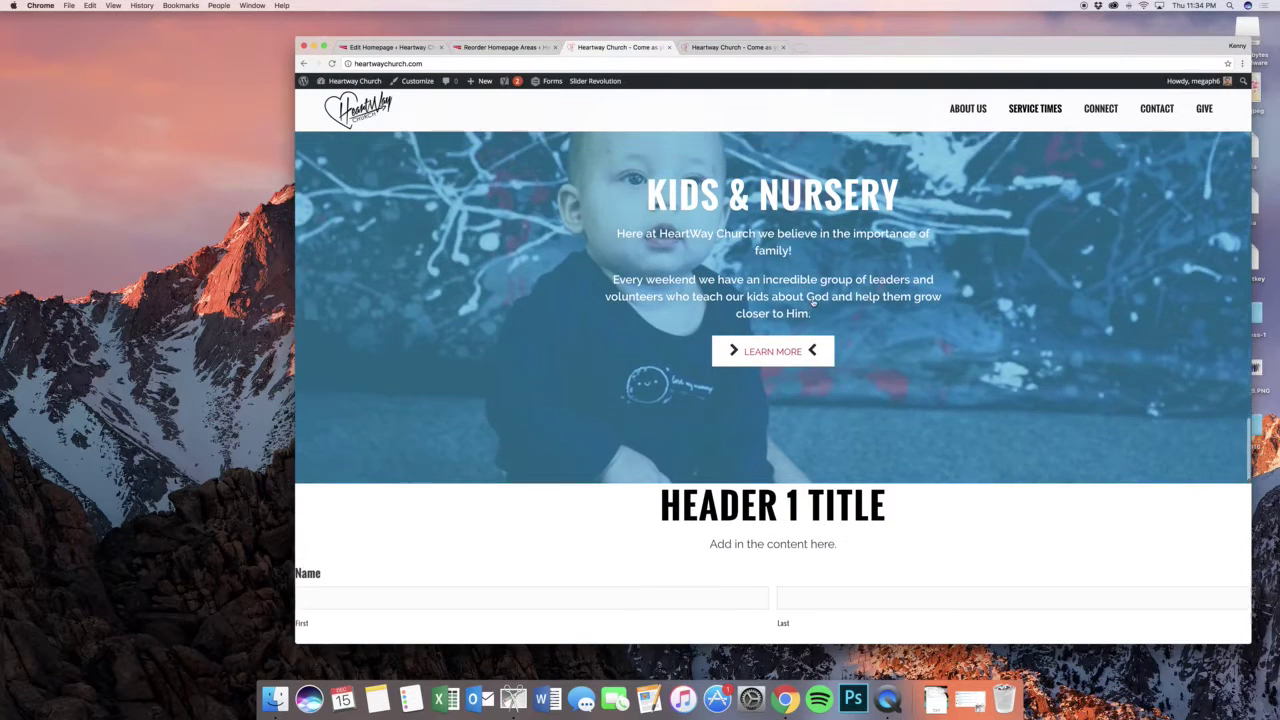
scroll(813, 303, up, 4)
scroll(813, 303, down, 4)
scroll(813, 303, up, 3)
scroll(813, 303, down, 3)
scroll(813, 303, up, 5)
scroll(813, 297, down, 2)
scroll(813, 300, up, 3)
scroll(813, 305, down, 1)
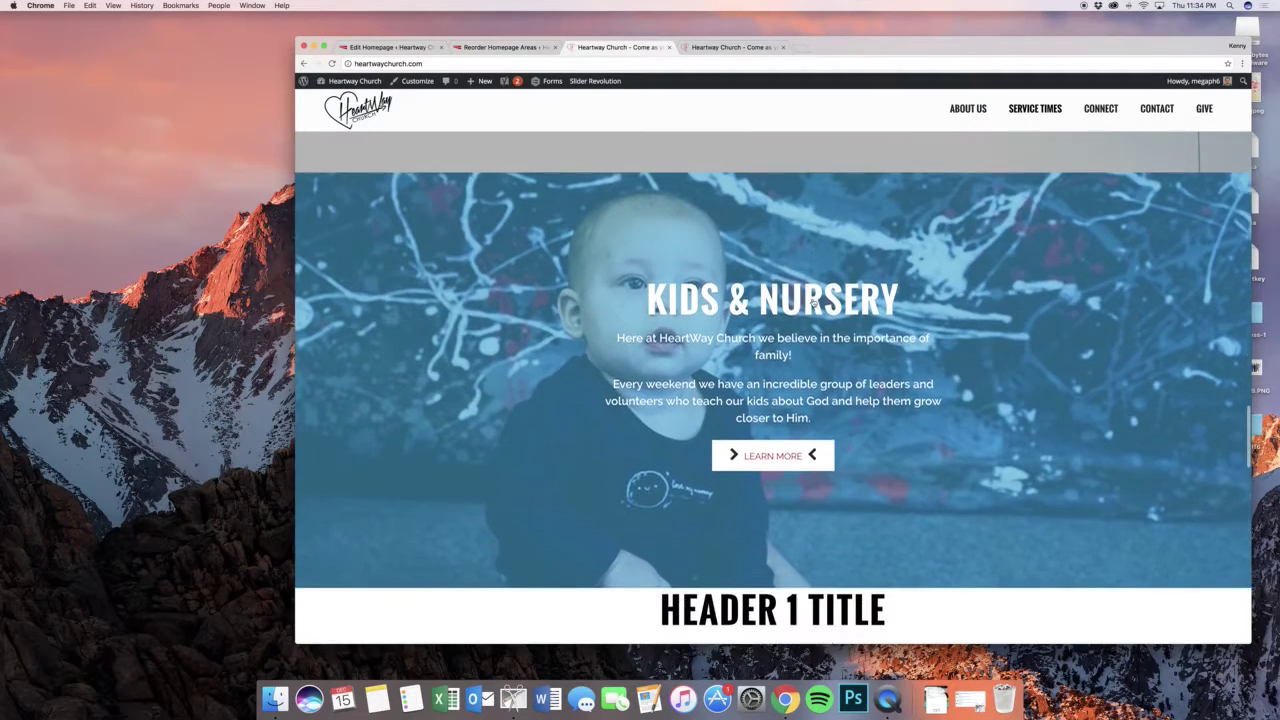
scroll(813, 303, up, 8)
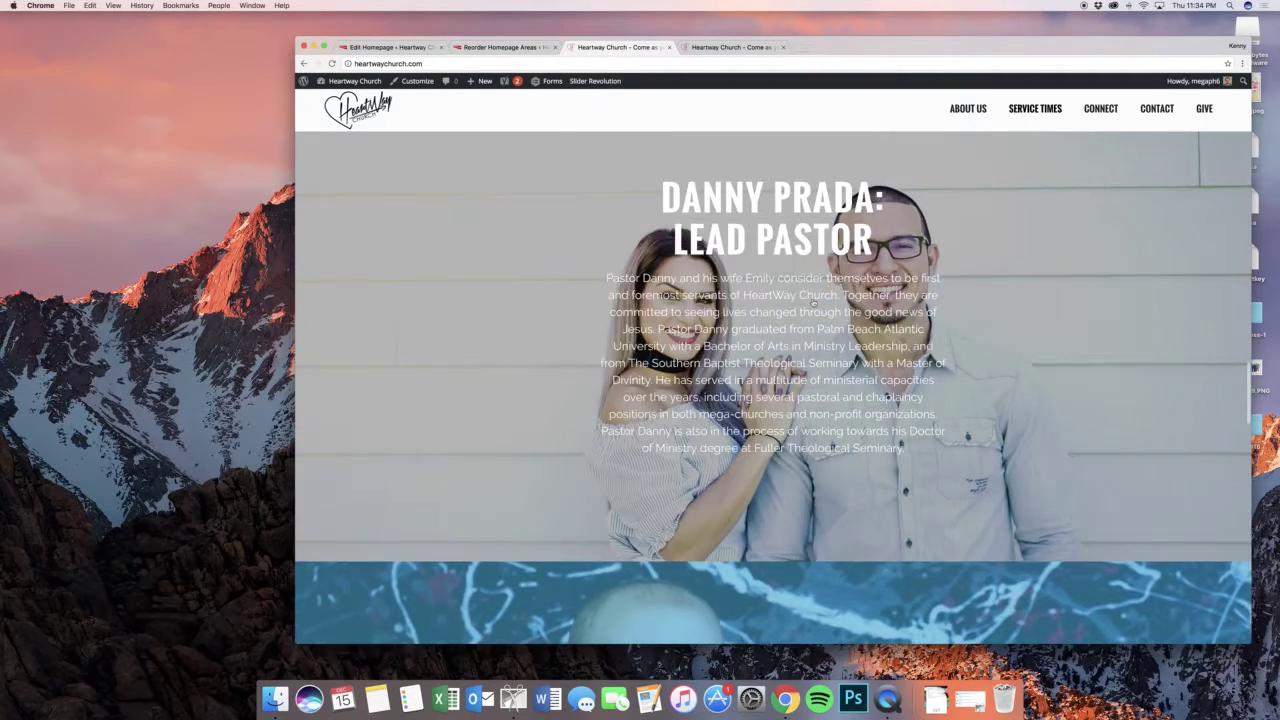
scroll(813, 303, up, 5)
scroll(813, 303, down, 4)
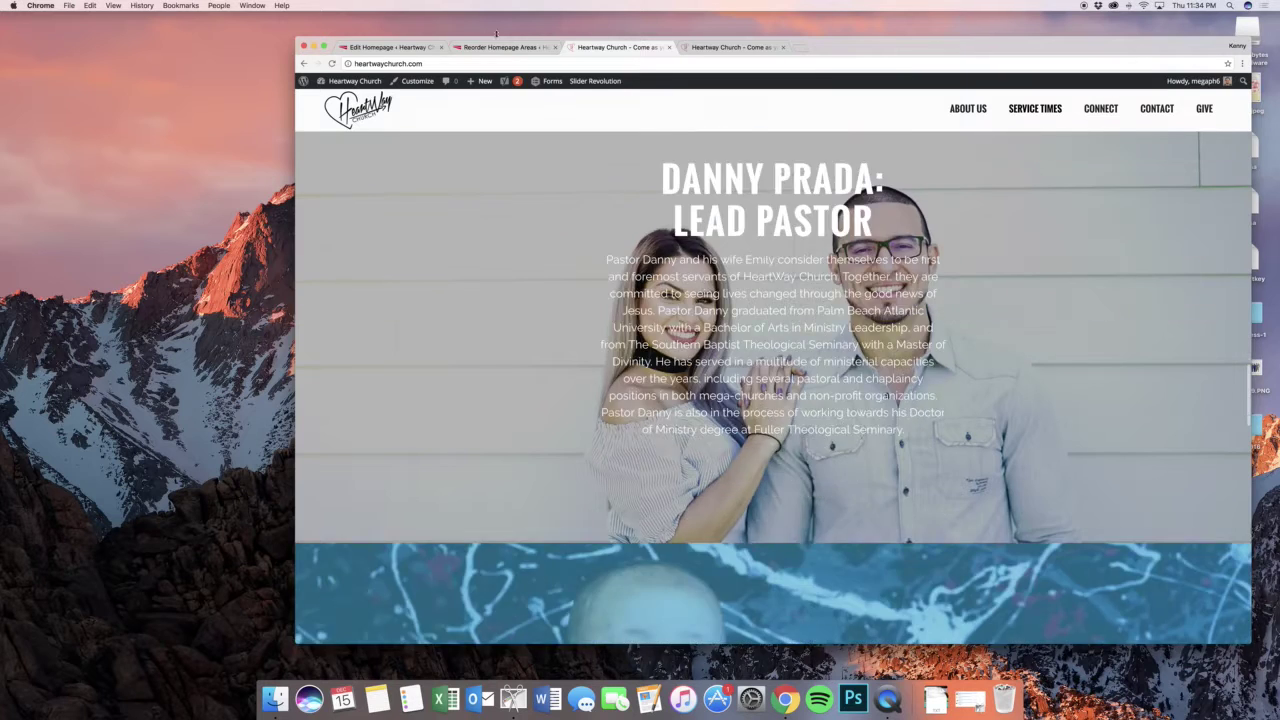
click(409, 50)
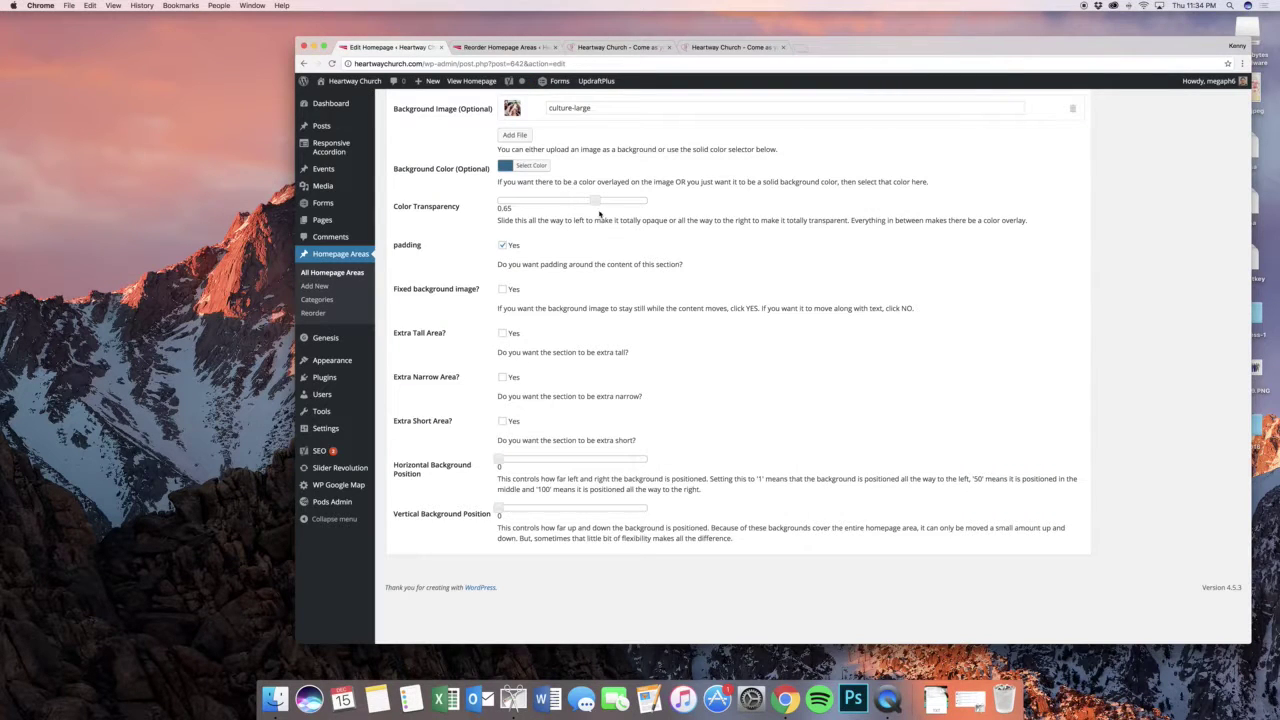
Set Fixed background image and Extra Tall Area to Yes
scroll(570, 228, down, 2)
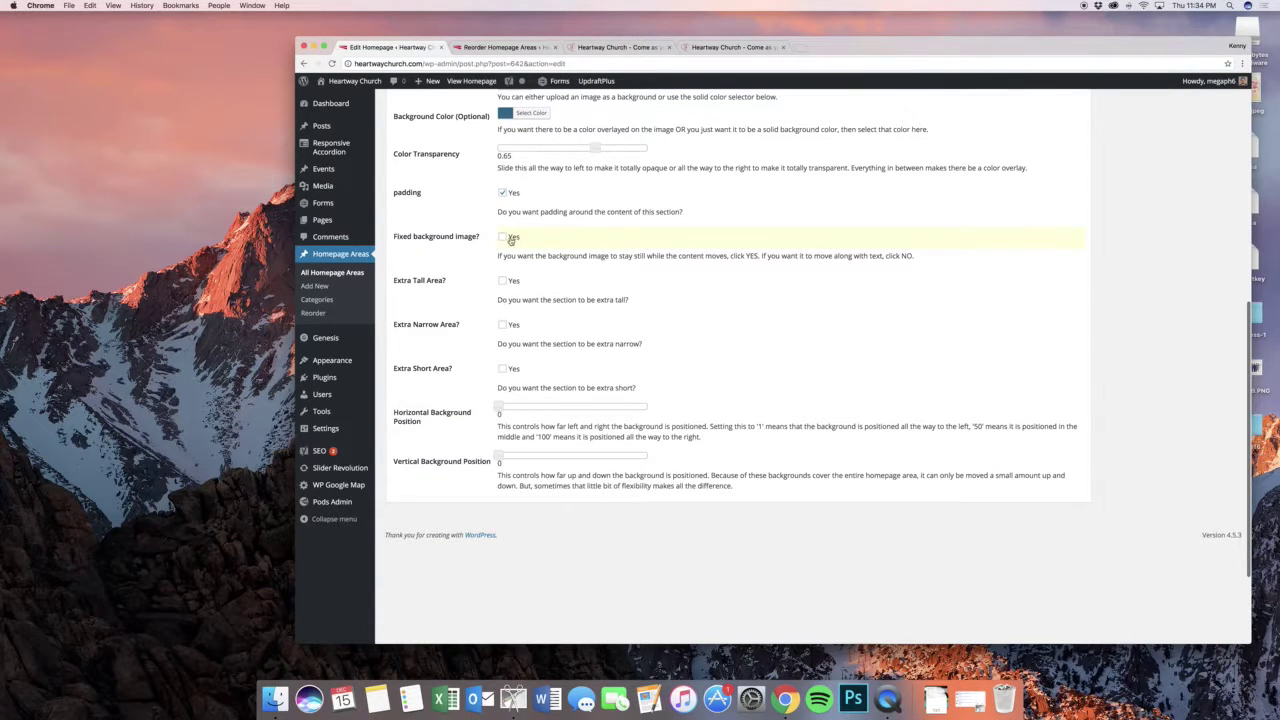
click(503, 237)
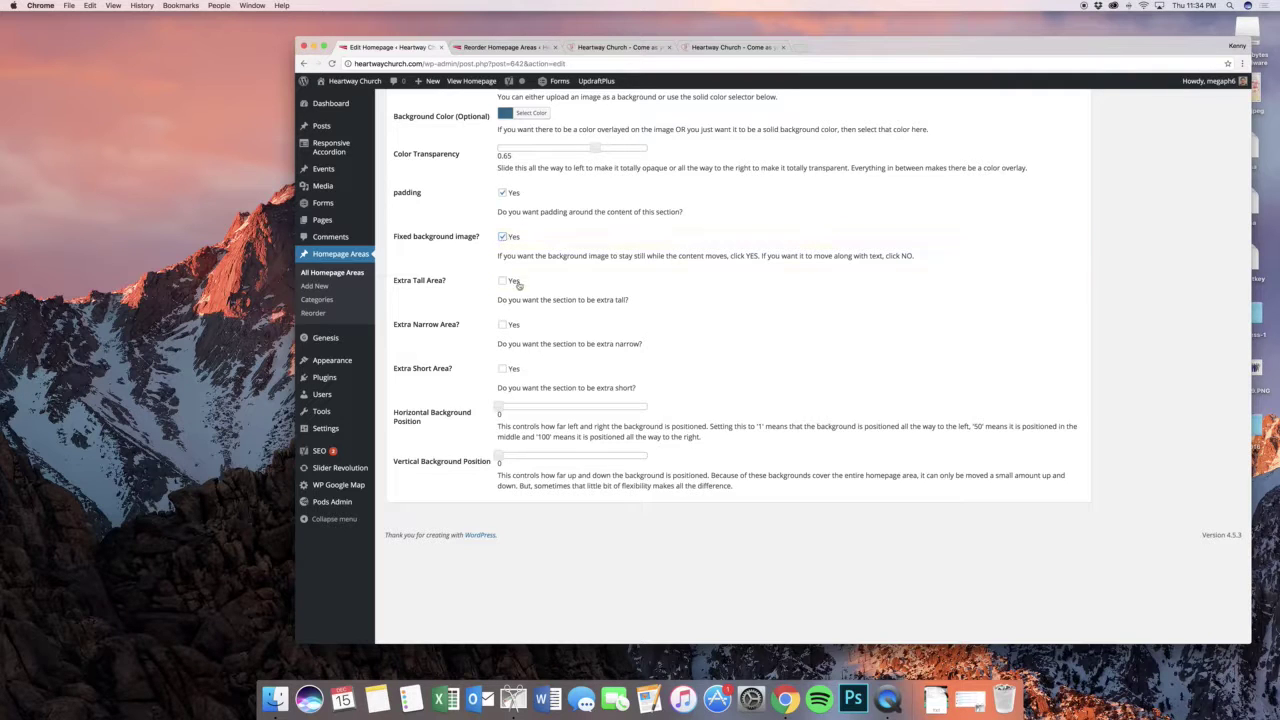
click(505, 283)
Adjust the horizontal background position slider to 36, then fine-tune the vertical slider
mouse_move(499, 408)
mouse_down()
mouse_move(586, 409)
mouse_move(483, 409)
mouse_move(490, 400)
mouse_up()
drag(499, 408, 551, 407)
mouse_move(500, 456)
mouse_down()
mouse_move(693, 456)
mouse_move(487, 456)
mouse_up()
Update the homepage area and reload the live homepage
scroll(768, 401, up, 10)
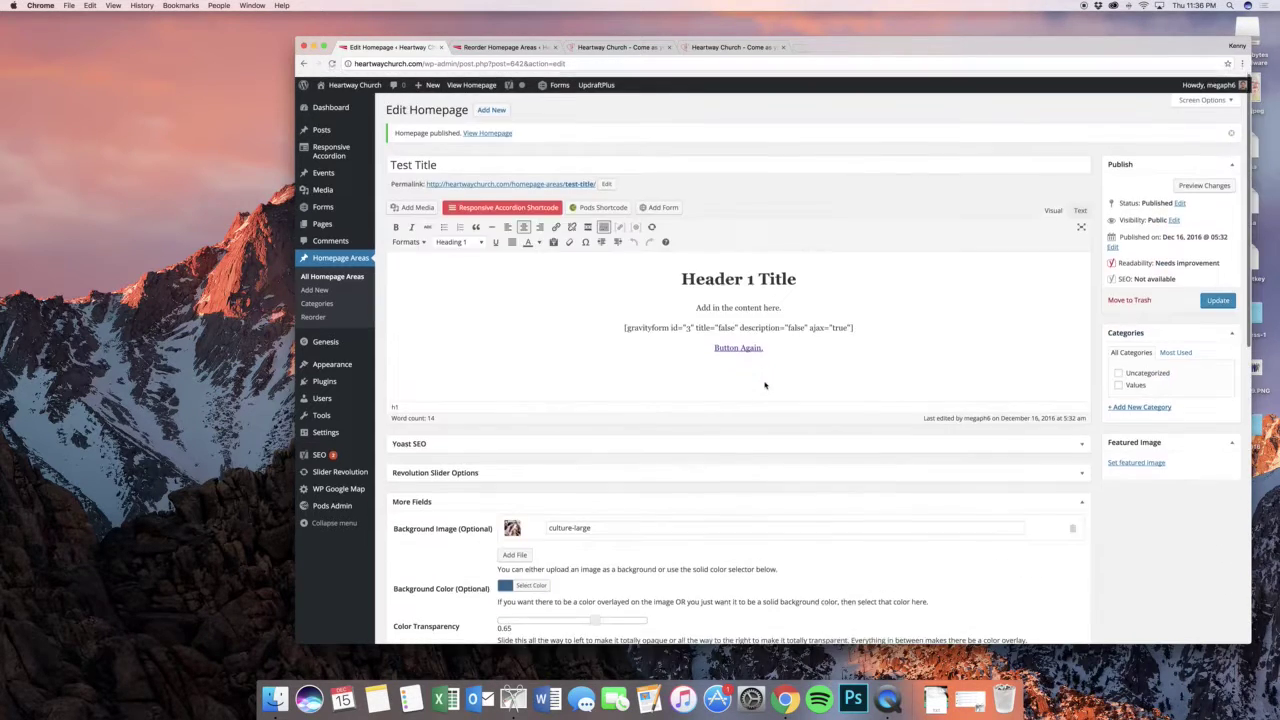
click(1218, 296)
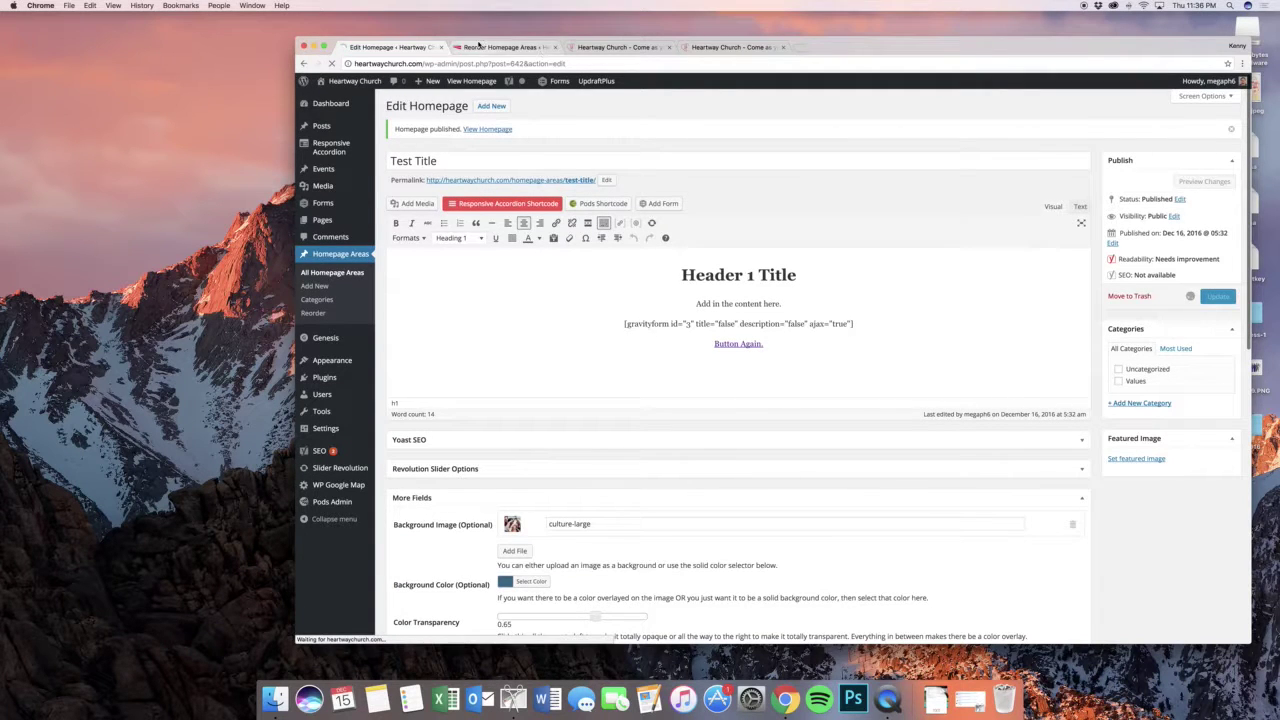
click(617, 47)
click(335, 64)
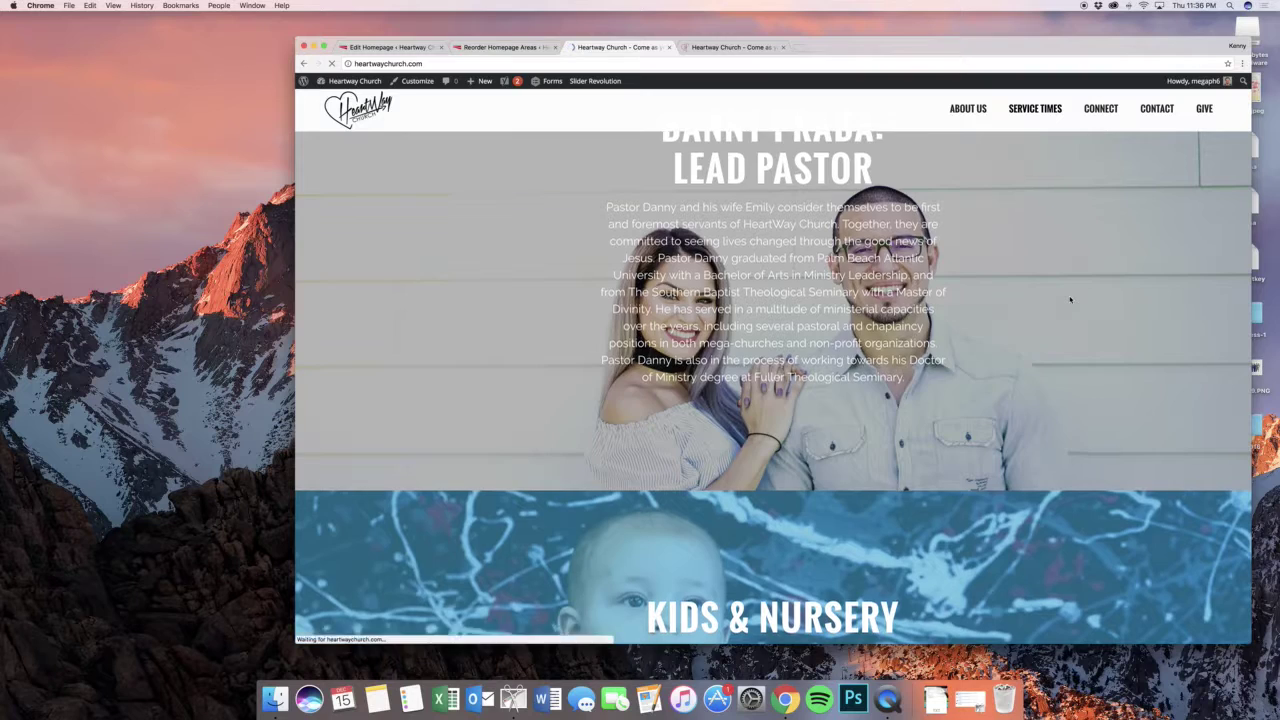
Inspect the Header 1 Title section on the live site, then return to the editor
scroll(1069, 298, down, 10)
scroll(1069, 295, up, 4)
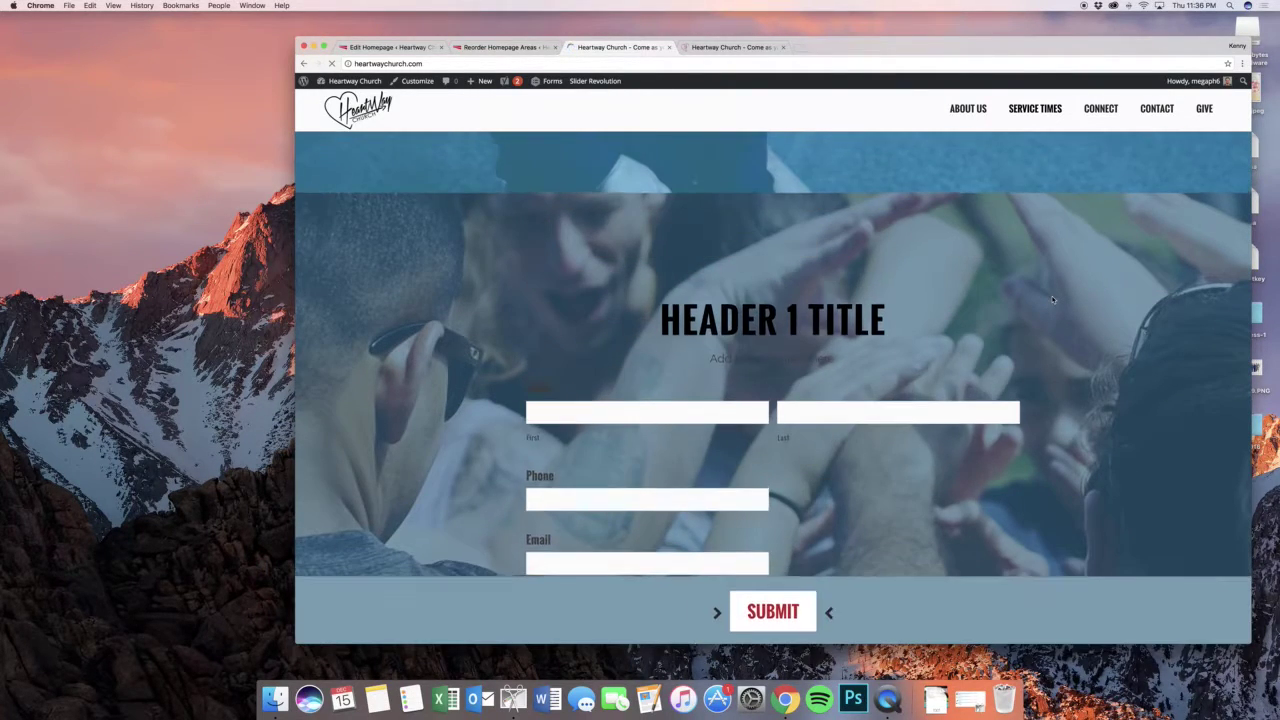
scroll(1052, 298, down, 3)
scroll(1052, 298, up, 3)
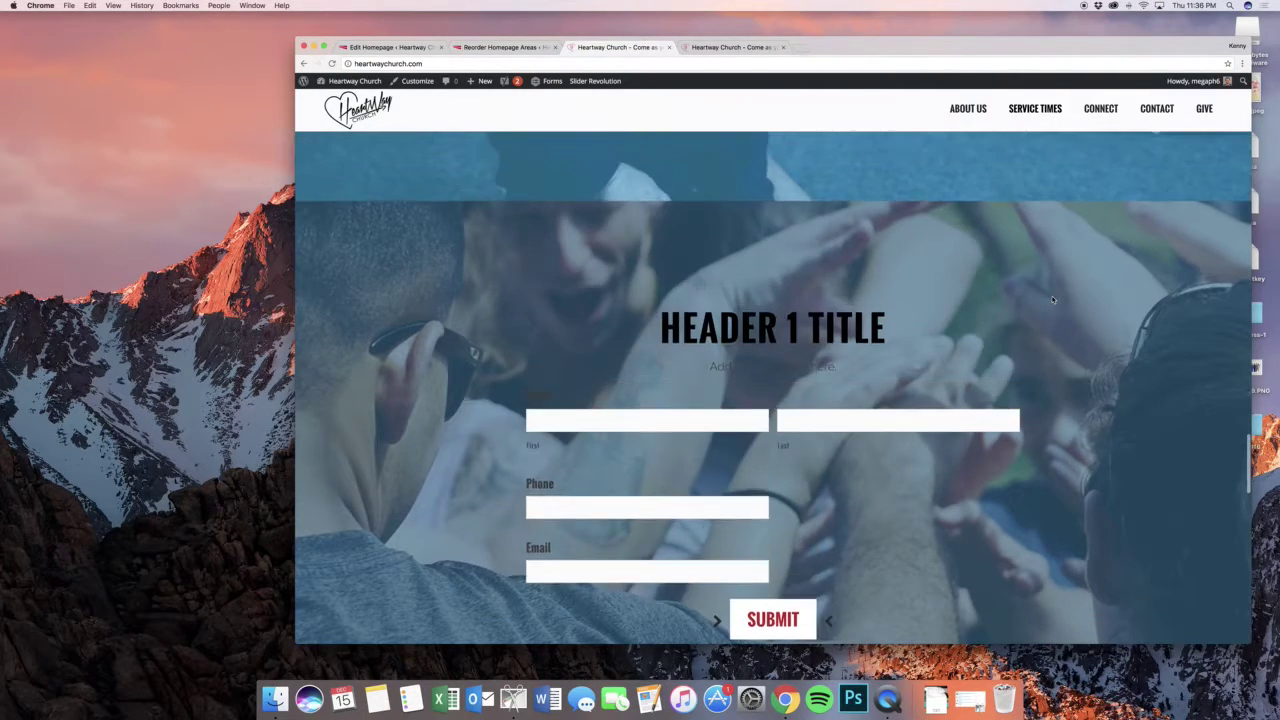
scroll(1052, 298, down, 3)
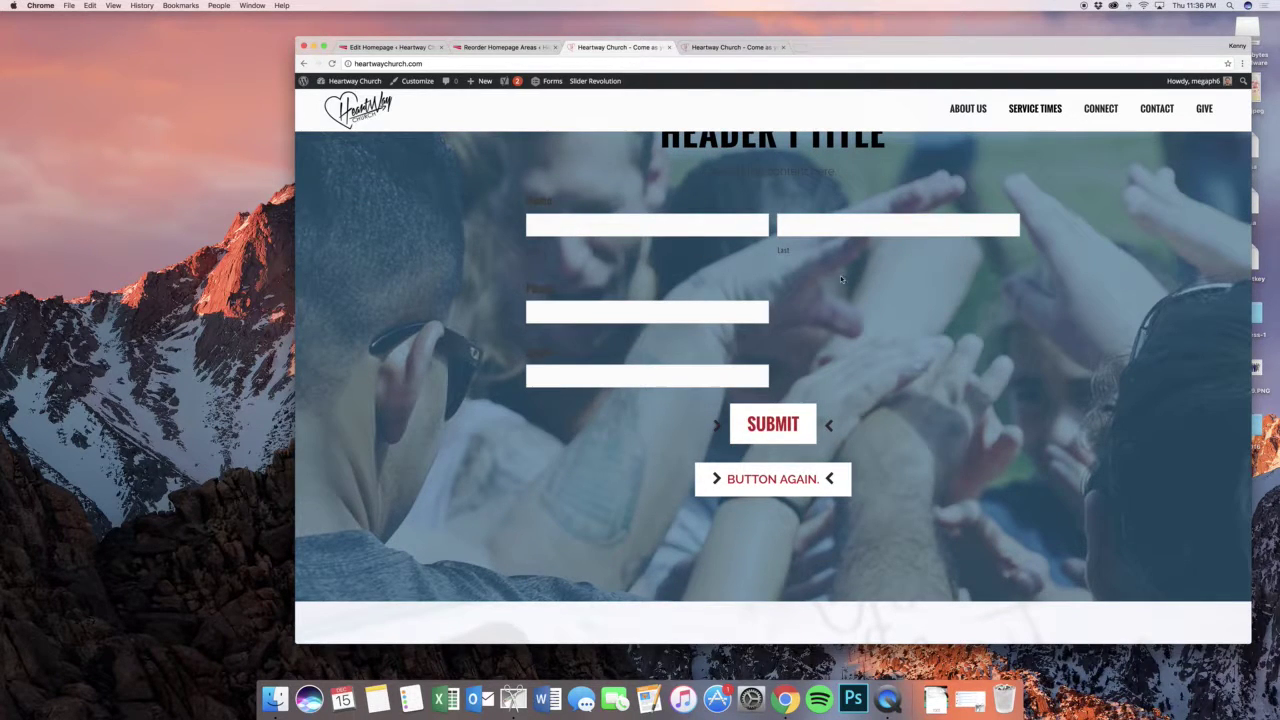
scroll(747, 258, up, 1)
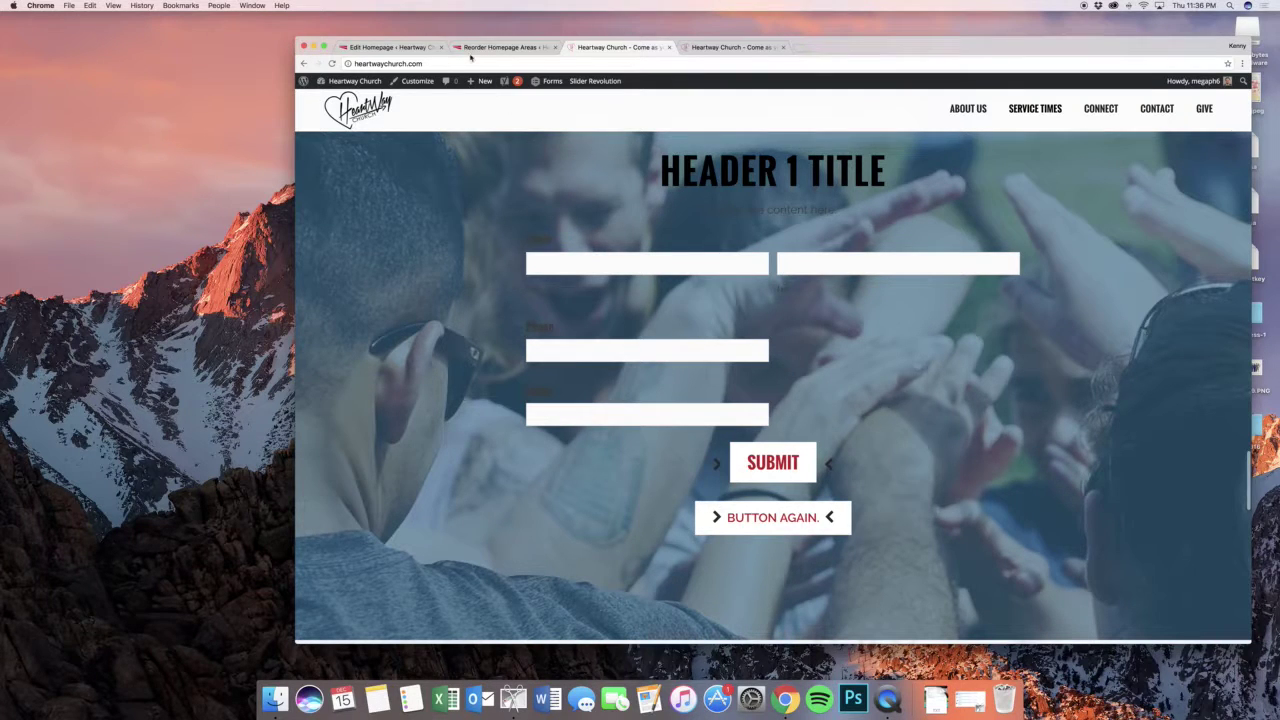
click(408, 51)
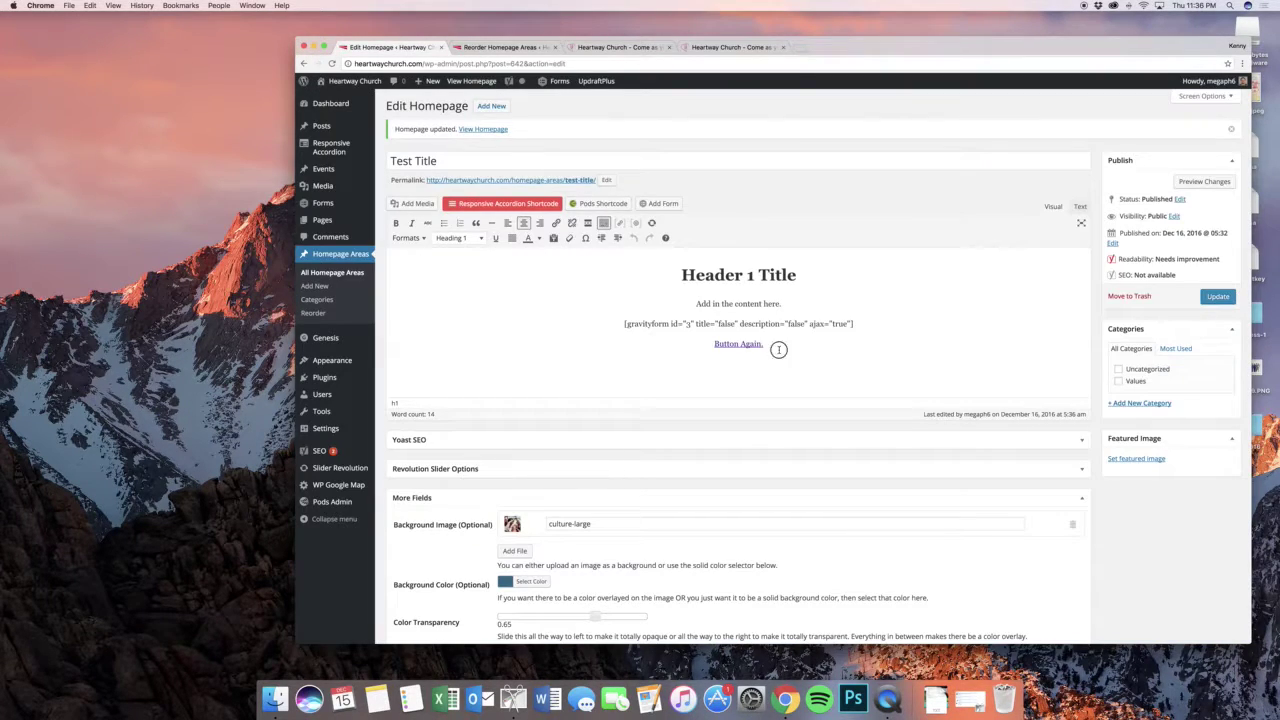
Try White Text and then a white text colour on the three content lines
drag(777, 345, 686, 304)
click(407, 238)
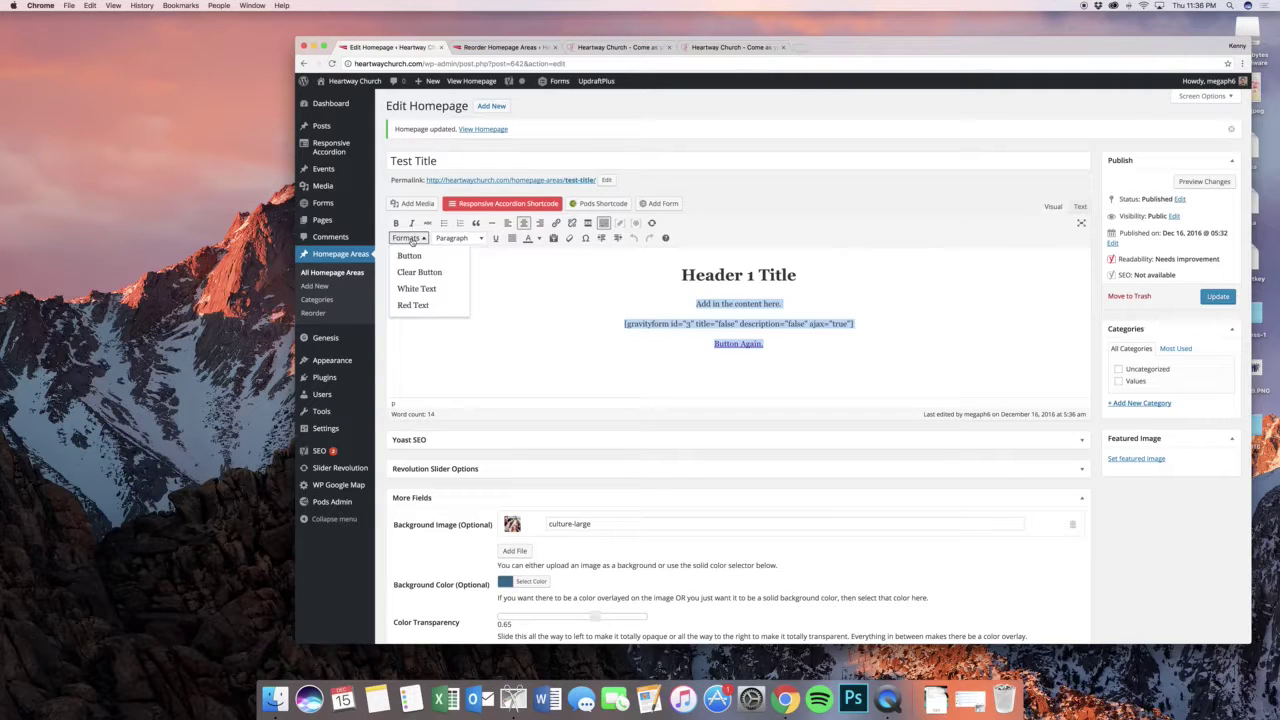
click(421, 290)
click(819, 306)
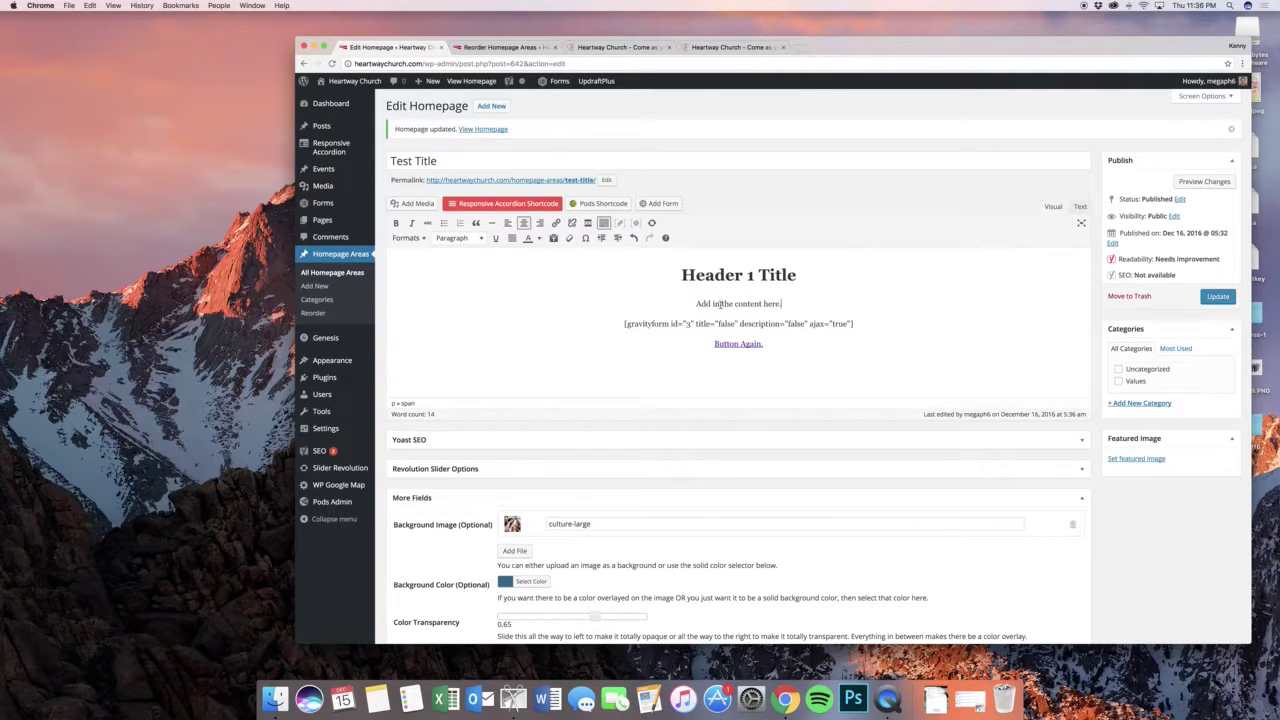
drag(840, 359, 686, 303)
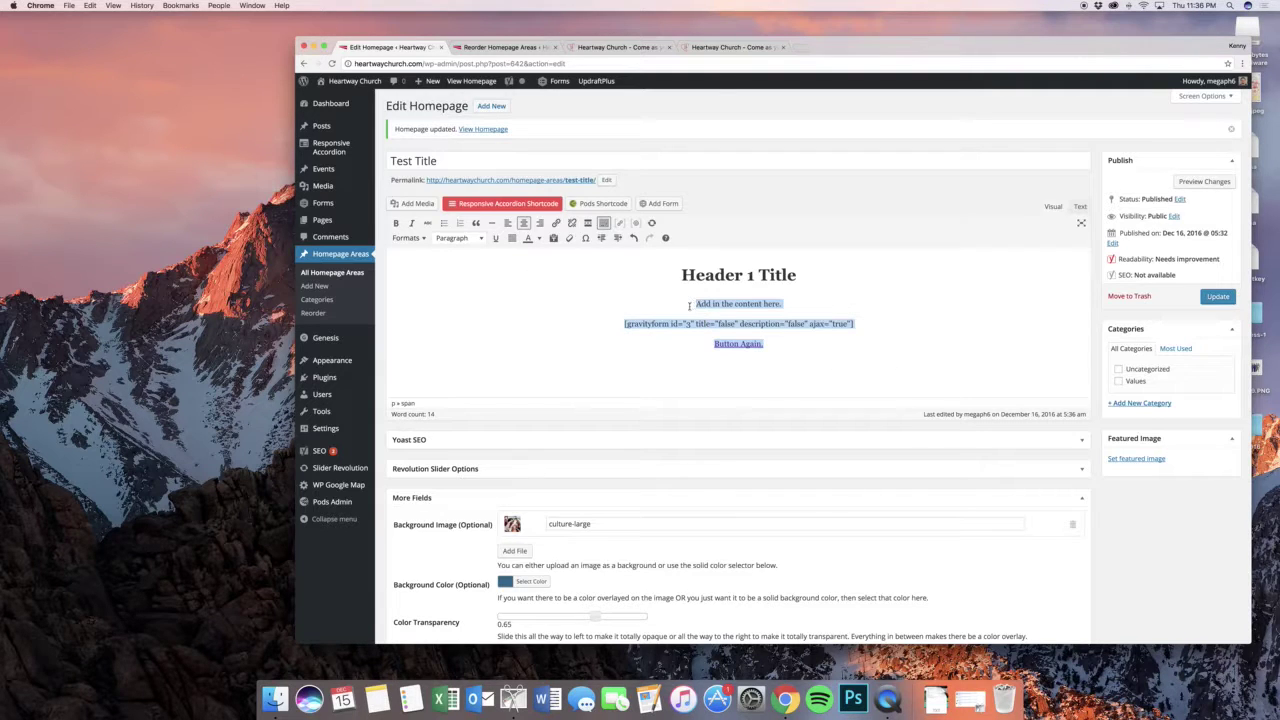
click(407, 238)
click(421, 288)
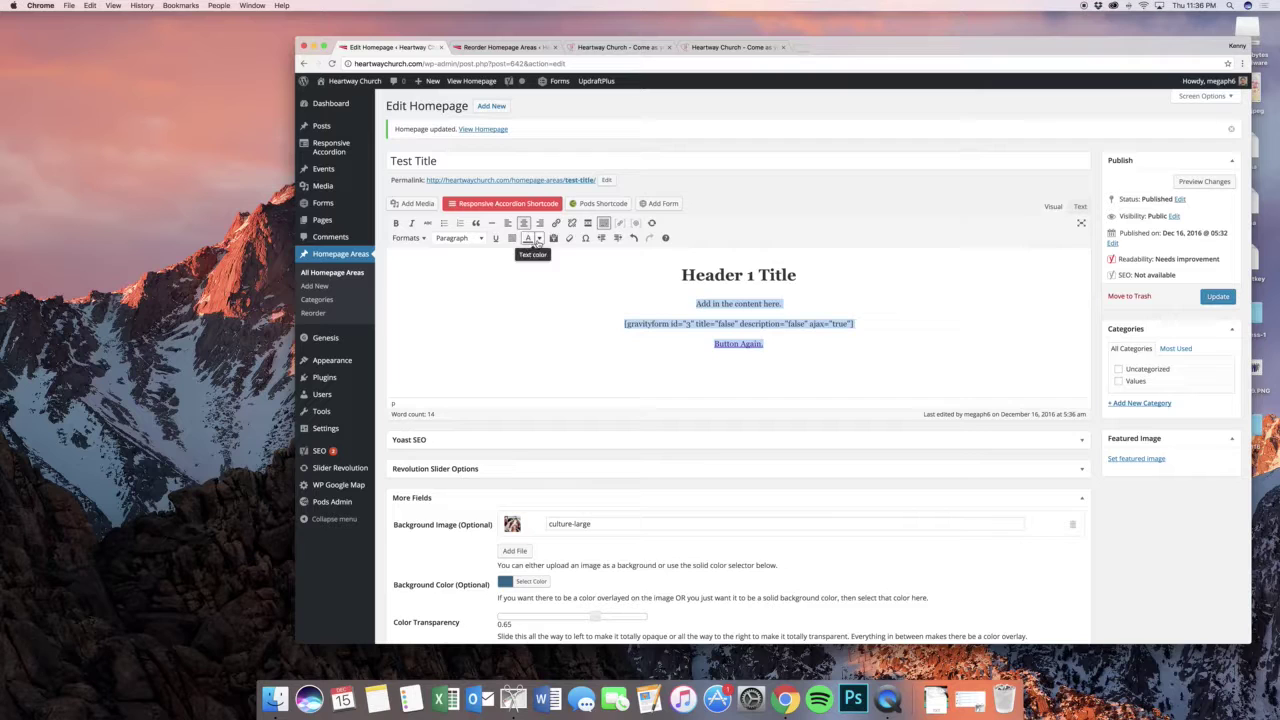
click(539, 238)
click(596, 280)
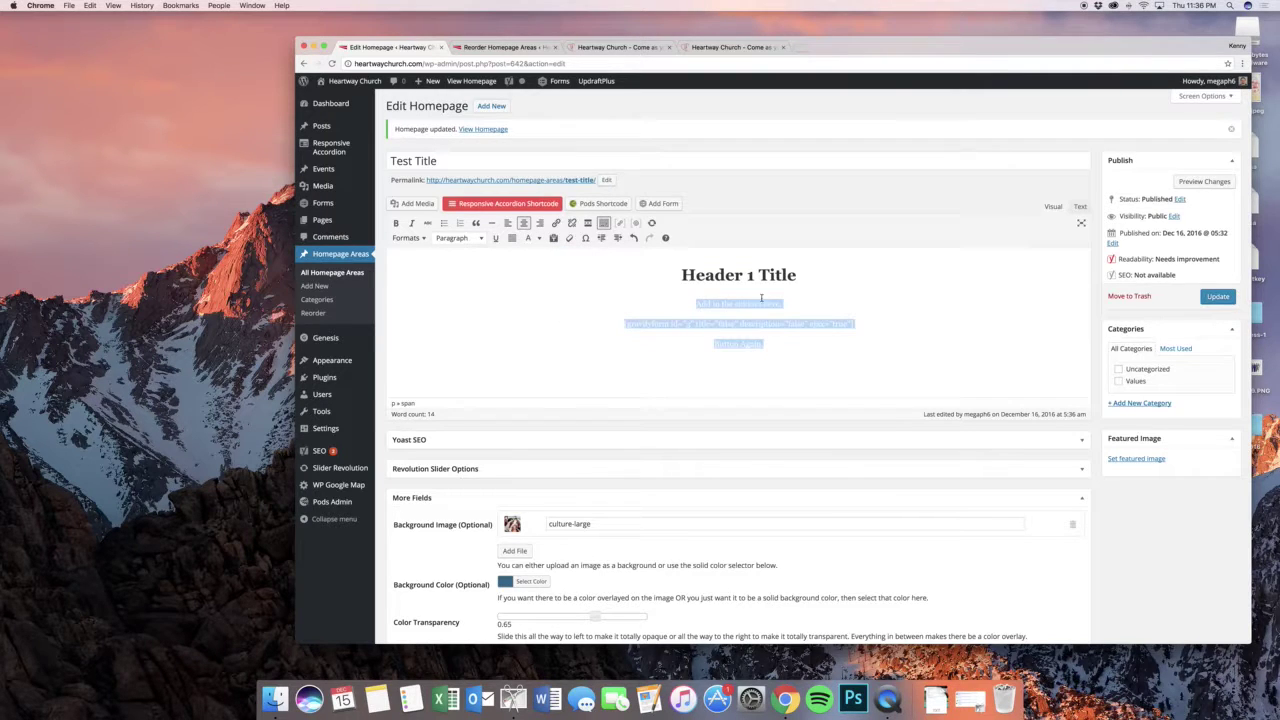
click(983, 337)
Clear the custom colour, apply White Text format to the three lines, and update
drag(768, 346, 690, 300)
click(540, 239)
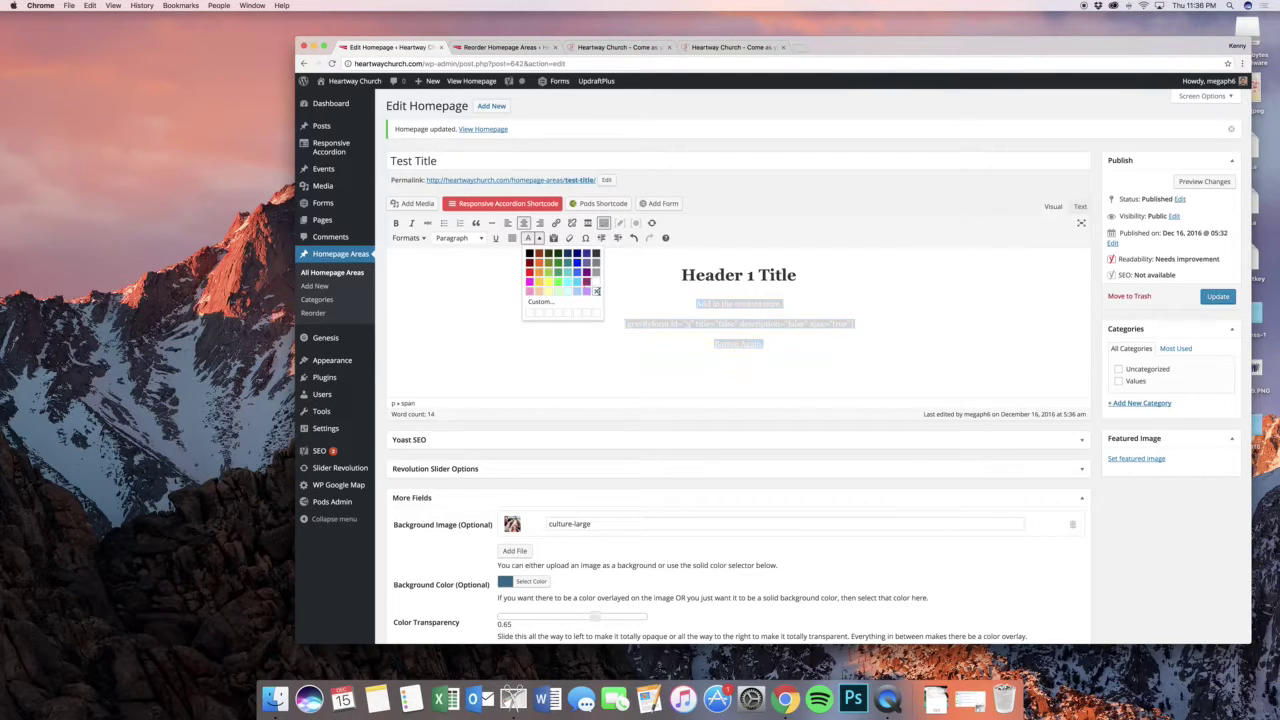
click(598, 292)
click(407, 238)
click(418, 288)
click(1218, 297)
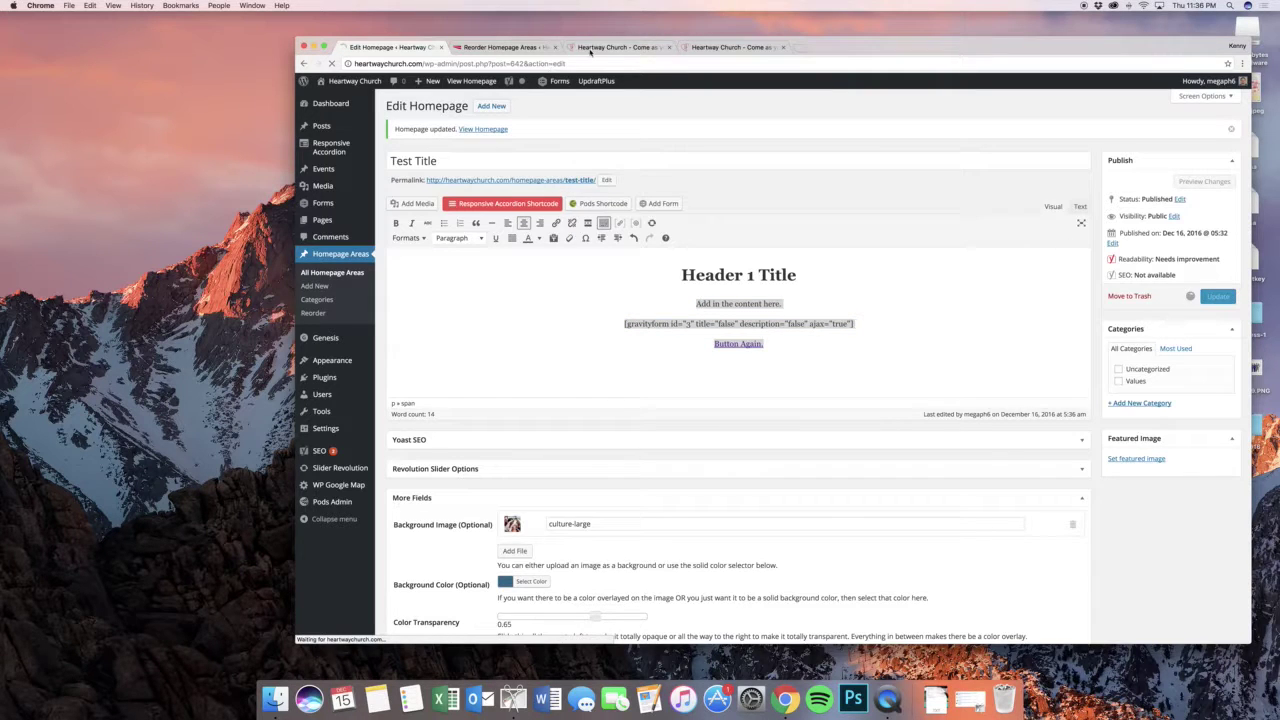
Reload the live homepage to check the white text, then return to the editor
click(617, 47)
click(331, 64)
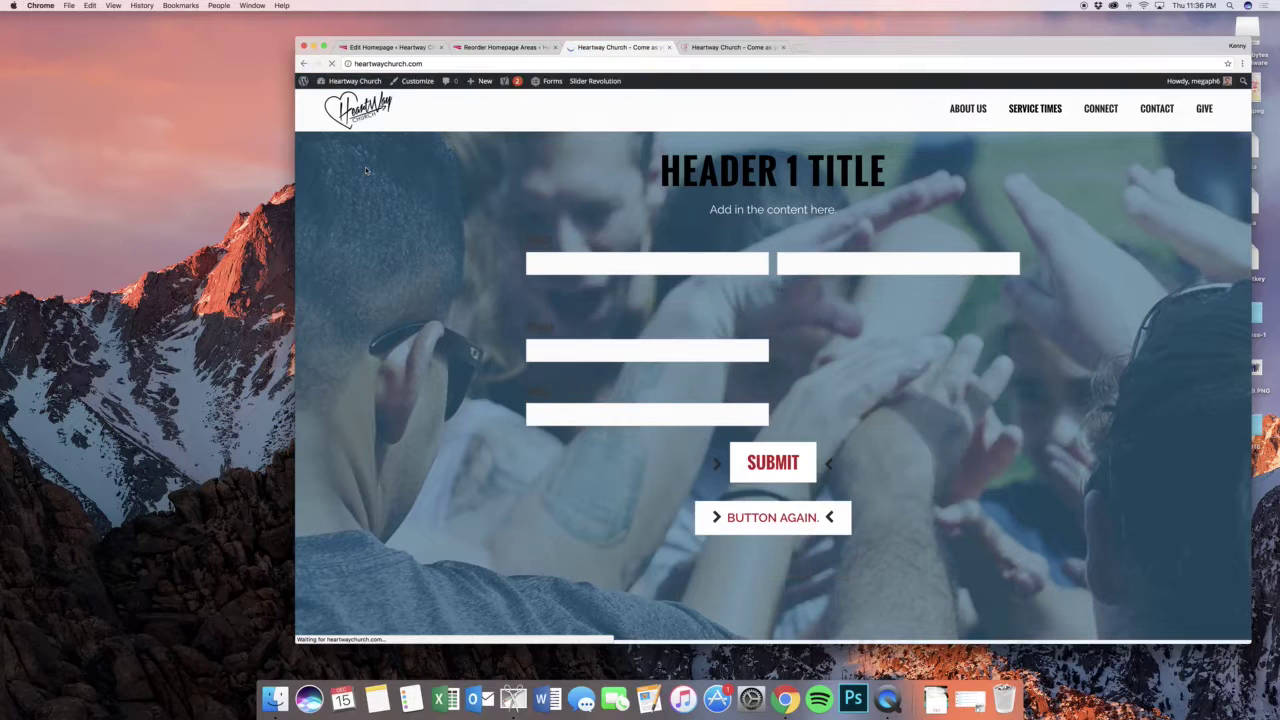
click(538, 238)
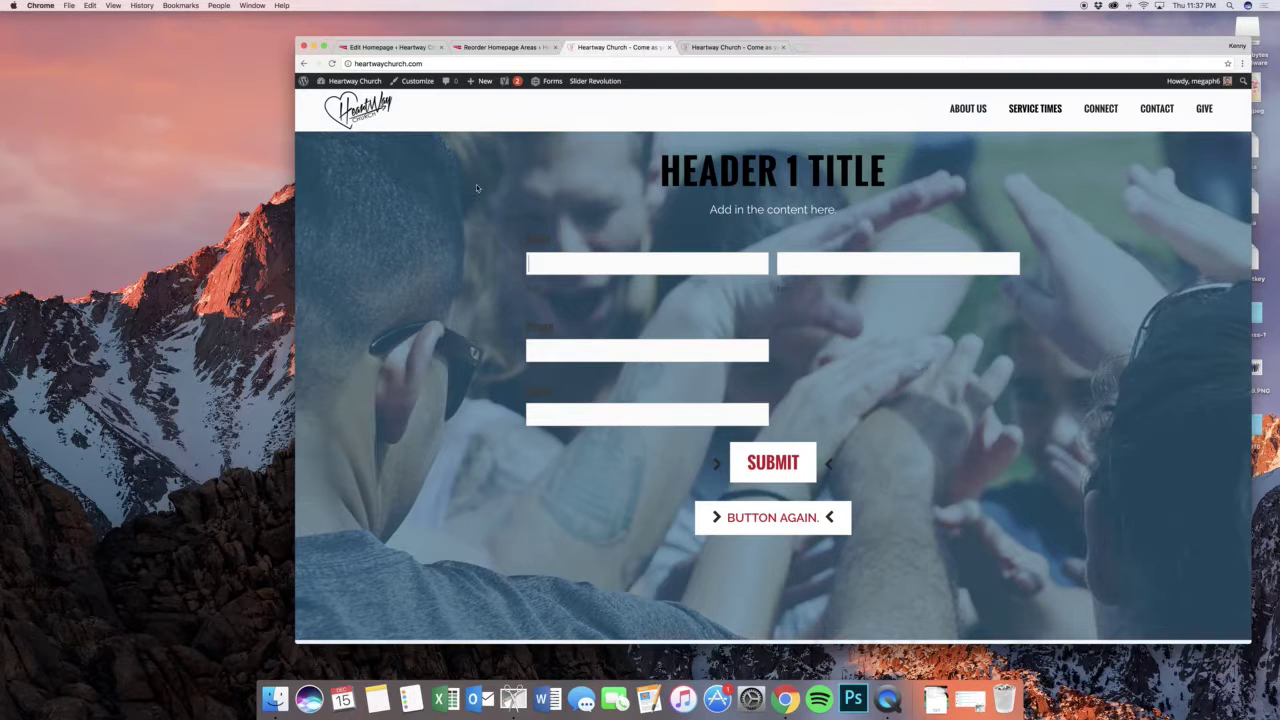
click(384, 47)
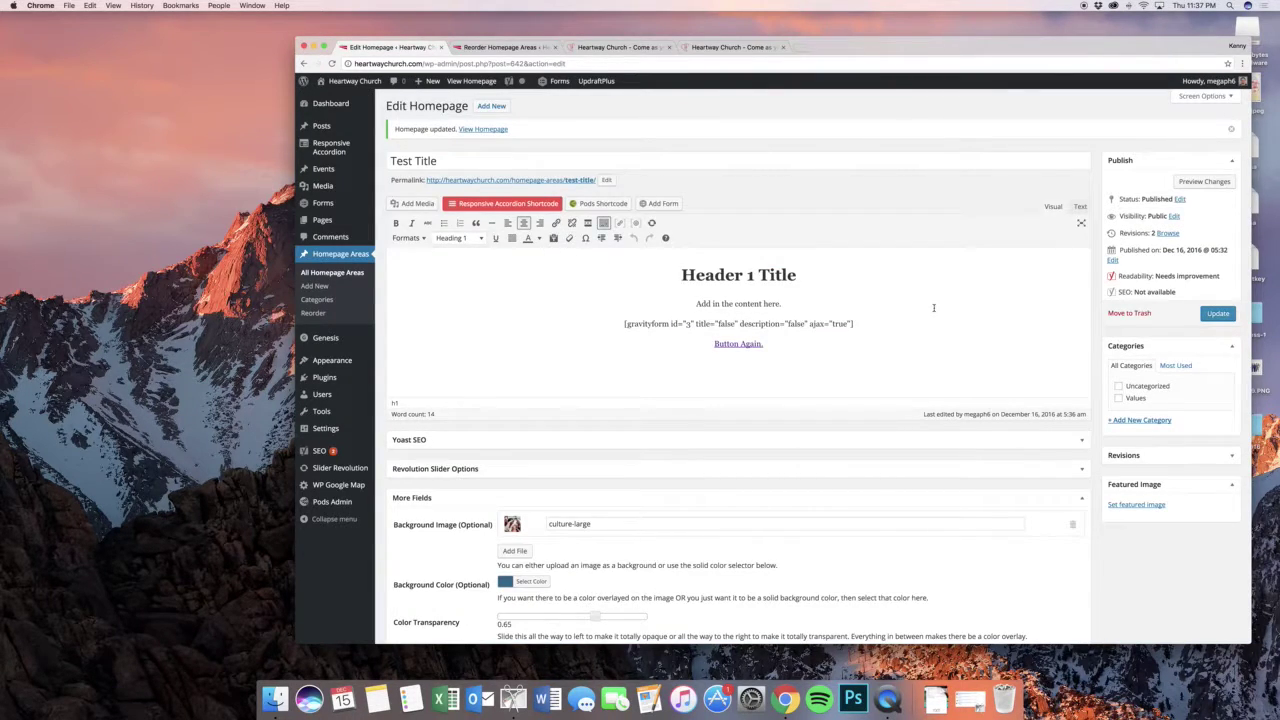
Move the Test Title homepage area to the trash
scroll(933, 308, down, 10)
scroll(933, 308, up, 10)
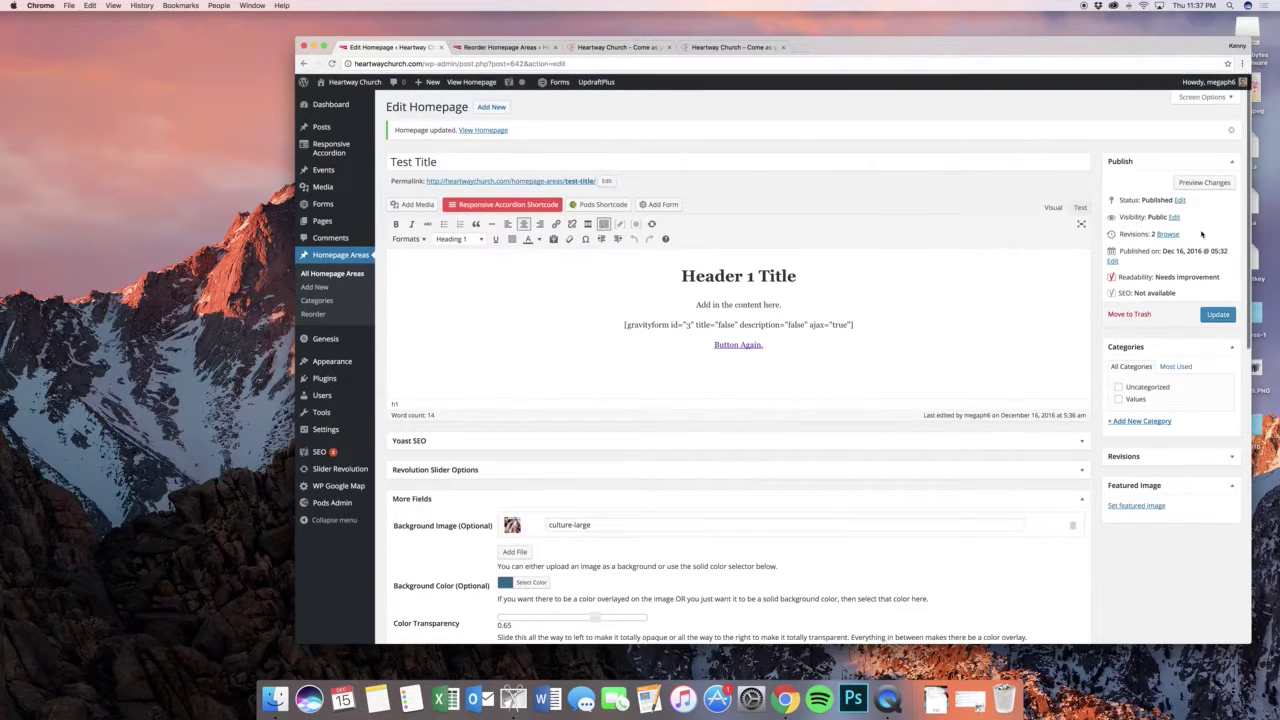
click(1130, 314)
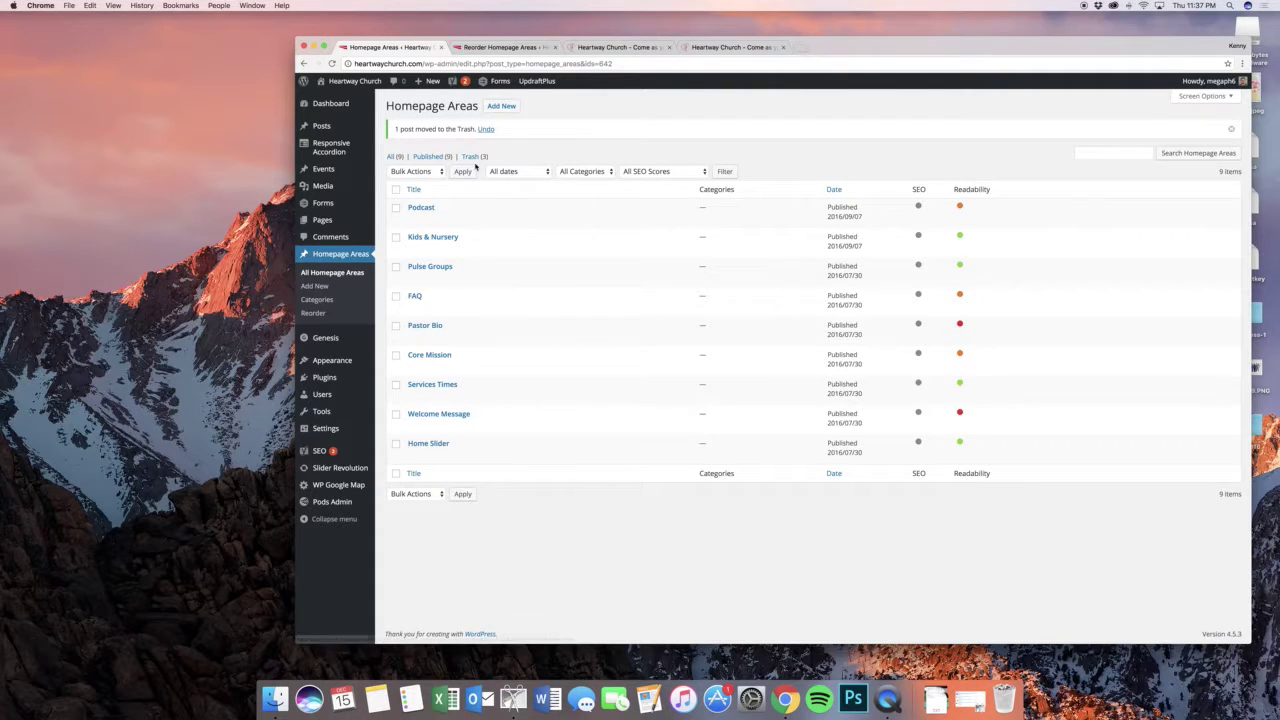
Permanently delete all three items in the Homepage Areas trash
click(472, 157)
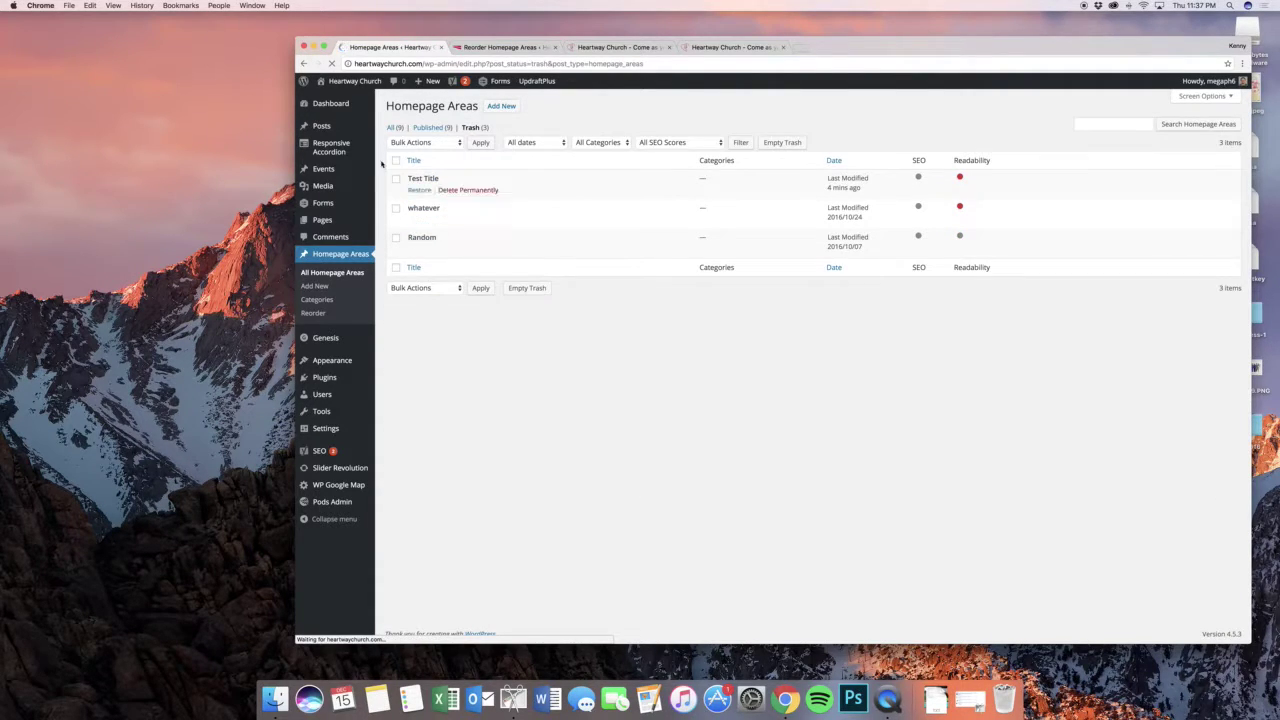
click(395, 160)
click(410, 142)
click(420, 161)
click(480, 143)
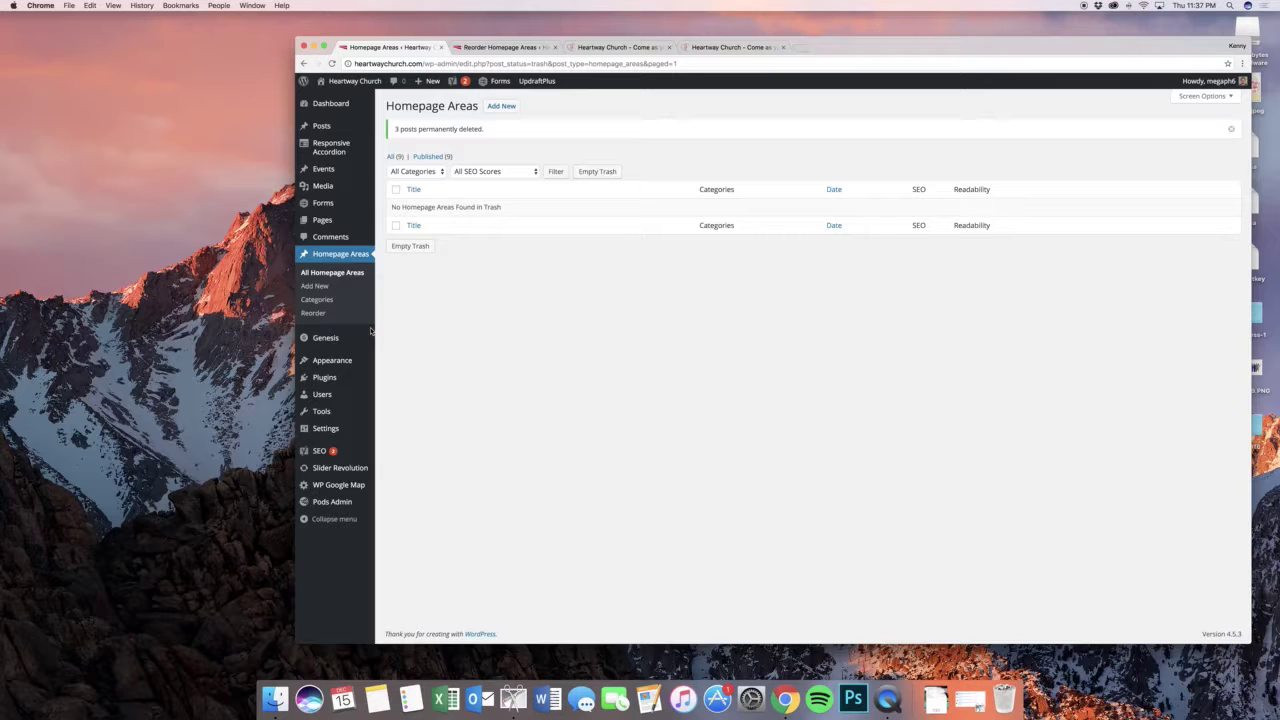
mouse_move(356, 342)
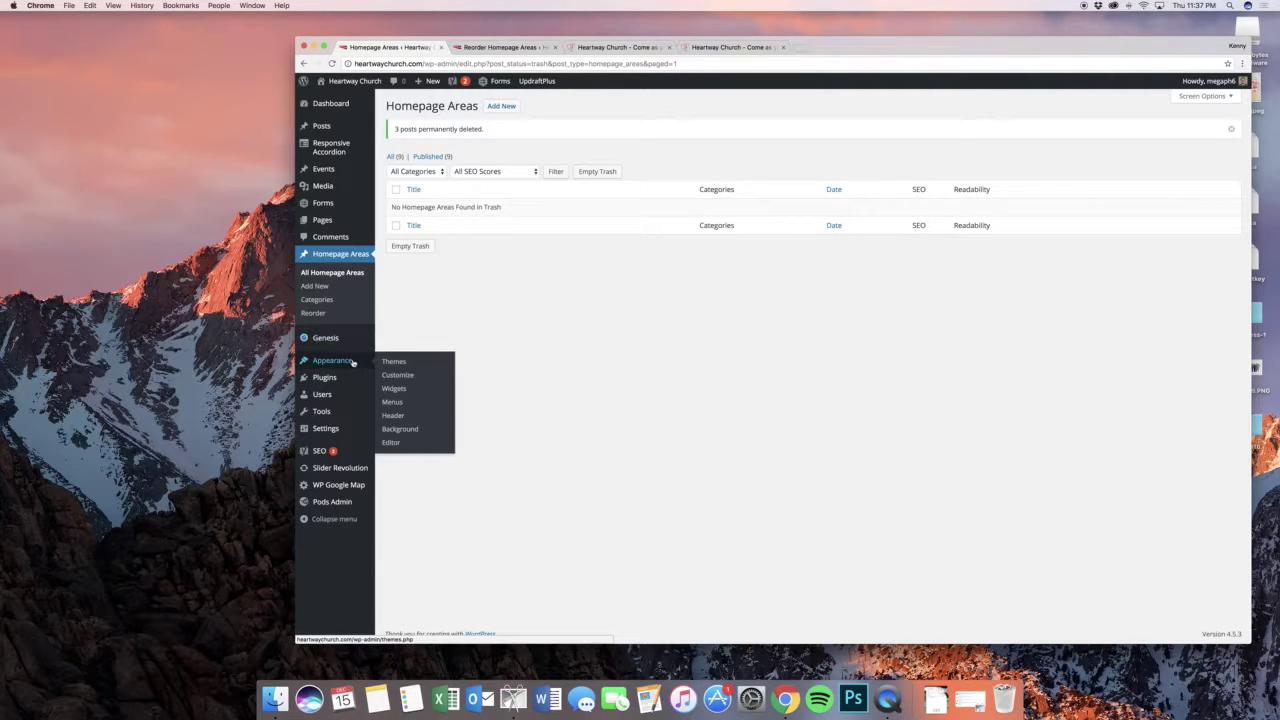
Expand both Sub Footer widget areas and check where the VOLUNTEER widget's Learn More link points
click(392, 389)
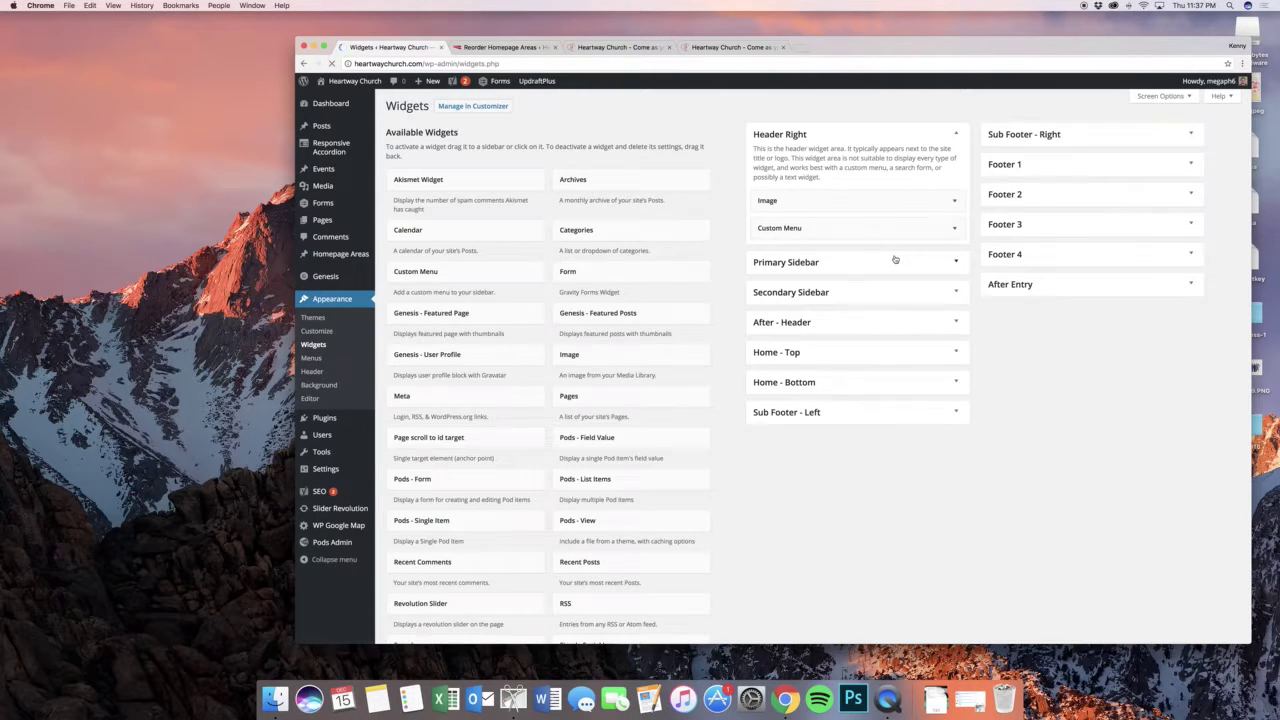
click(918, 412)
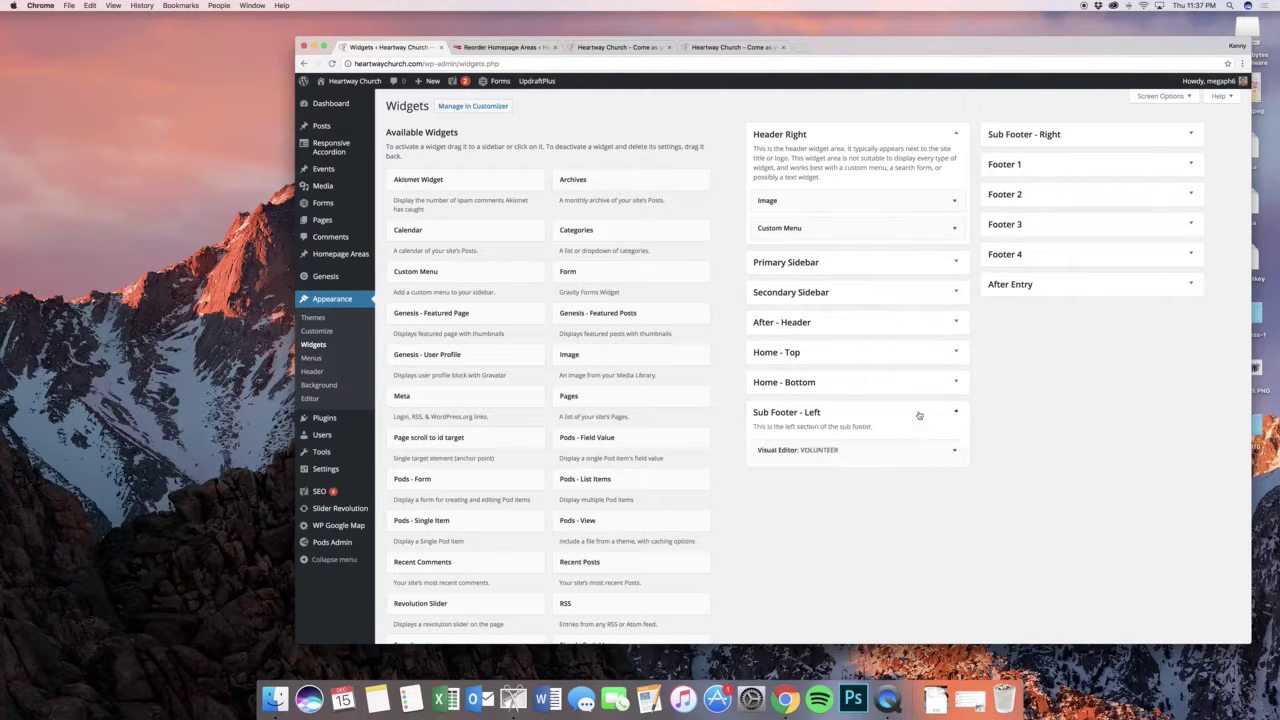
click(1045, 139)
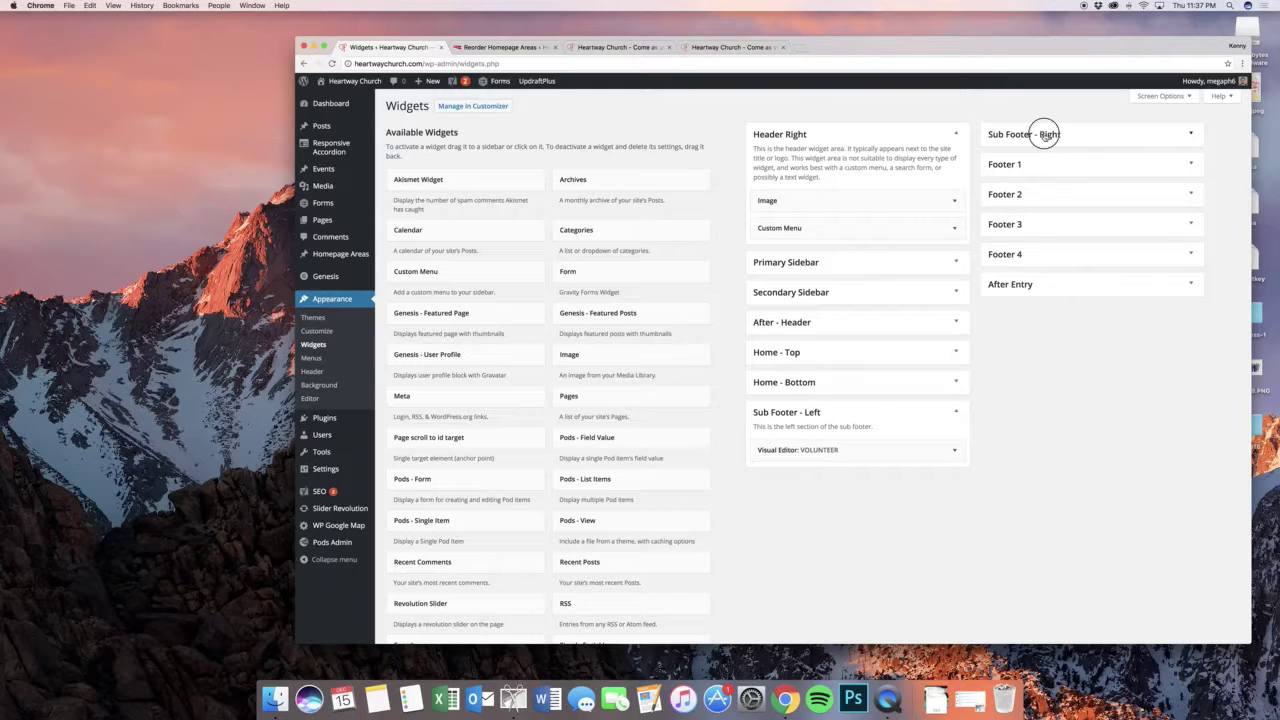
click(922, 451)
scroll(960, 452, down, 3)
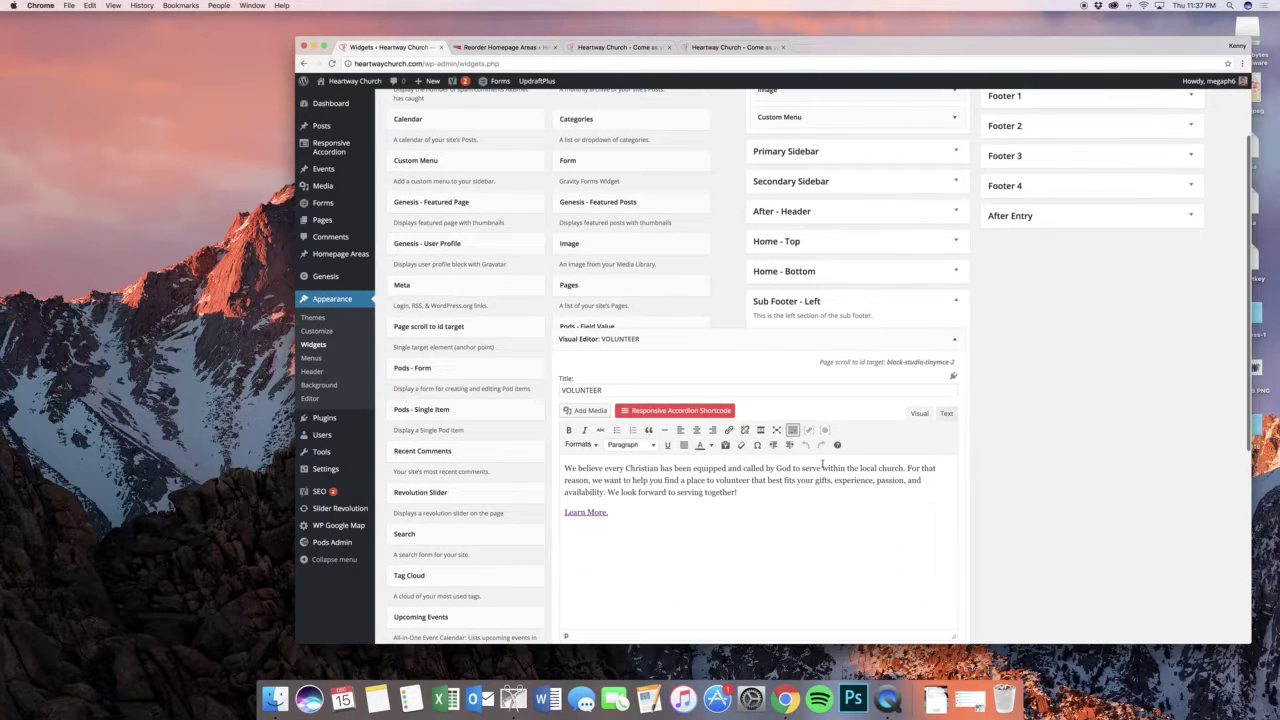
click(744, 516)
click(742, 492)
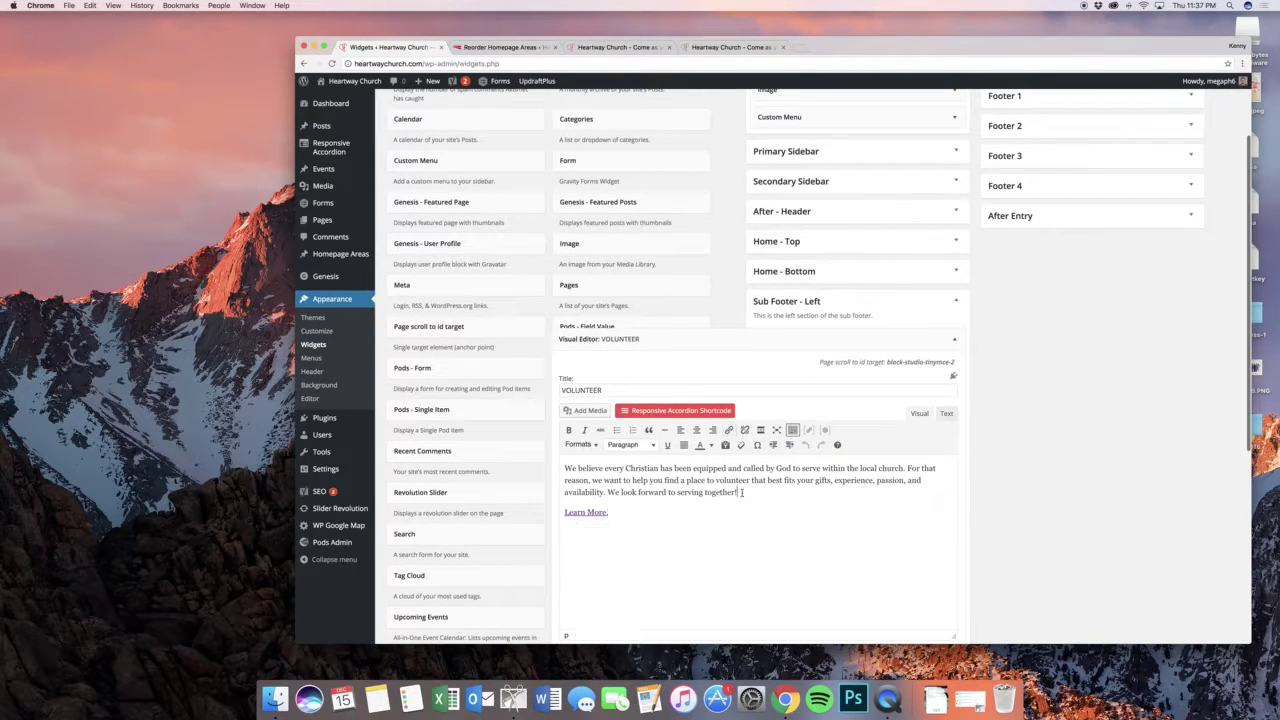
click(598, 514)
click(676, 494)
scroll(910, 494, up, 3)
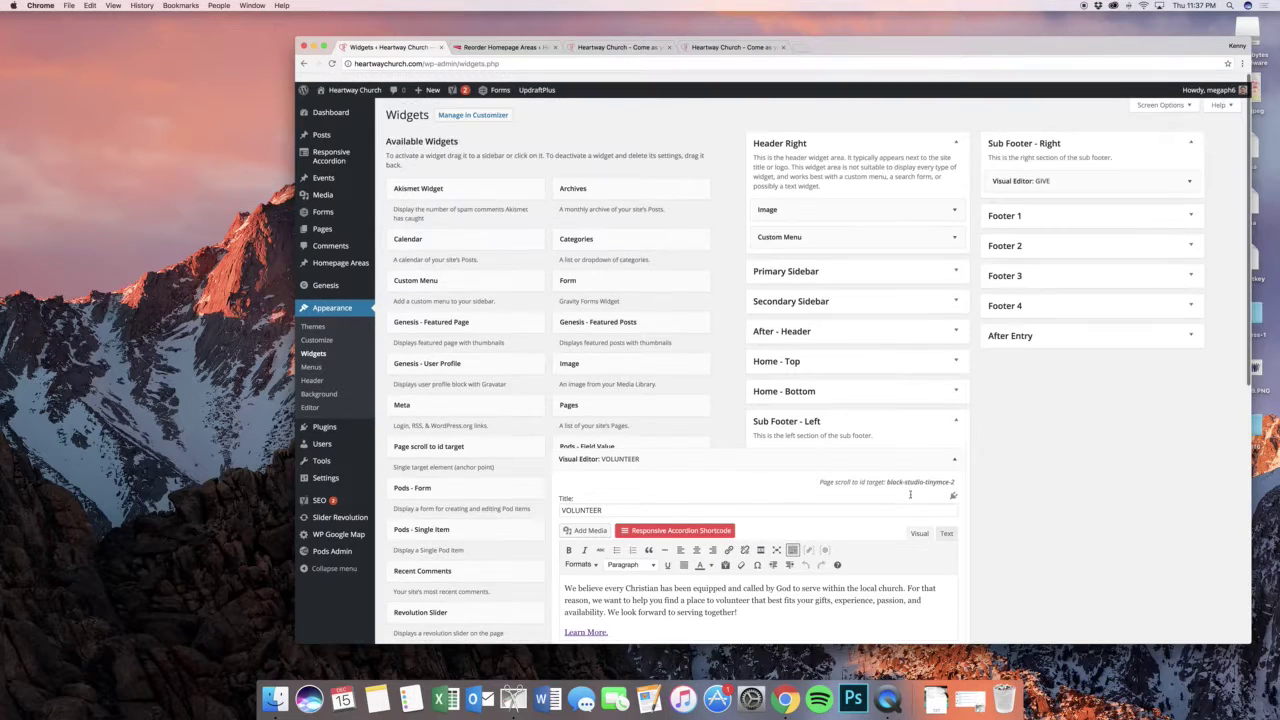
scroll(910, 494, down, 1)
Check the GIVE widget's Learn more link, then review the Header Right logo image widget
click(1100, 172)
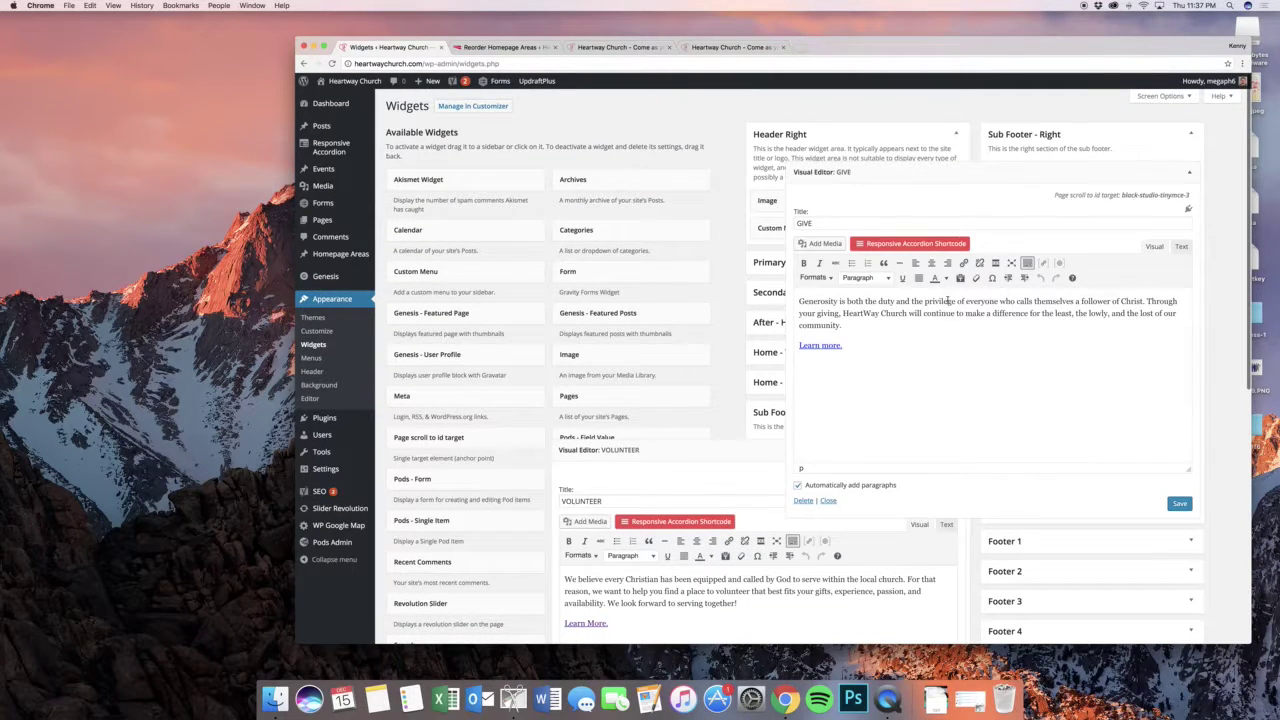
click(820, 345)
click(1039, 172)
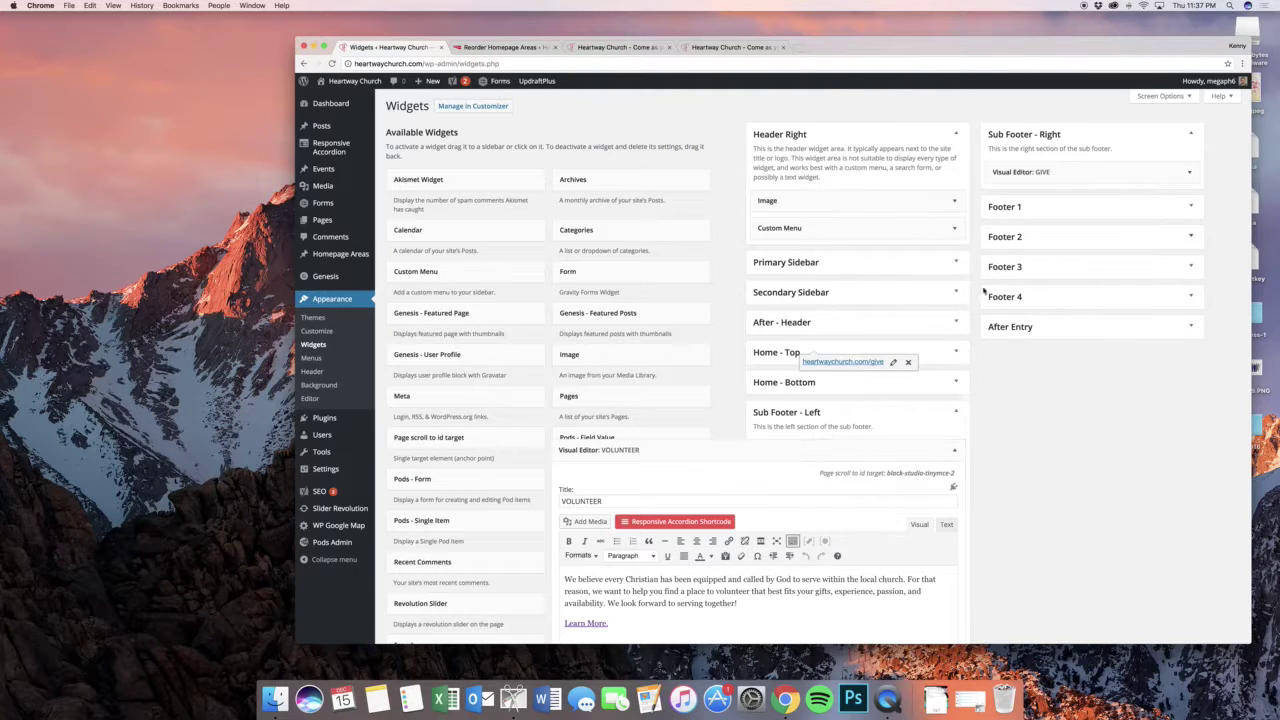
click(900, 449)
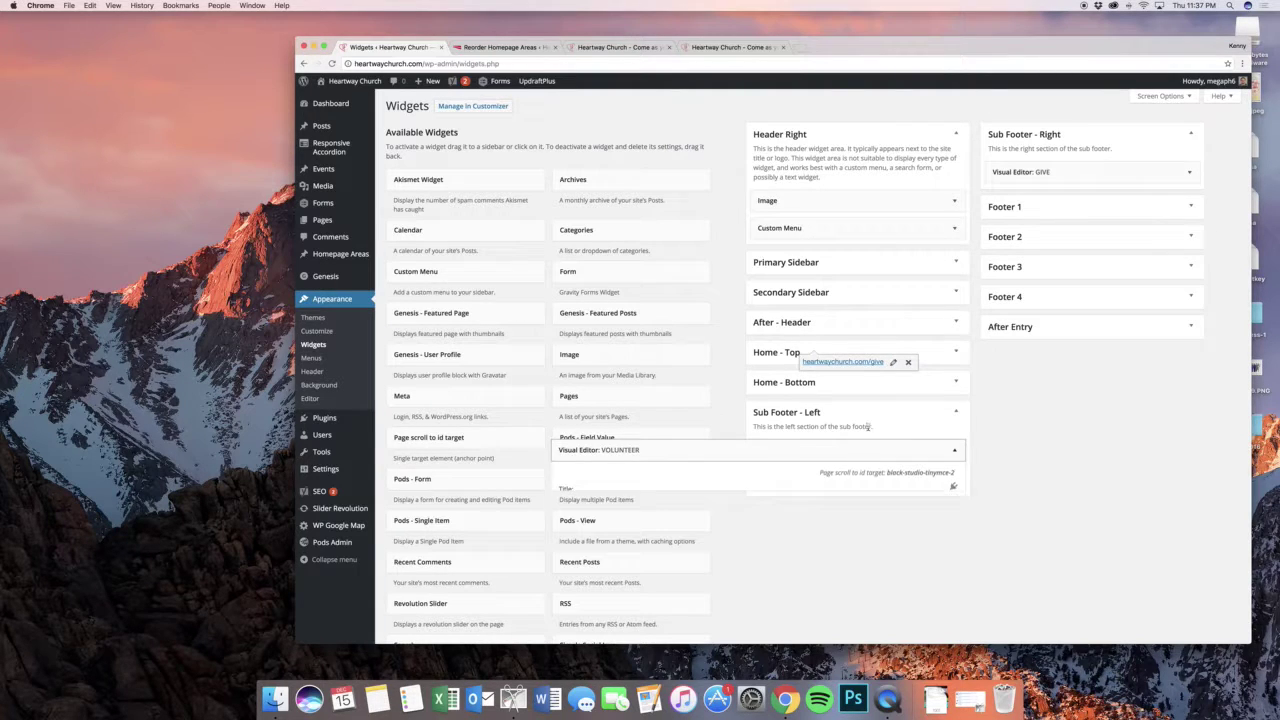
click(893, 205)
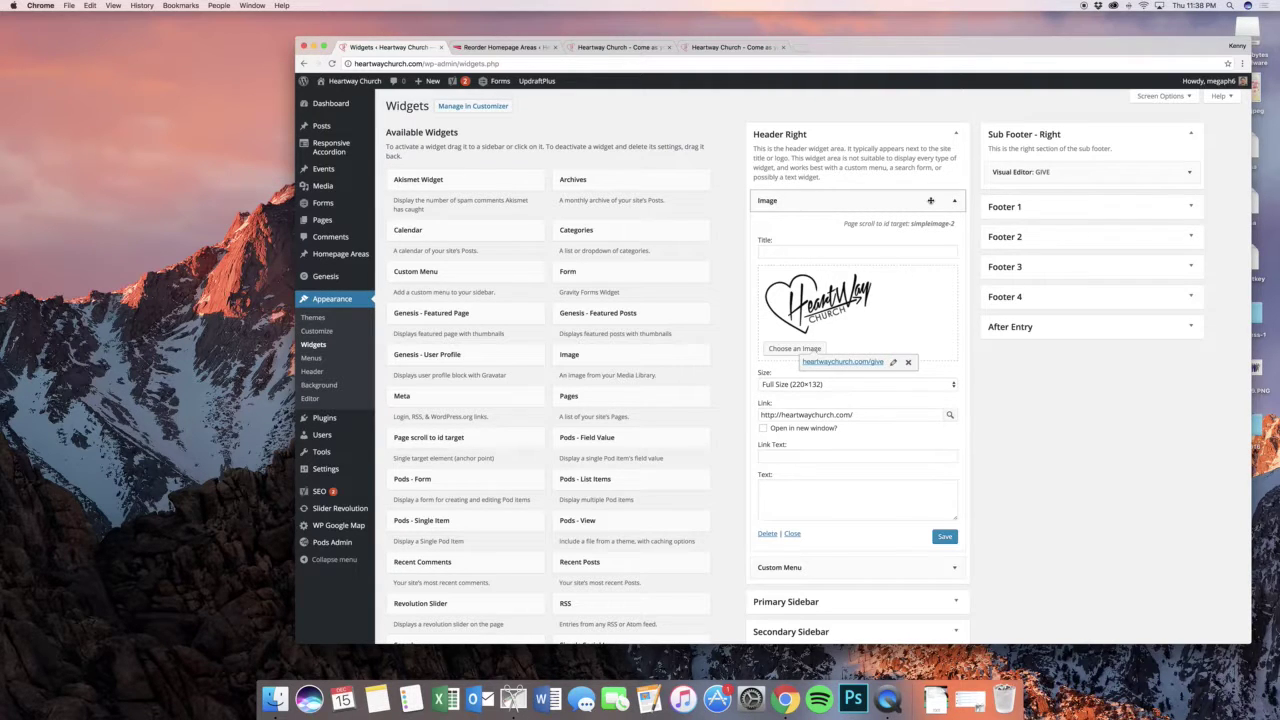
click(954, 200)
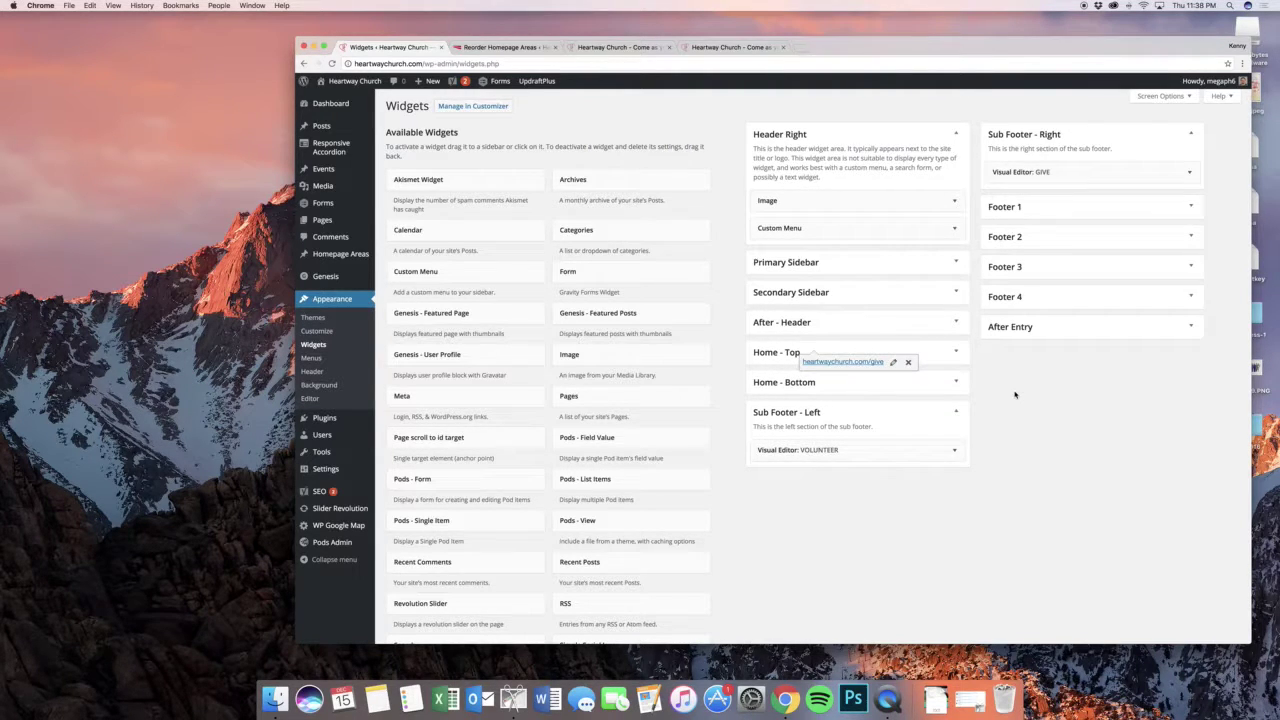
Expand the After - Header, both sidebars, Home - Bottom and Footer 1–4 widget areas
click(951, 326)
click(944, 300)
click(941, 266)
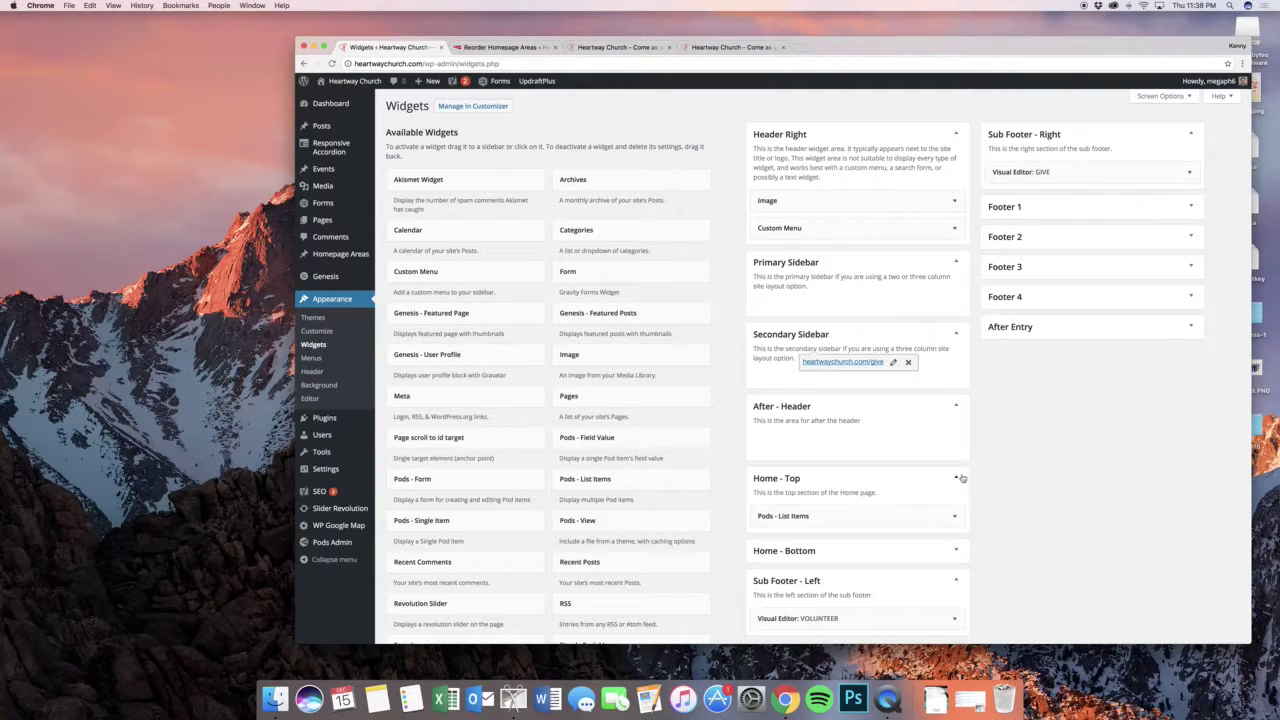
click(951, 549)
scroll(997, 486, down, 5)
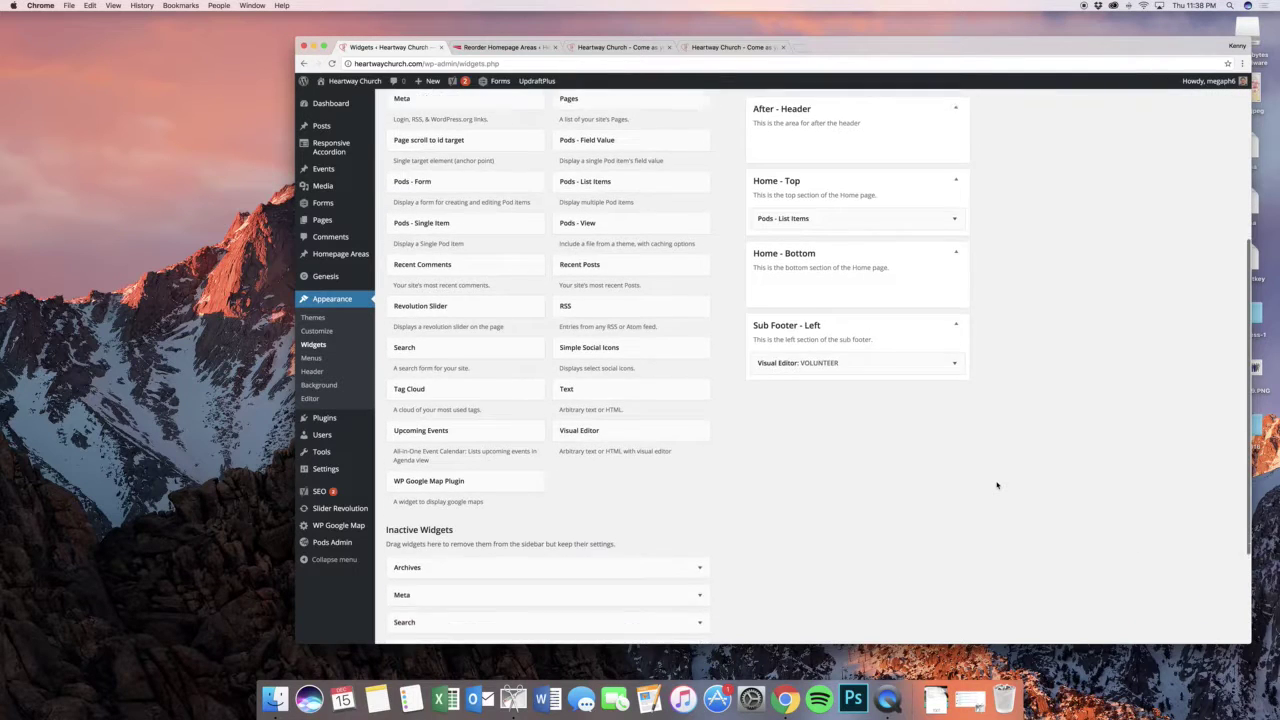
scroll(997, 486, up, 5)
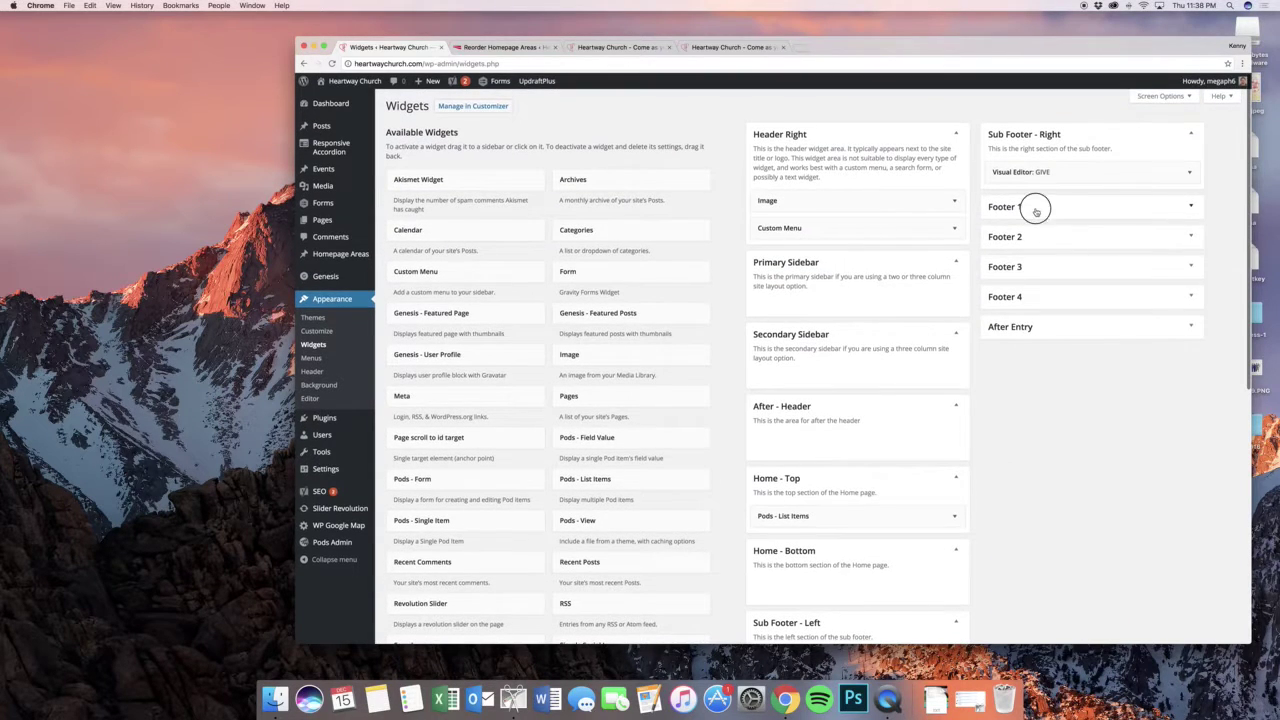
click(1036, 209)
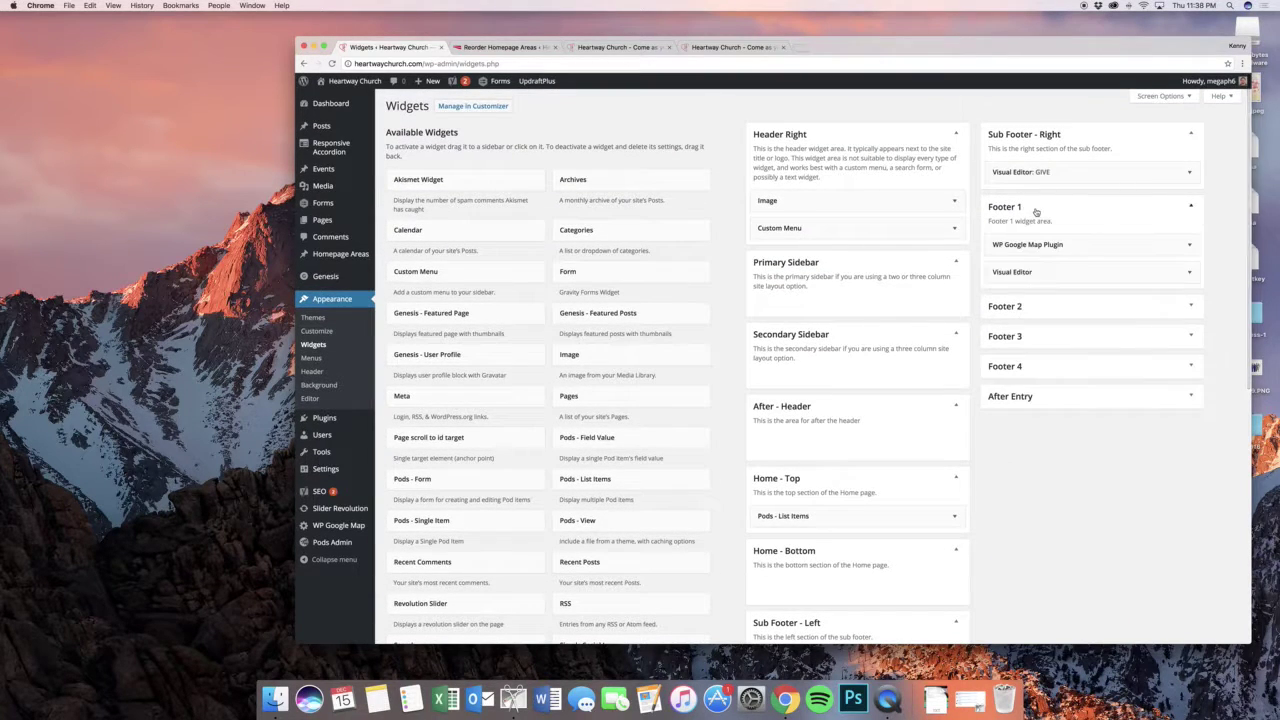
click(1031, 307)
click(1060, 404)
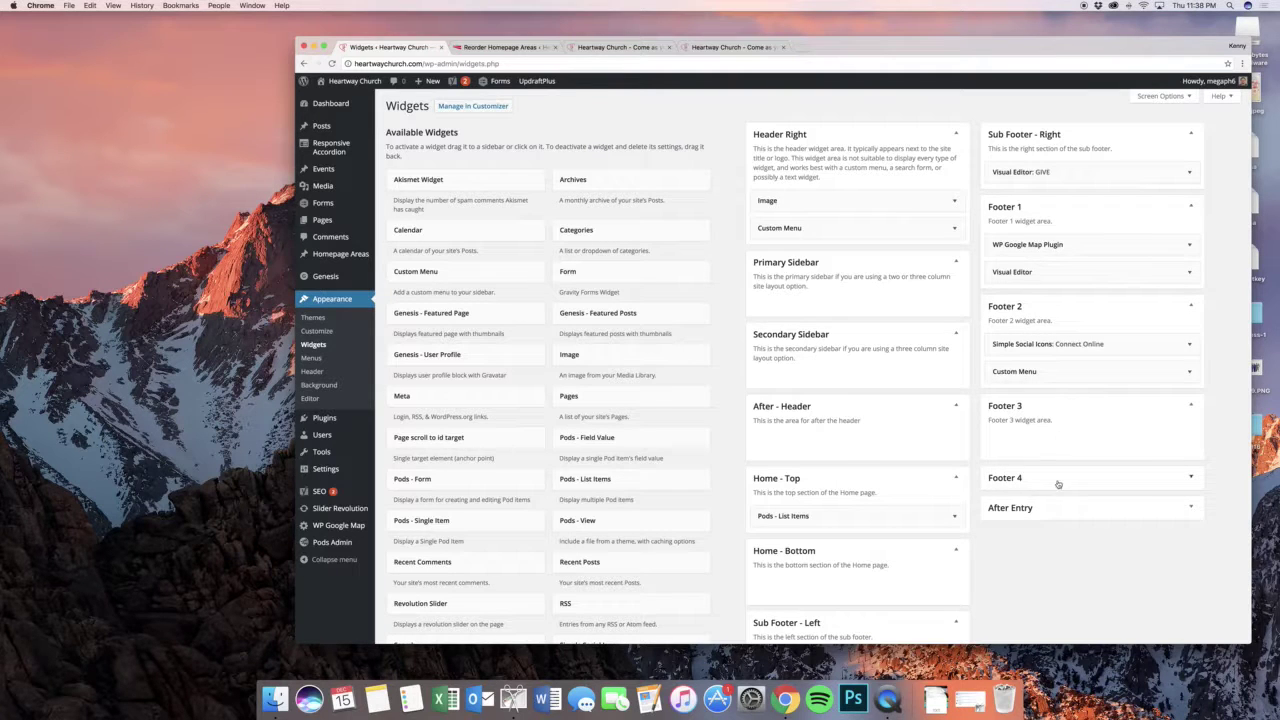
click(1059, 477)
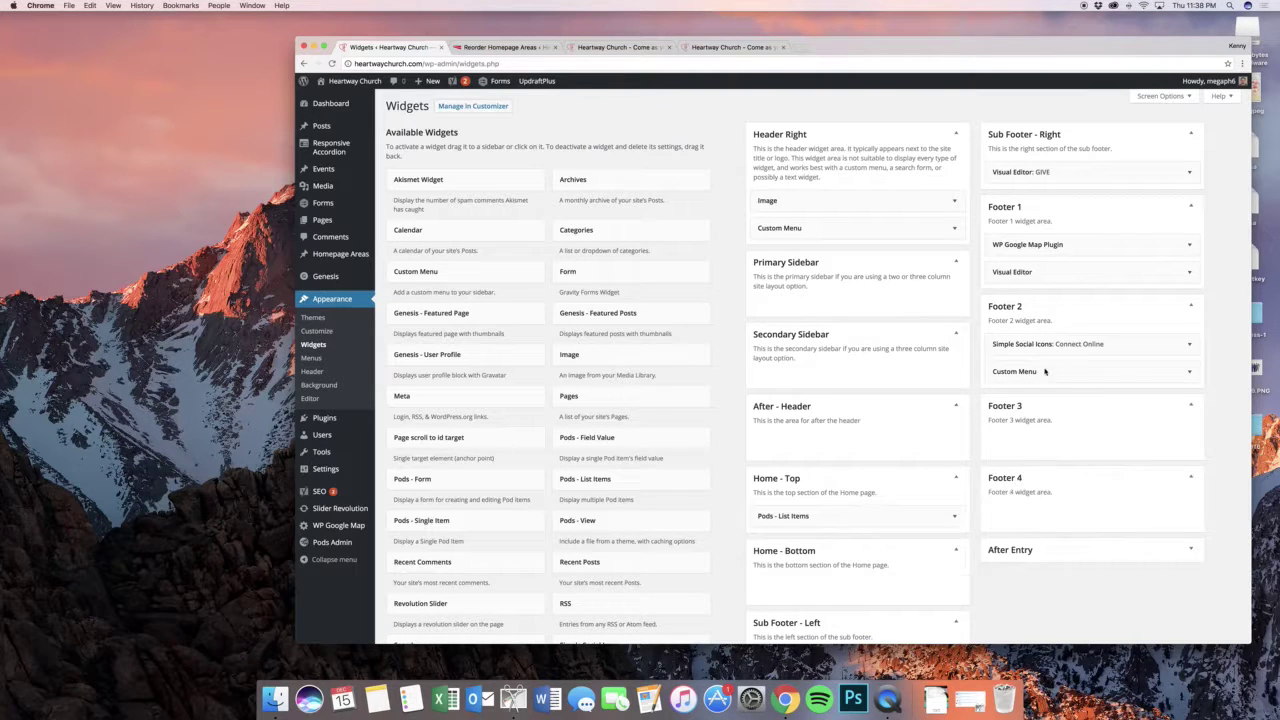
Review Footer 1's map widget, keeping Heartway as the map, and its address text widget
click(1085, 250)
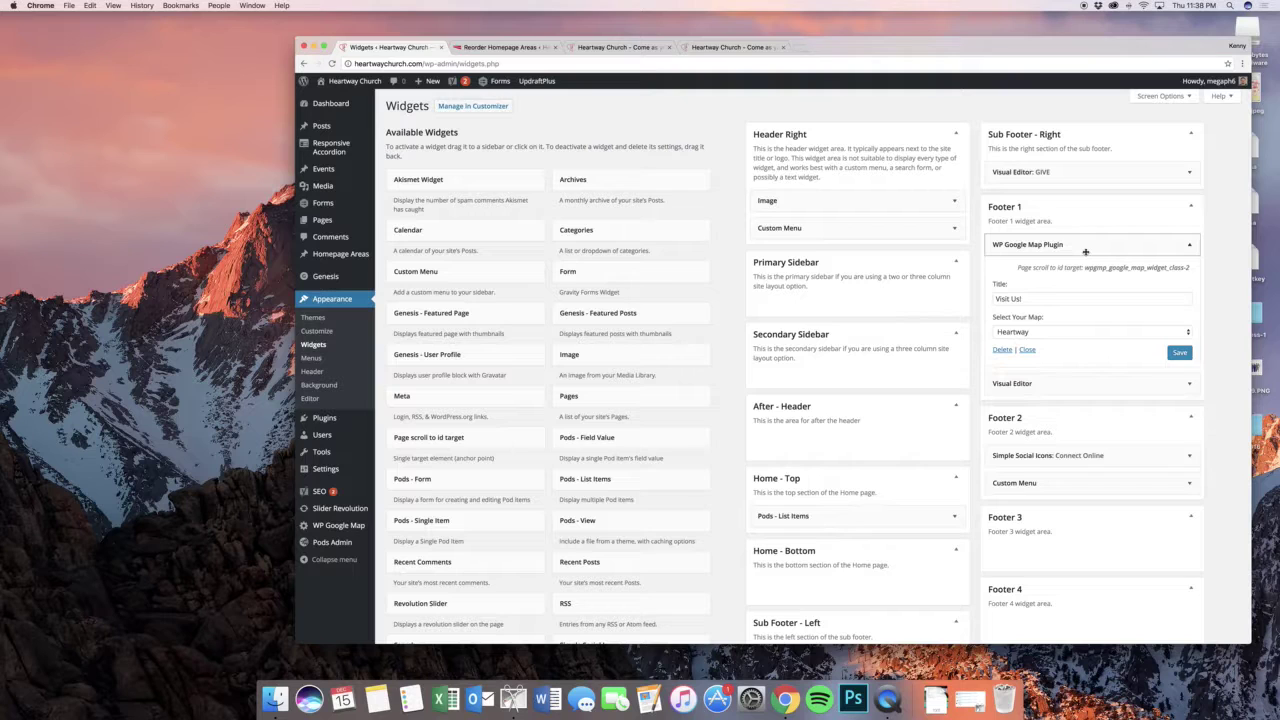
click(1088, 331)
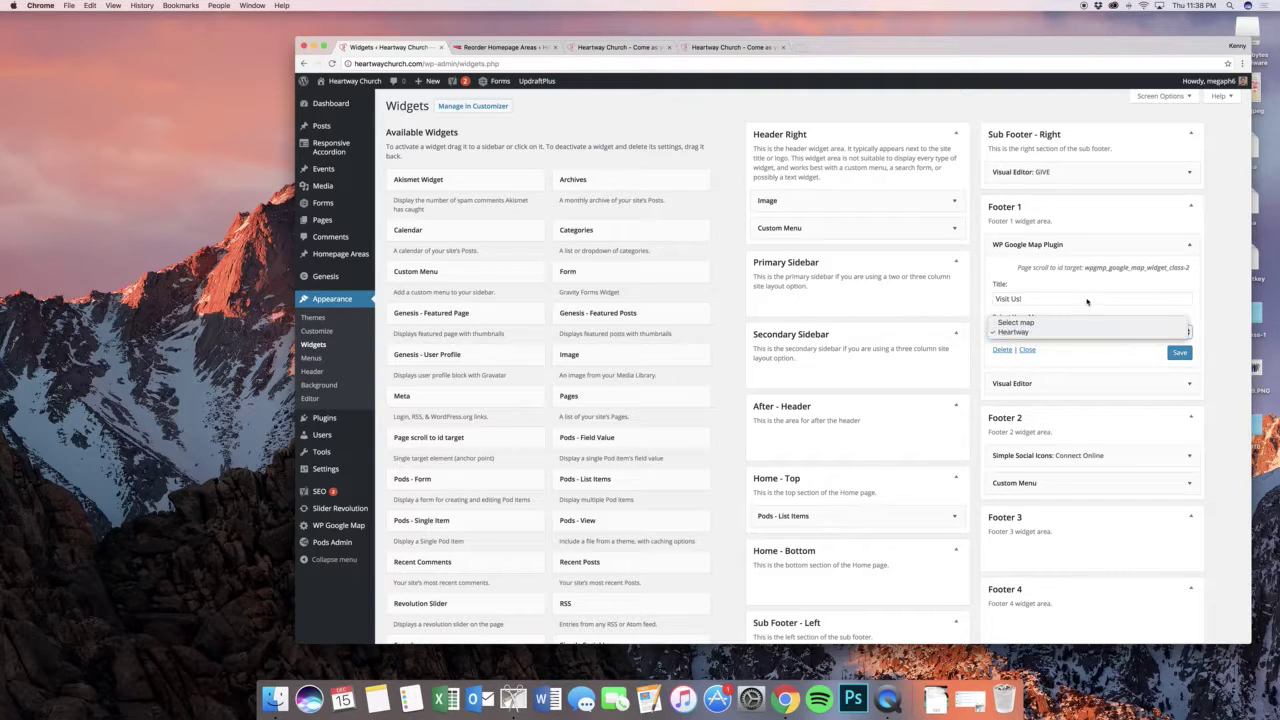
click(1074, 245)
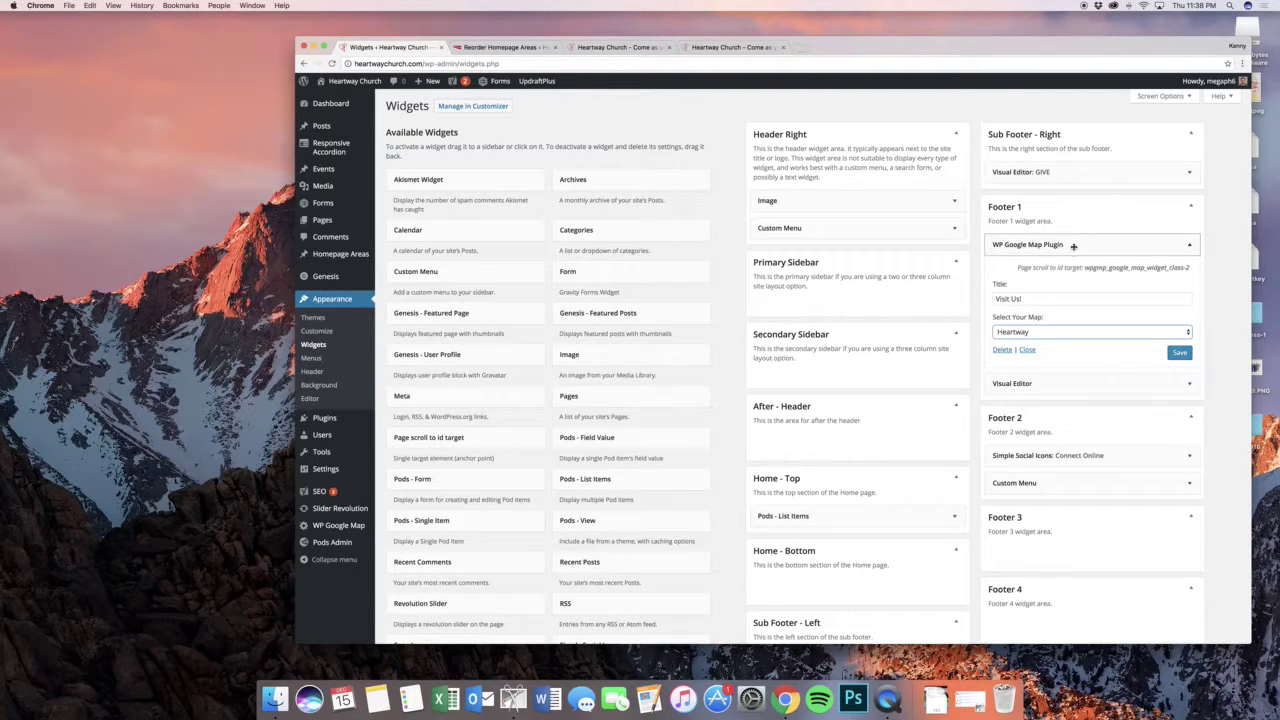
click(1073, 245)
click(1075, 276)
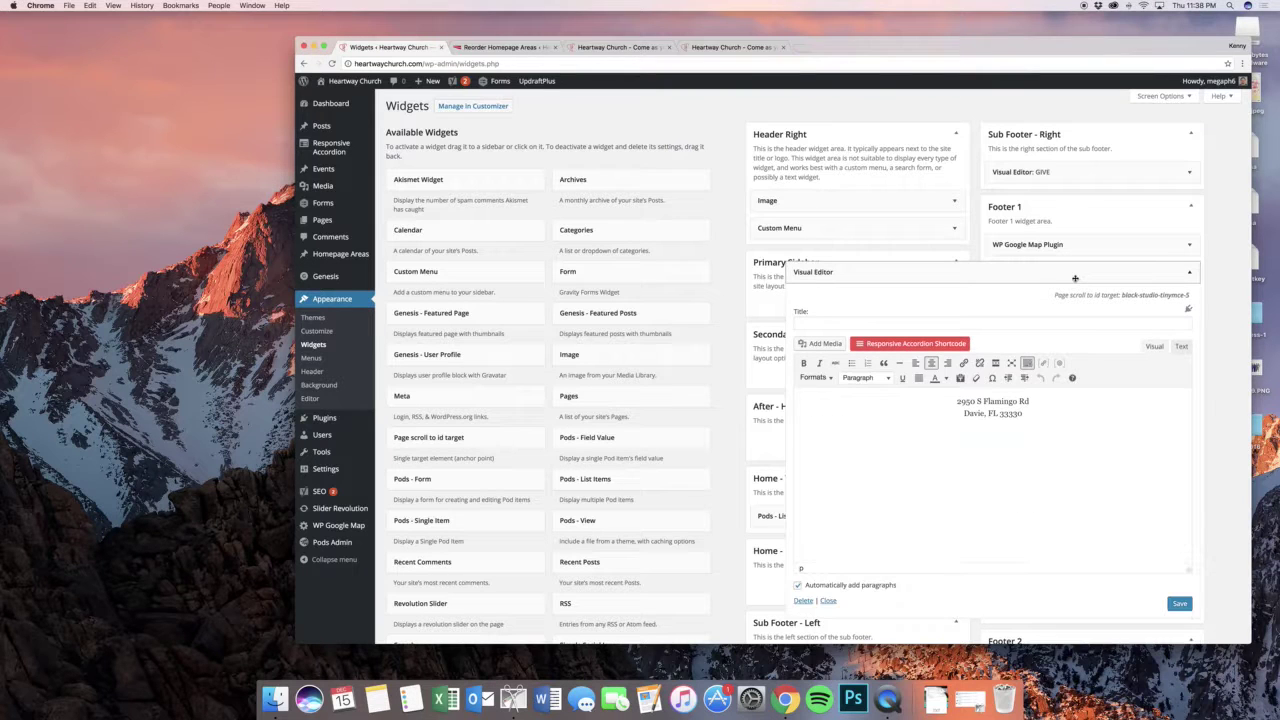
click(1075, 277)
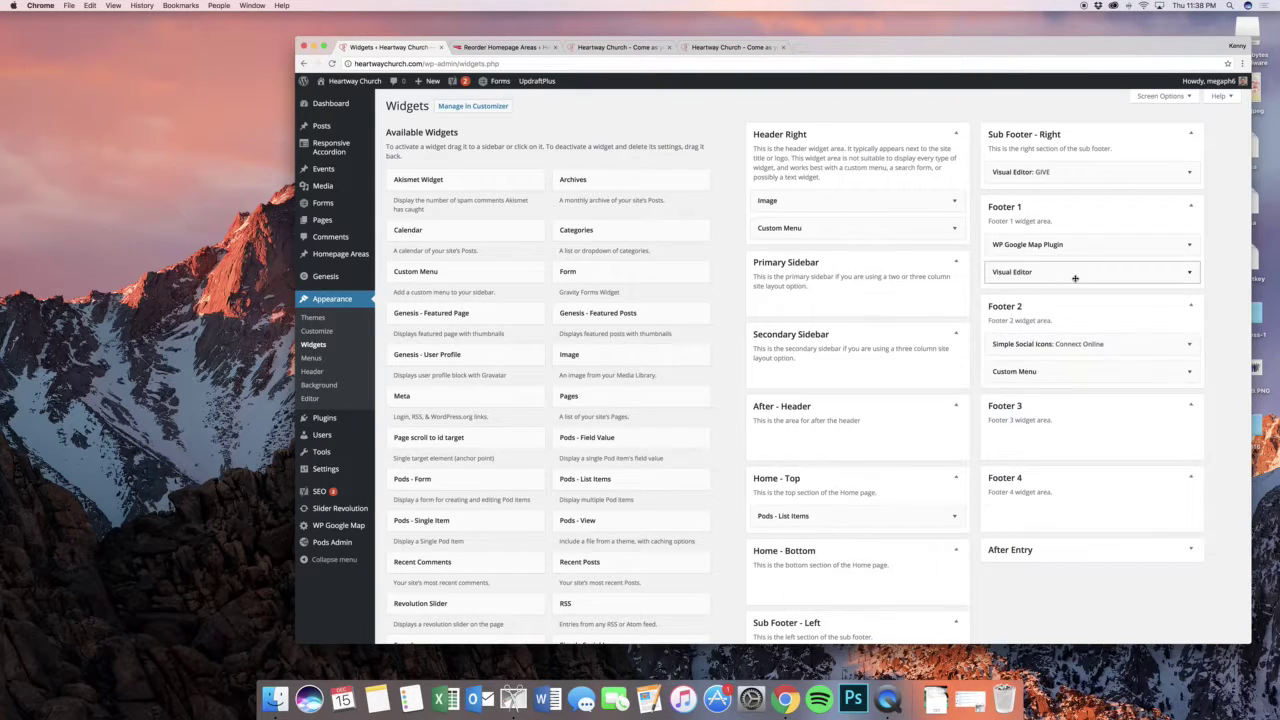
Check the Simple Social Icons Facebook URI and review Footer 2's Custom Menu widget
click(1100, 345)
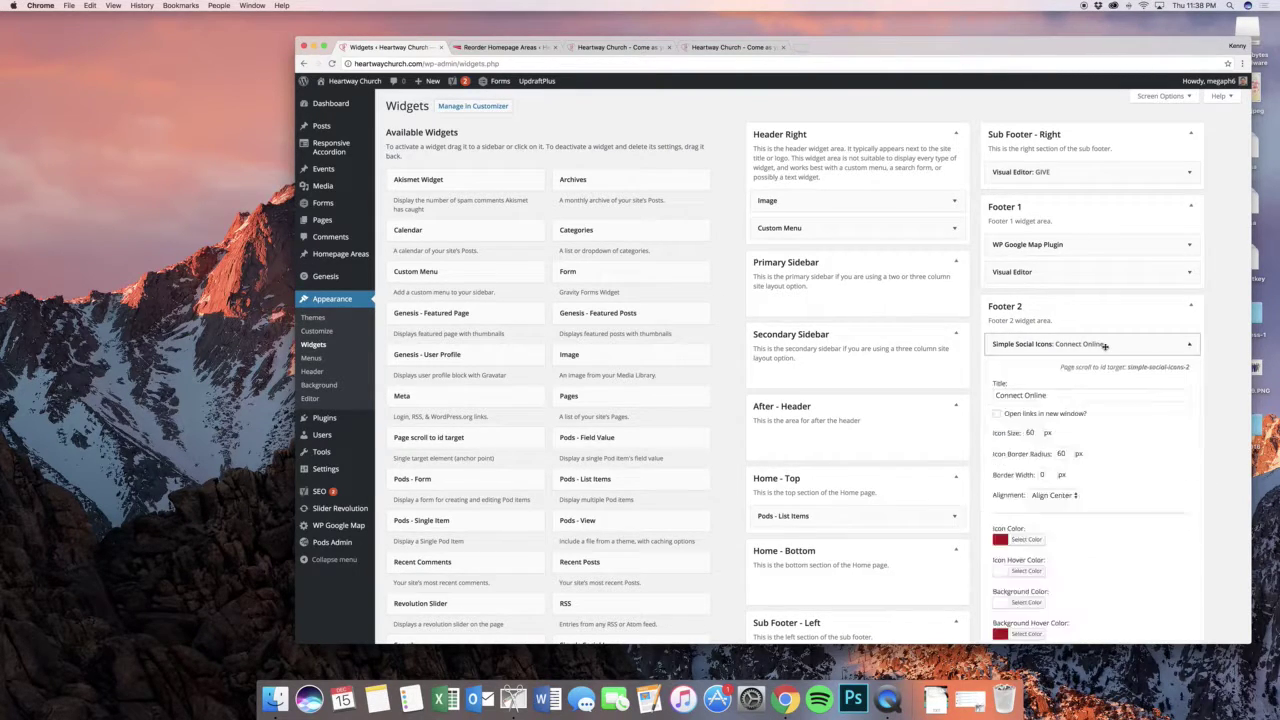
scroll(1105, 347, down, 5)
scroll(1105, 347, down, 6)
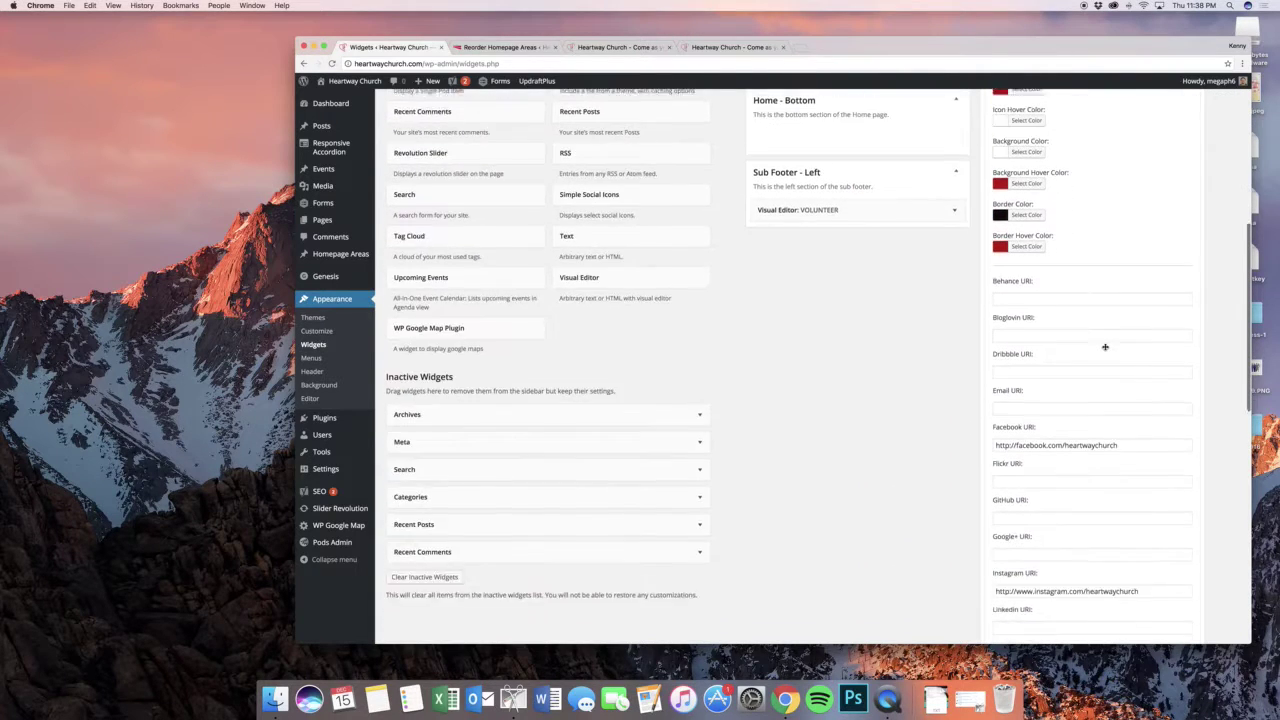
click(1091, 323)
scroll(1089, 340, down, 3)
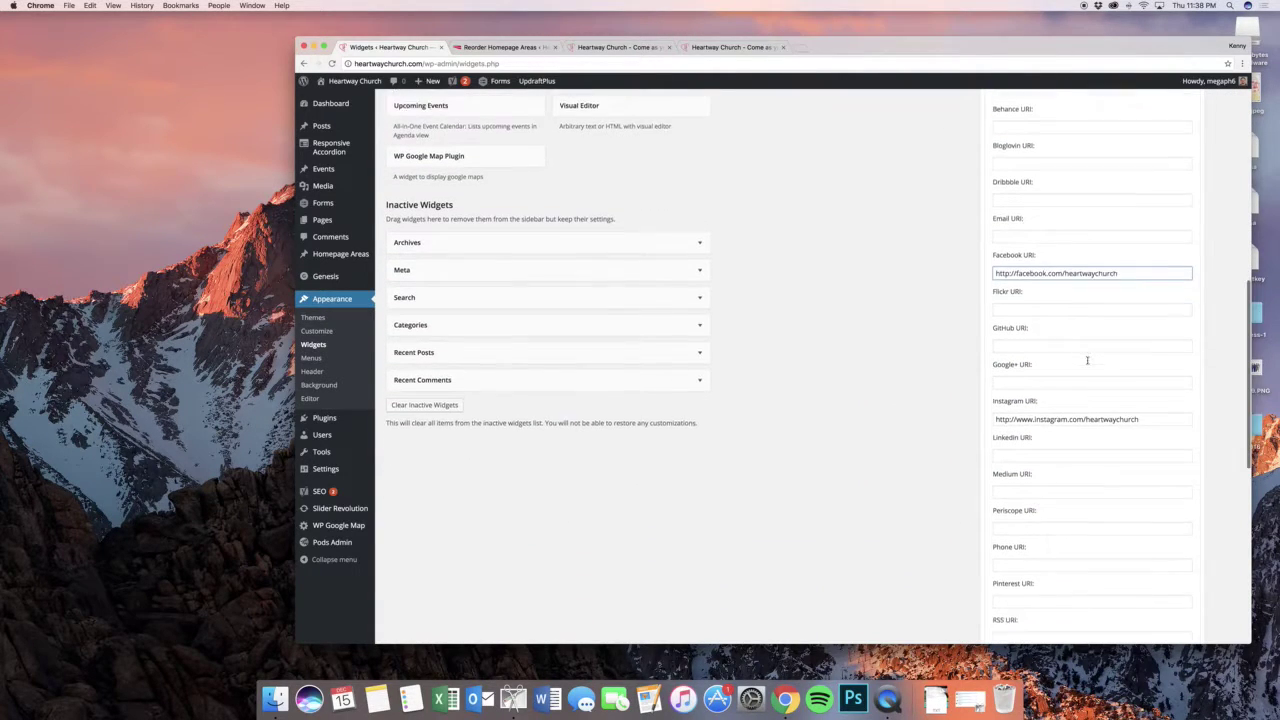
scroll(1087, 360, down, 5)
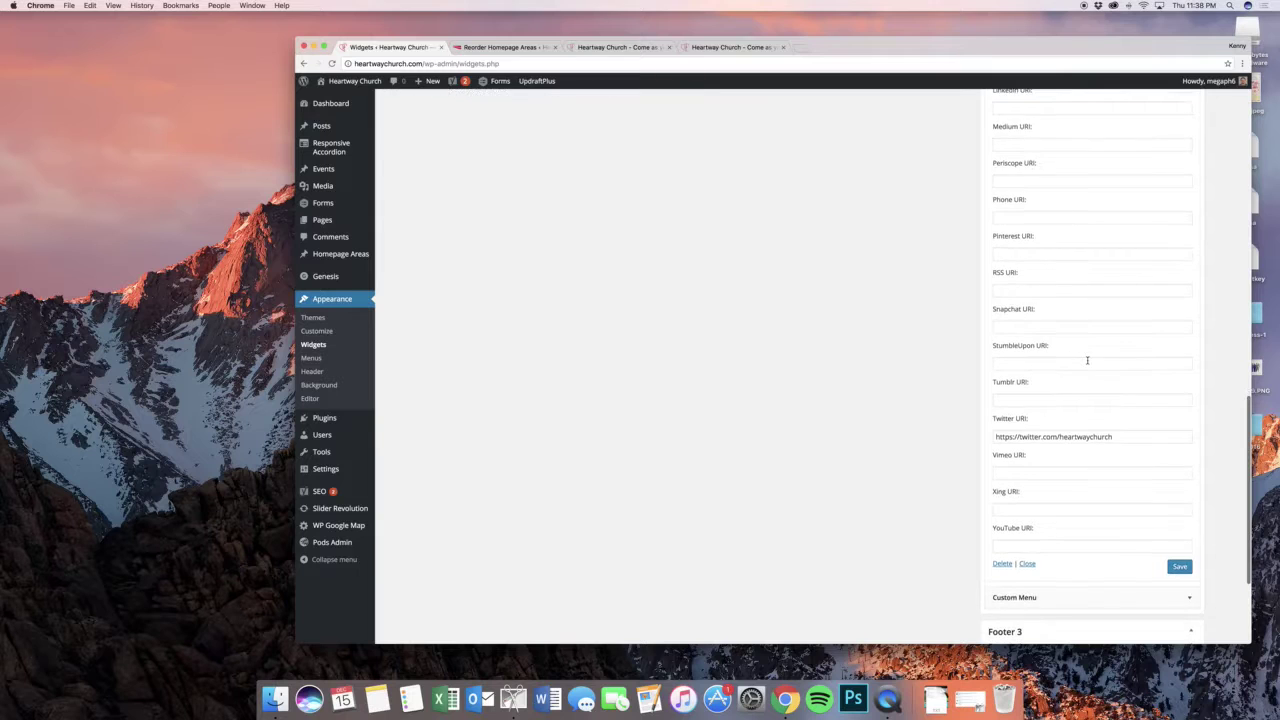
scroll(1087, 360, up, 10)
scroll(1087, 360, up, 7)
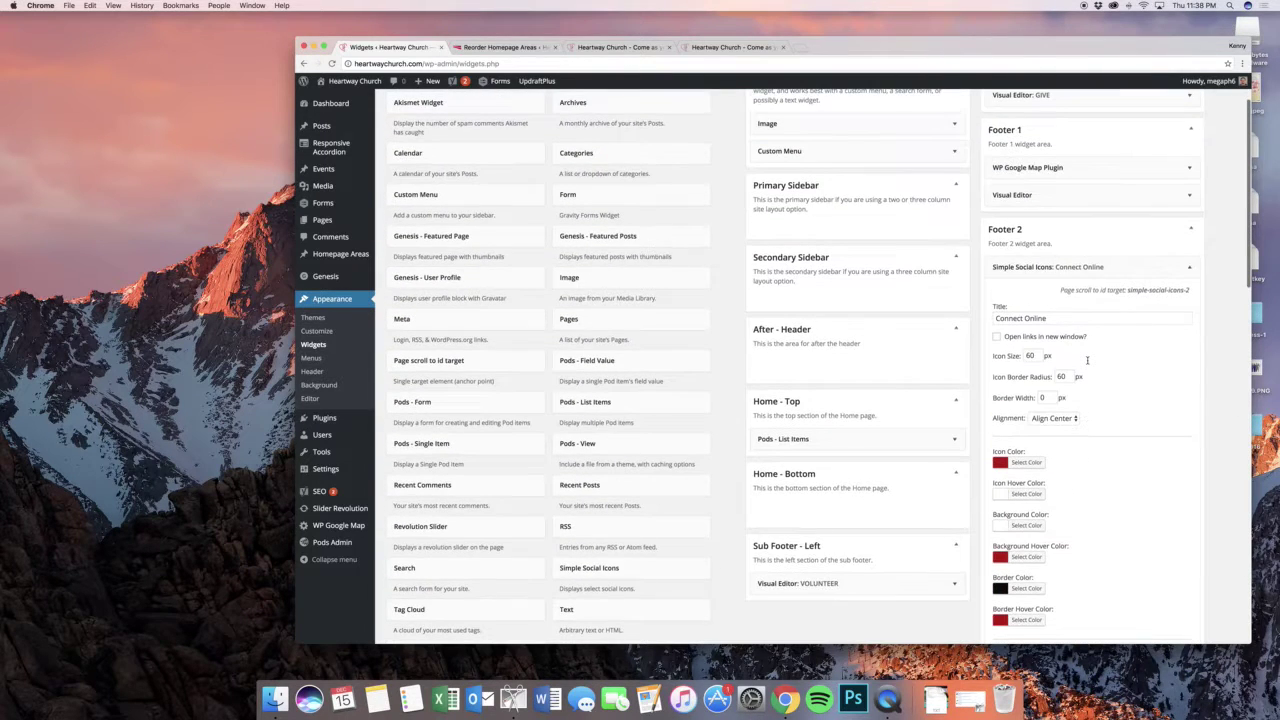
click(1099, 266)
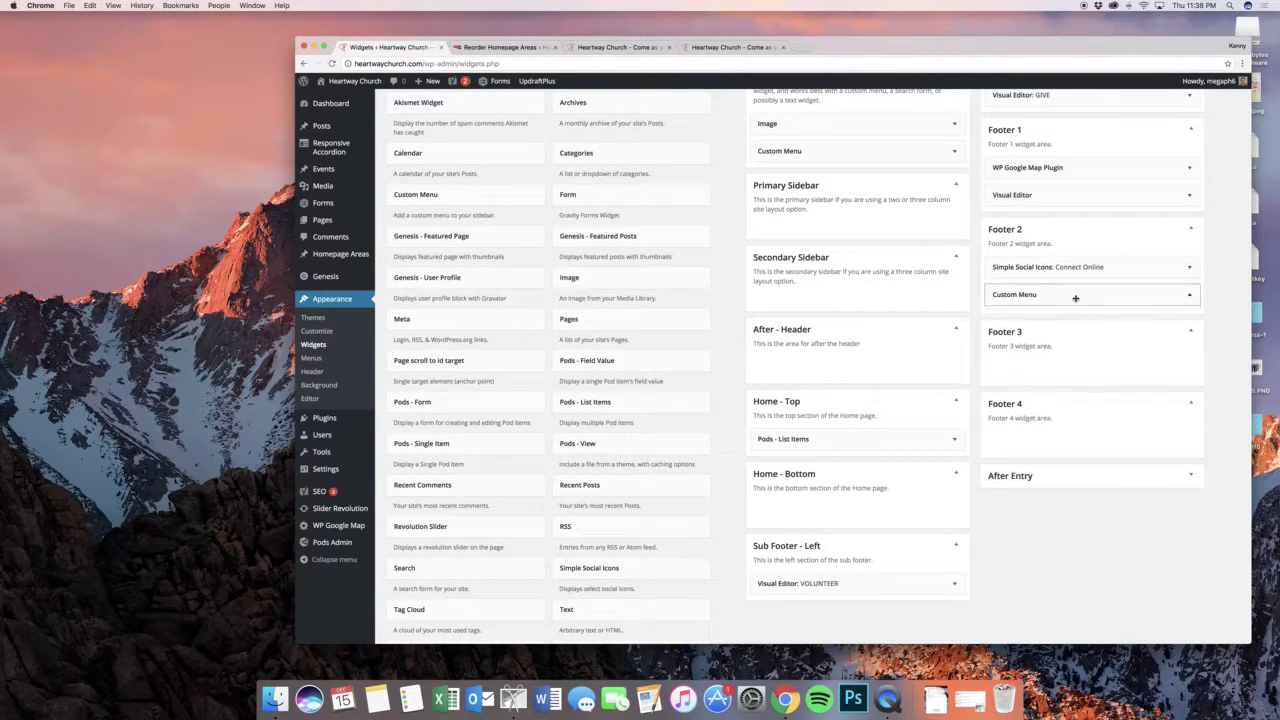
click(1073, 295)
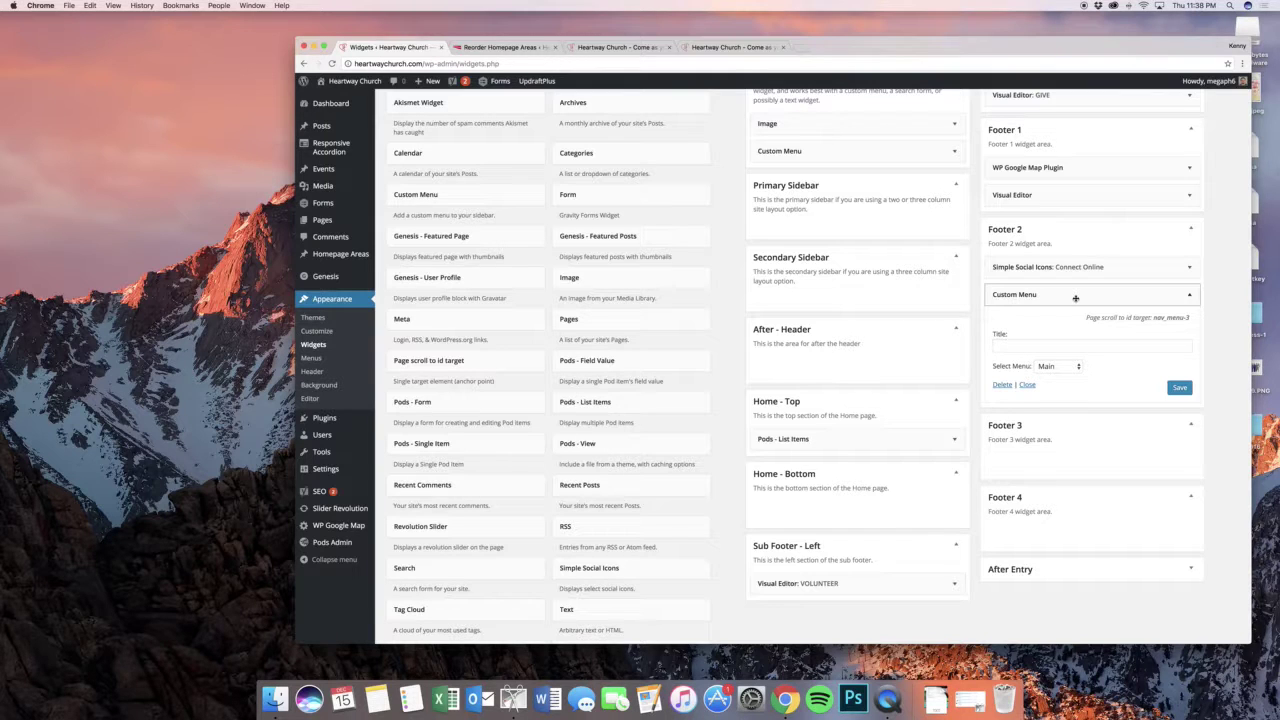
click(1075, 296)
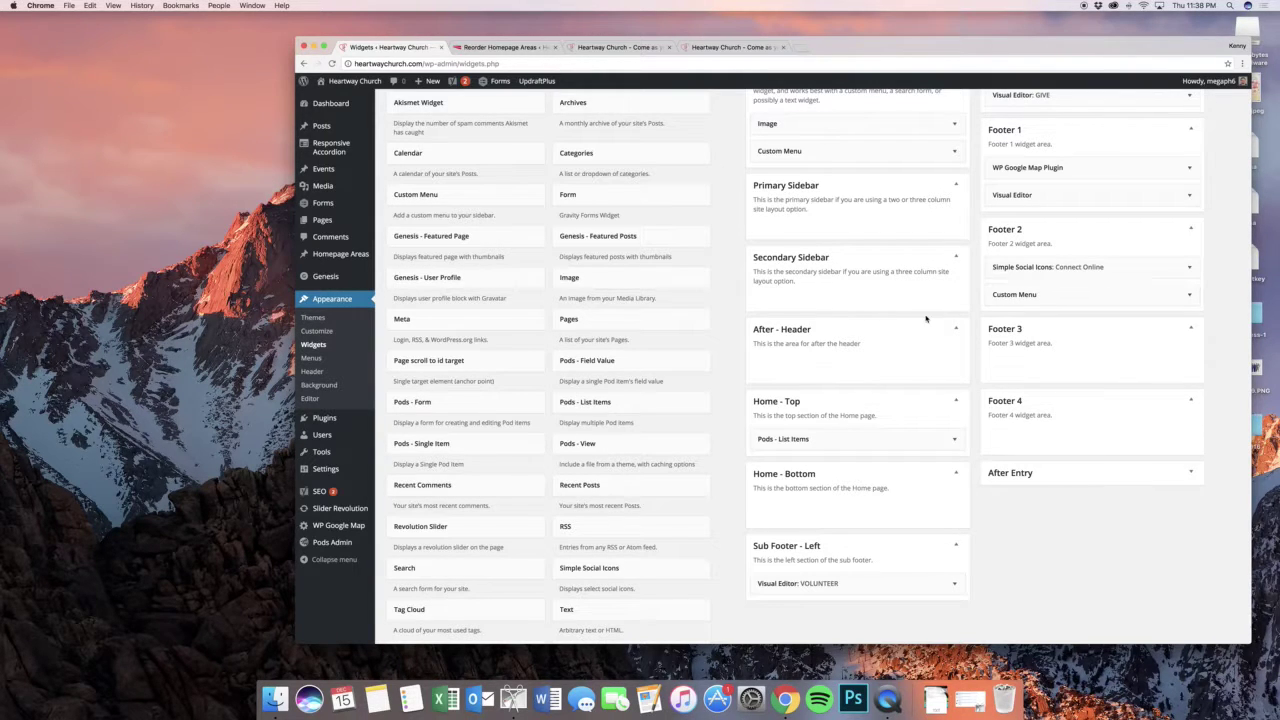
mouse_move(351, 421)
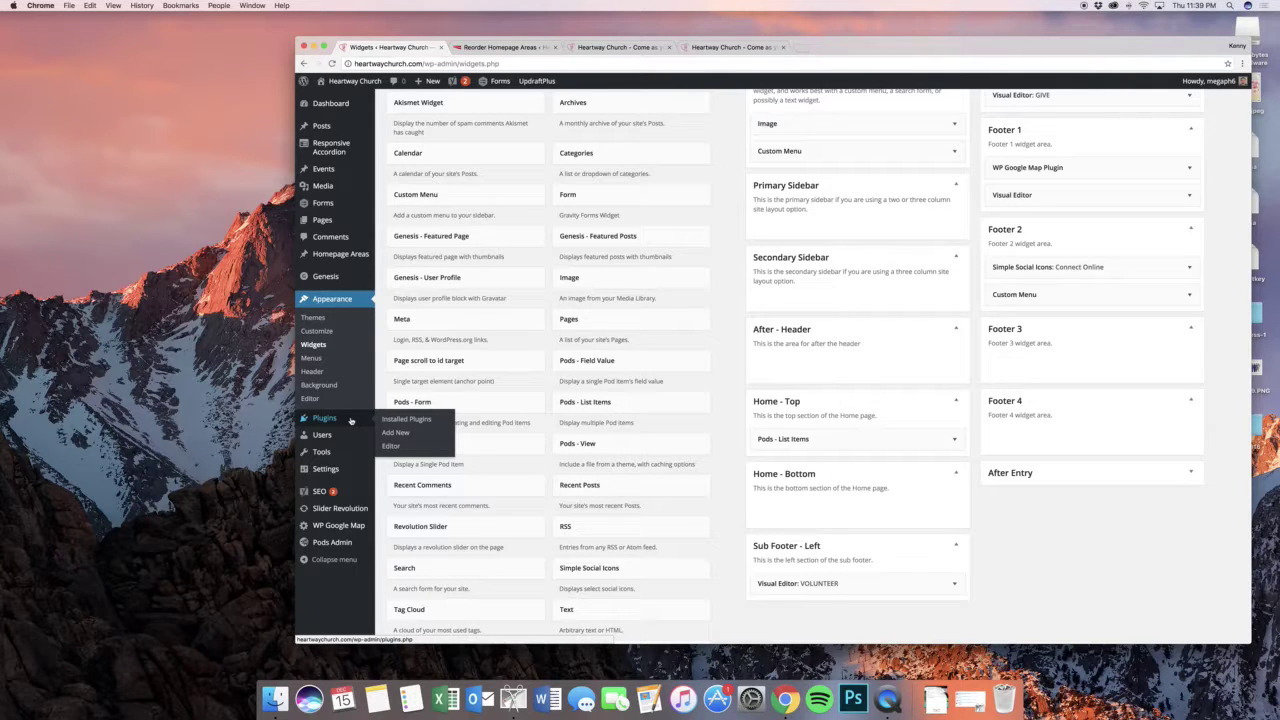
Delete the third user and confirm, leaving one Administrator and one Subscriber
click(423, 434)
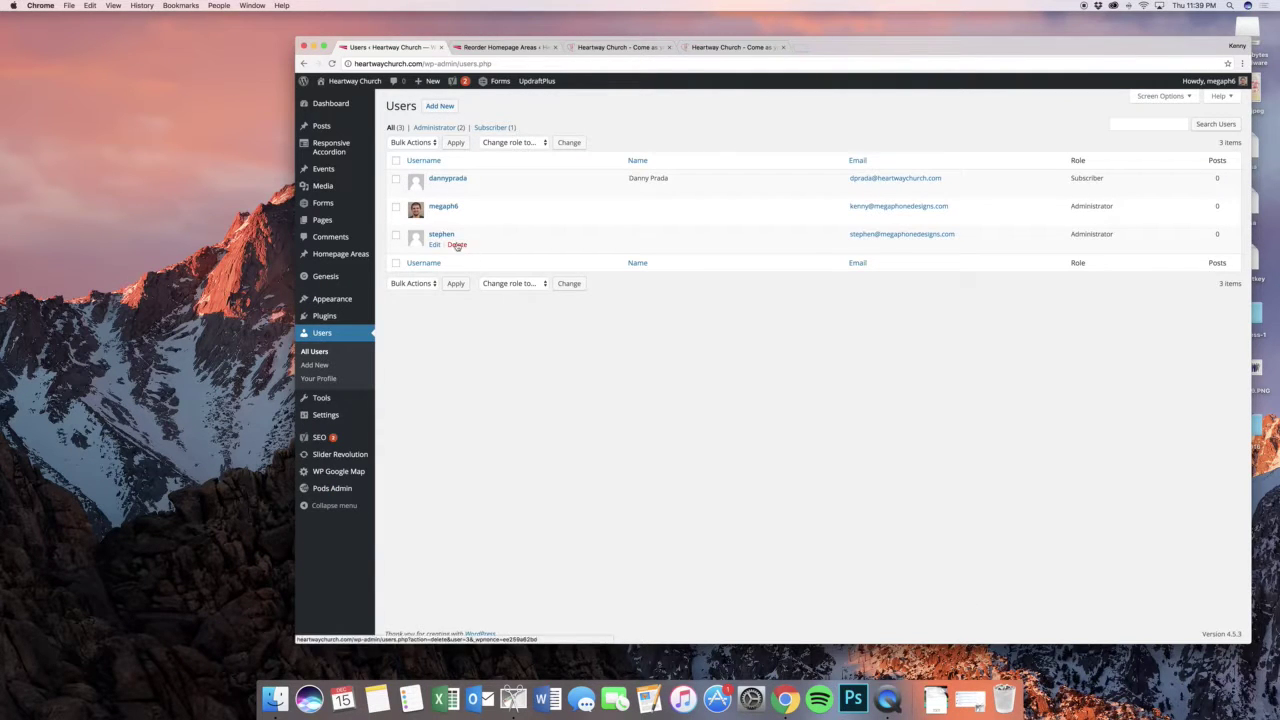
click(457, 246)
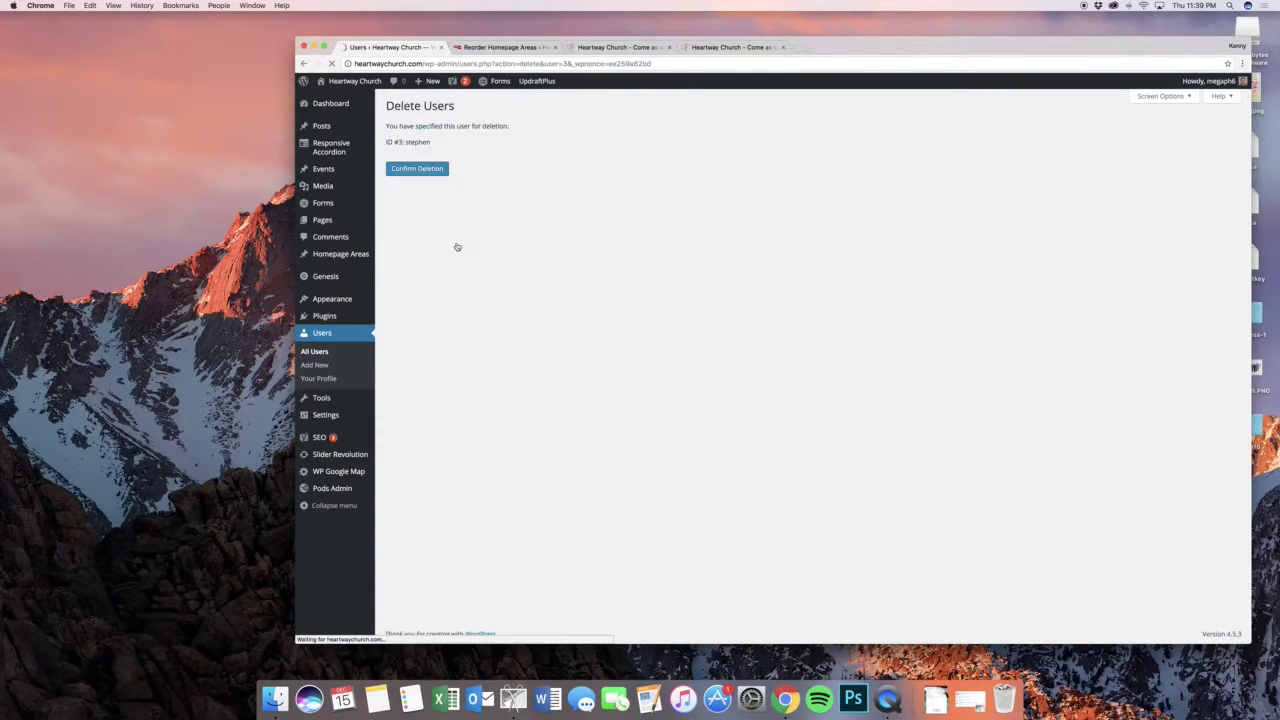
click(429, 170)
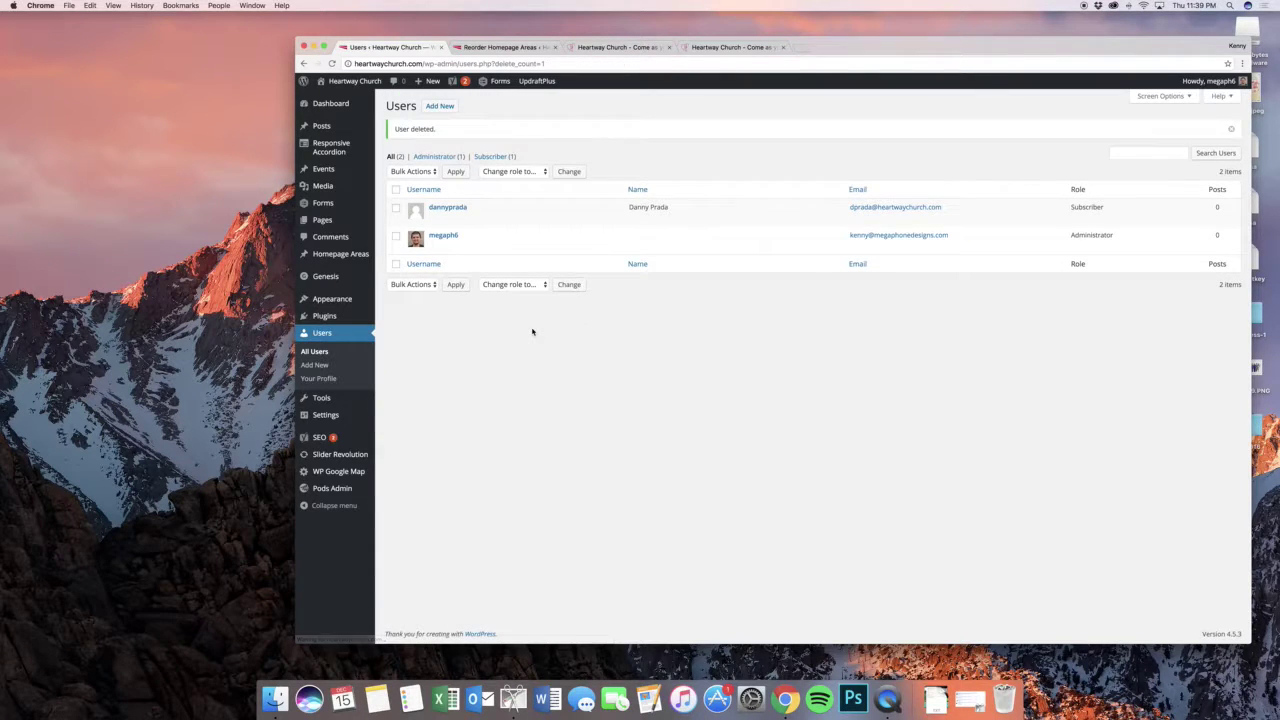
mouse_move(491, 209)
Open the Add New User form, reveal the password field, and accept a weak placeholder password
click(318, 365)
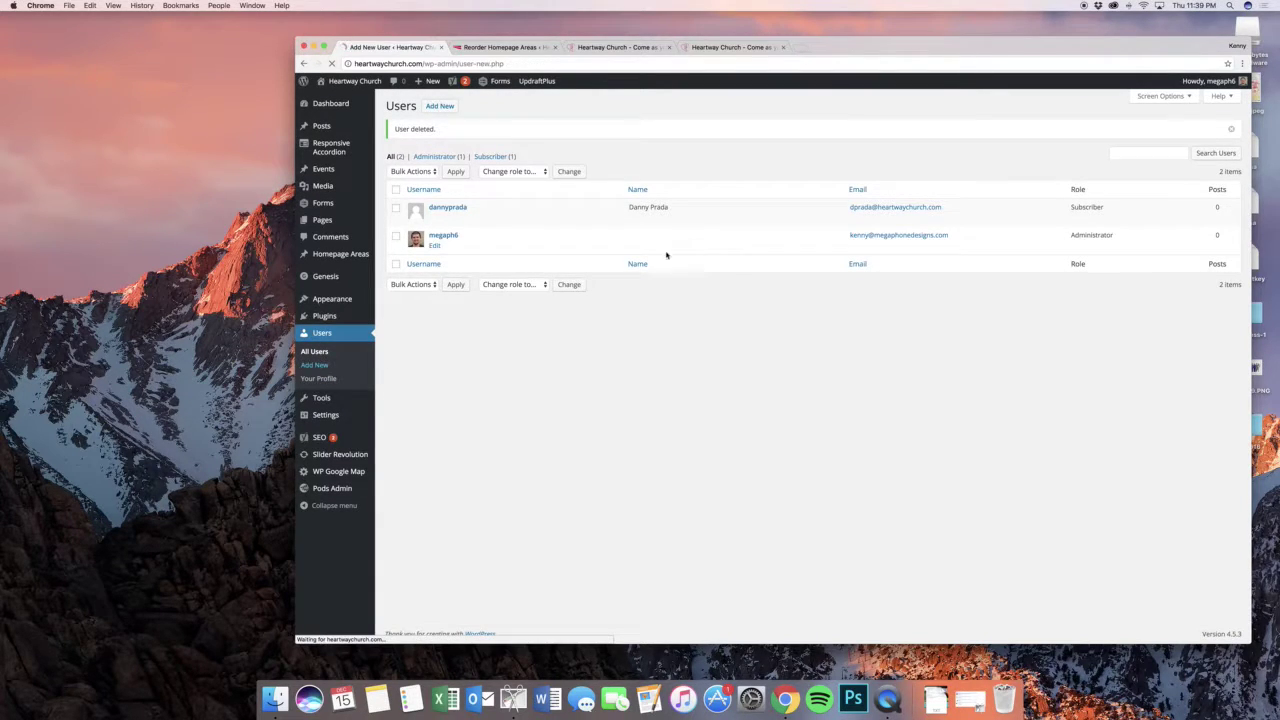
click(543, 152)
click(528, 179)
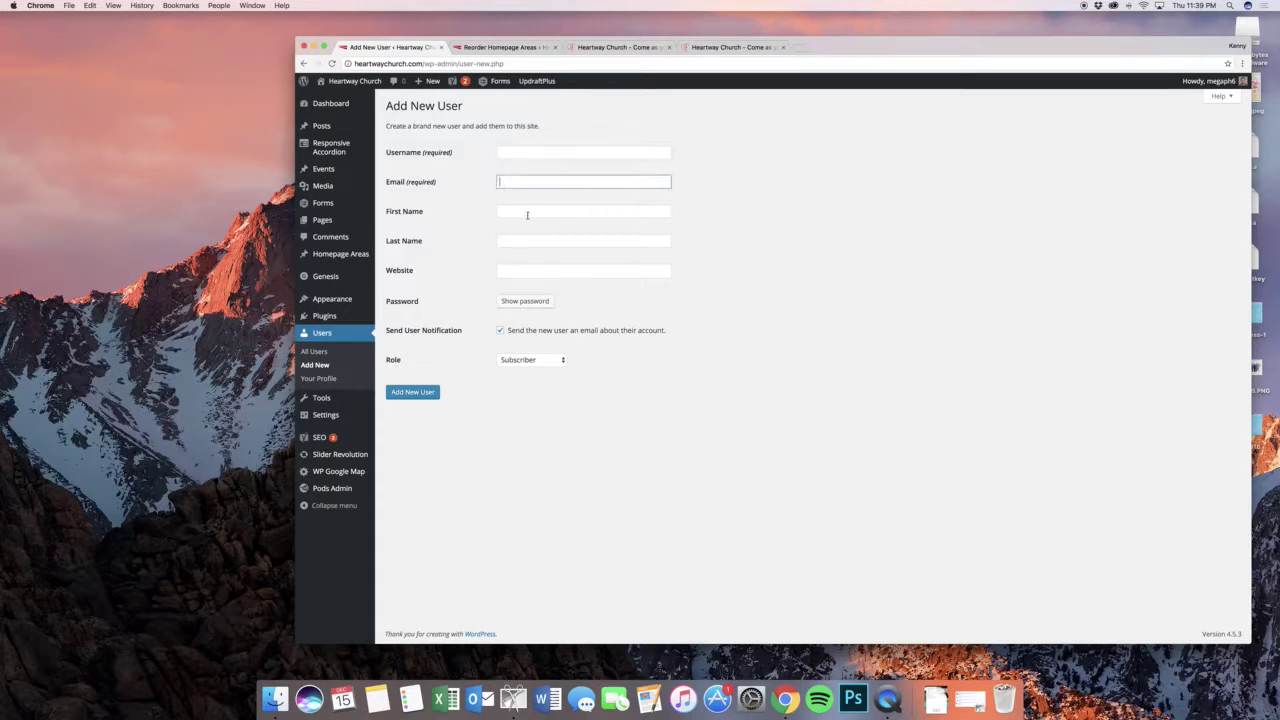
click(530, 300)
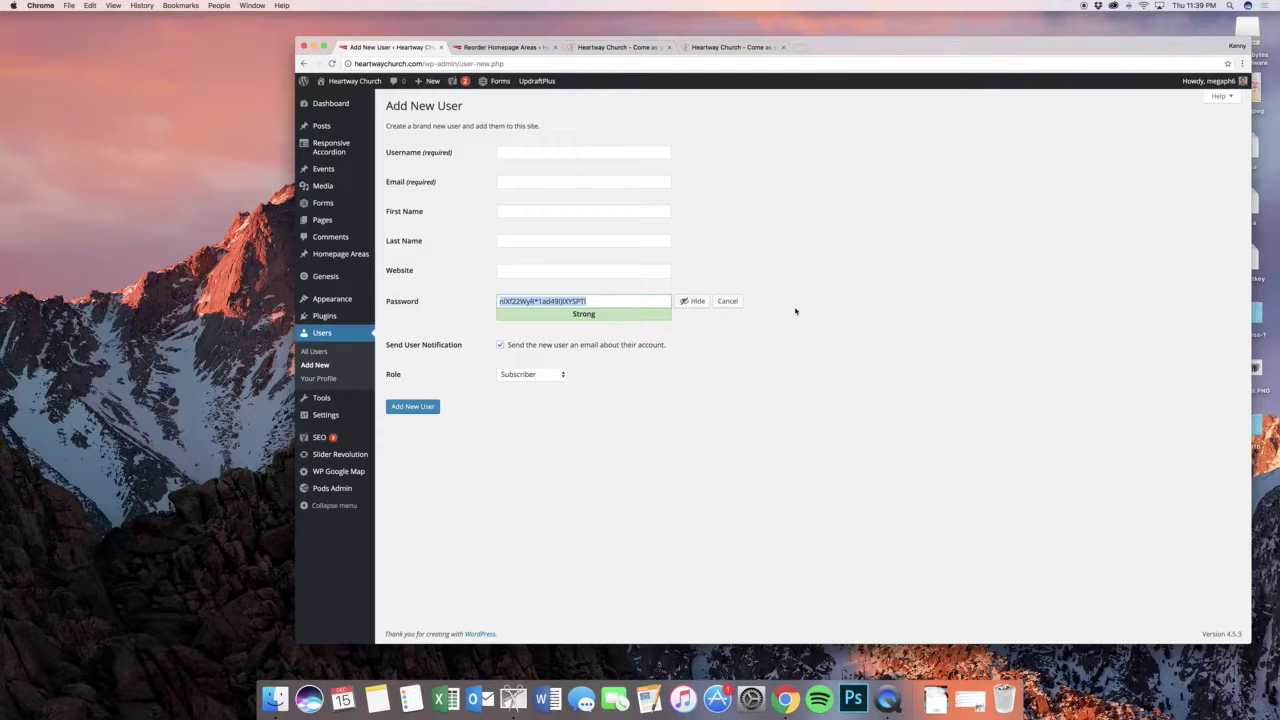
text(password)
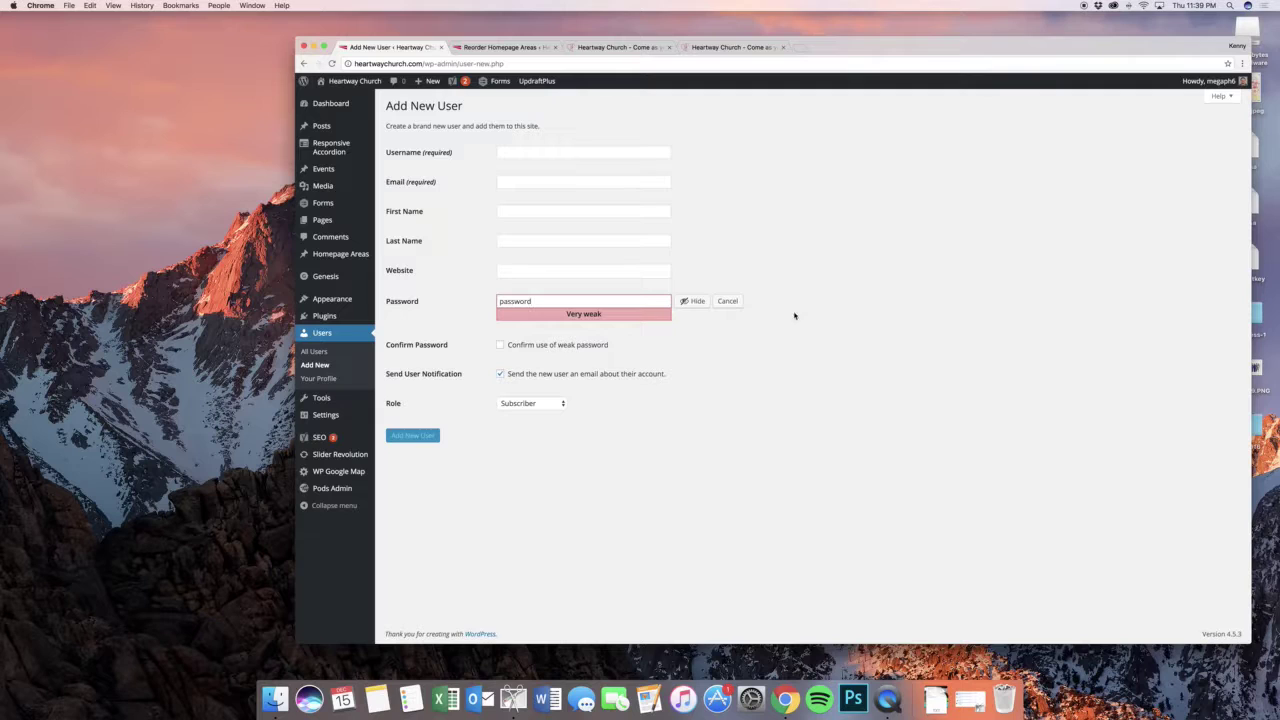
click(585, 344)
Replace the password with a custom, stronger one, retyping it several times
double_click(607, 304)
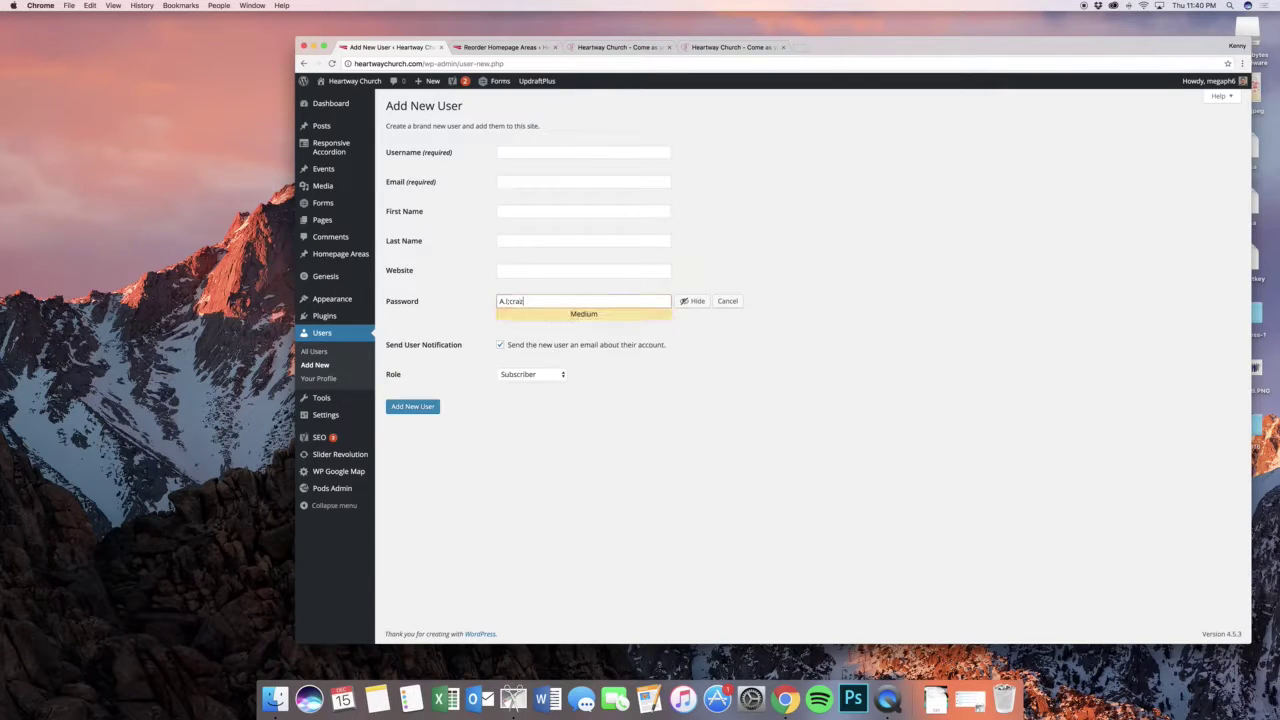
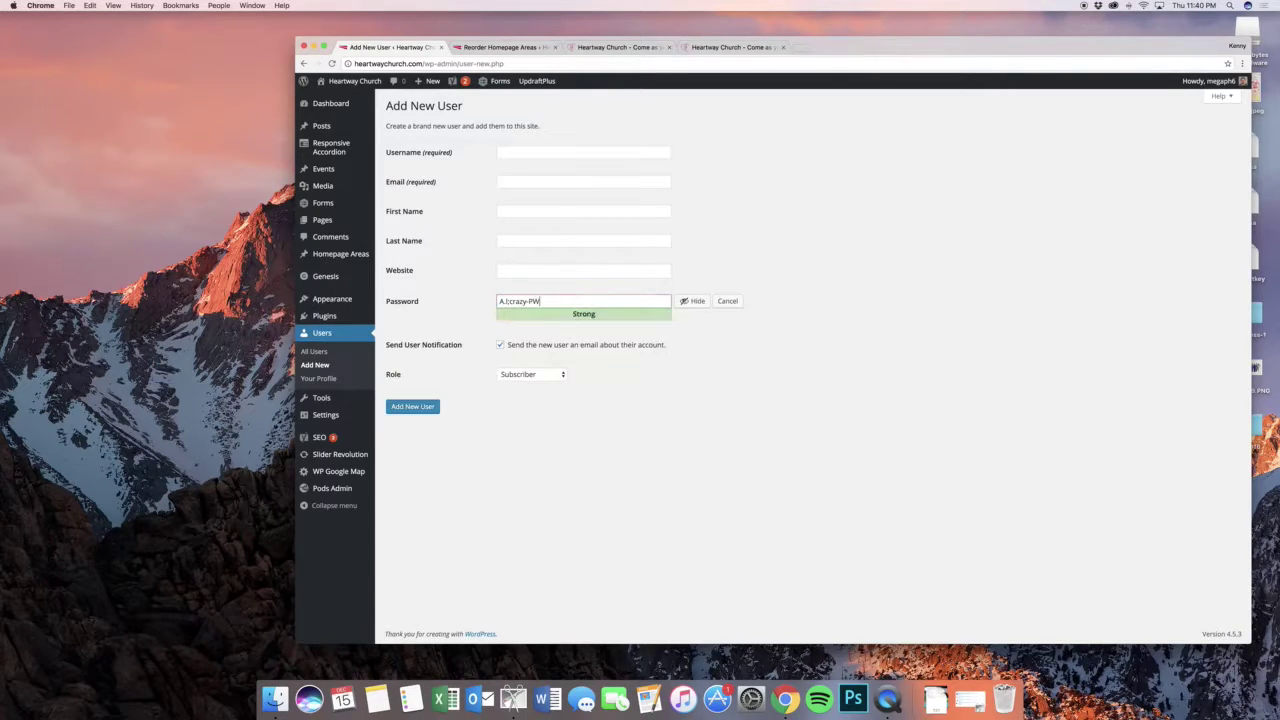
key(super+a)
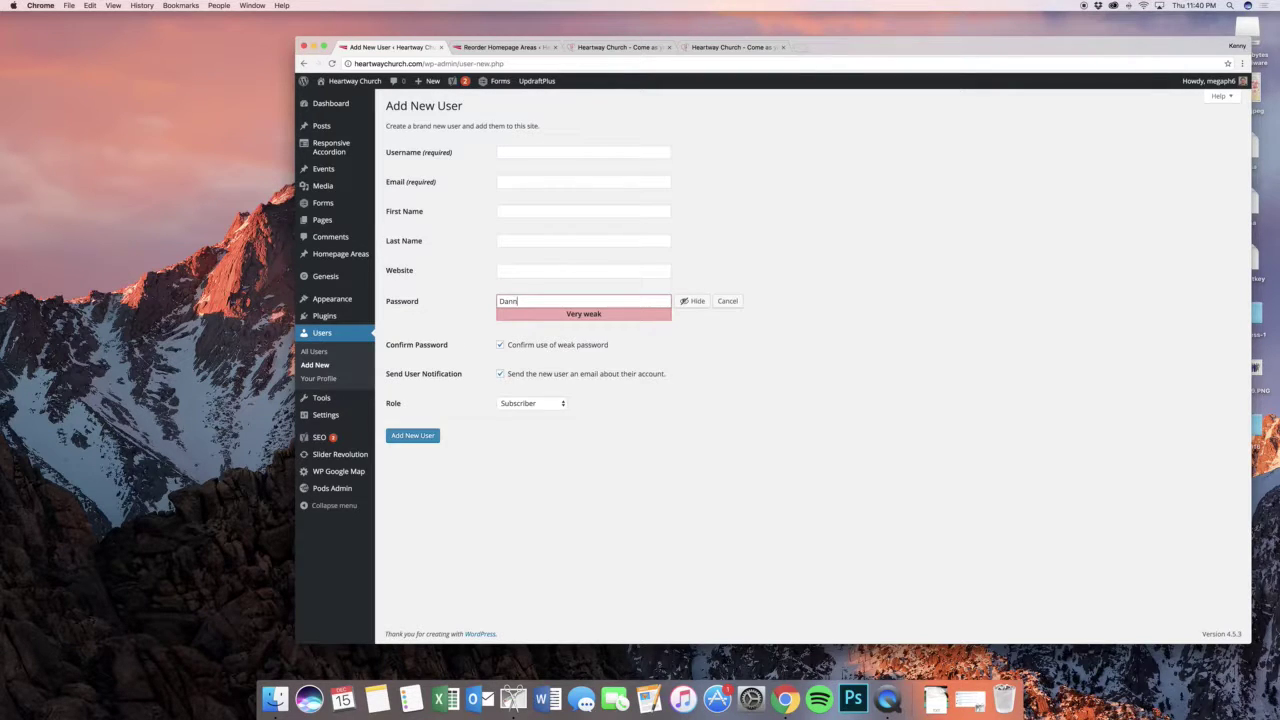
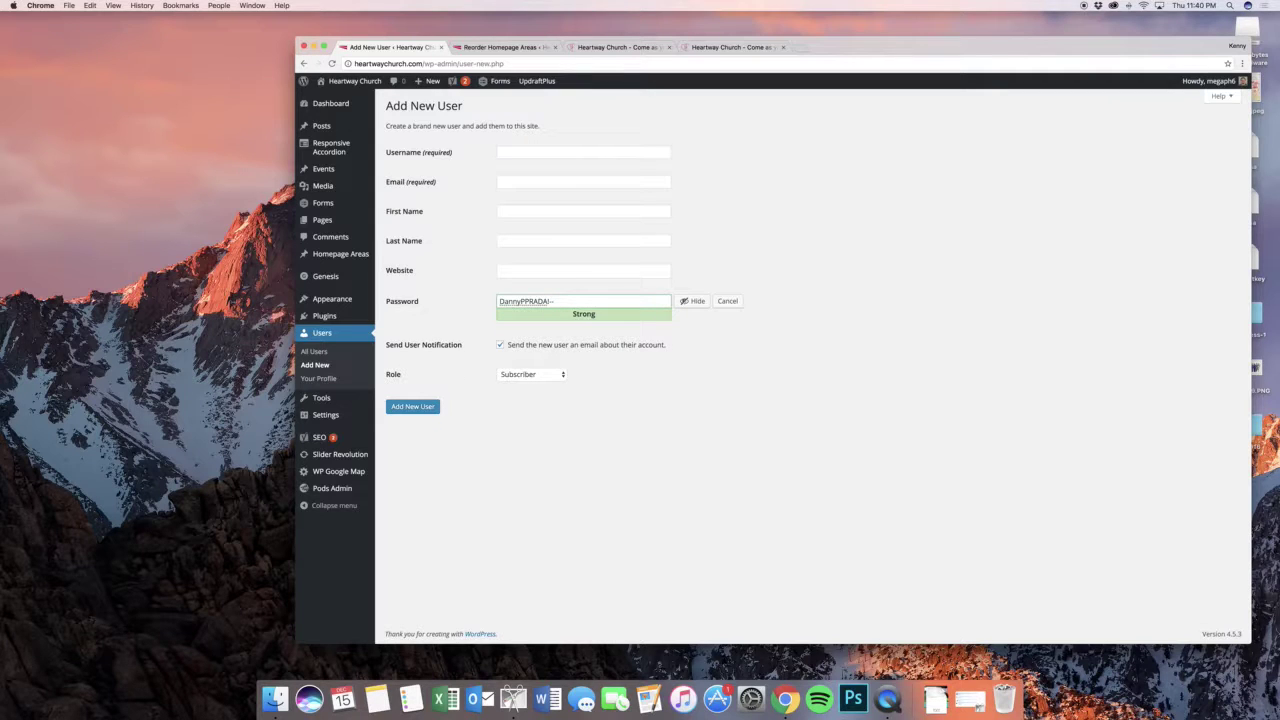
triple_click(599, 302)
key(BackSpace)
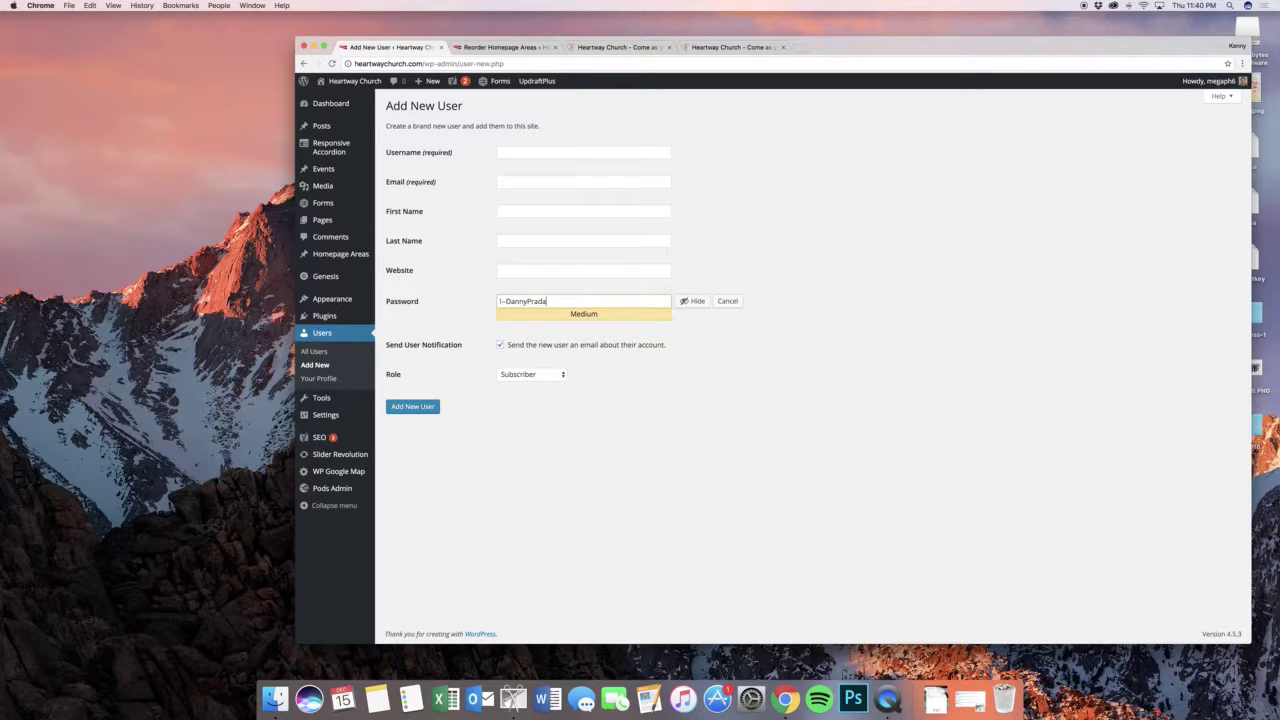
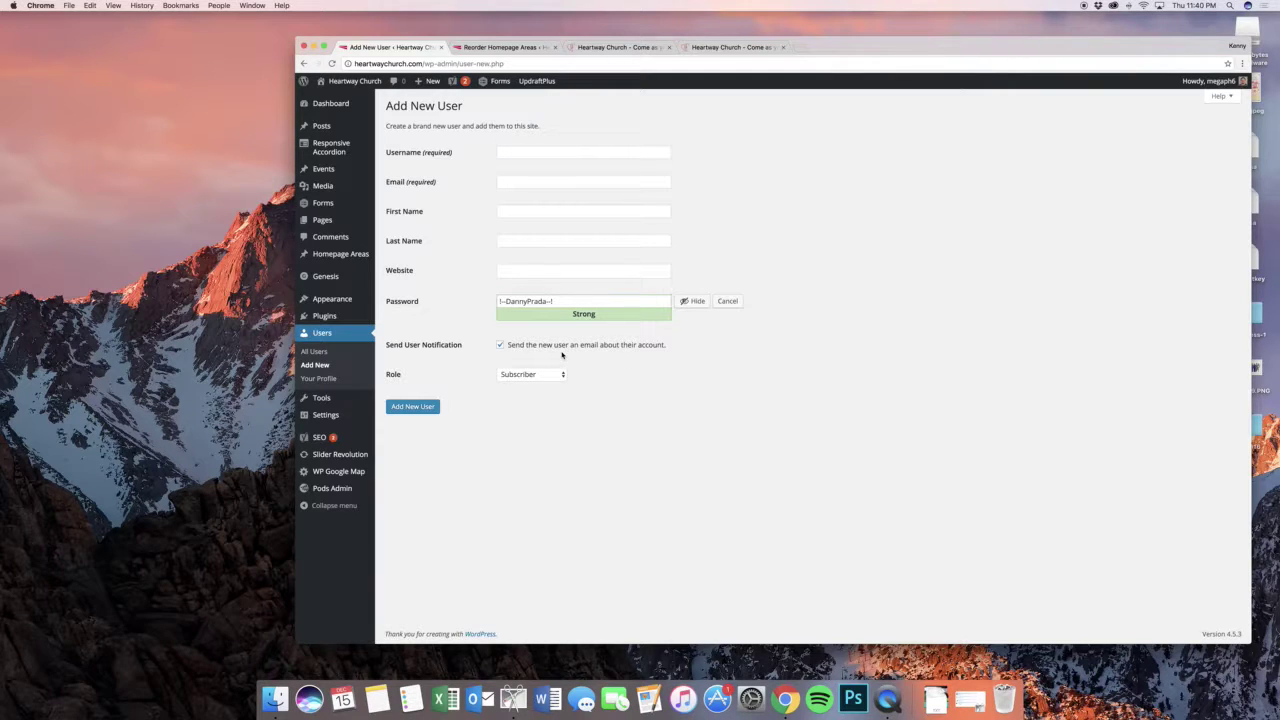
Set the new user's role to Administrator, then go to the Slider Revolution sliders page
click(549, 375)
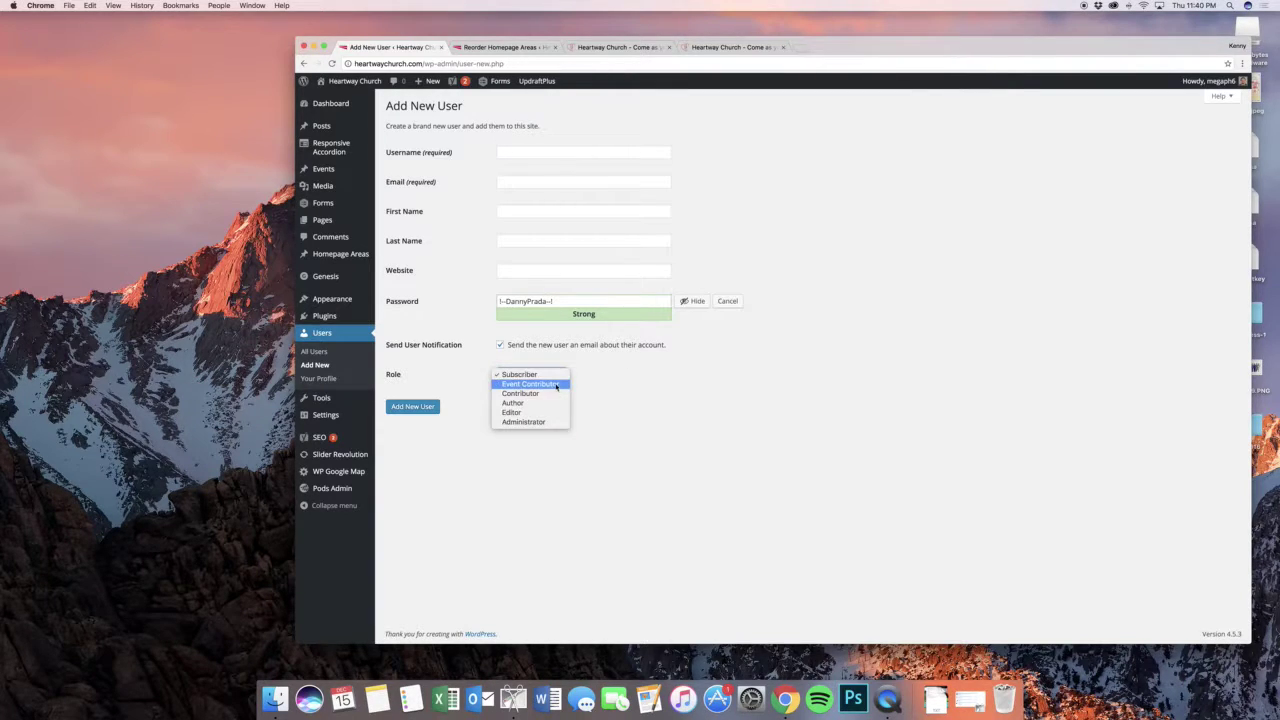
click(548, 422)
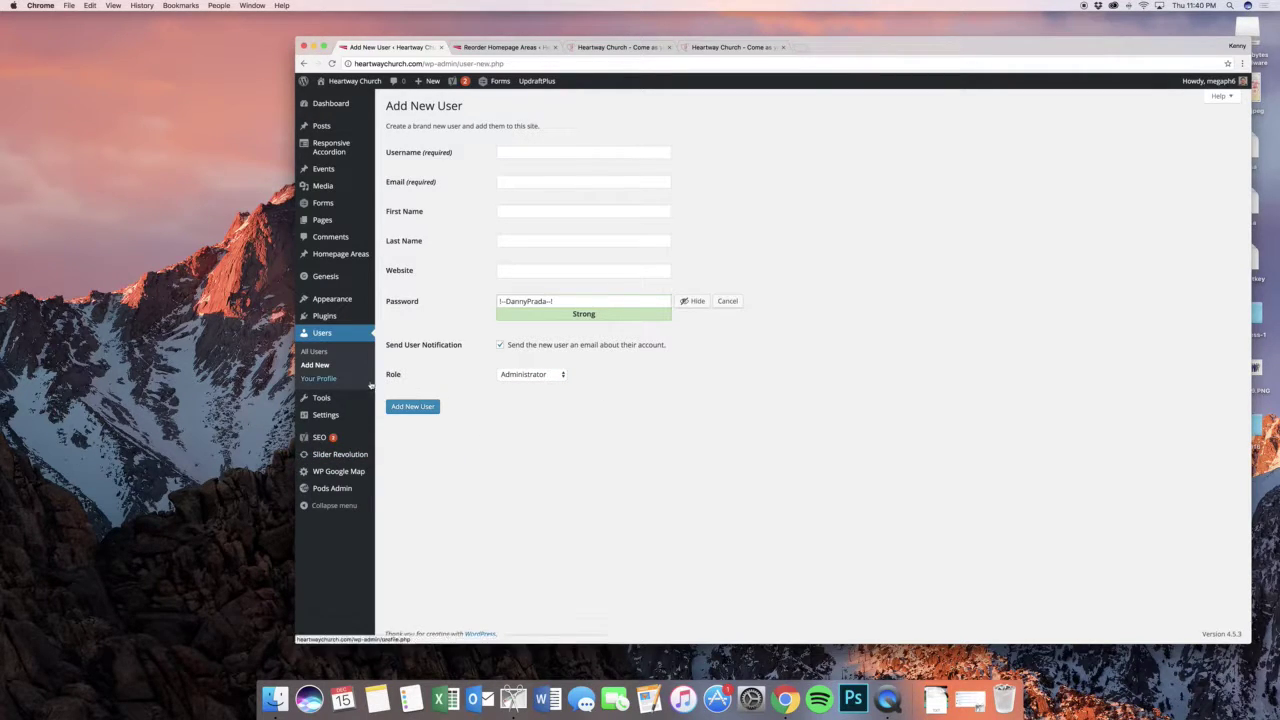
mouse_move(358, 402)
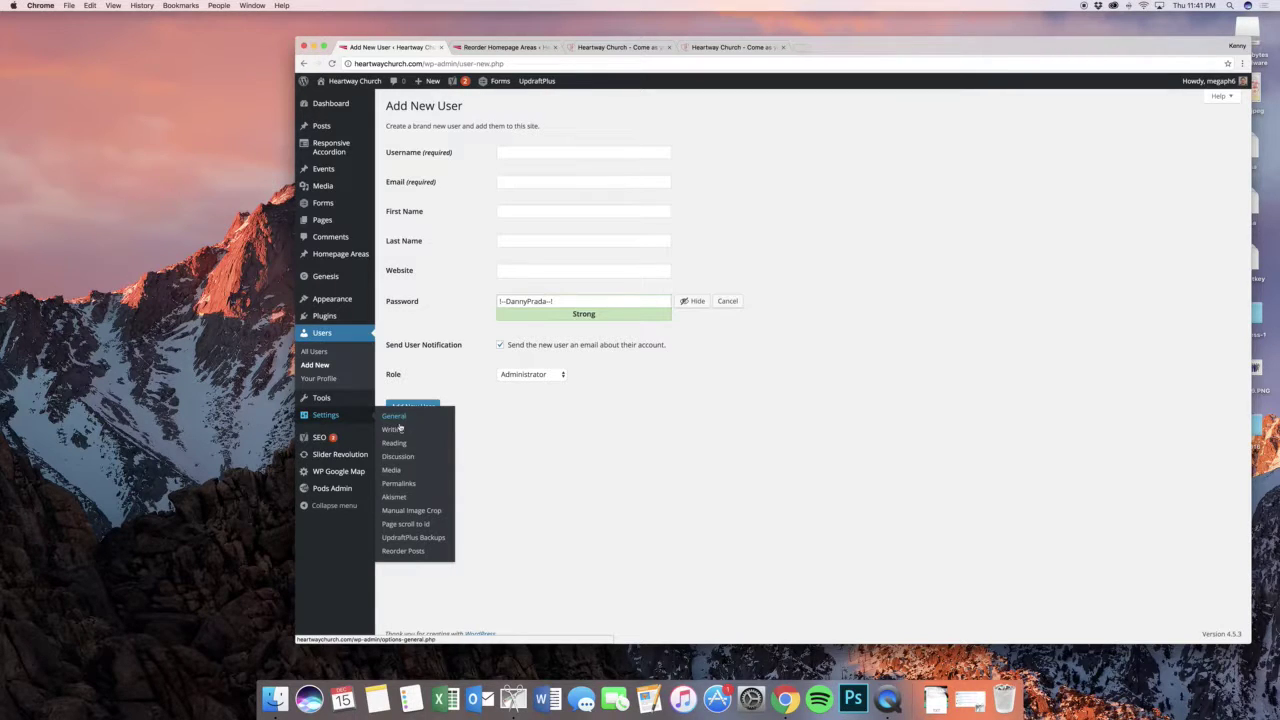
mouse_move(366, 441)
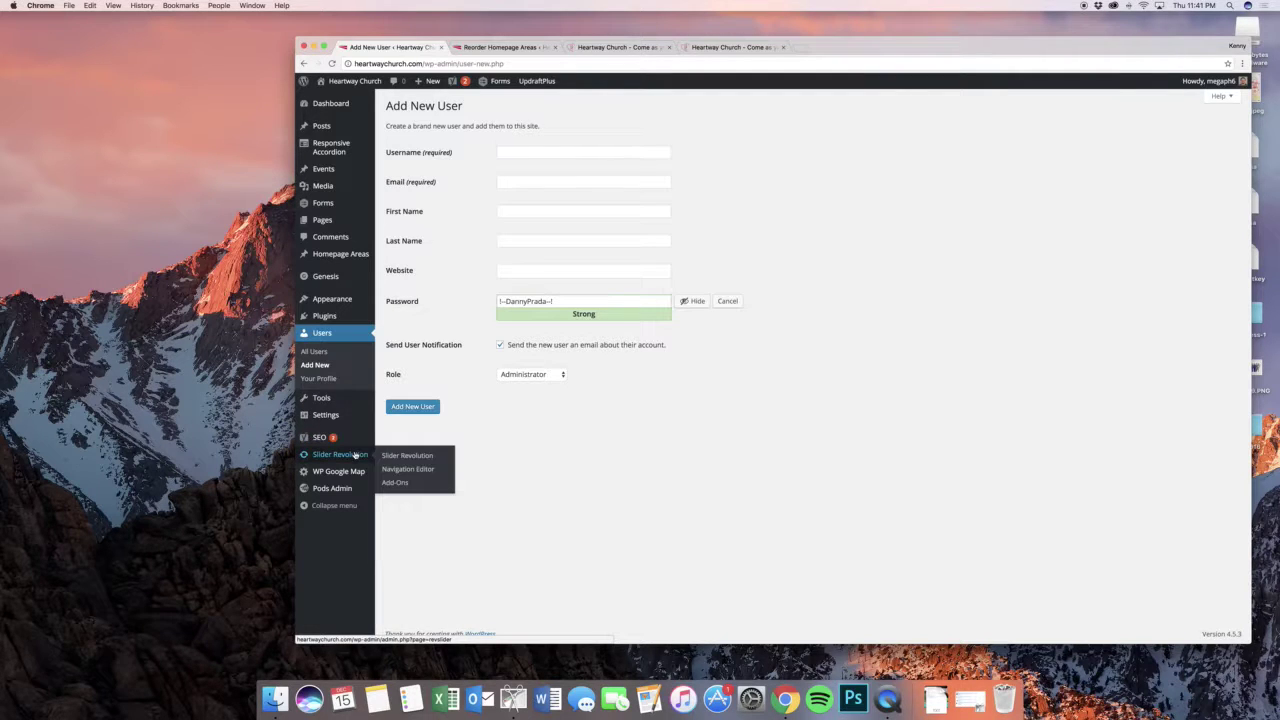
click(390, 457)
Confirm leaving the unsaved Add New User form and edit slider1 via its pencil icon
click(714, 221)
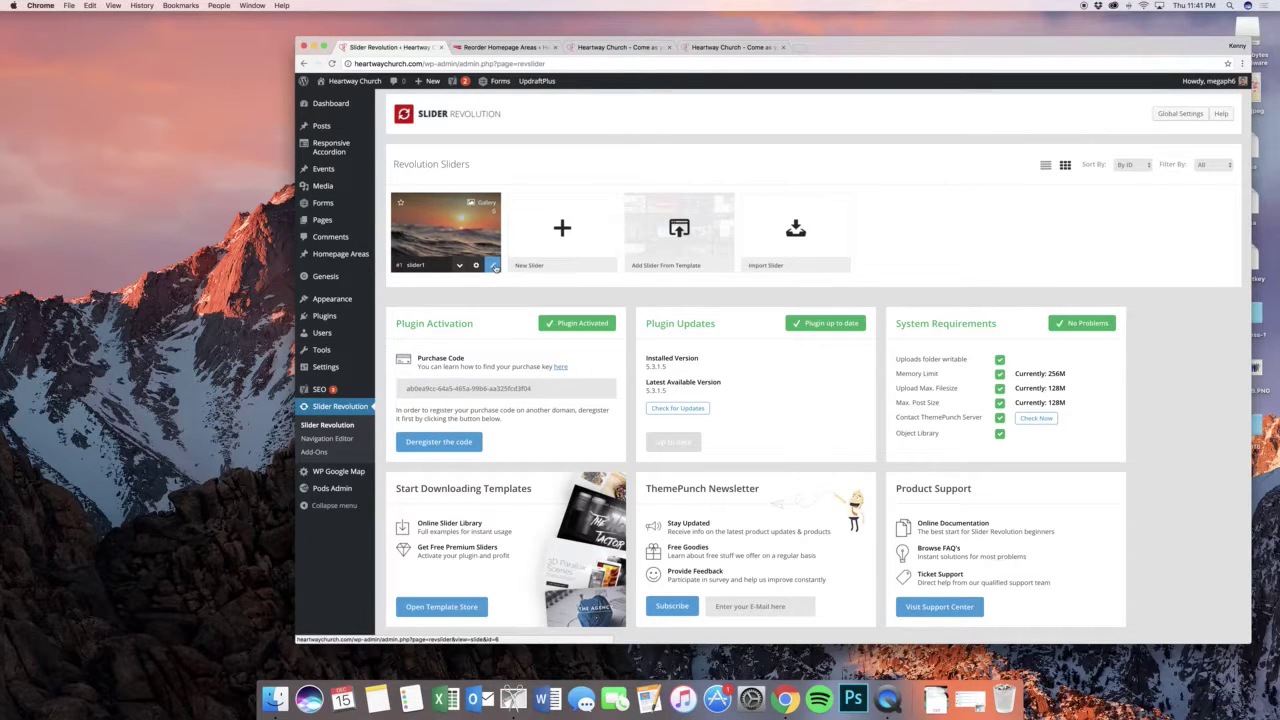
click(493, 266)
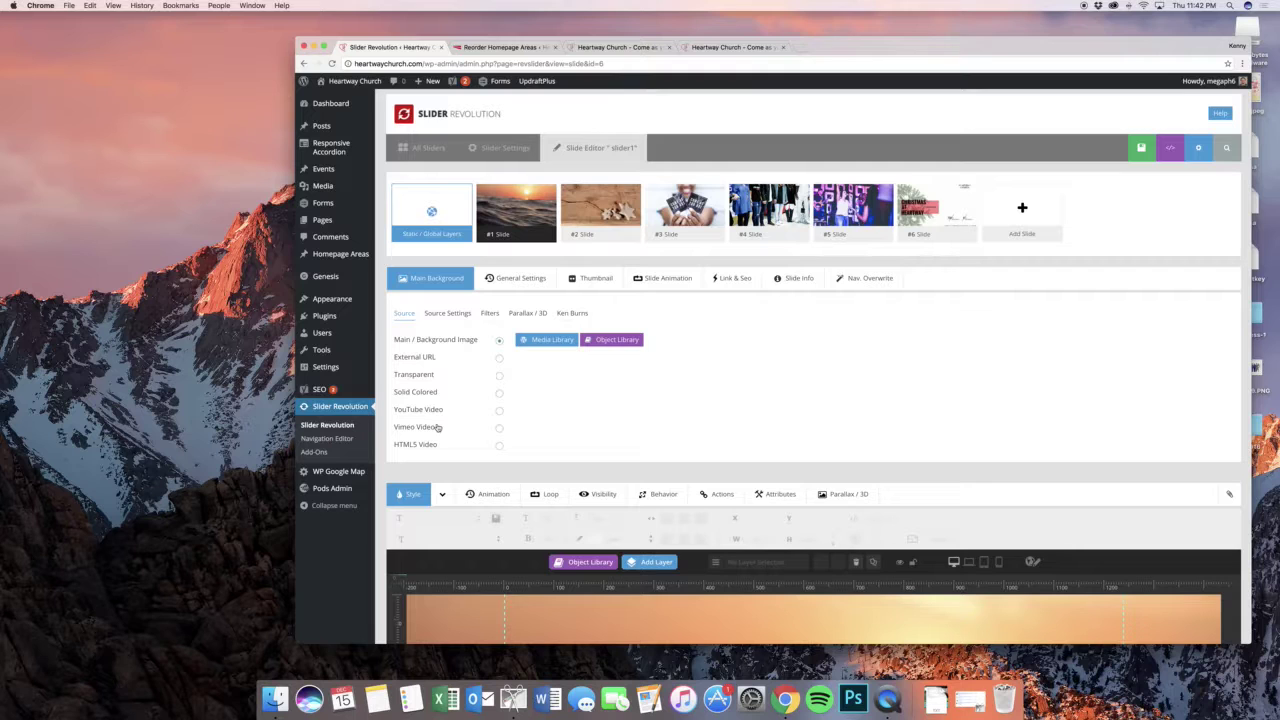
Review the slide background's image source, filter and parallax settings without changing the image
click(545, 343)
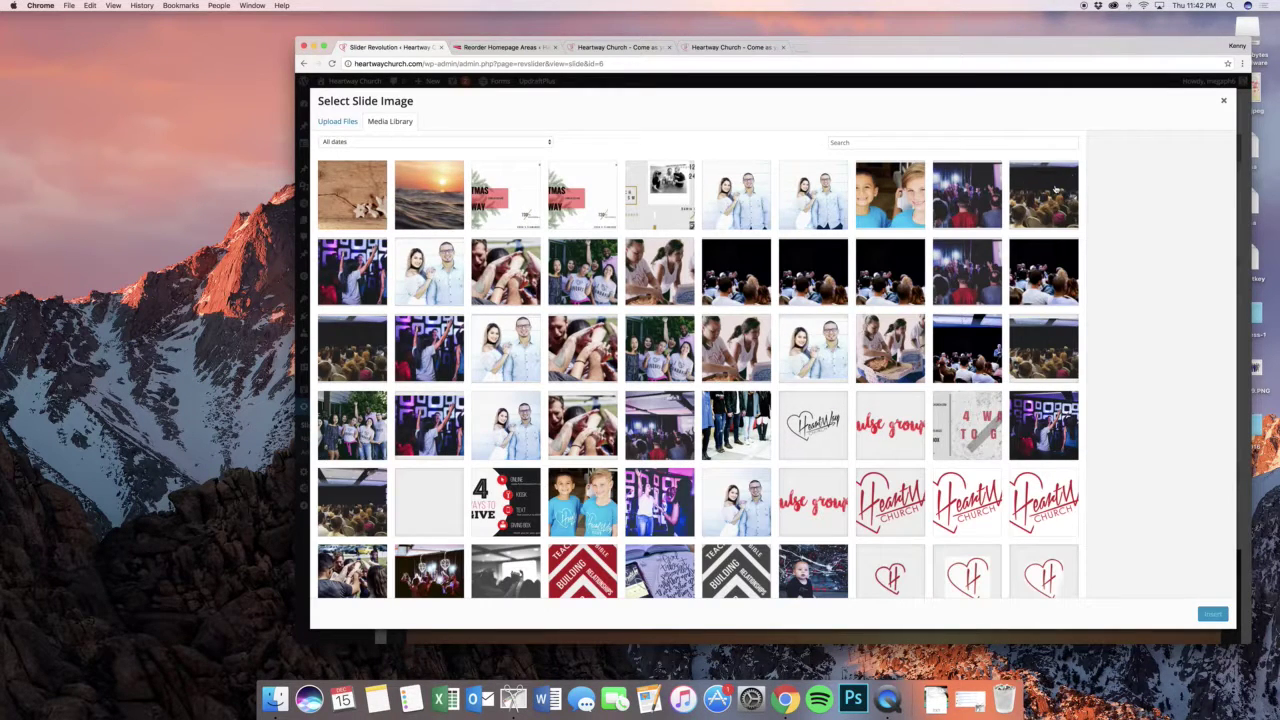
click(1227, 102)
scroll(868, 281, down, 10)
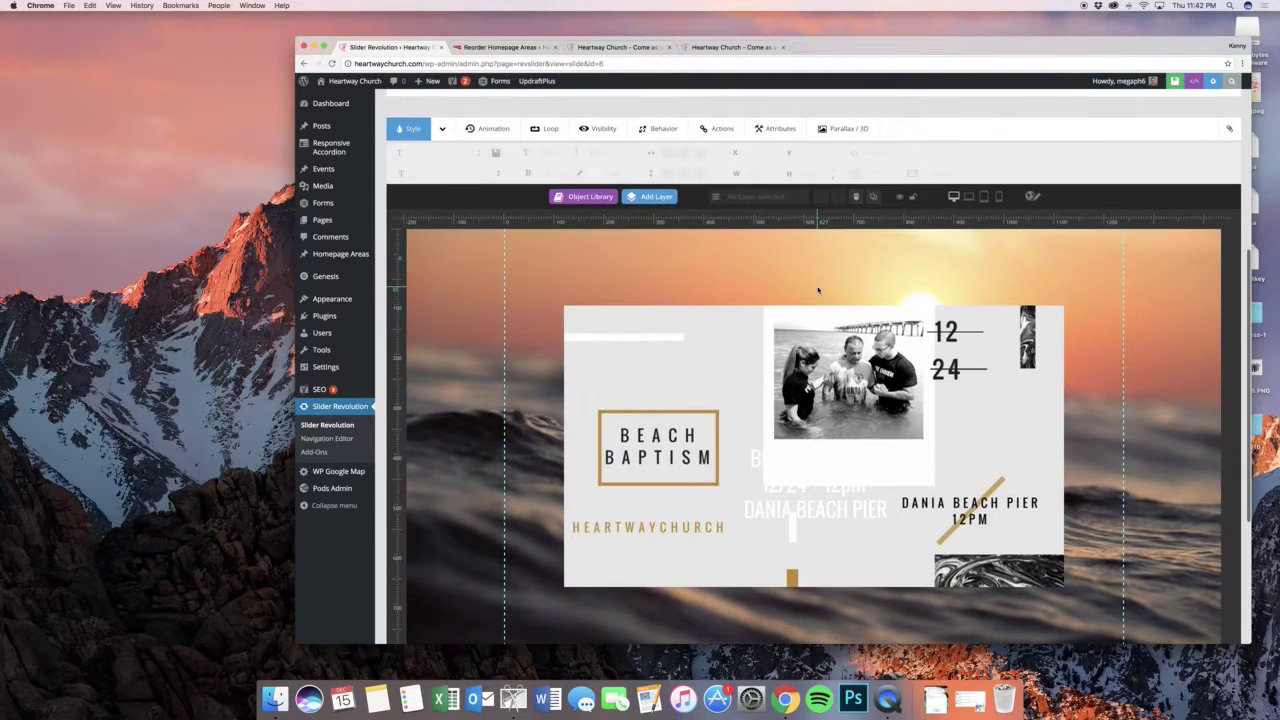
scroll(818, 290, up, 1)
scroll(818, 290, up, 5)
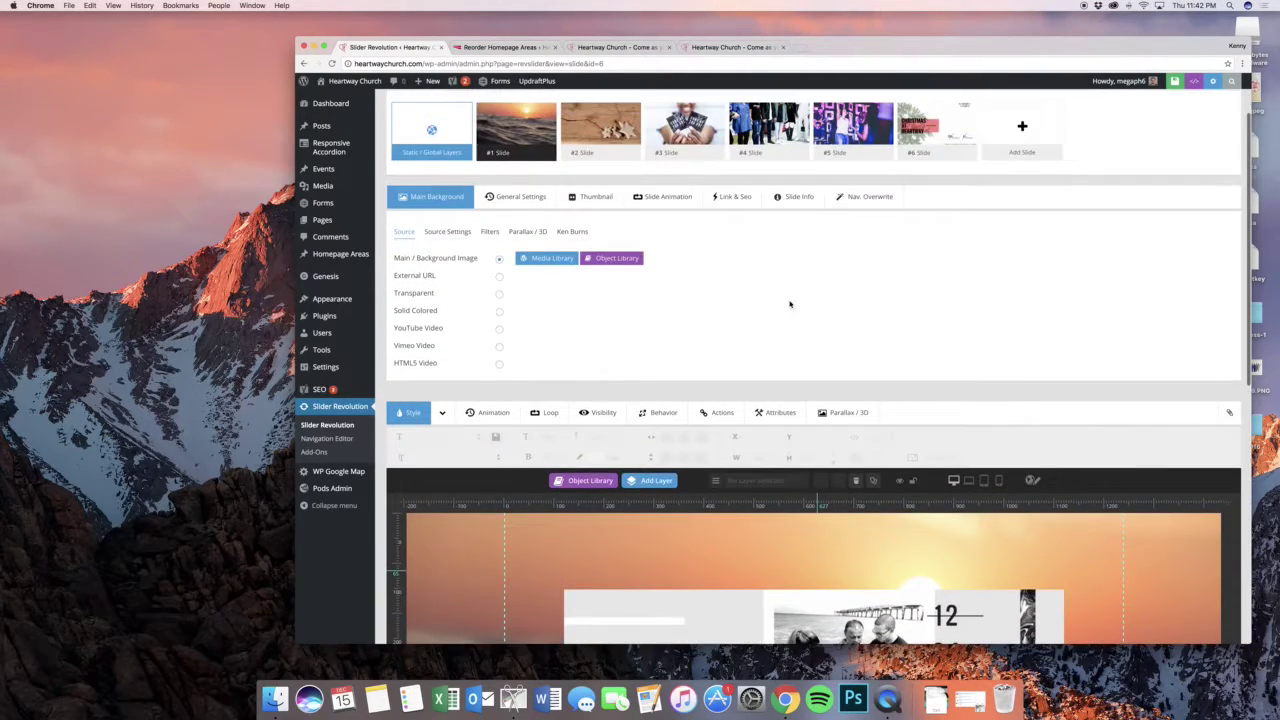
scroll(701, 295, down, 2)
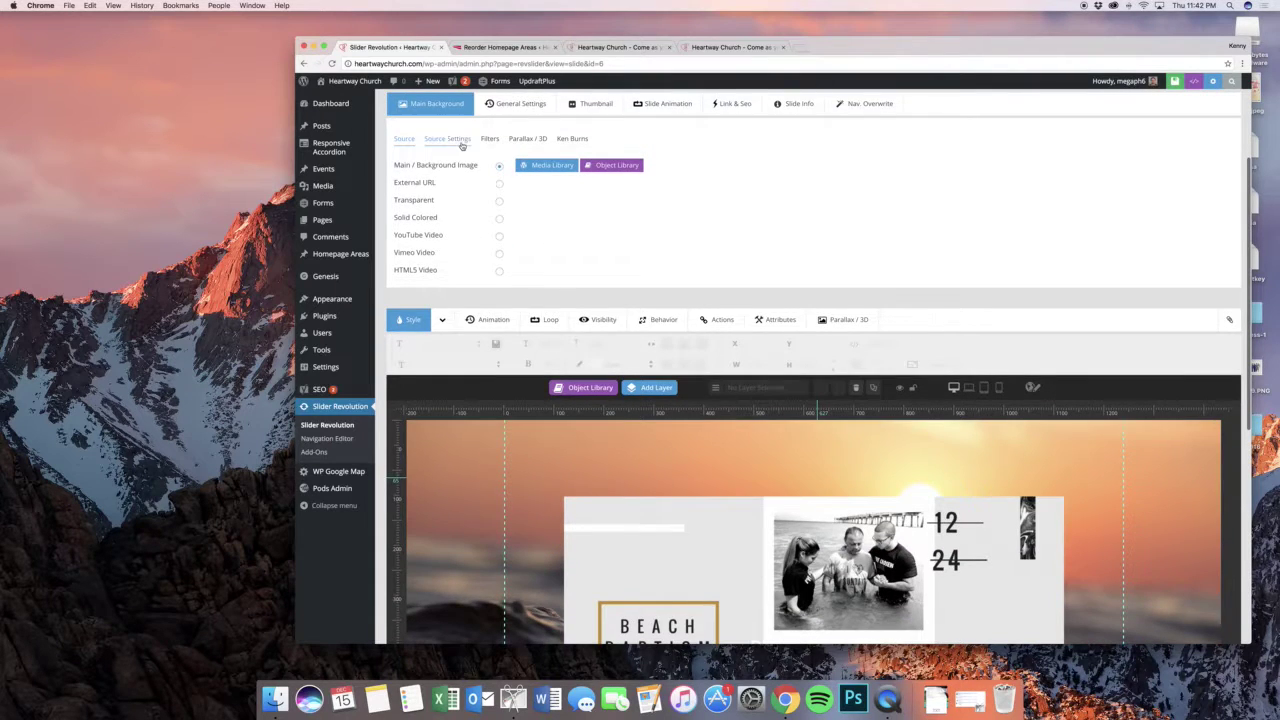
click(463, 146)
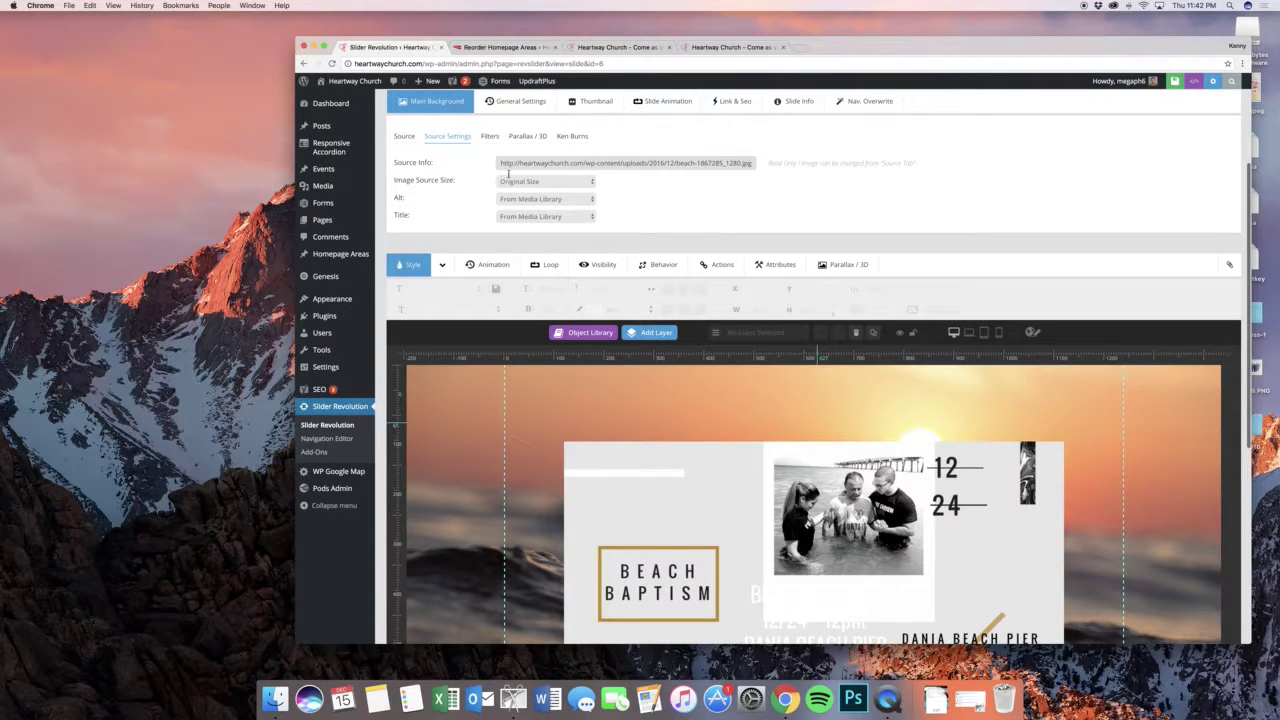
click(492, 137)
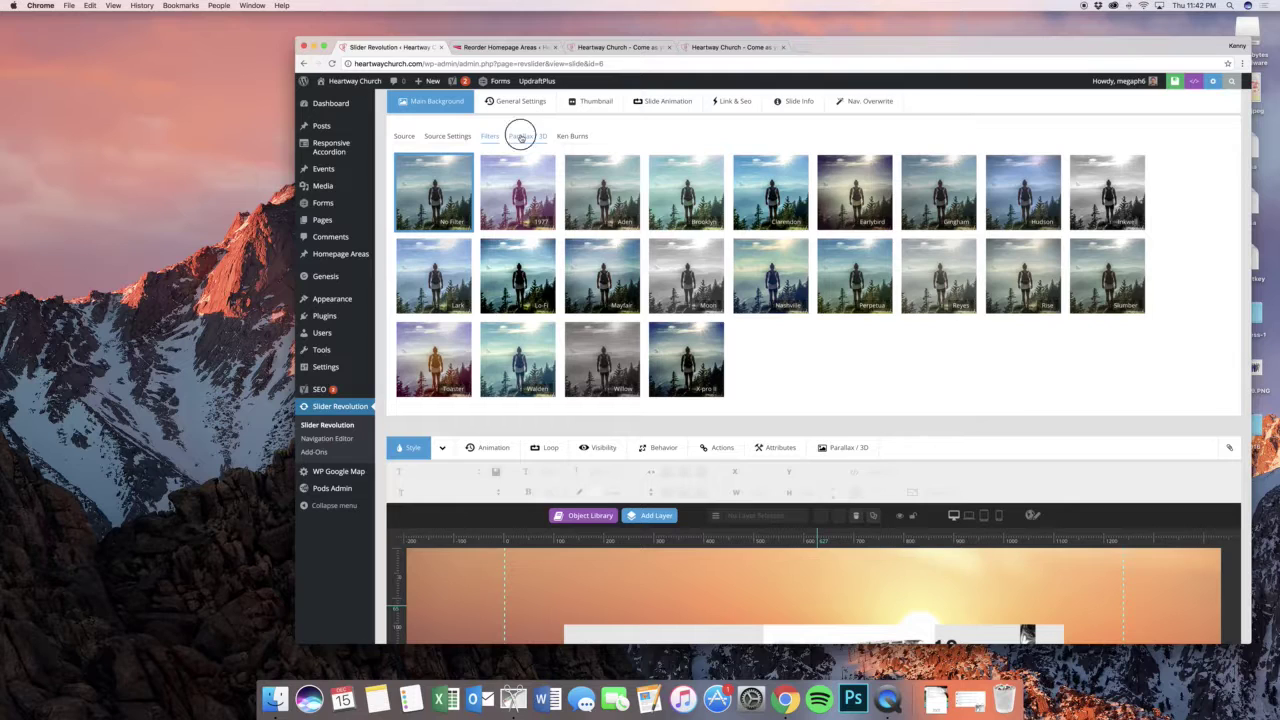
click(545, 137)
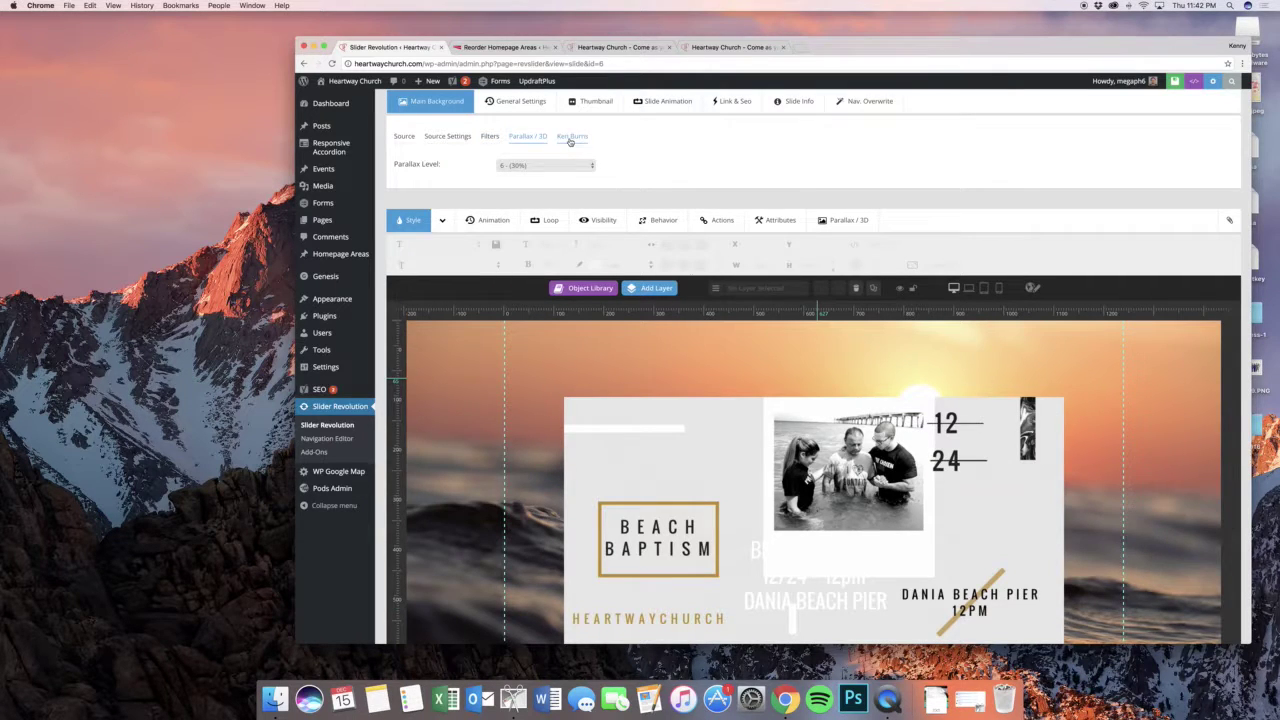
Set the Ken Burns scale from 112% to 106% and edit the (x%, y%) background position
click(572, 137)
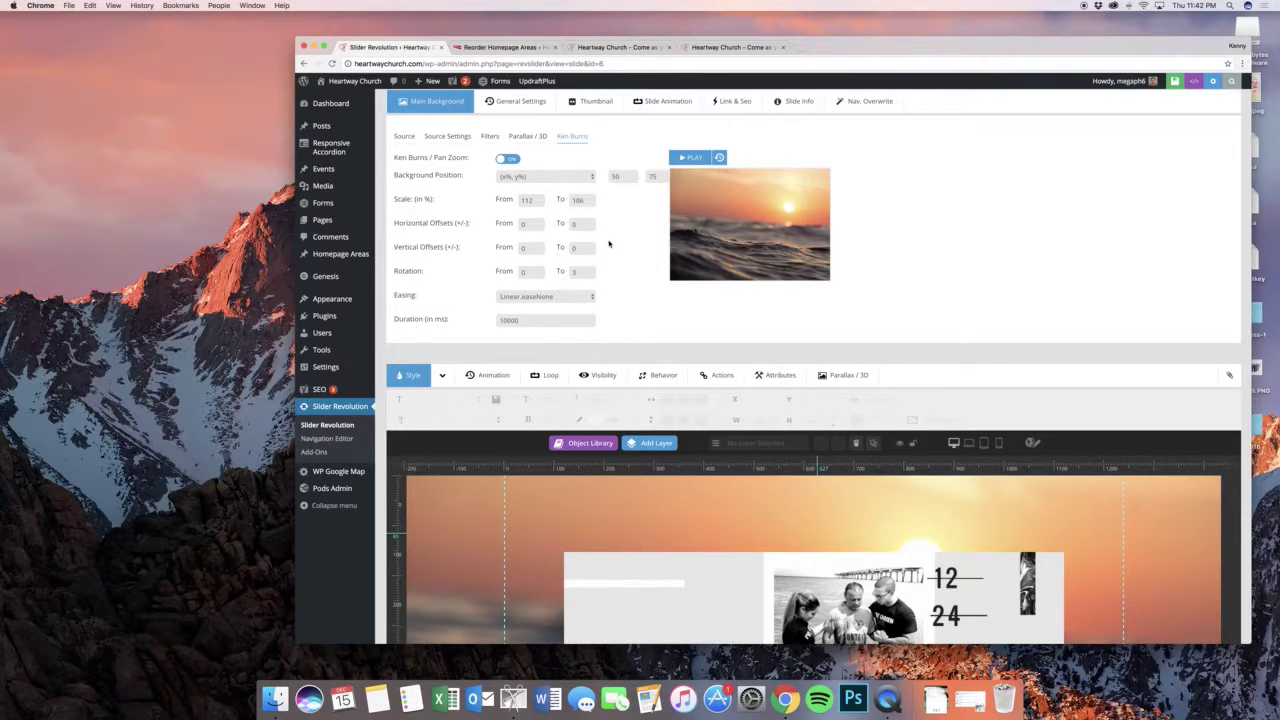
double_click(525, 200)
double_click(585, 200)
click(603, 221)
click(576, 180)
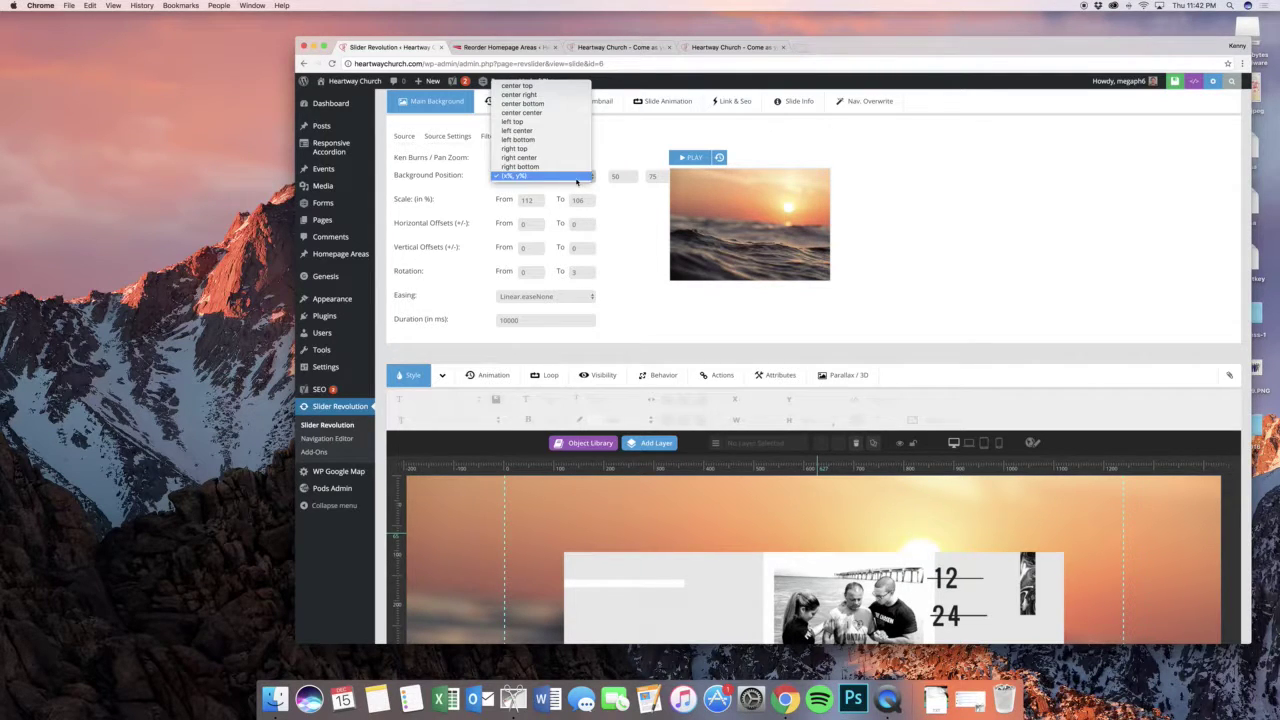
click(606, 178)
double_click(616, 177)
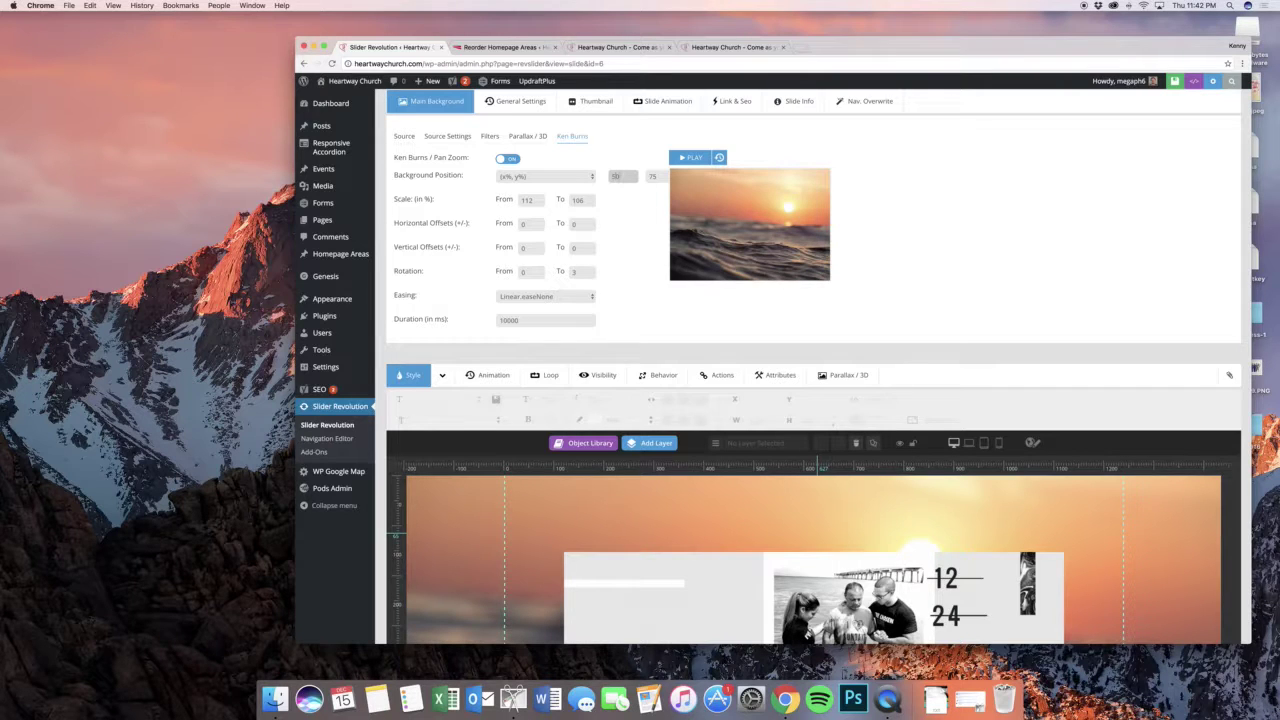
text(200)
key(Tab)
key(Tab)
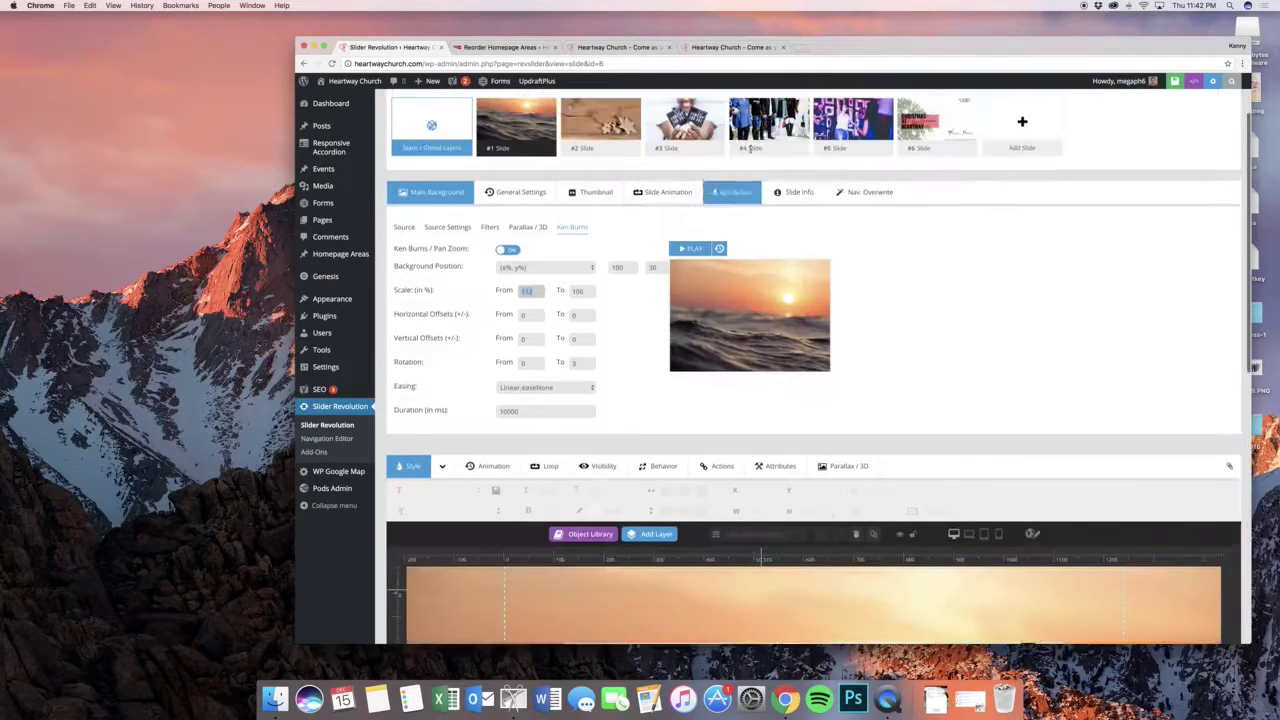
scroll(996, 345, down, 10)
scroll(996, 345, up, 5)
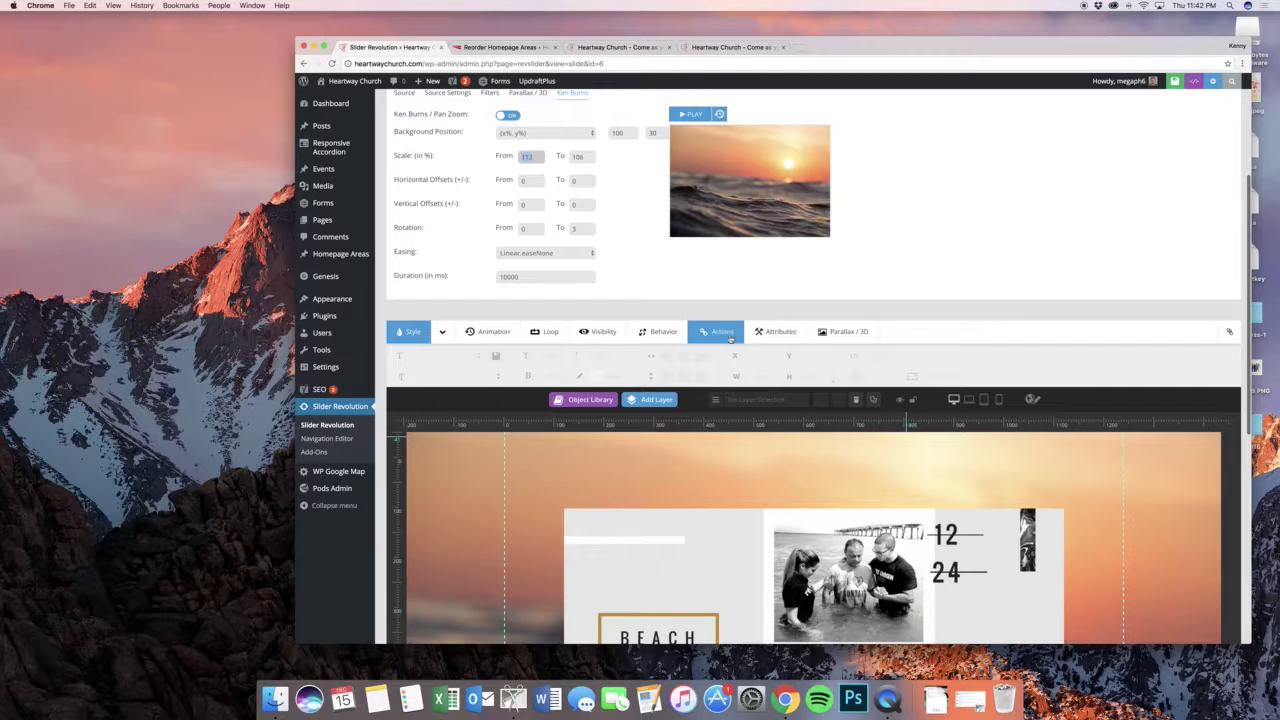
scroll(730, 338, down, 3)
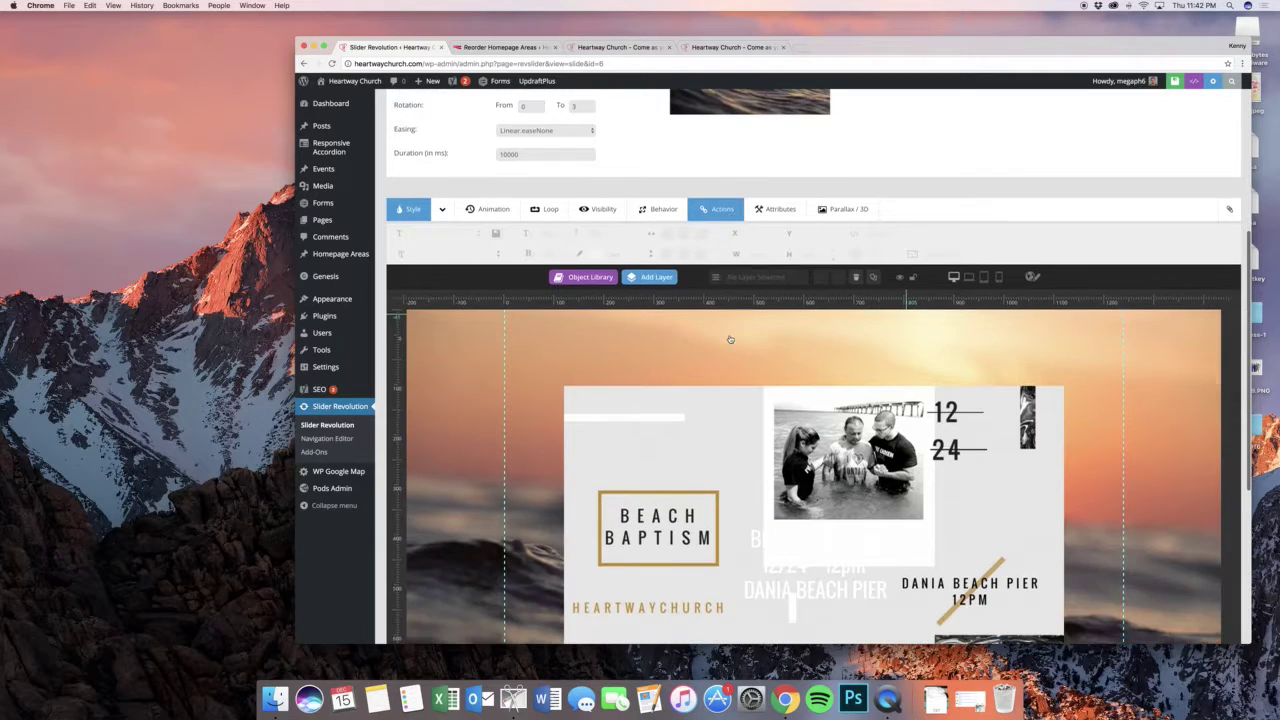
click(579, 283)
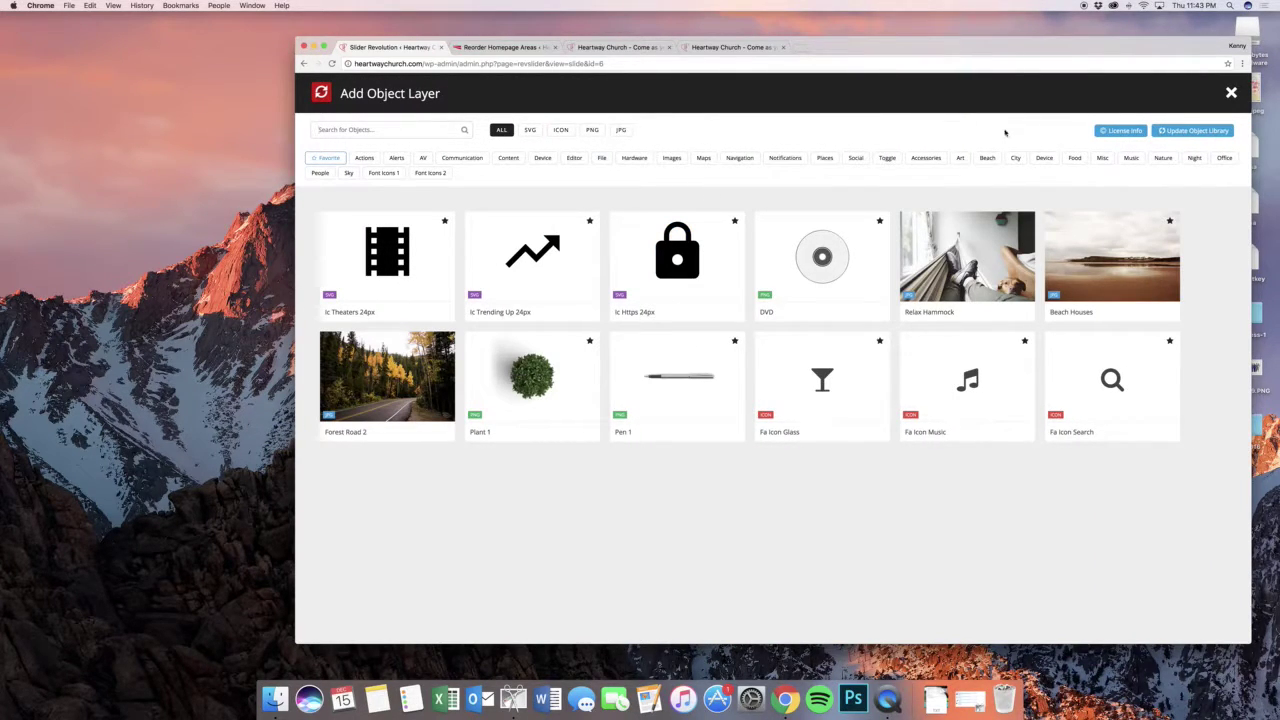
click(1231, 93)
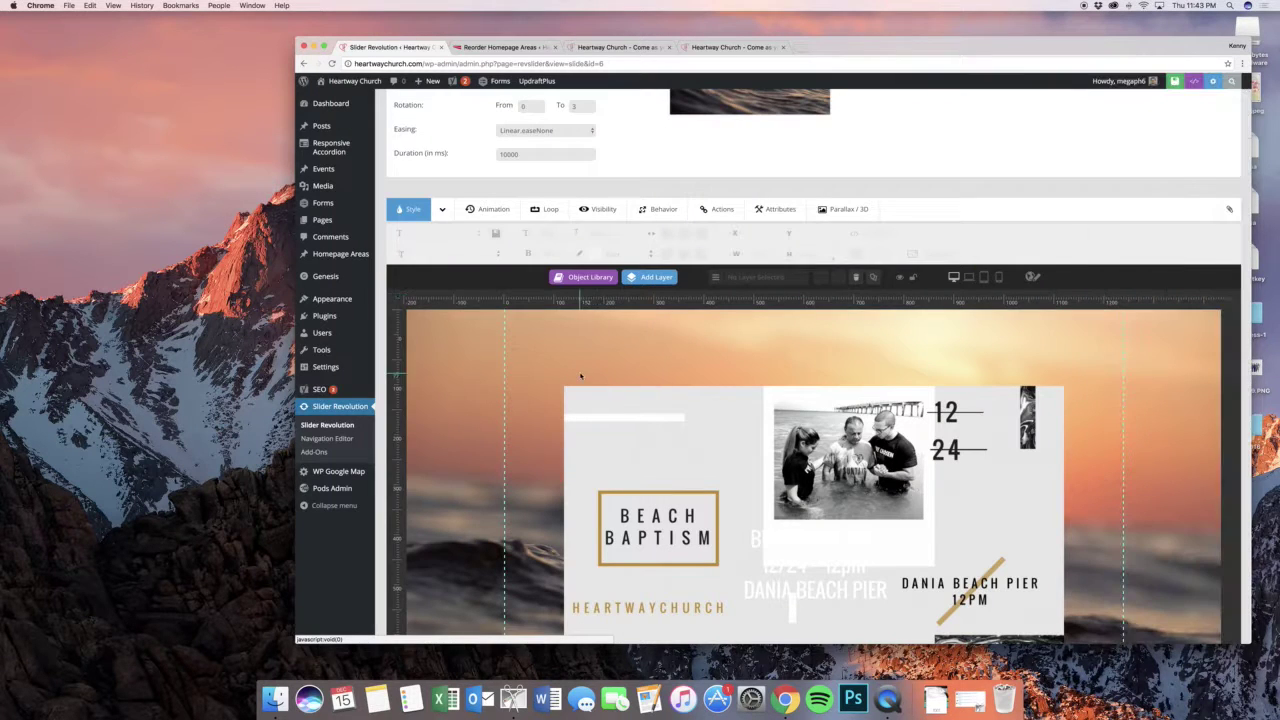
scroll(640, 378, down, 2)
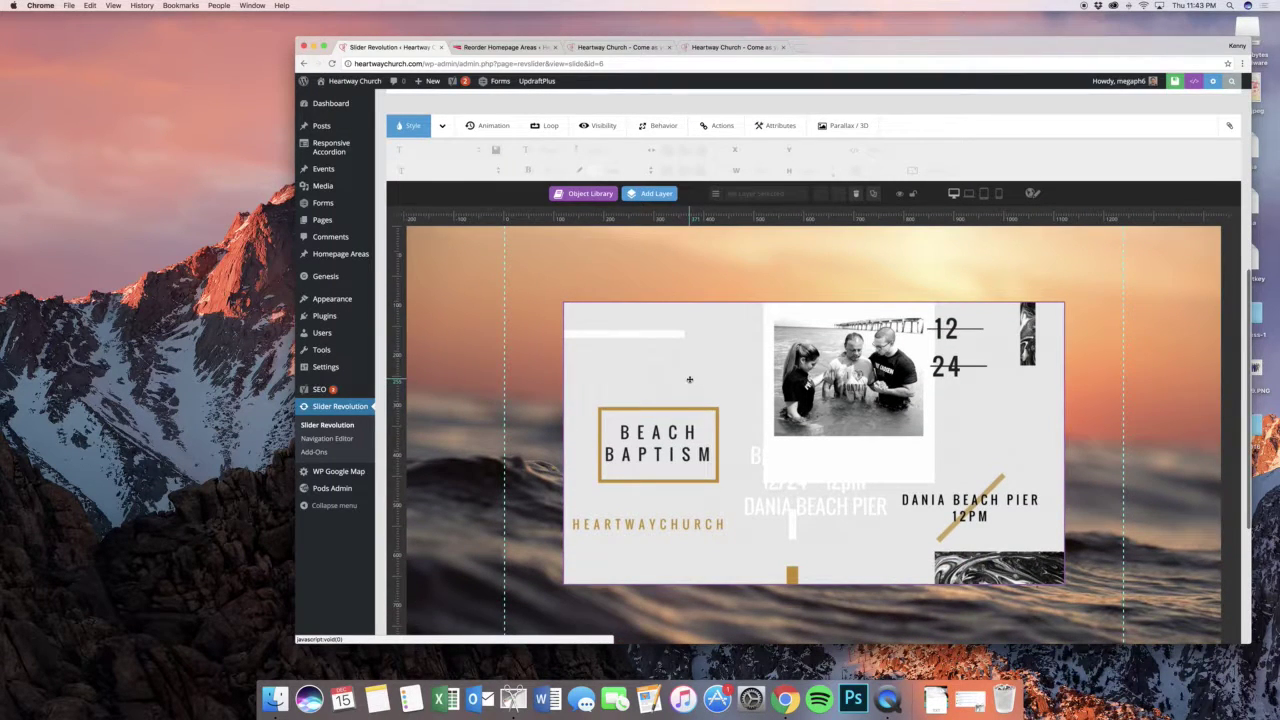
click(689, 379)
scroll(689, 379, down, 1)
scroll(689, 379, down, 3)
scroll(700, 390, up, 4)
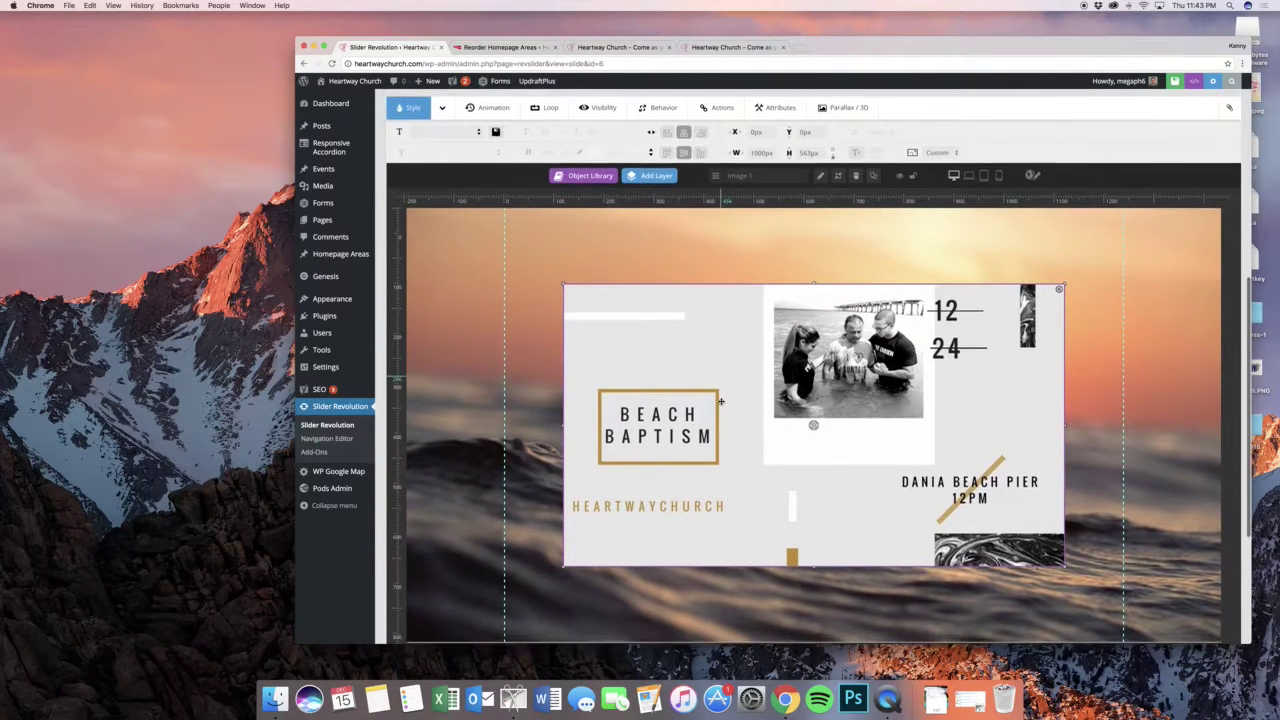
scroll(700, 380, down, 1)
mouse_move(640, 179)
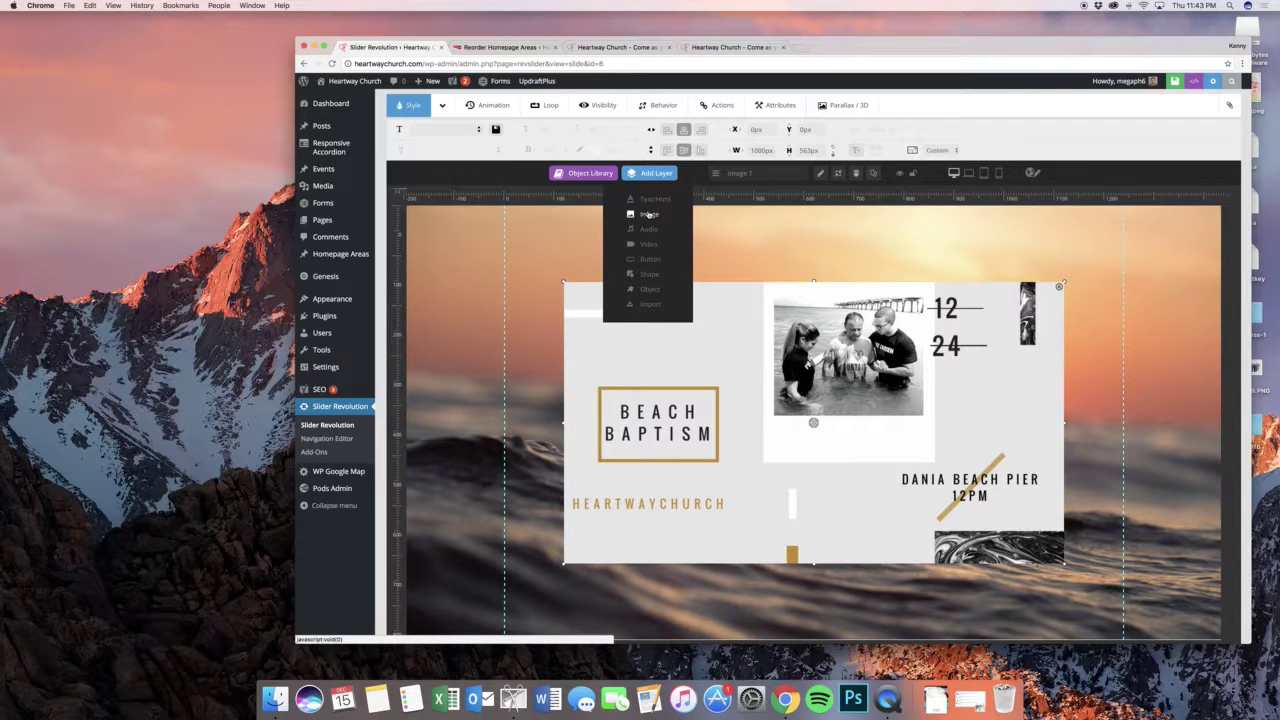
Centre the collage image layer horizontally and vertically, placing it at X 0 px, Y 0 px
scroll(708, 228, down, 5)
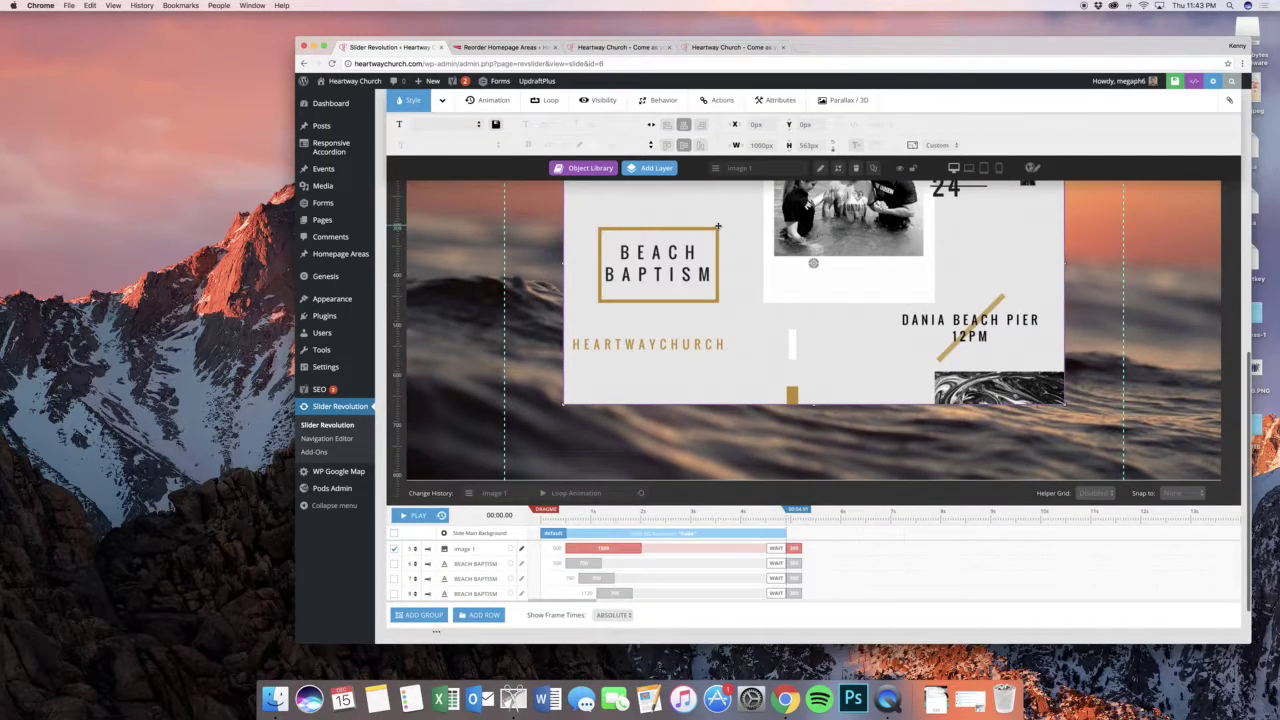
scroll(714, 230, up, 6)
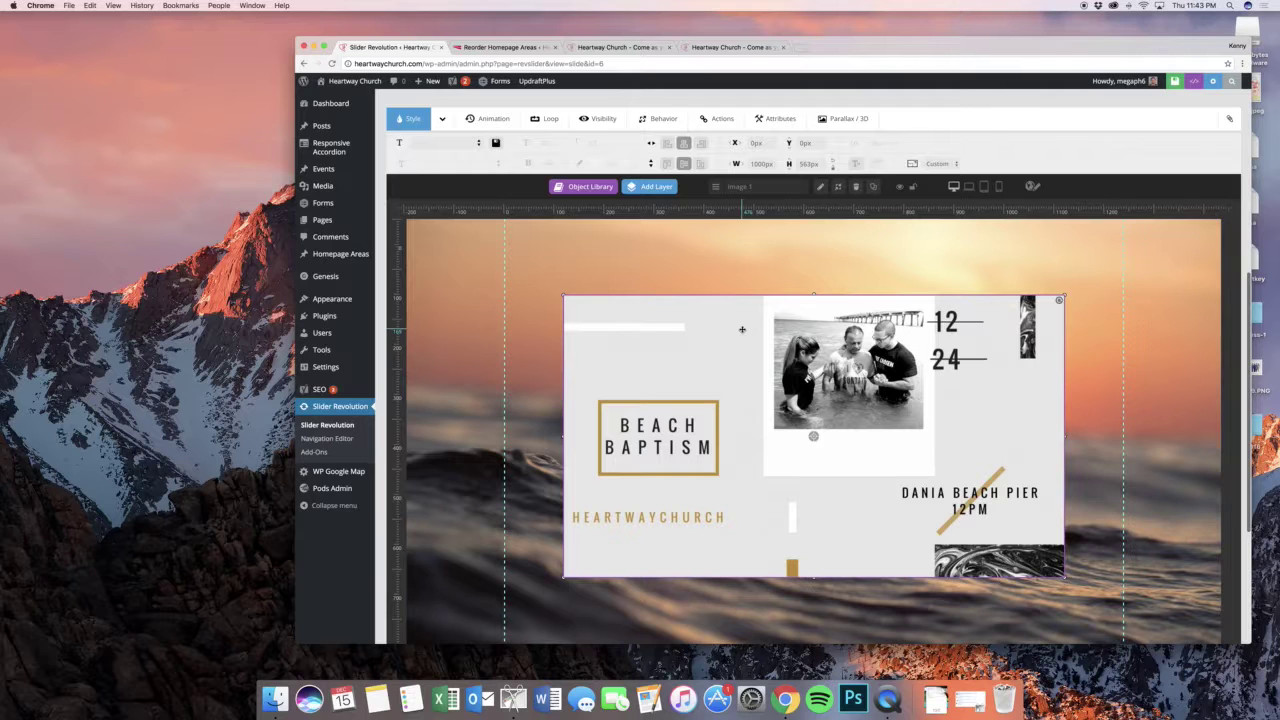
mouse_move(745, 372)
mouse_down()
mouse_move(791, 371)
mouse_move(689, 329)
mouse_move(645, 401)
mouse_move(737, 338)
mouse_move(741, 359)
mouse_up()
click(684, 145)
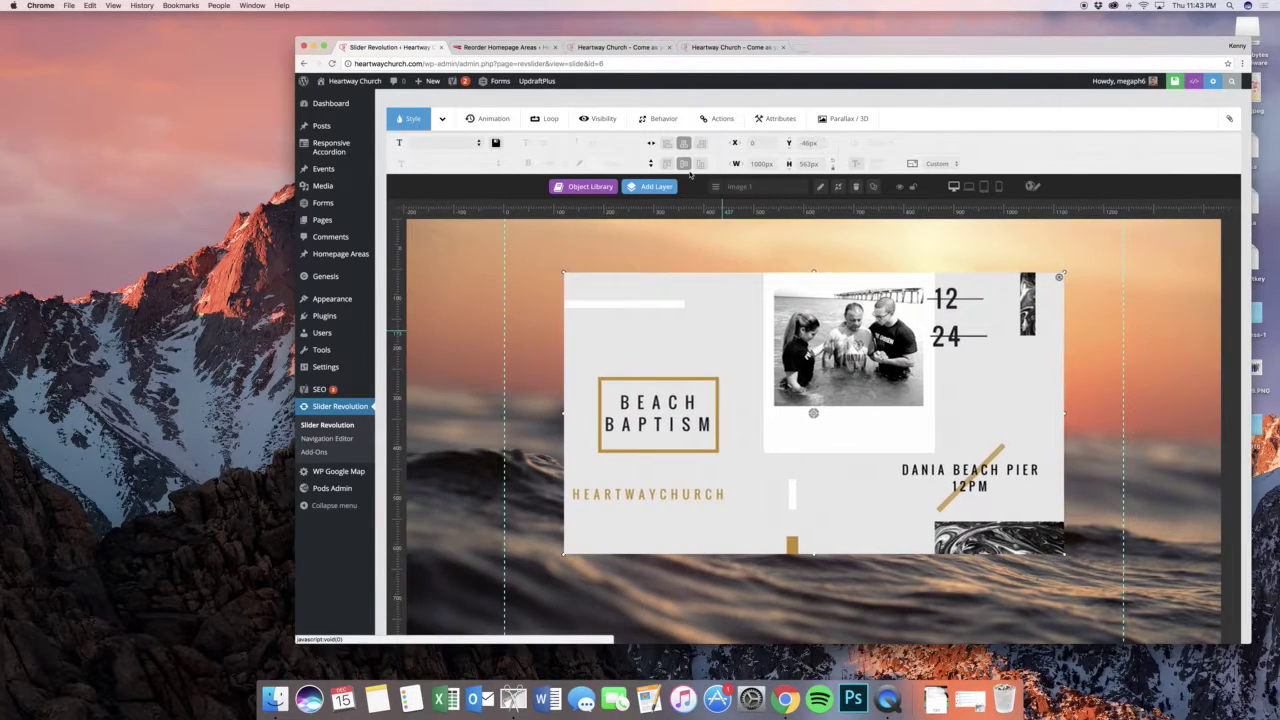
click(684, 163)
Select the full-slide Image 1 layer and show its Animation settings
click(801, 265)
scroll(790, 275, down, 2)
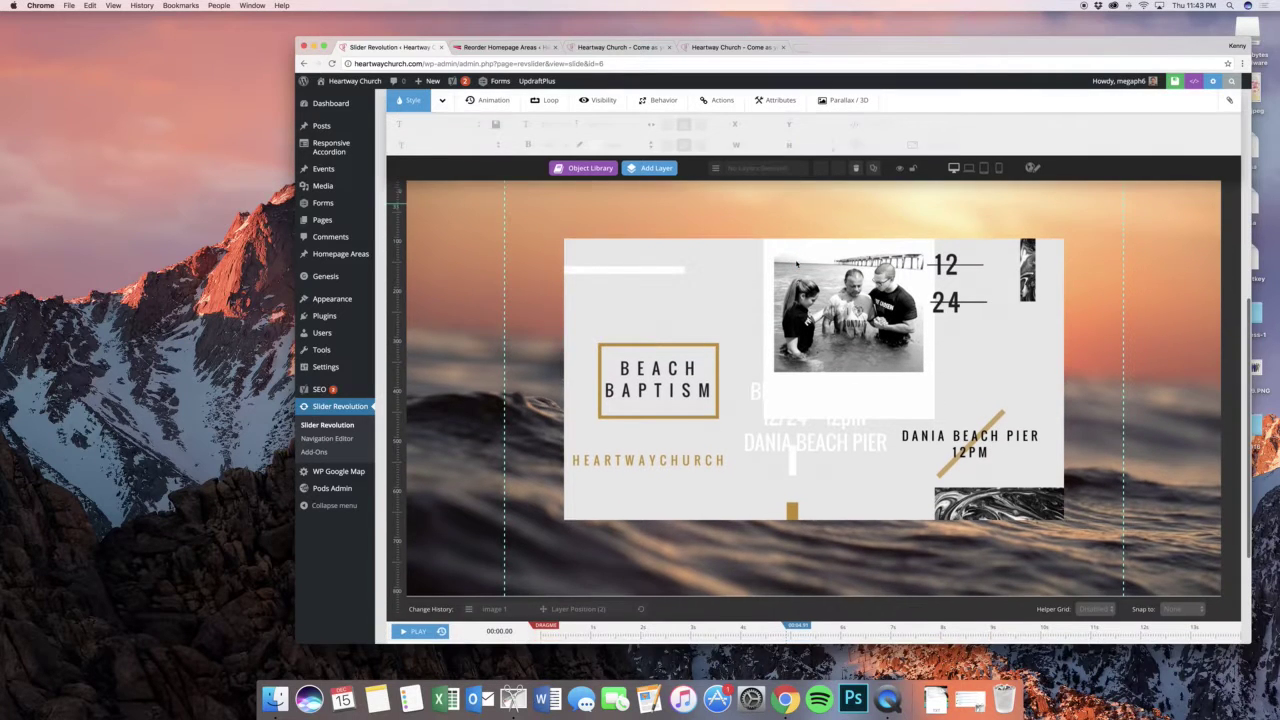
click(743, 283)
scroll(743, 283, down, 5)
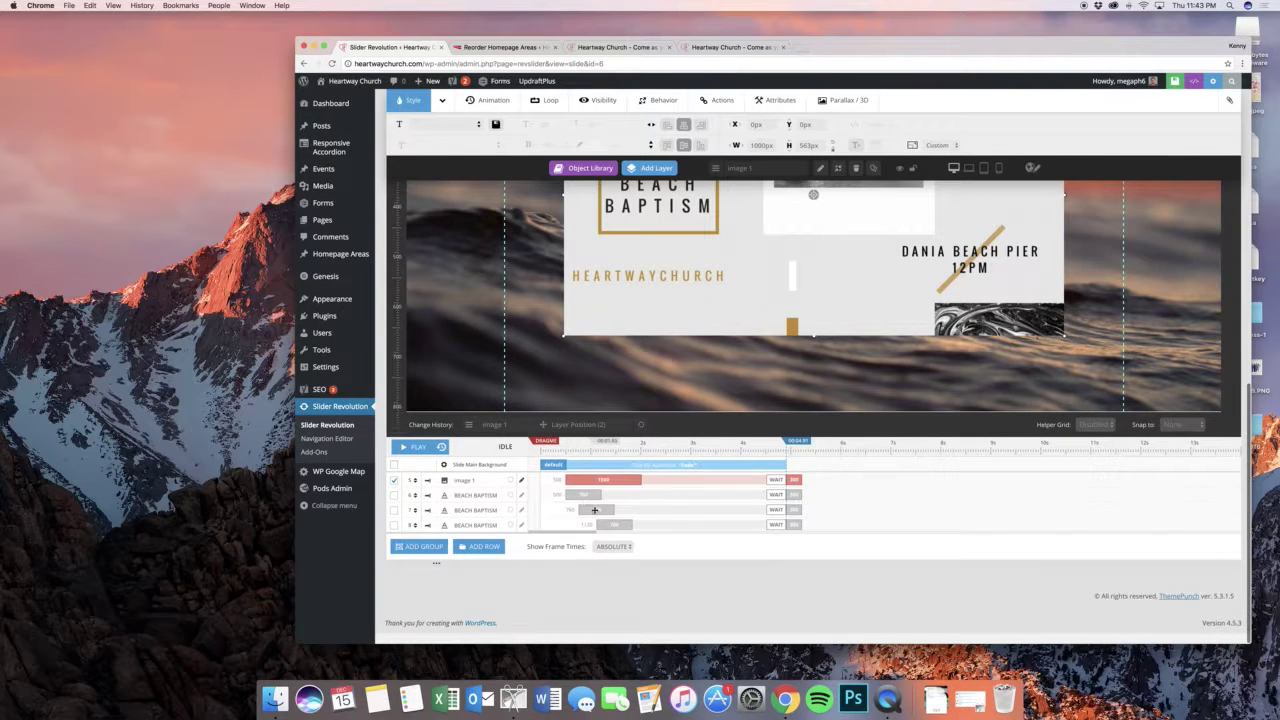
scroll(627, 490, up, 5)
scroll(627, 490, down, 3)
scroll(627, 490, up, 1)
click(470, 317)
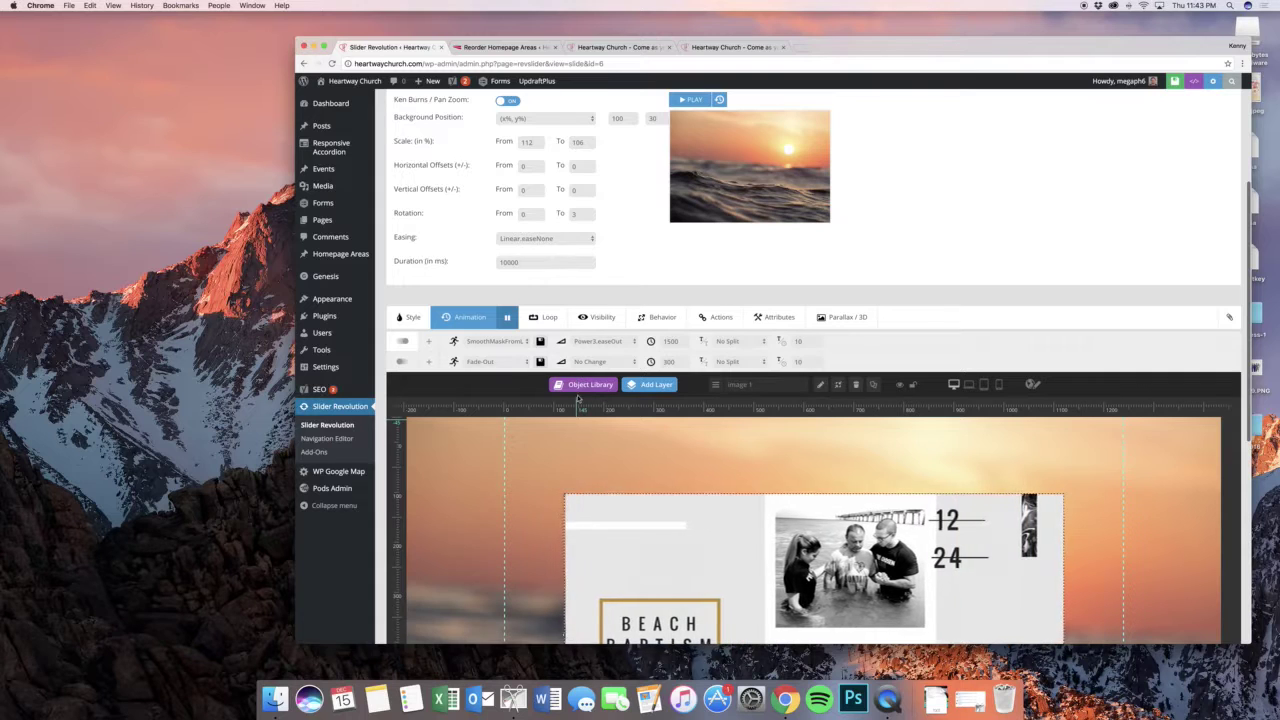
Apply the SlideMaskFromLeft entrance animation at 1500 ms and expand its offset details
click(519, 342)
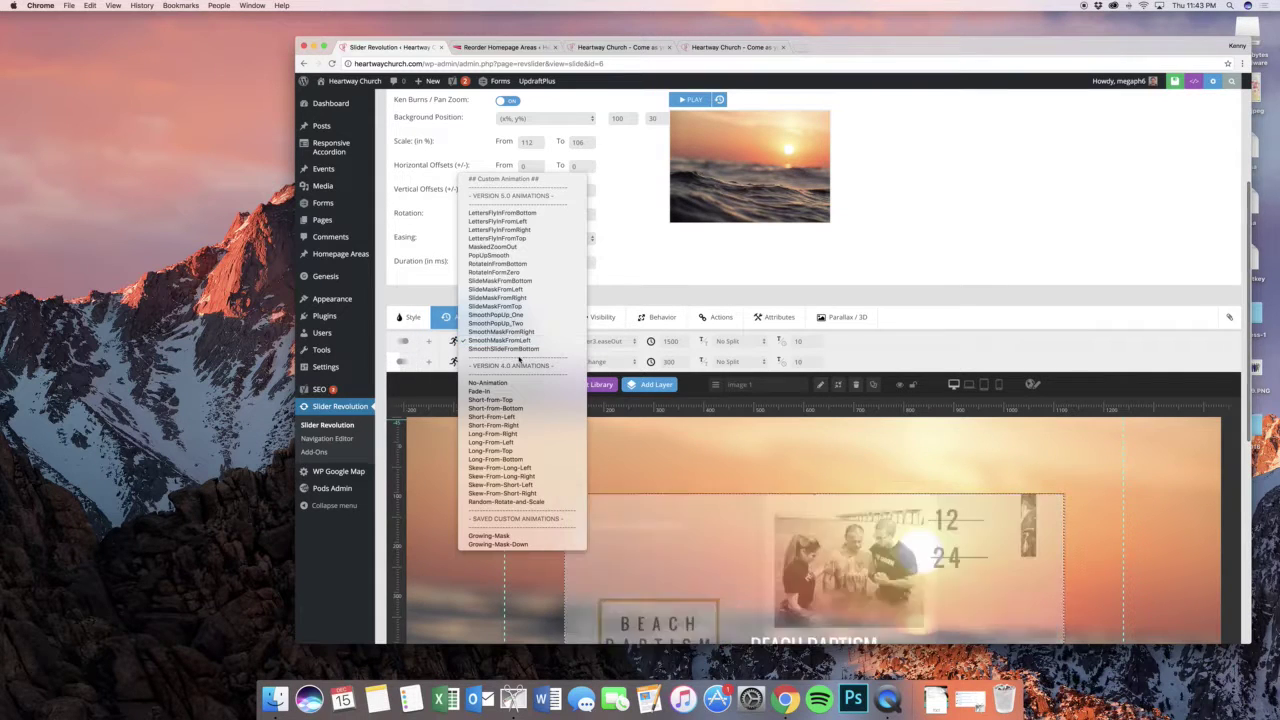
click(513, 292)
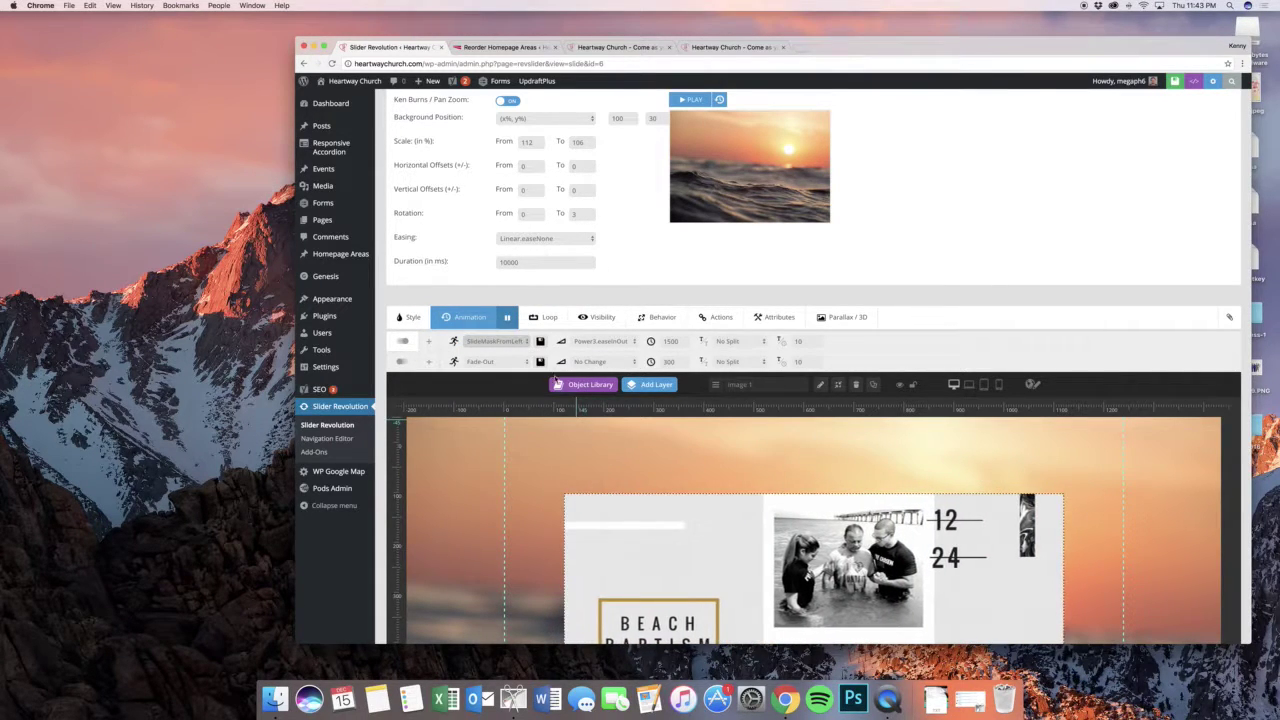
click(670, 341)
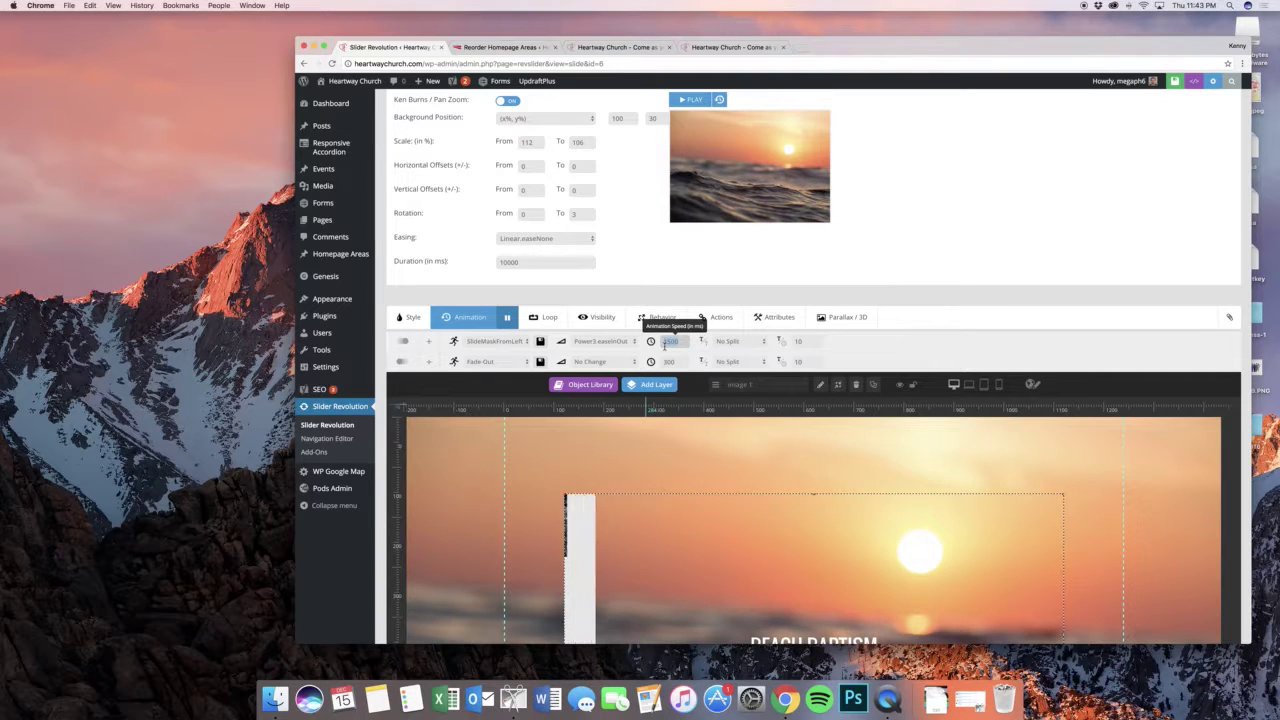
click(428, 341)
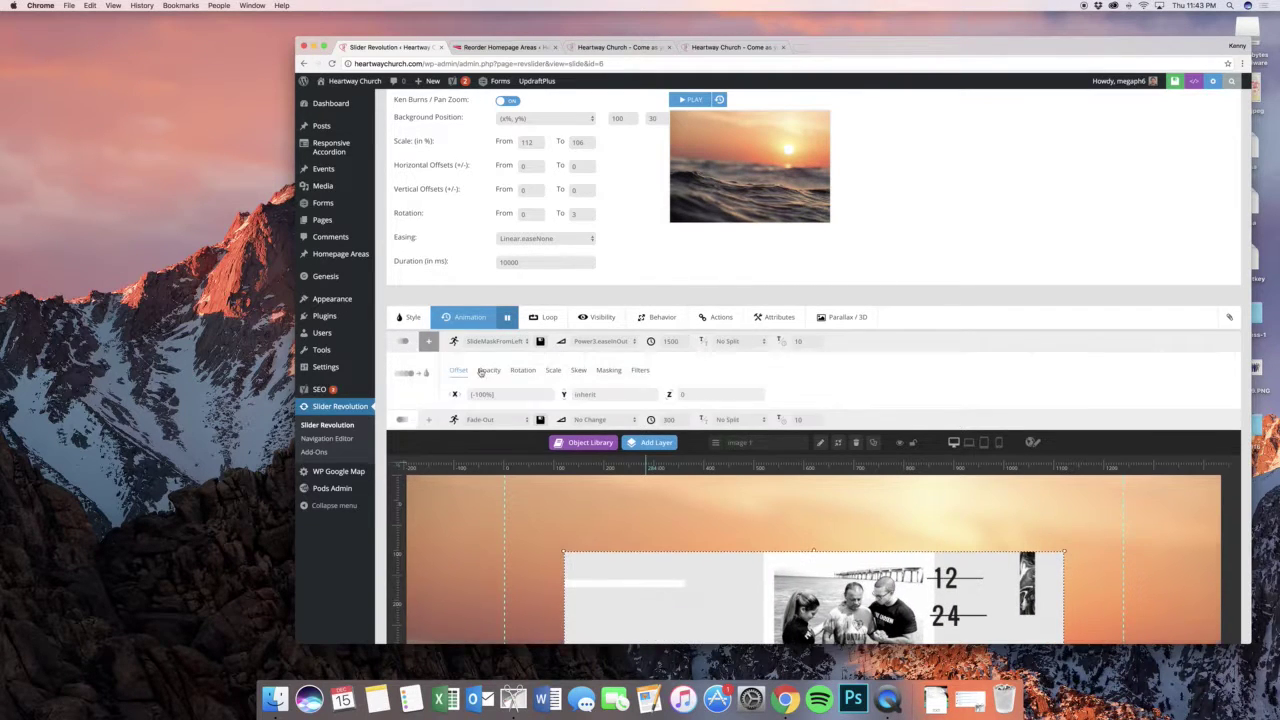
Select Image 1 and show its per-device visibility, with all four devices enabled
scroll(520, 394, down, 3)
scroll(520, 394, down, 1)
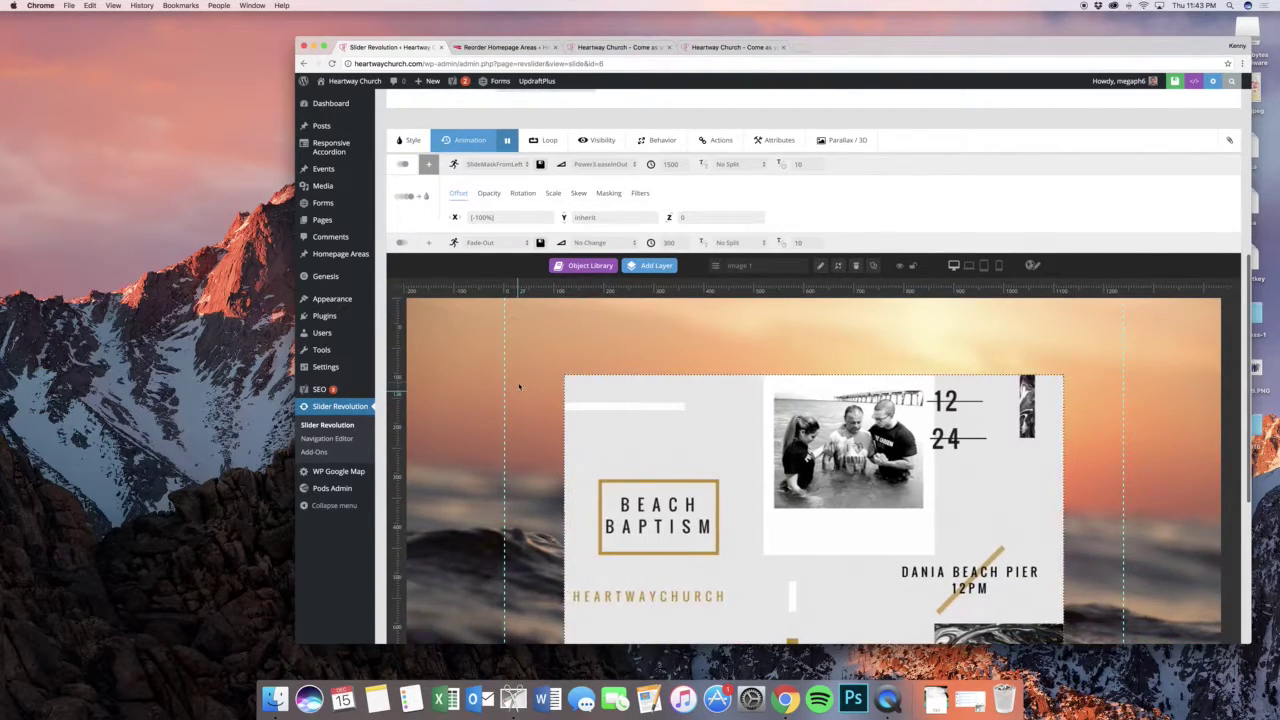
scroll(518, 382, down, 1)
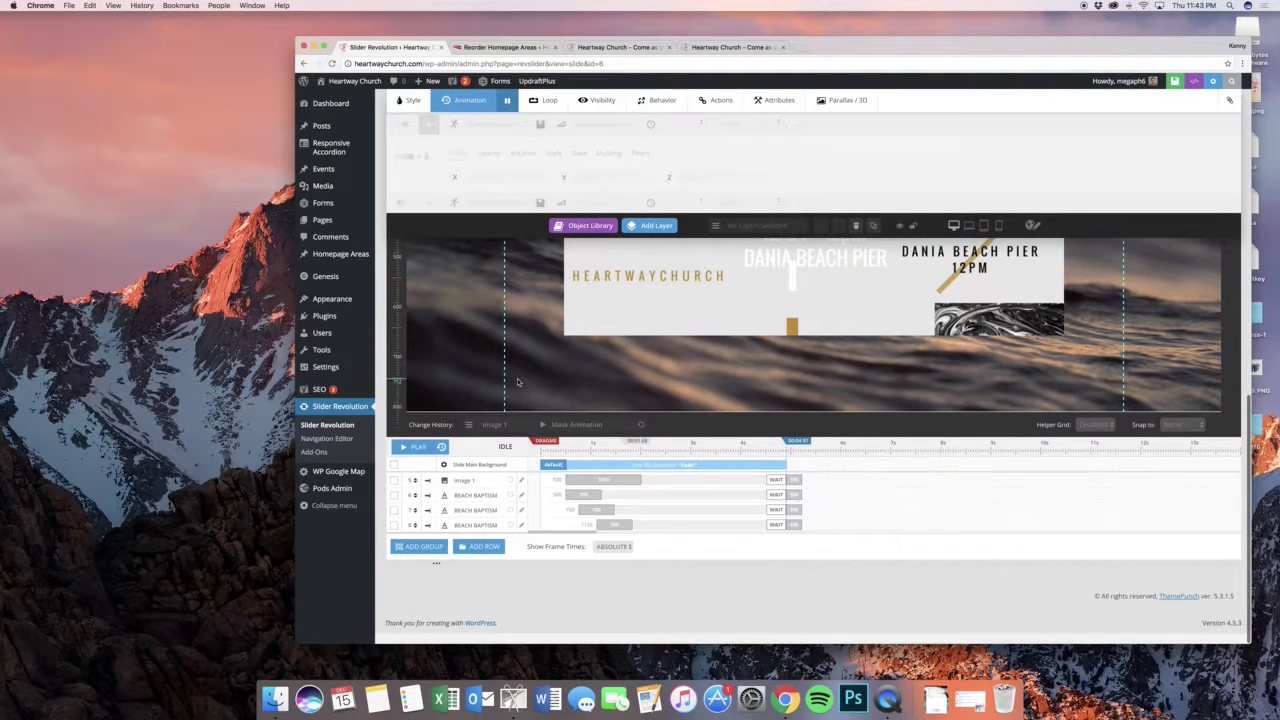
scroll(518, 382, up, 3)
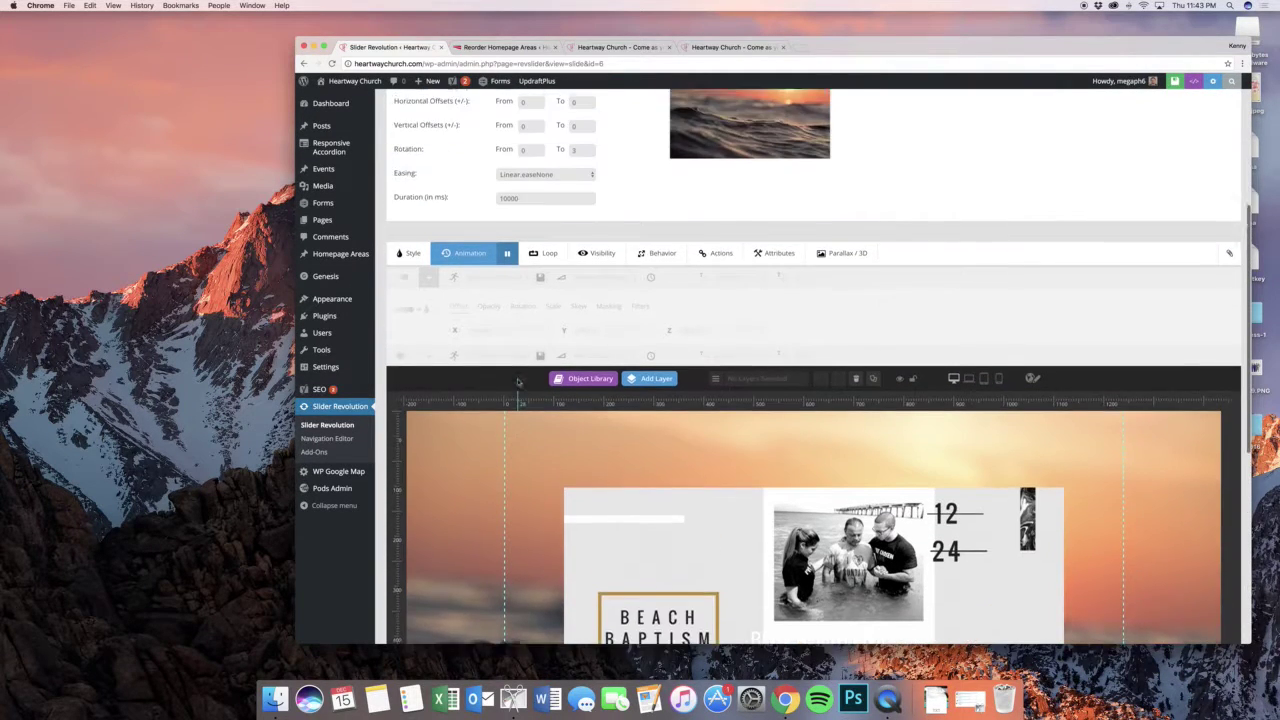
click(598, 466)
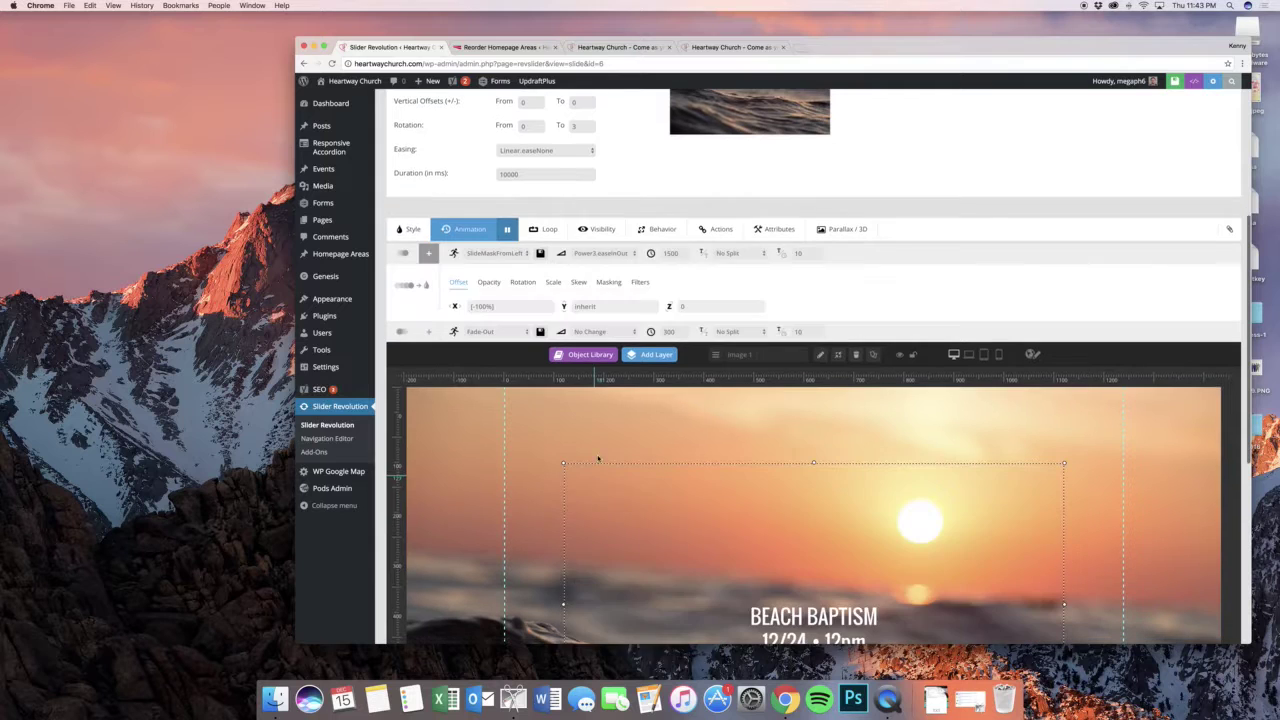
click(586, 238)
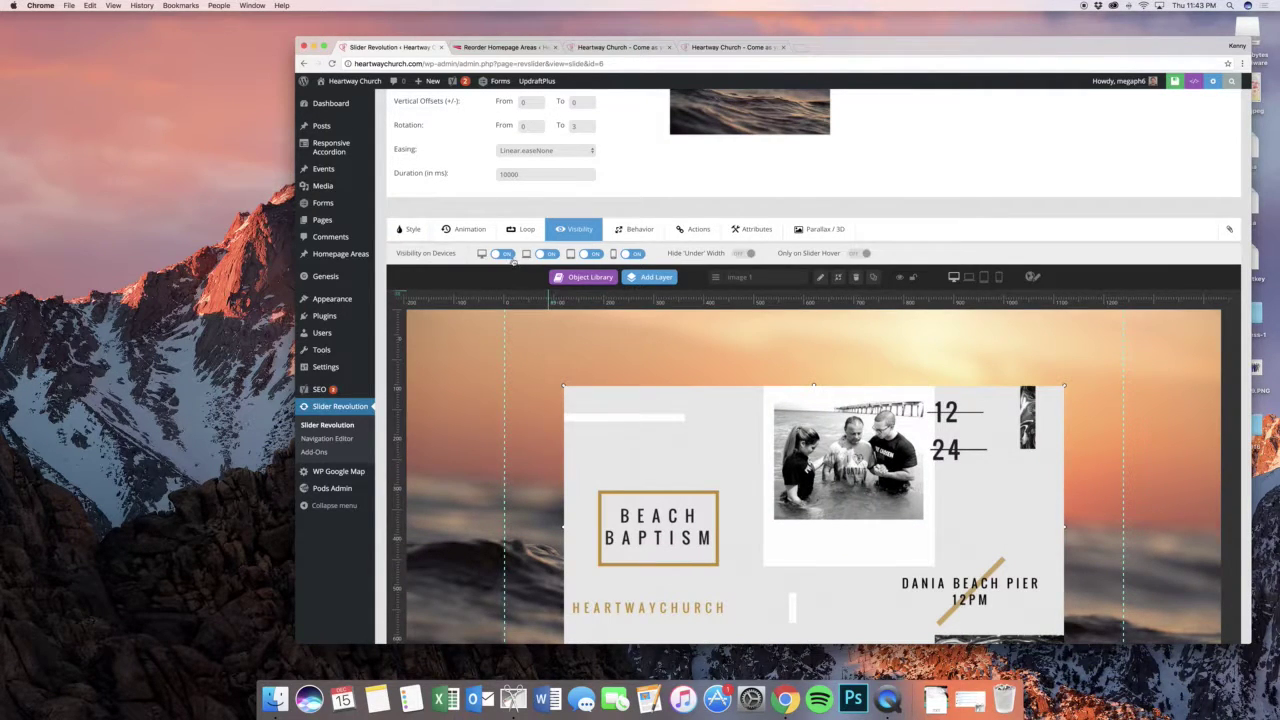
Select the BEACH BAPTISM text layer and view the slide at laptop, tablet and phone widths
scroll(615, 278, down, 2)
click(629, 276)
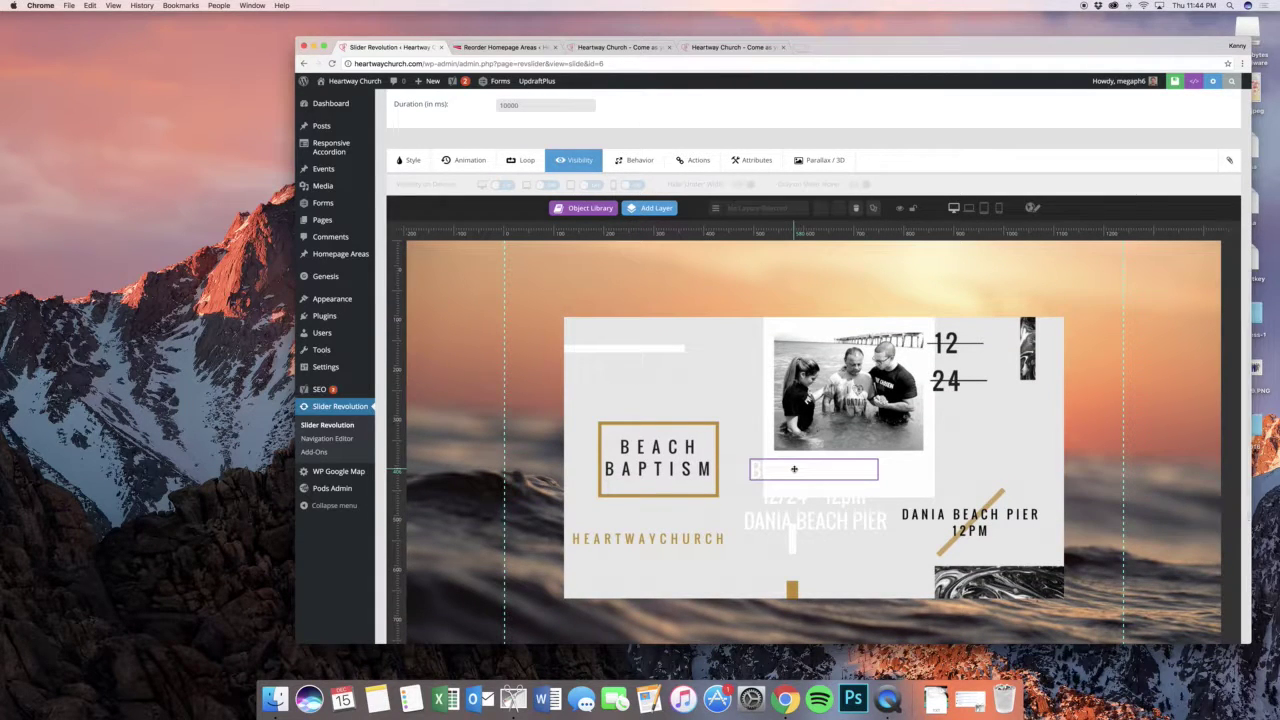
click(794, 469)
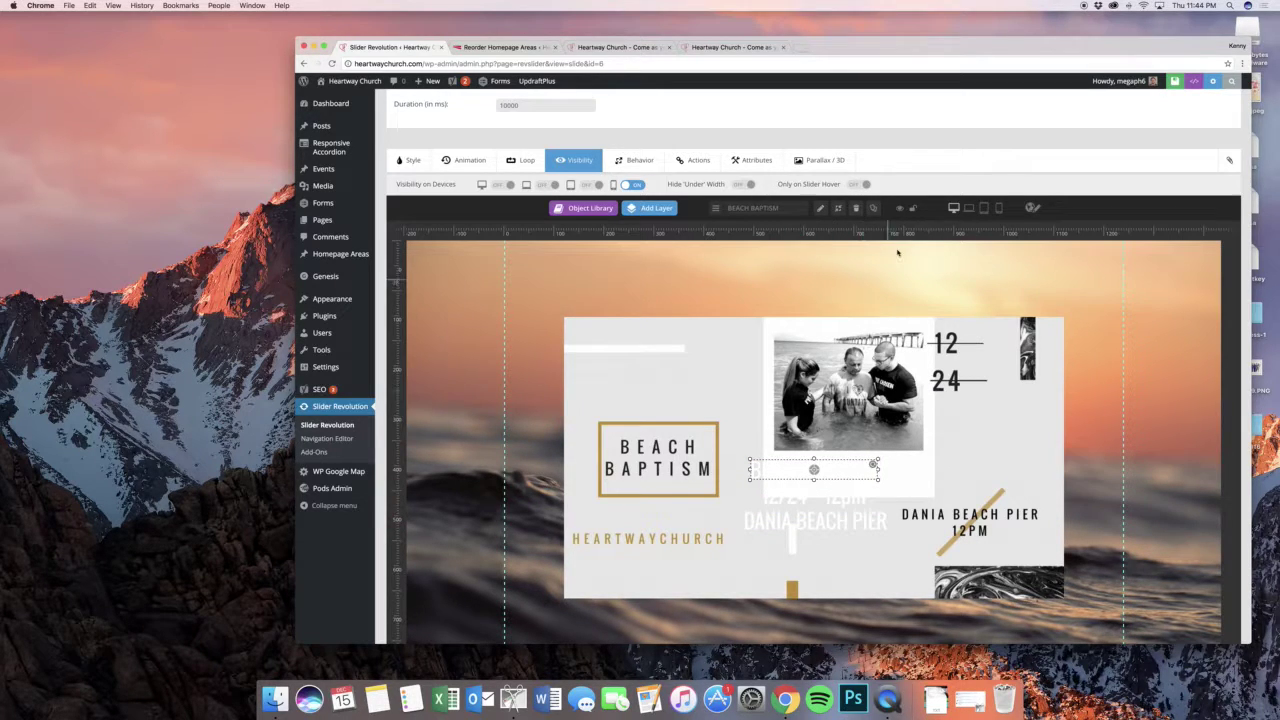
click(969, 211)
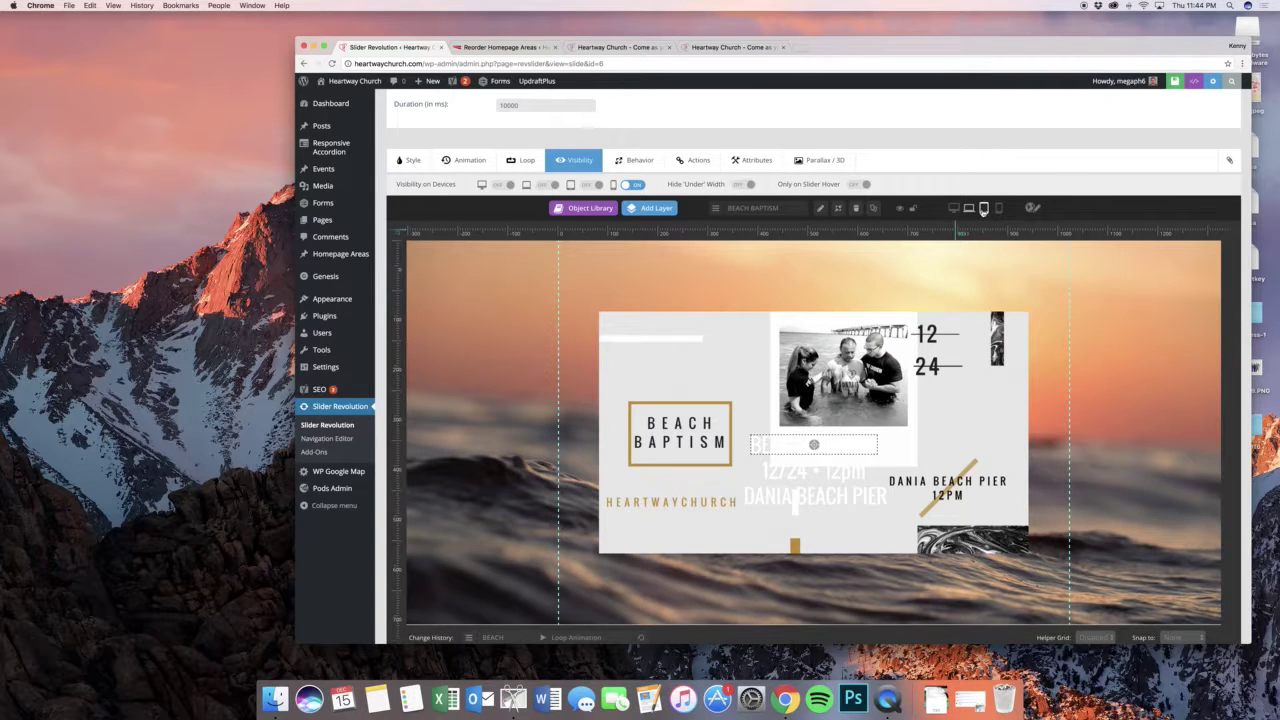
click(985, 209)
click(995, 212)
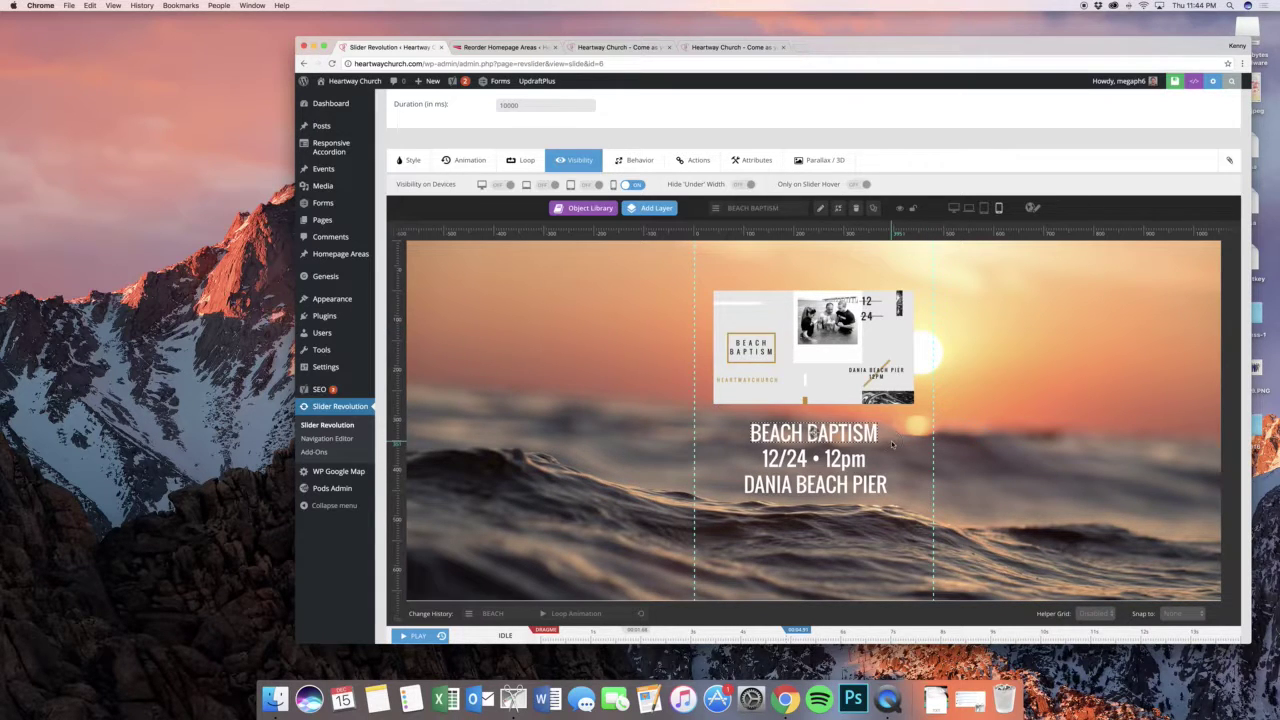
Play the slide animation in the editor, then open a full preview of the slide
click(842, 430)
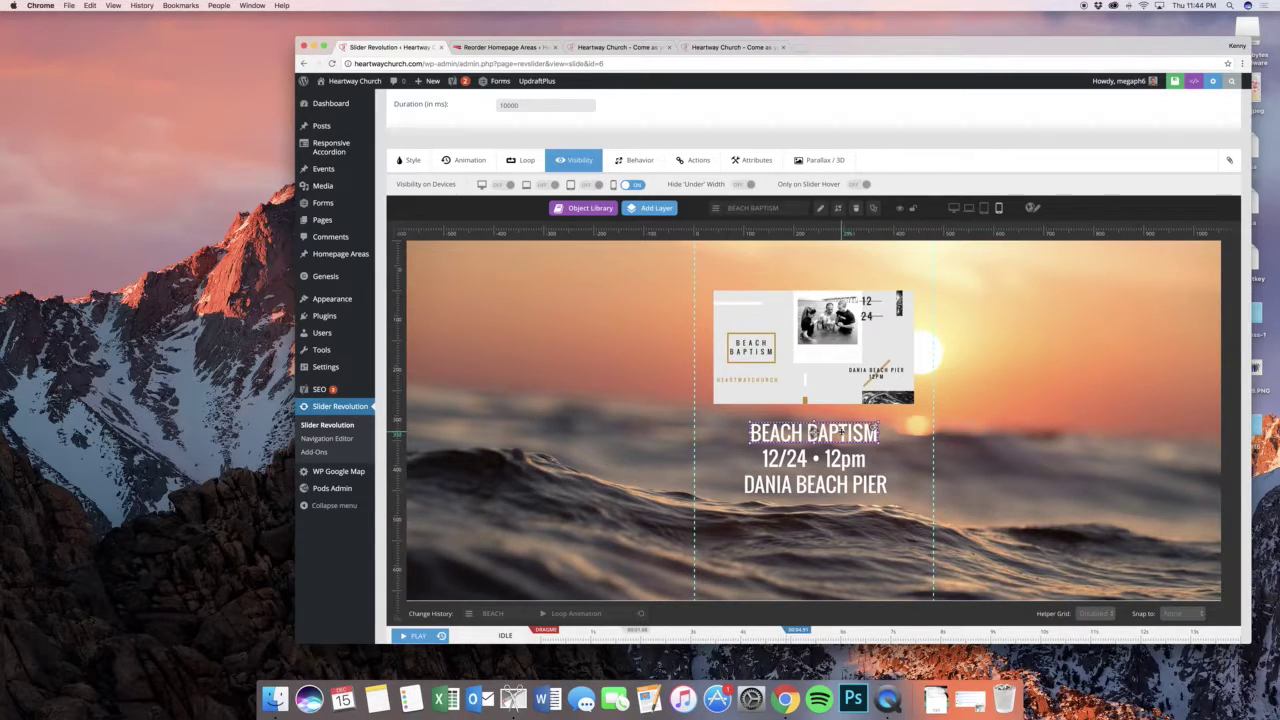
scroll(800, 434, down, 3)
click(418, 531)
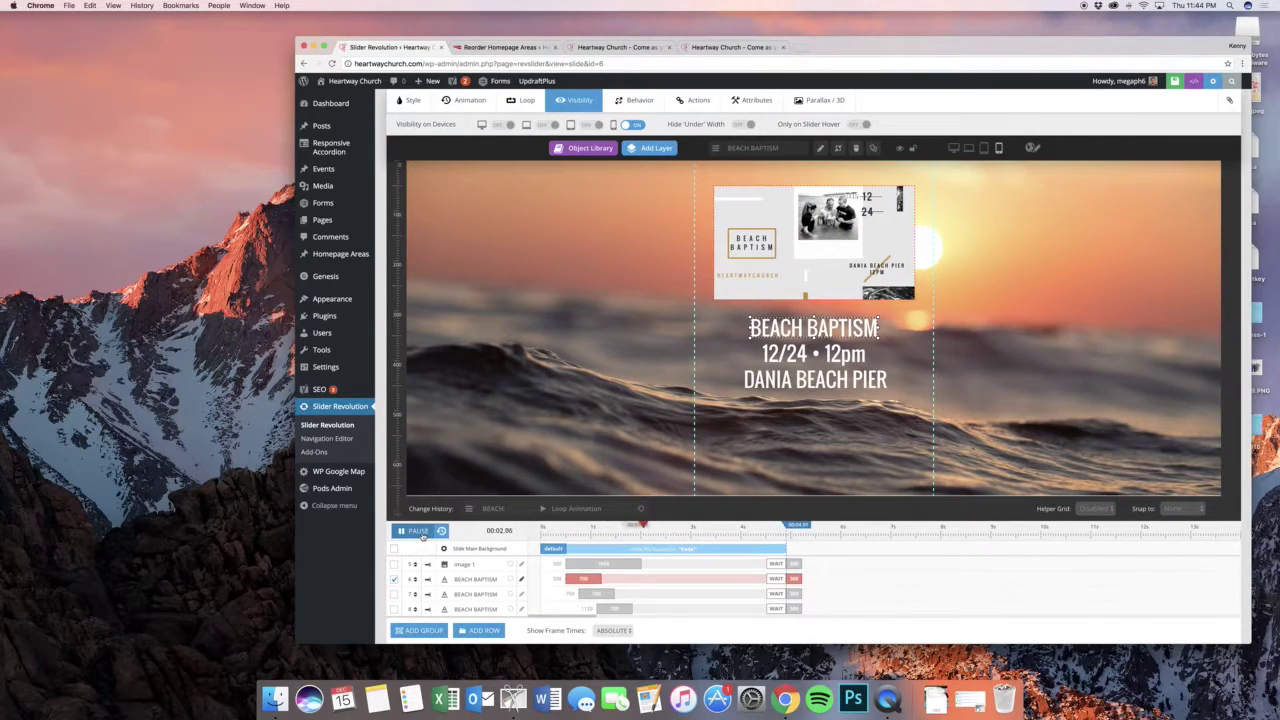
scroll(889, 453, up, 3)
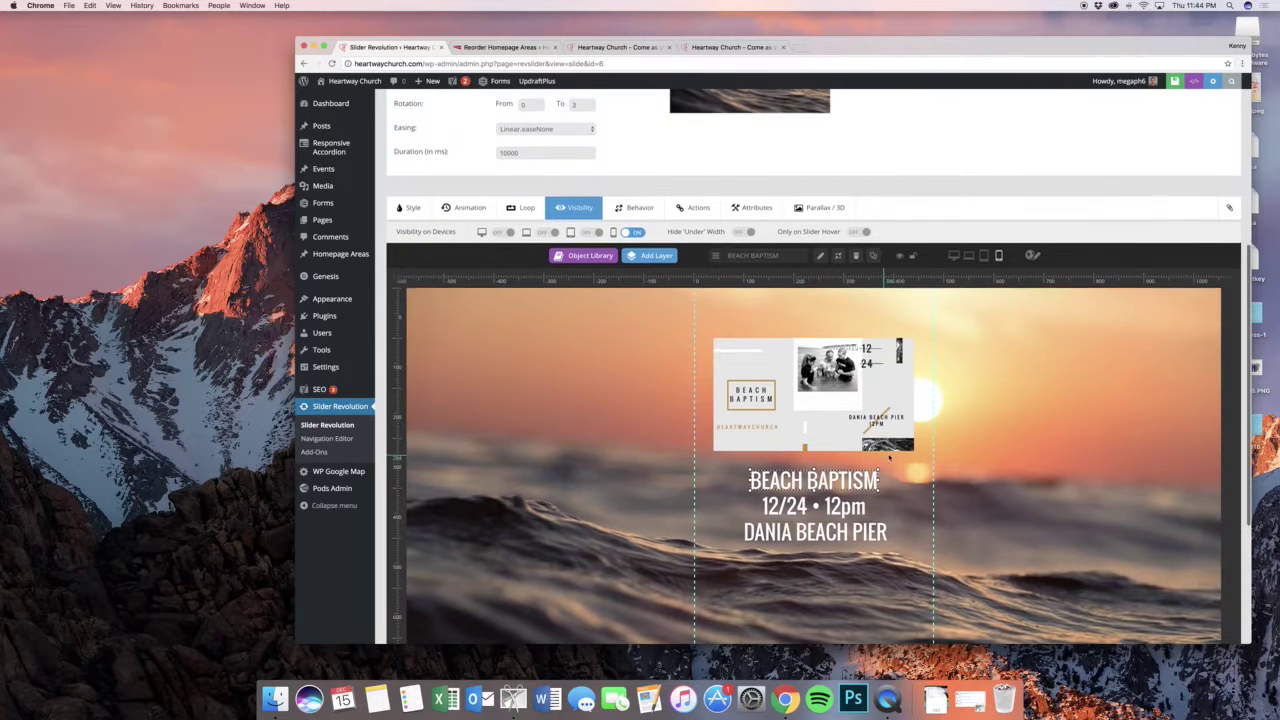
click(889, 450)
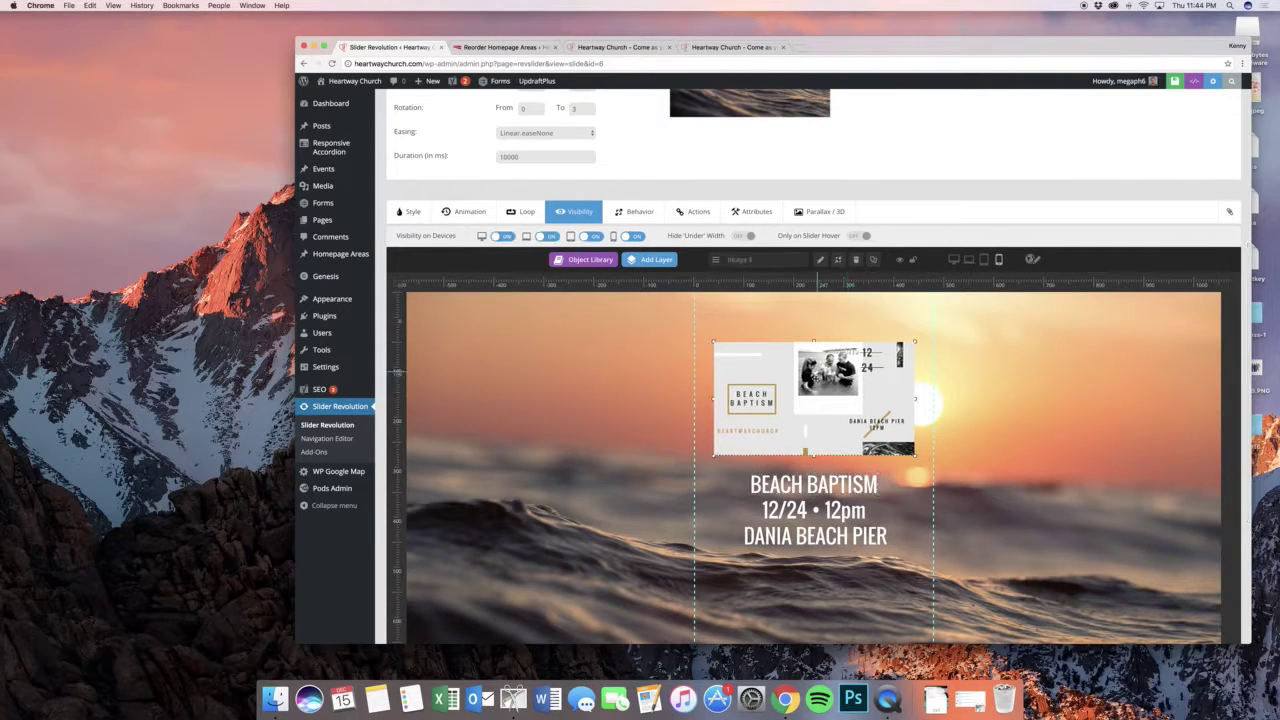
scroll(880, 400, up, 1)
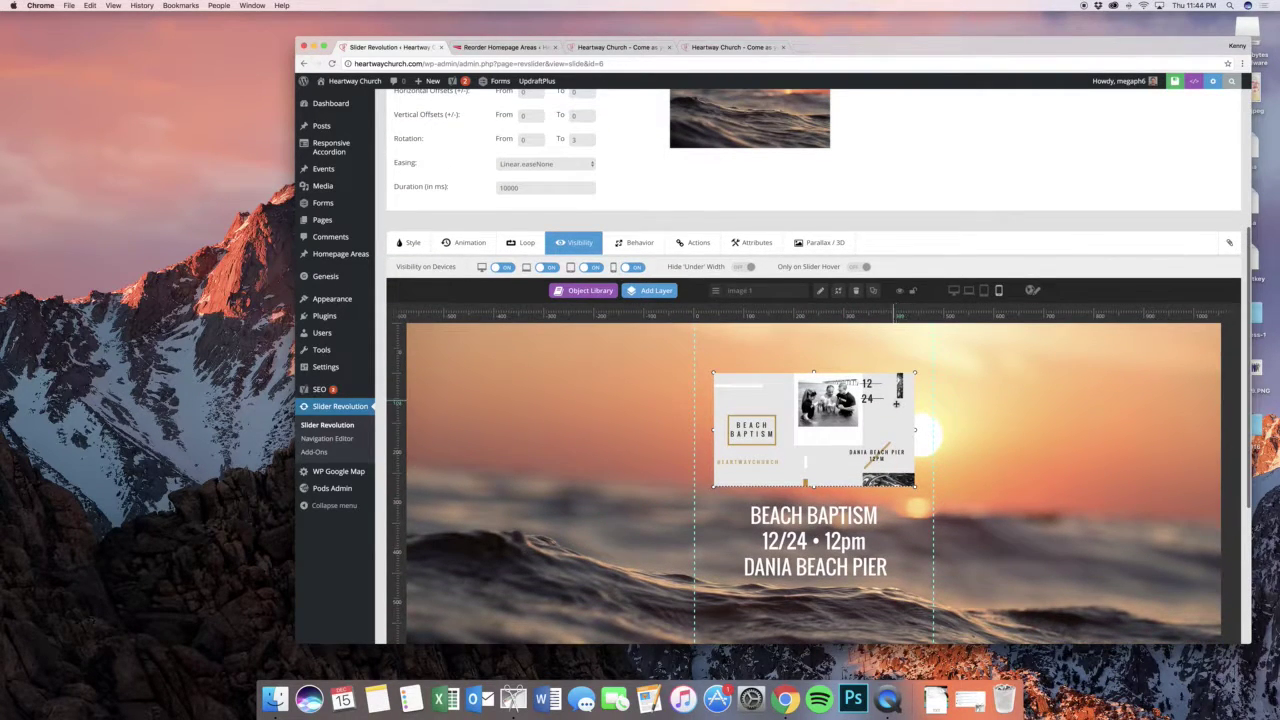
click(1212, 81)
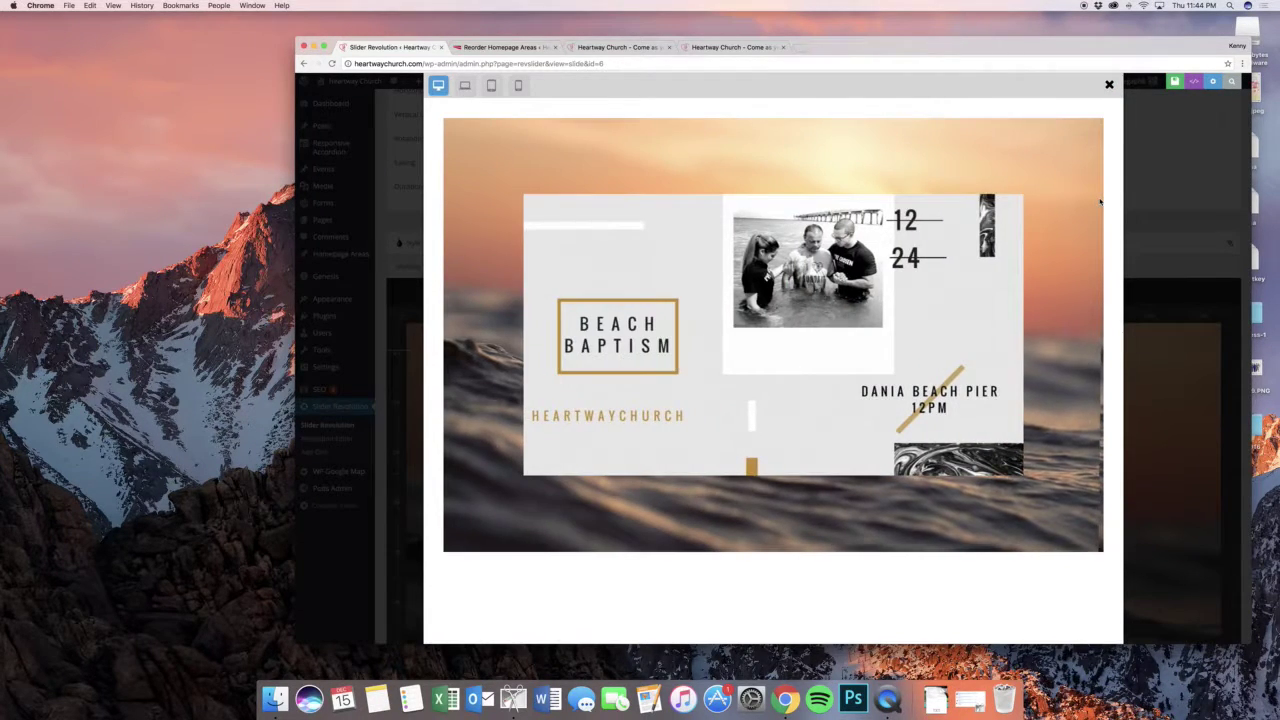
Preview the Beach Baptism slide at phone size, then select the DANIA BEACH PIER text layer
click(521, 85)
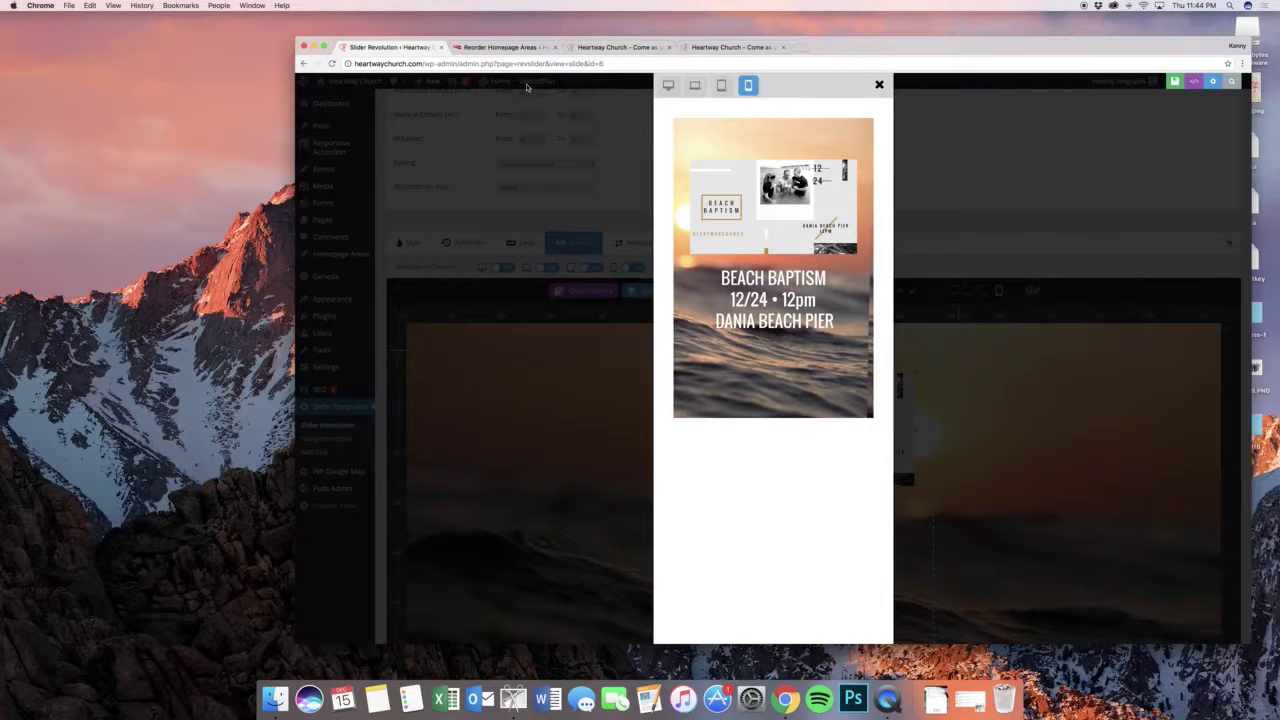
click(875, 85)
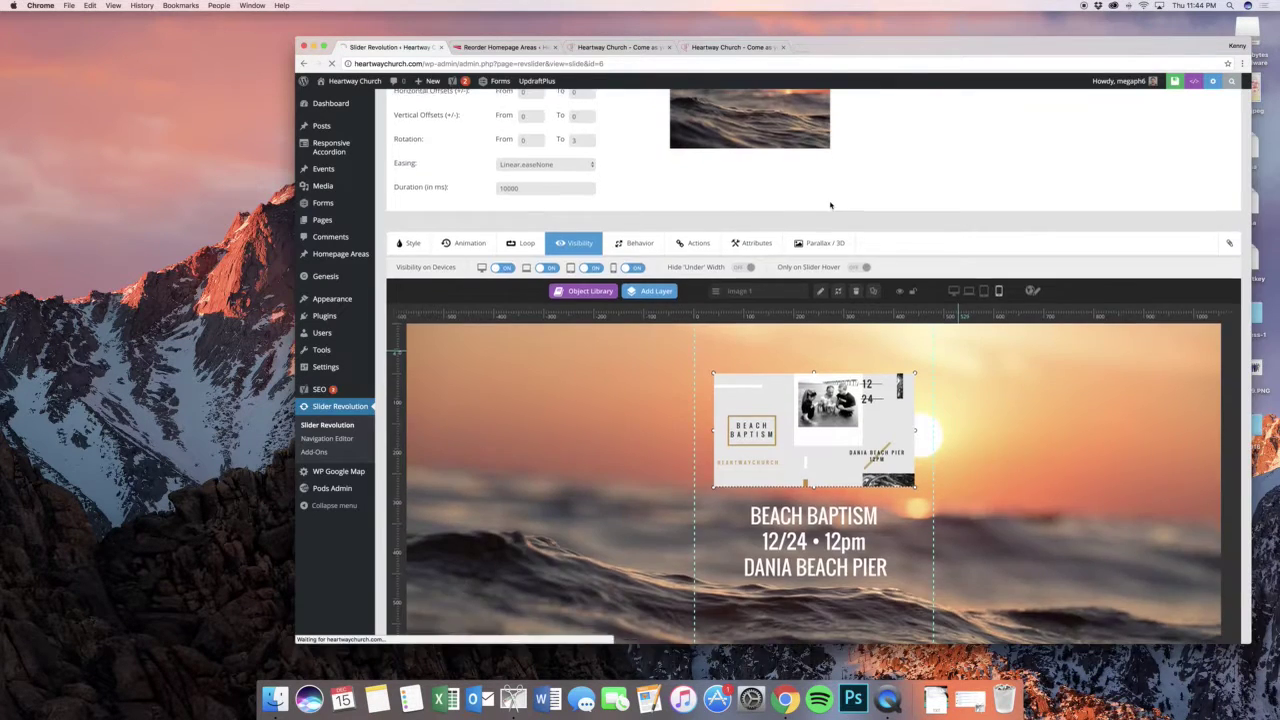
scroll(829, 206, up, 3)
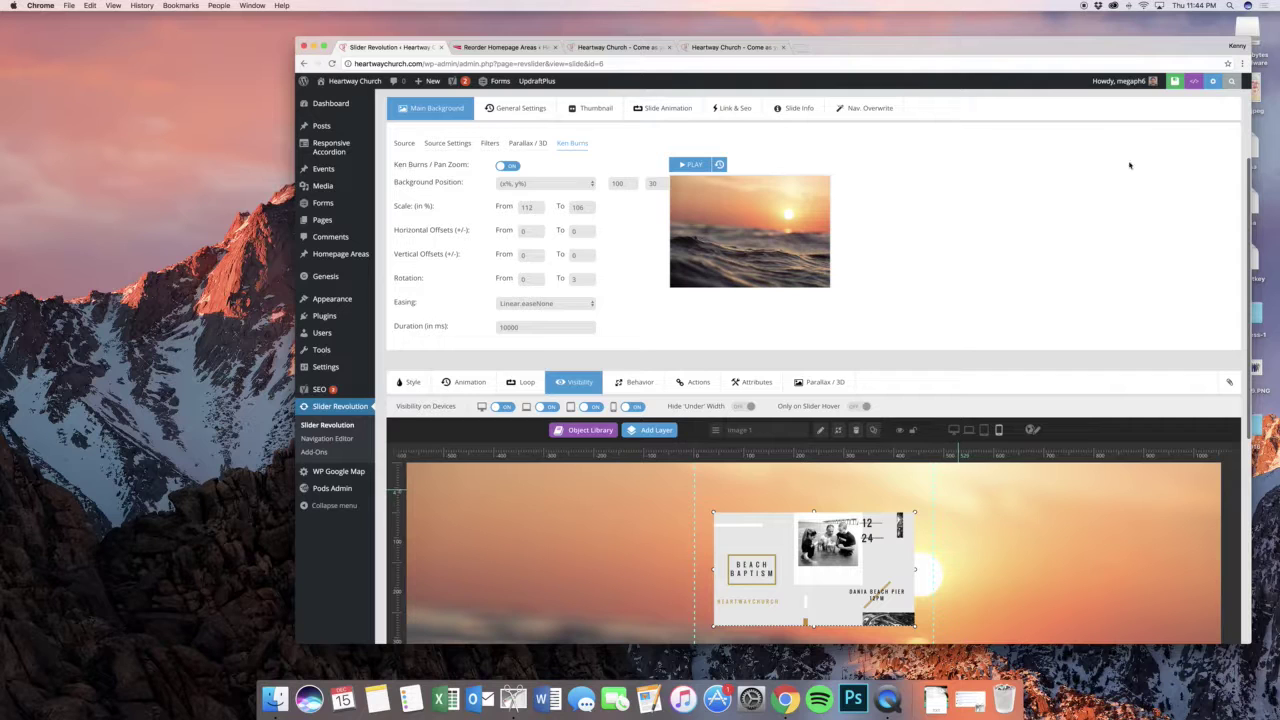
scroll(1006, 291, down, 3)
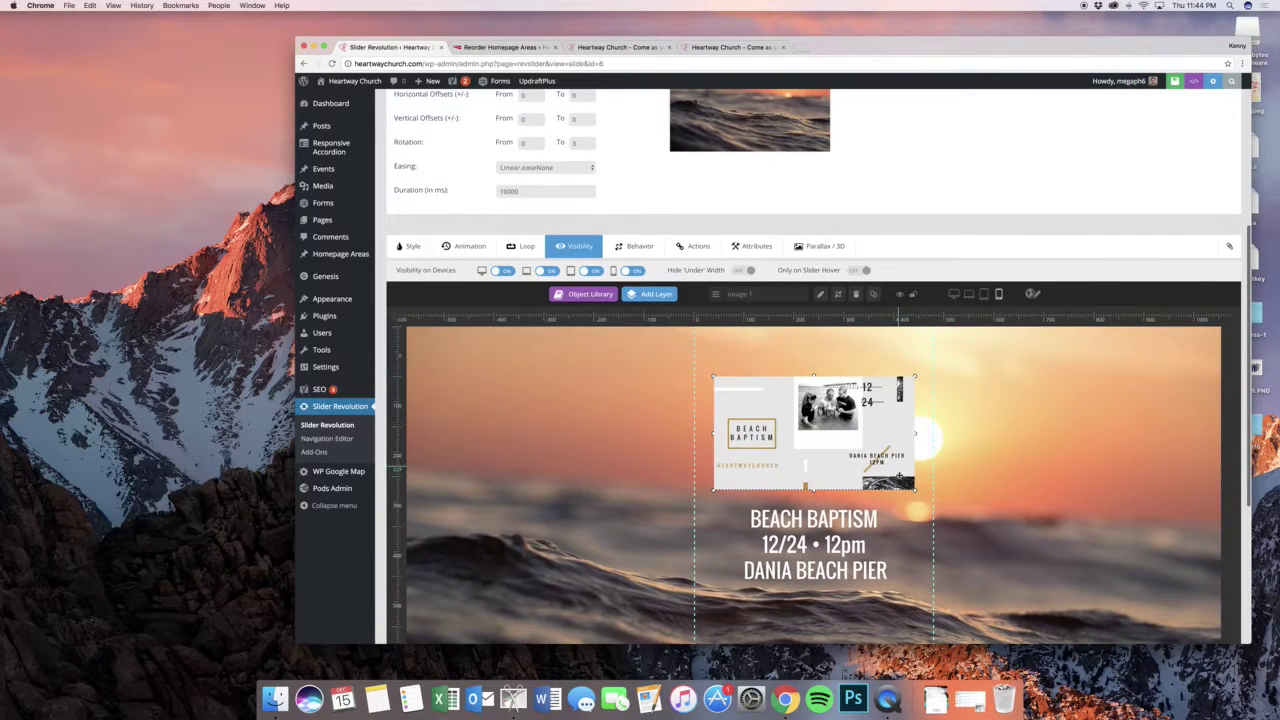
click(829, 570)
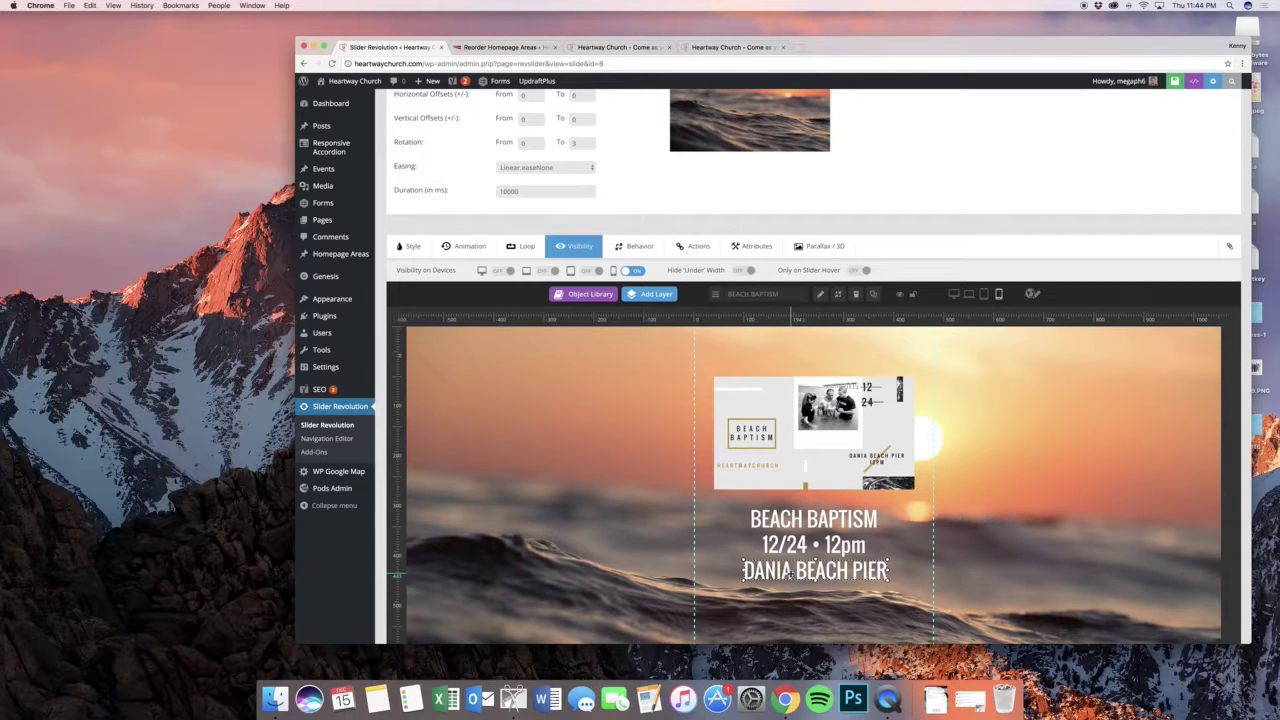
Give the text layer a Simple Link action to google.com as an a Tag Link with 300 ms delay
click(699, 247)
click(410, 273)
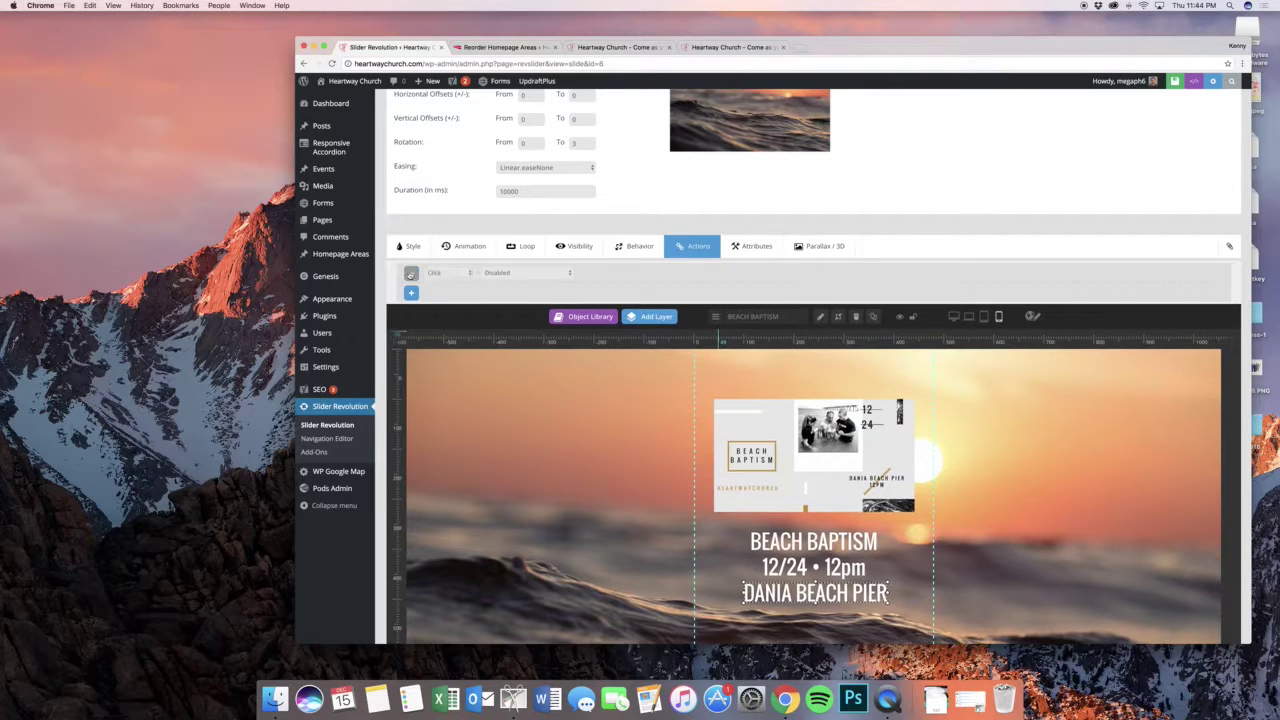
click(497, 273)
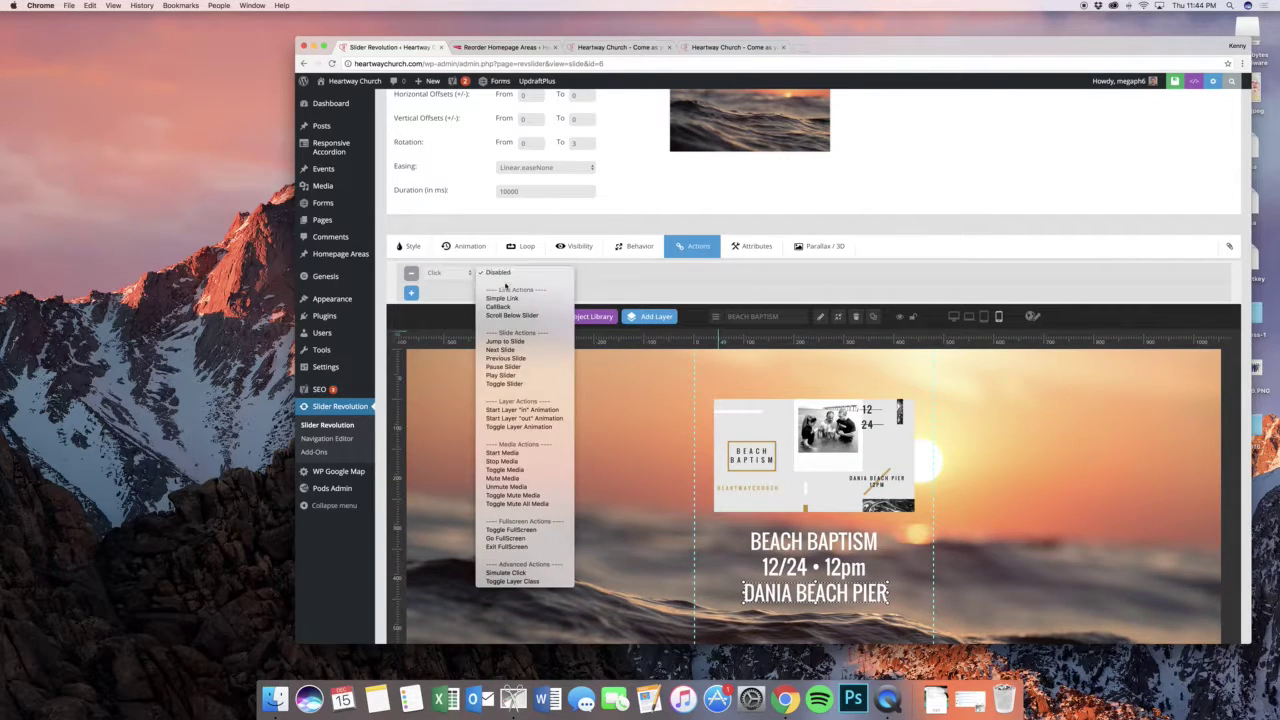
click(519, 303)
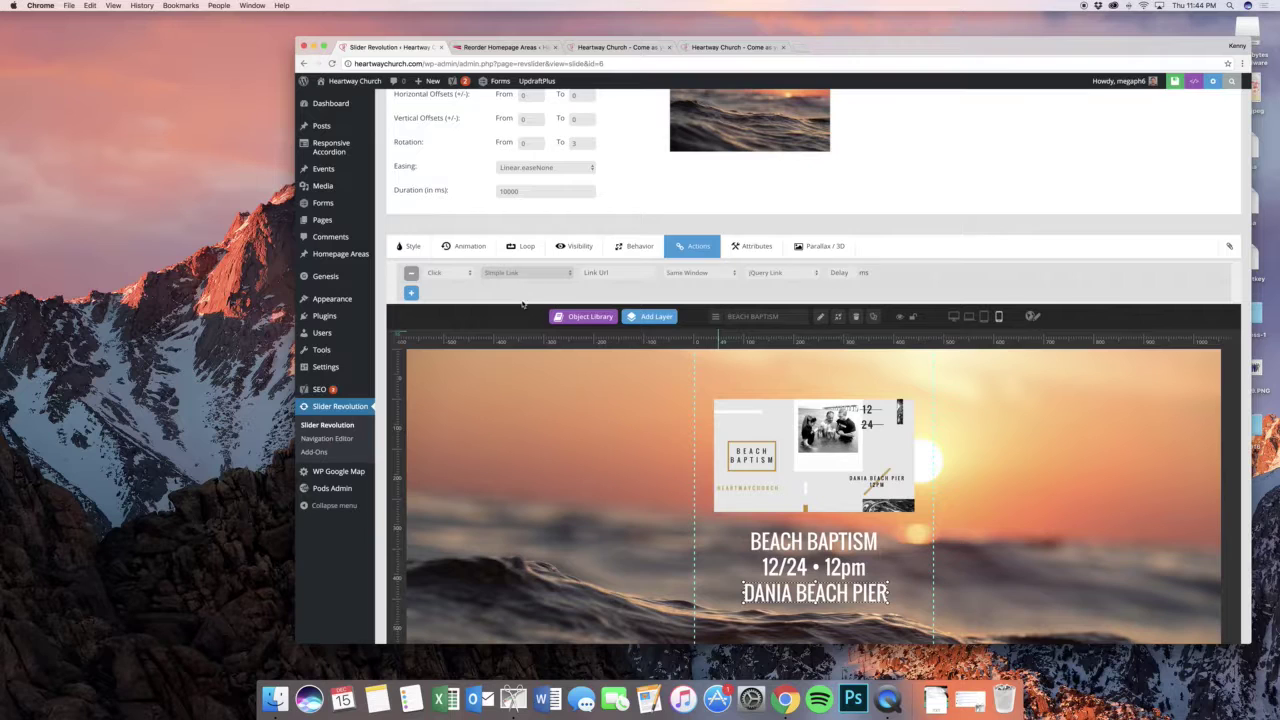
click(620, 271)
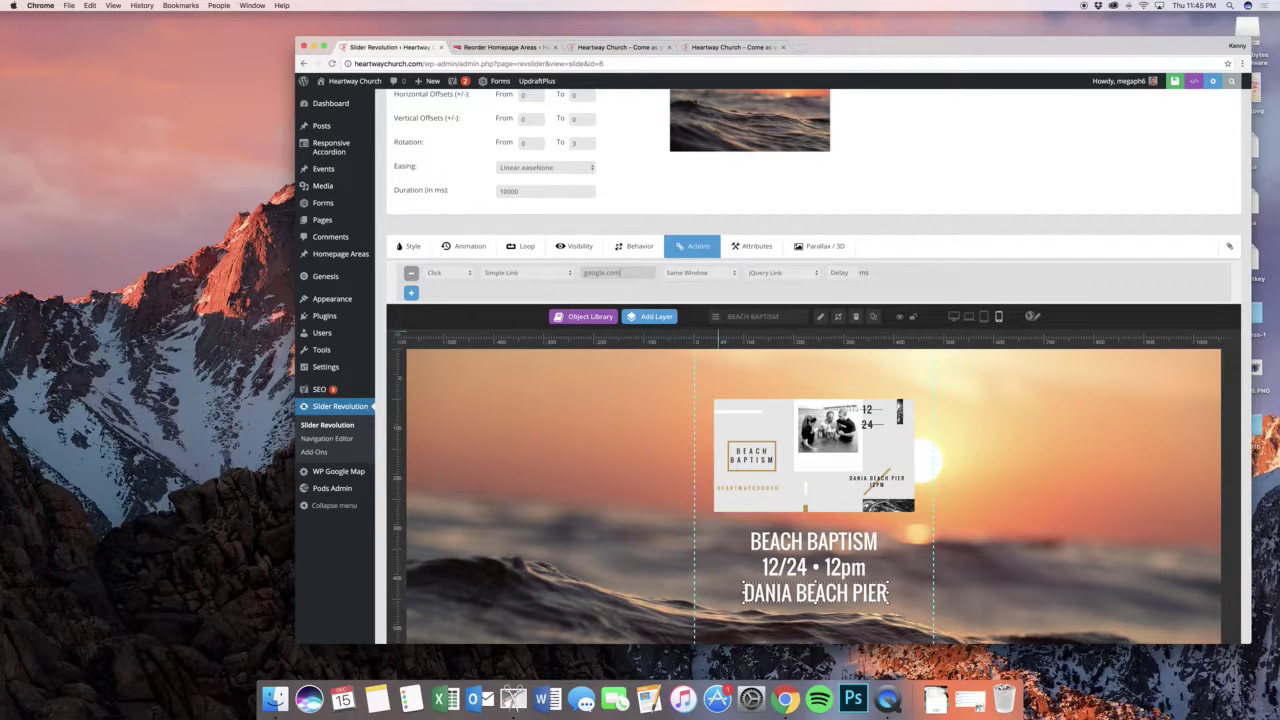
text(google.com)
click(706, 273)
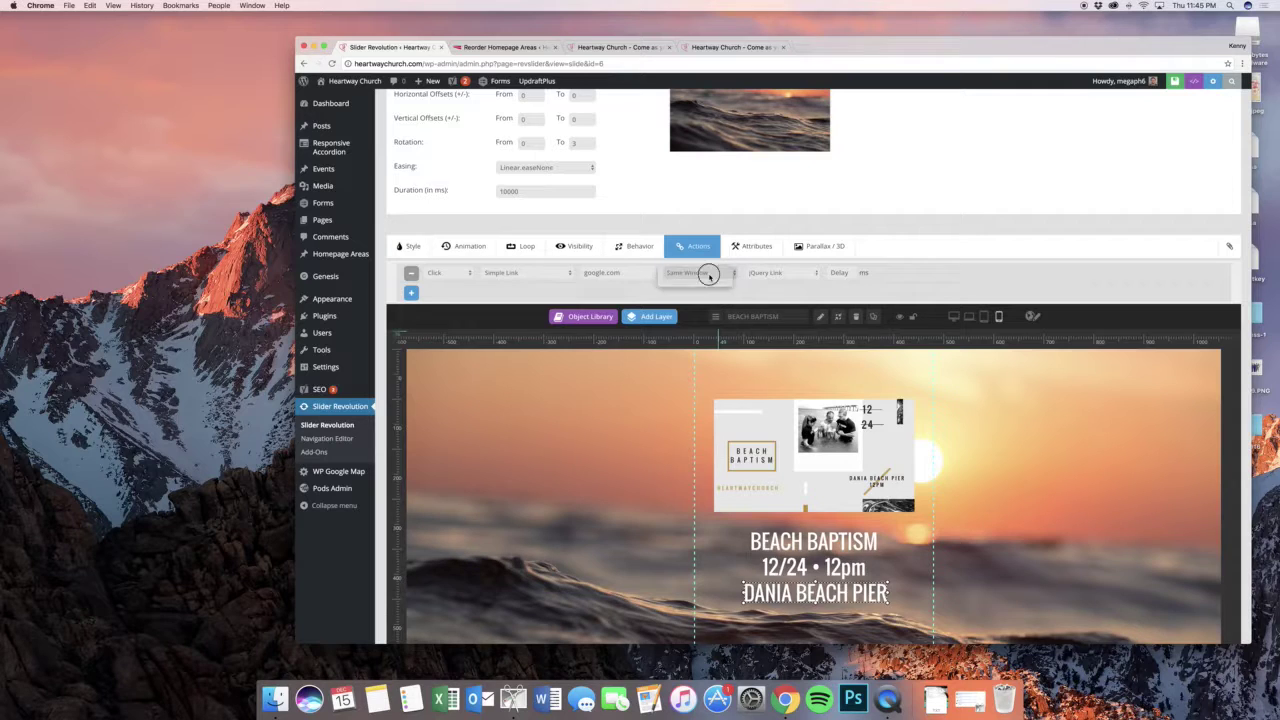
click(762, 273)
click(762, 281)
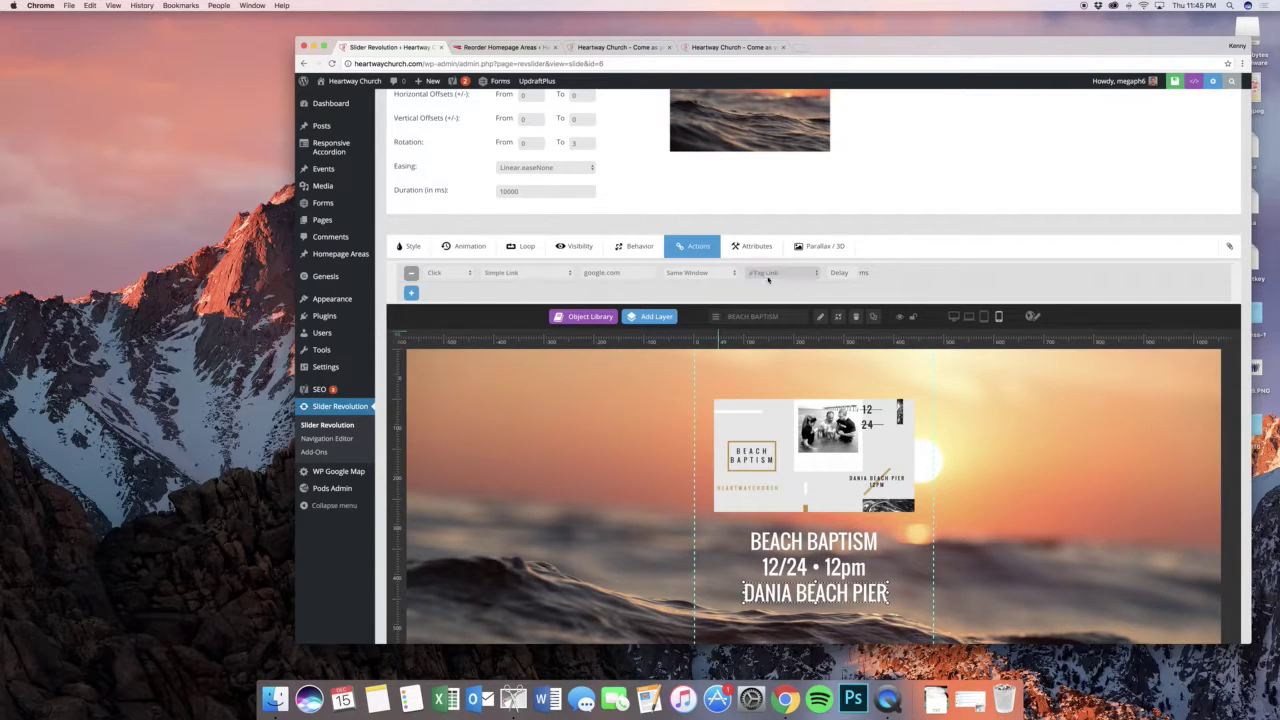
click(846, 273)
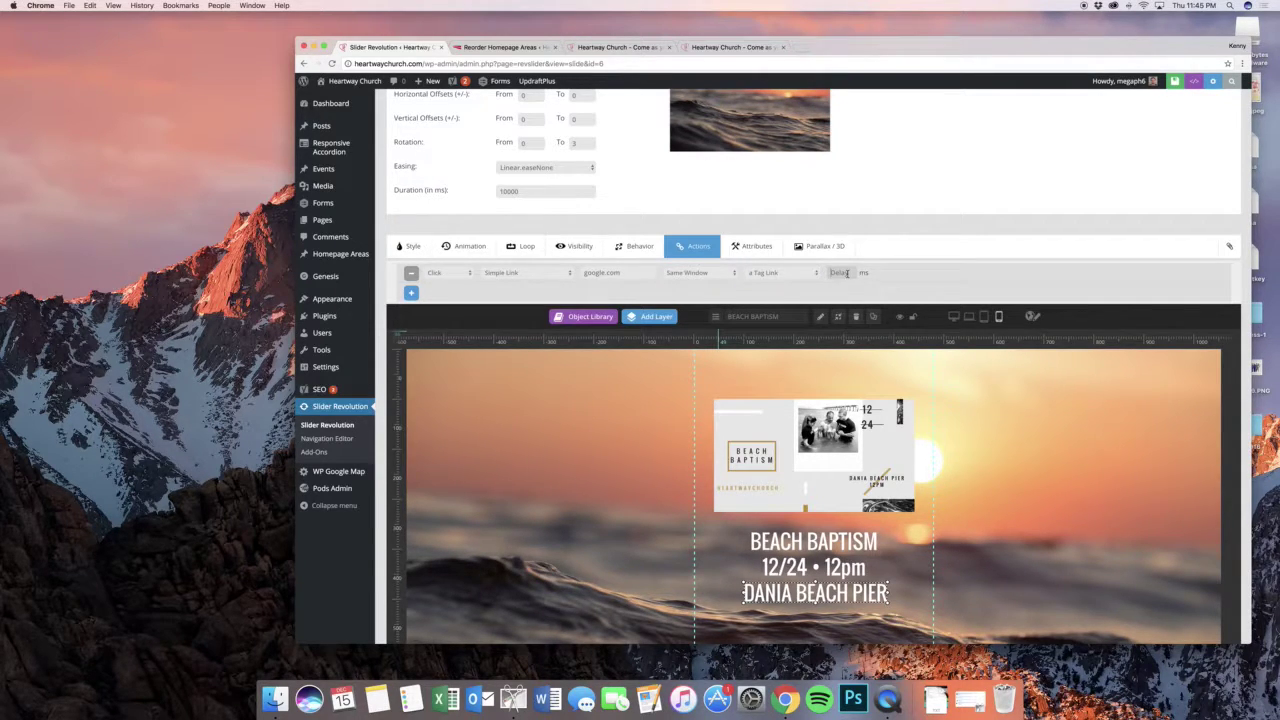
Reload the slide editor without saving and play the slide preview
scroll(954, 369, down, 5)
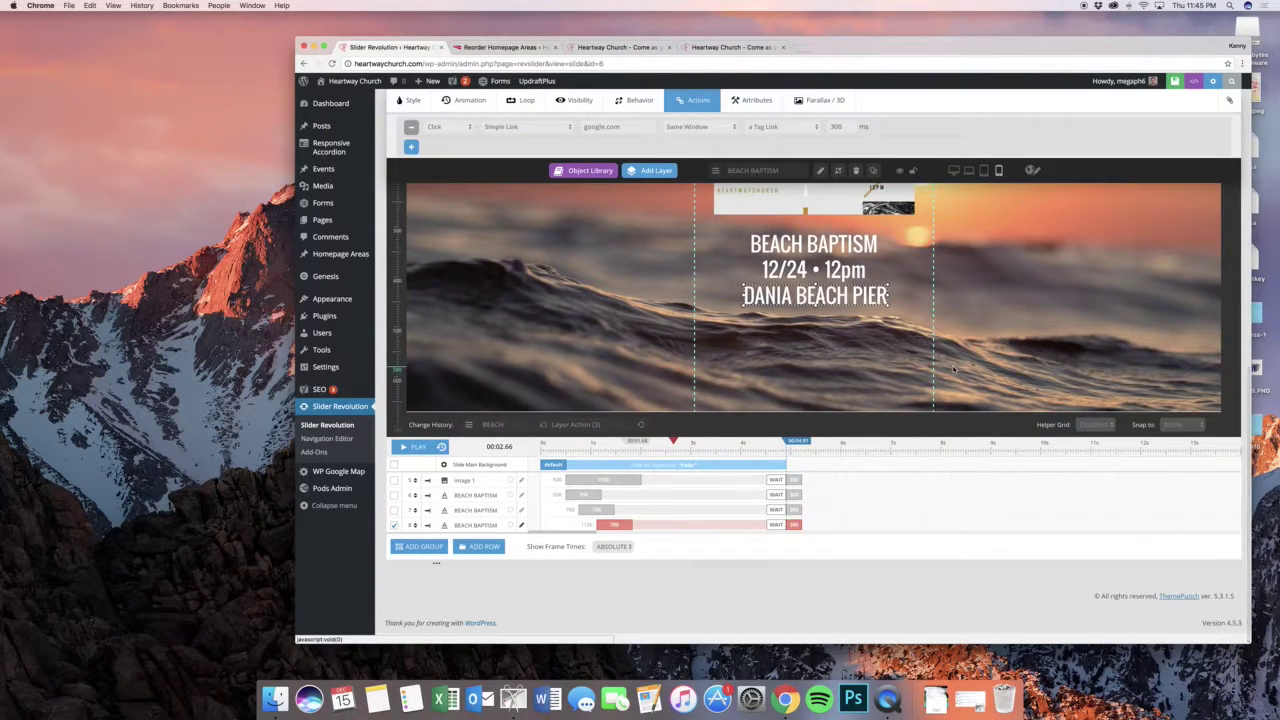
scroll(954, 369, up, 4)
scroll(954, 369, up, 10)
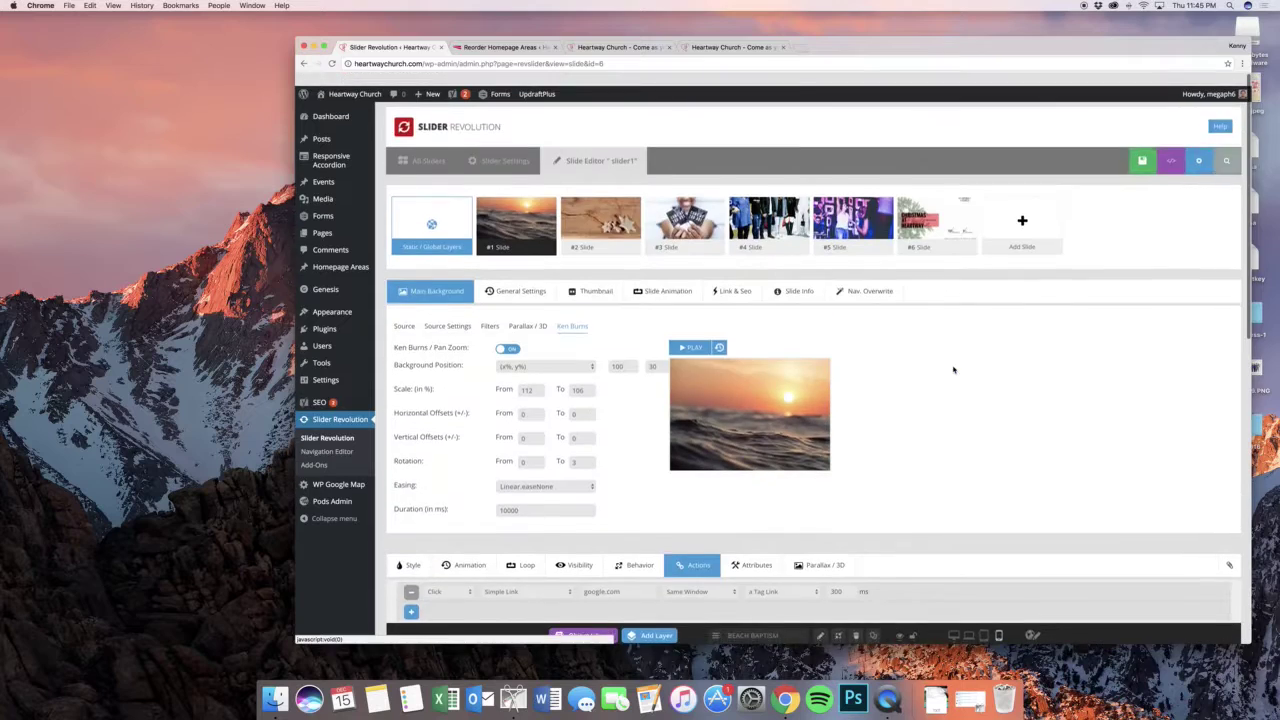
scroll(954, 370, down, 8)
scroll(954, 369, down, 3)
scroll(954, 369, up, 10)
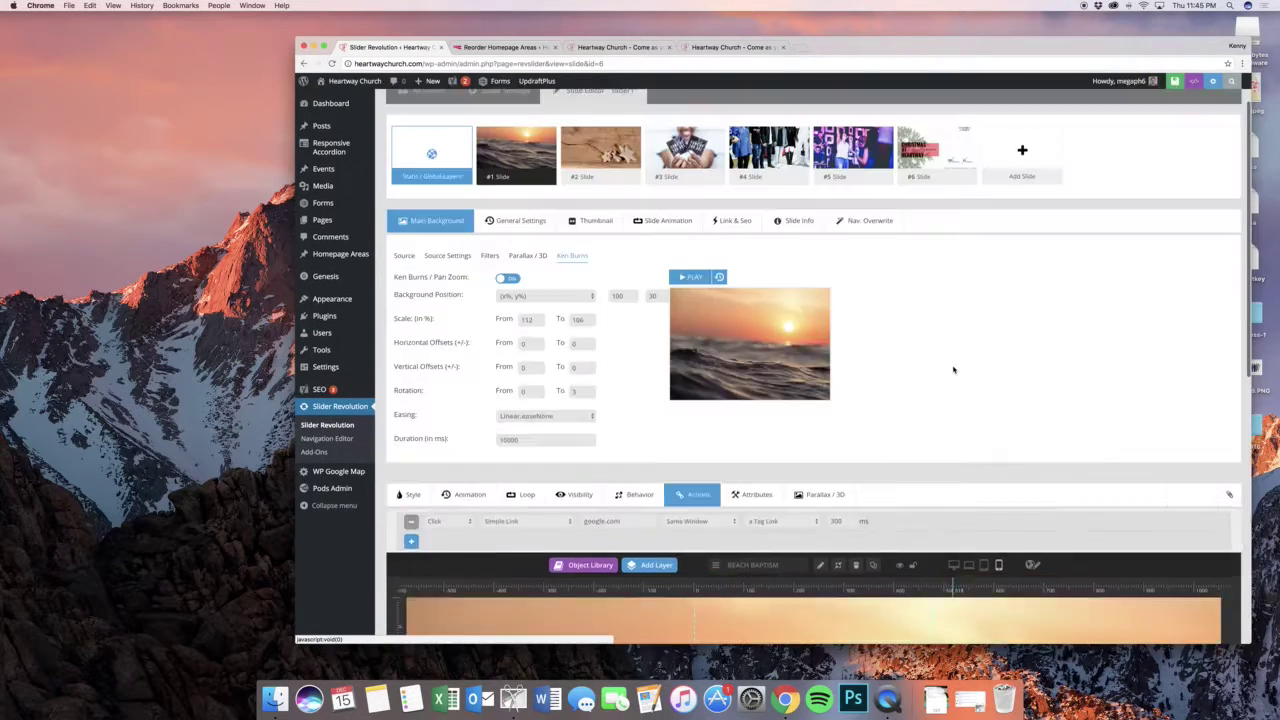
click(333, 63)
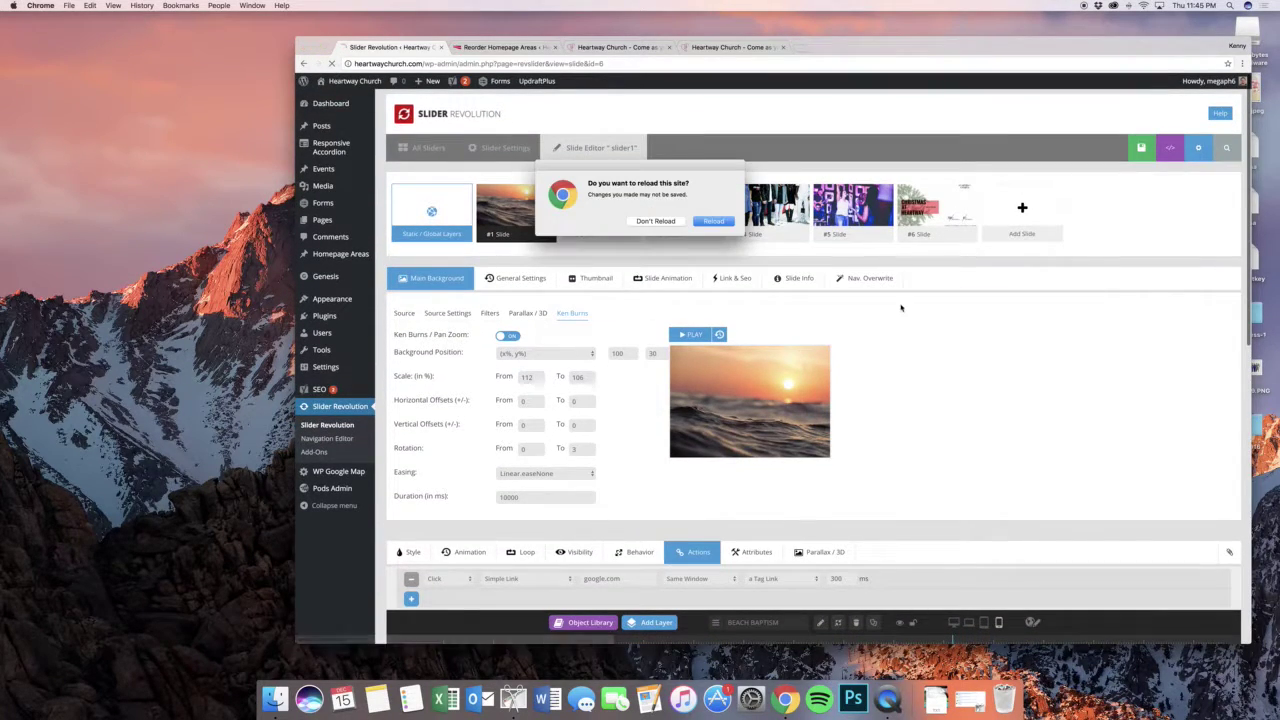
click(713, 221)
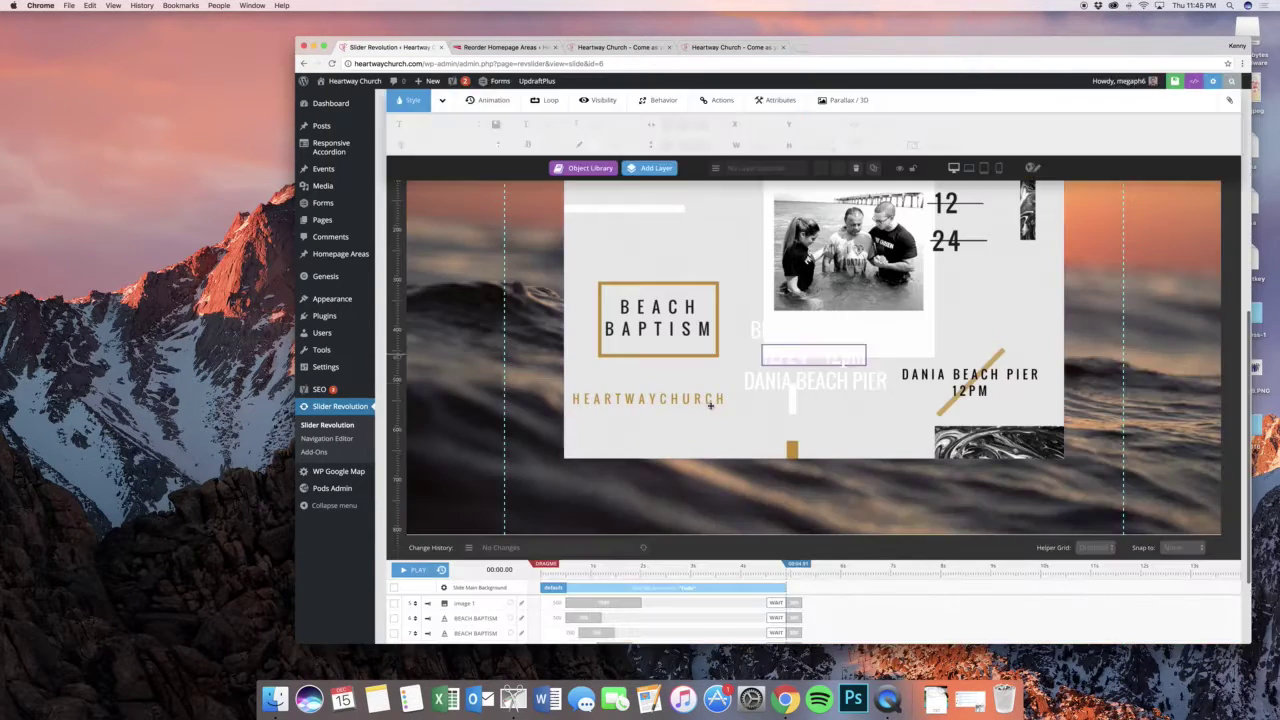
click(411, 571)
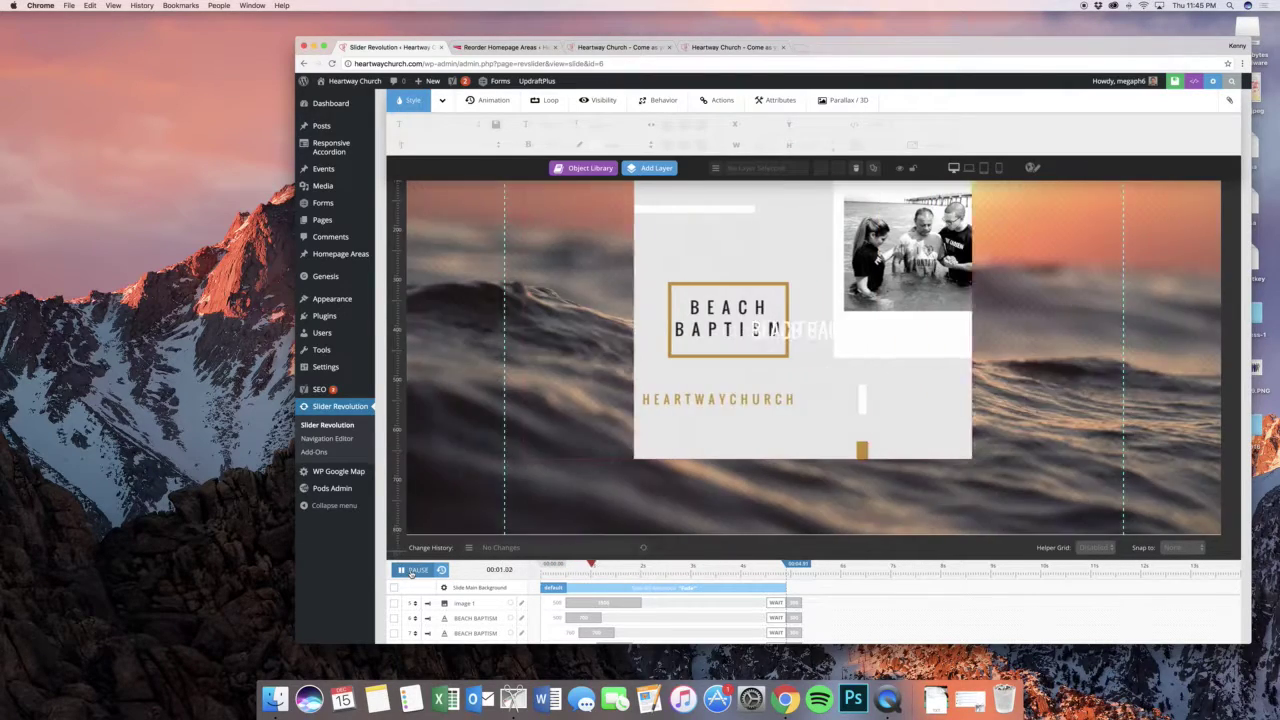
click(411, 571)
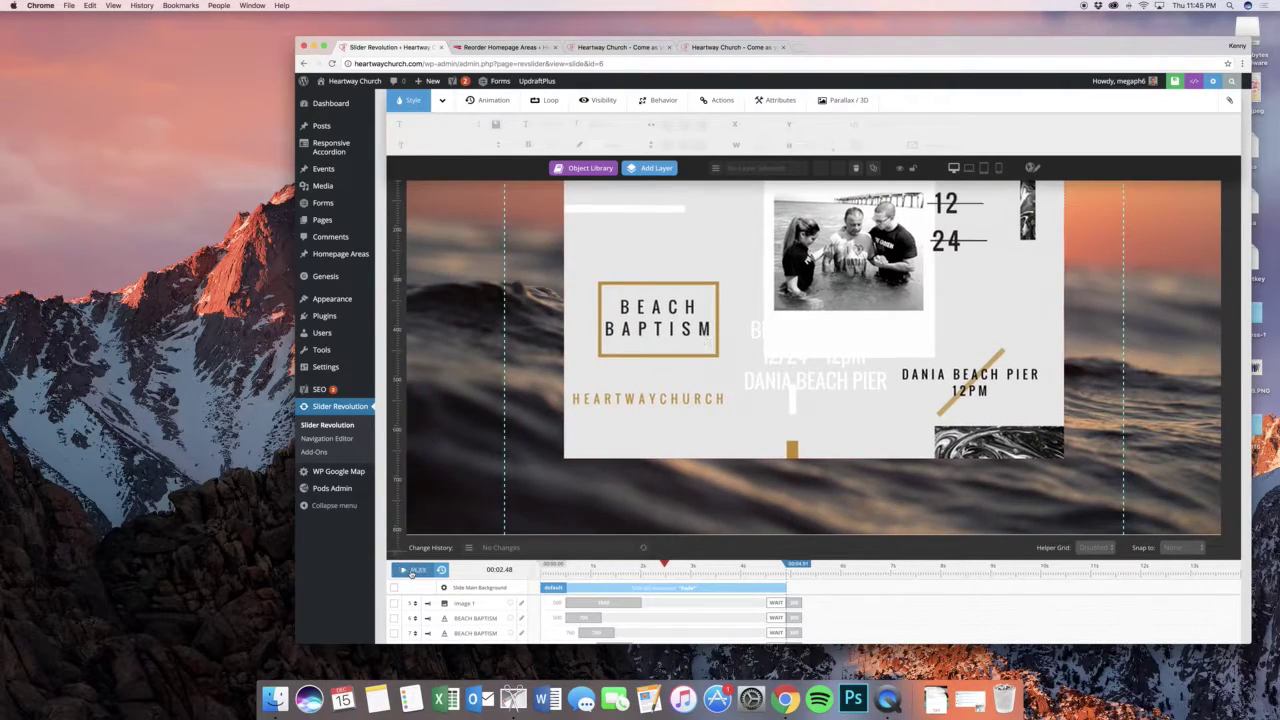
scroll(730, 335, up, 5)
mouse_move(573, 232)
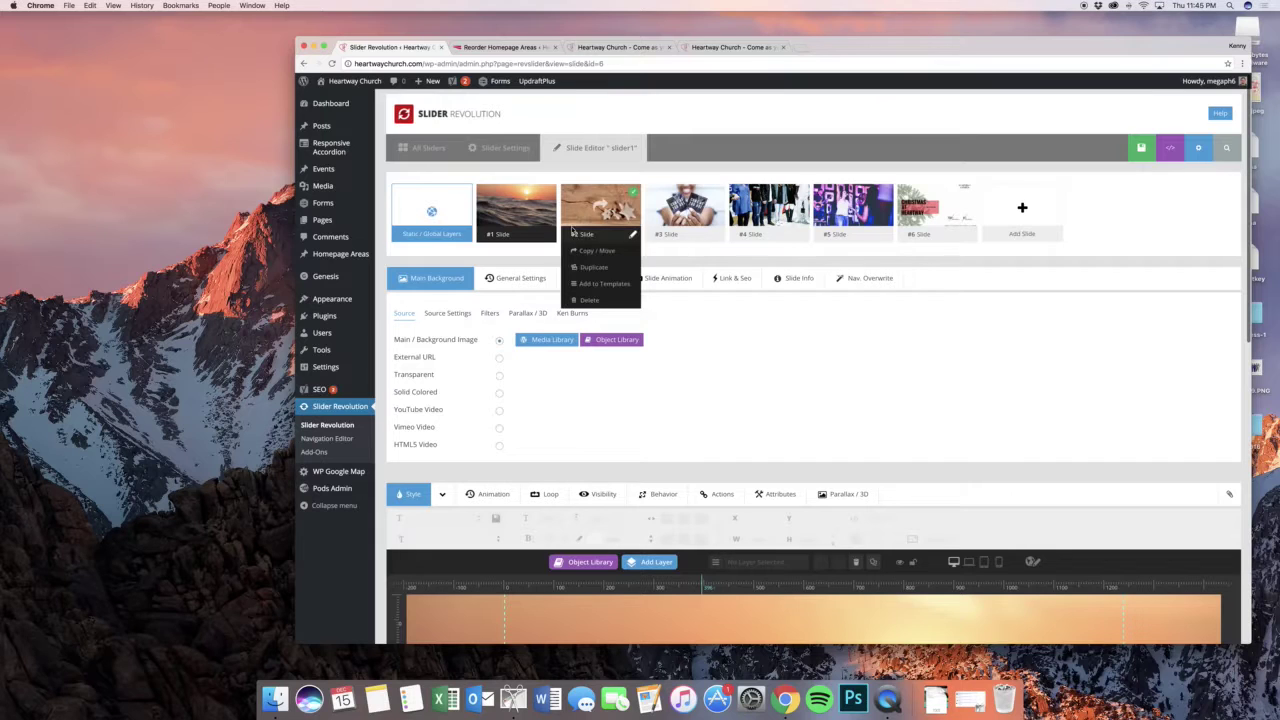
mouse_move(1033, 209)
mouse_move(510, 245)
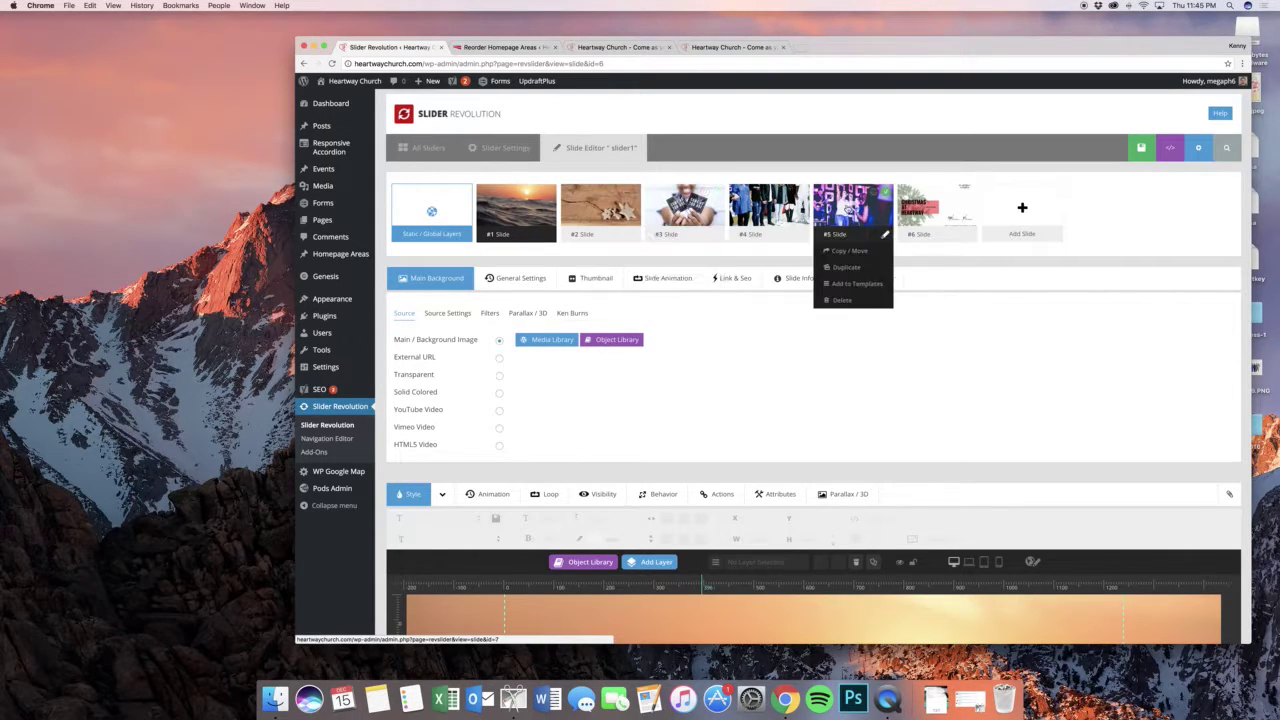
scroll(490, 254, down, 1)
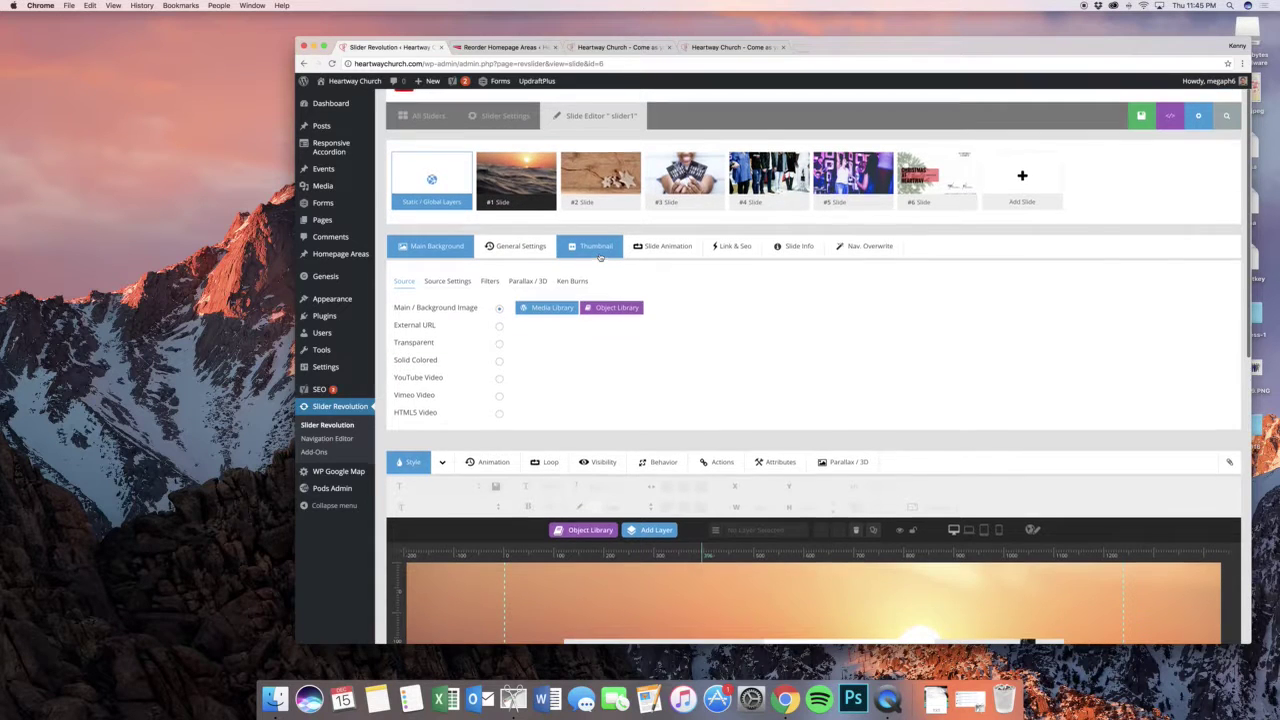
scroll(490, 254, up, 1)
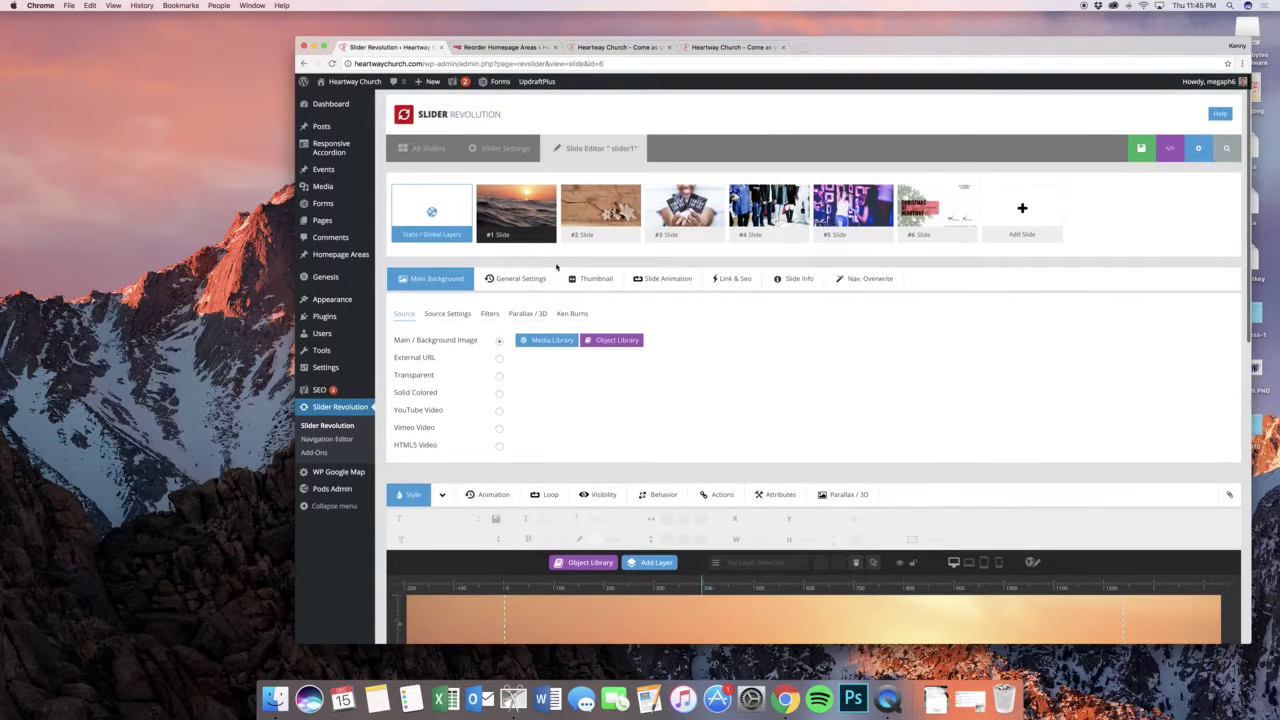
Open slider1's Slider Settings and view the Navigation bullets options
click(480, 142)
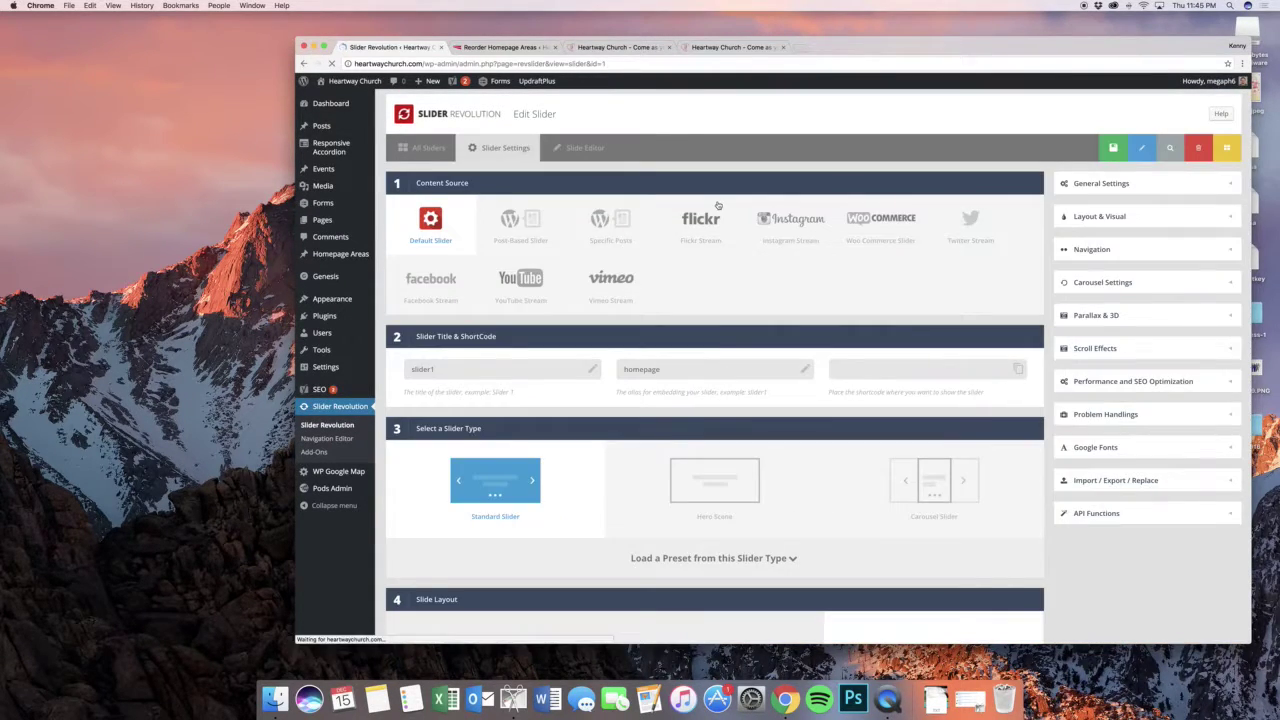
scroll(910, 250, down, 1)
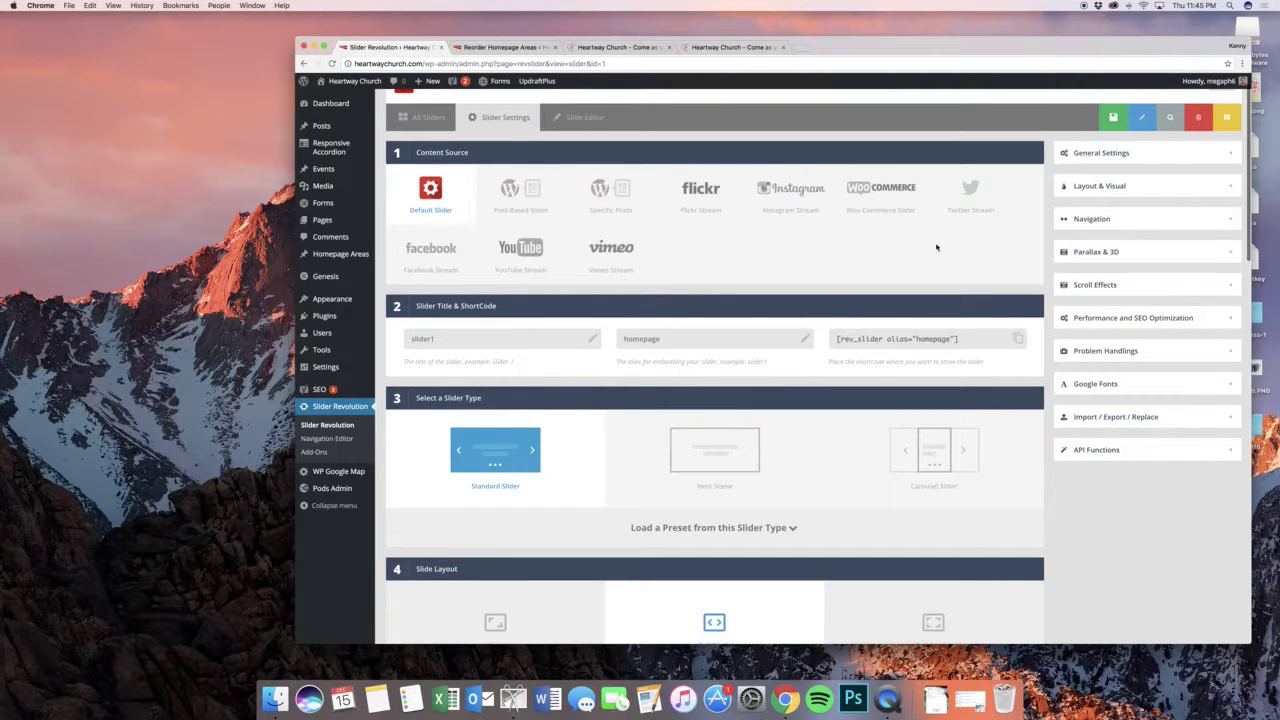
click(1094, 220)
click(1099, 246)
Expand the General Settings defaults, Parallax & 3D and Scroll Effects sections
click(1106, 152)
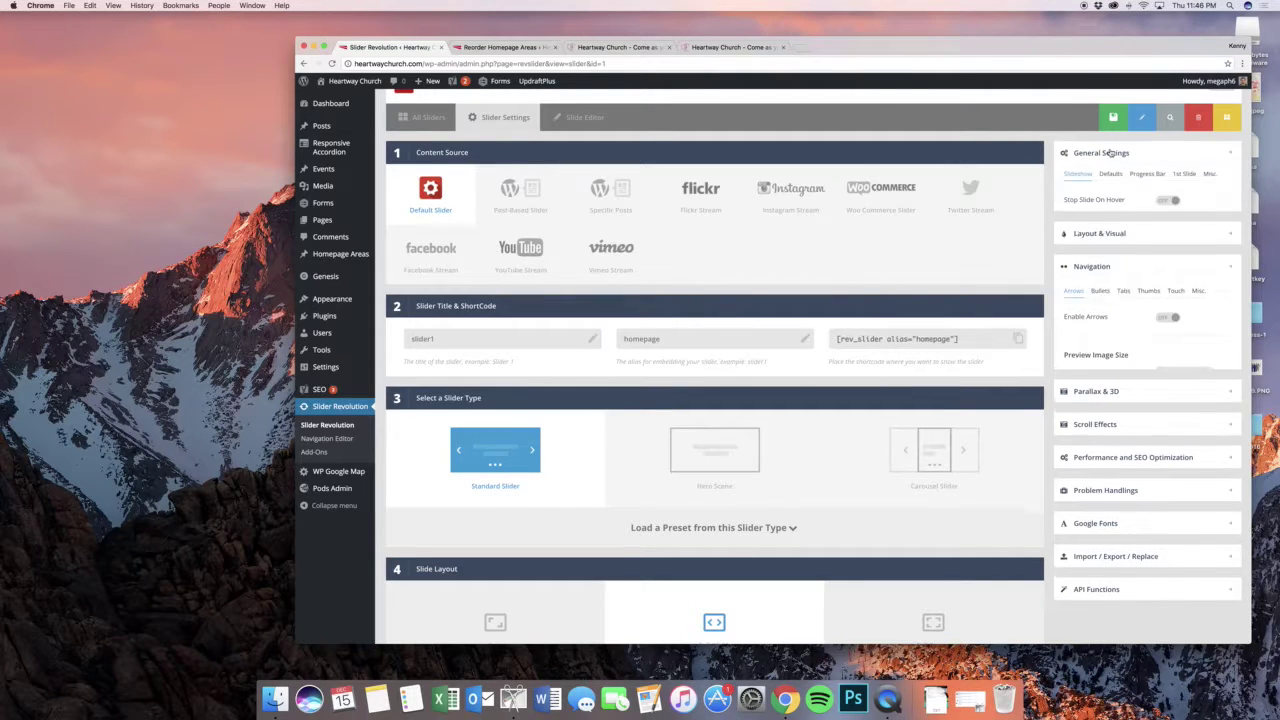
click(1110, 180)
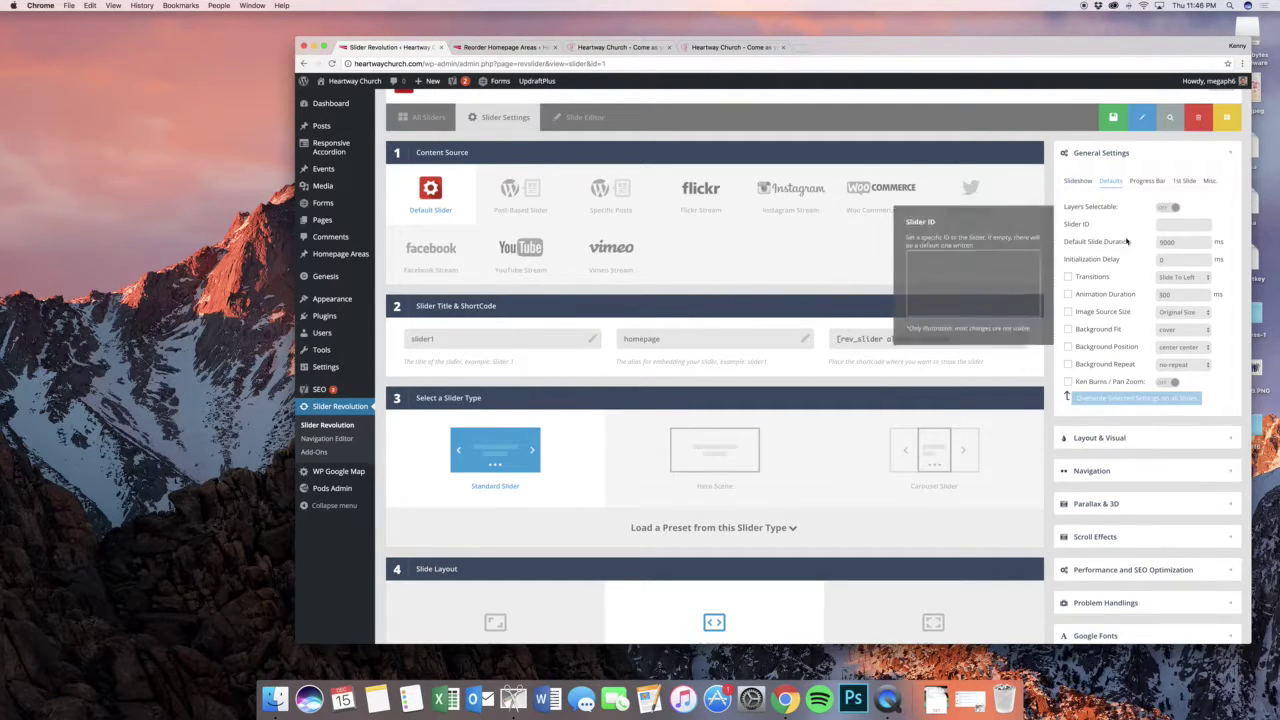
scroll(1125, 238, down, 2)
scroll(1125, 238, down, 4)
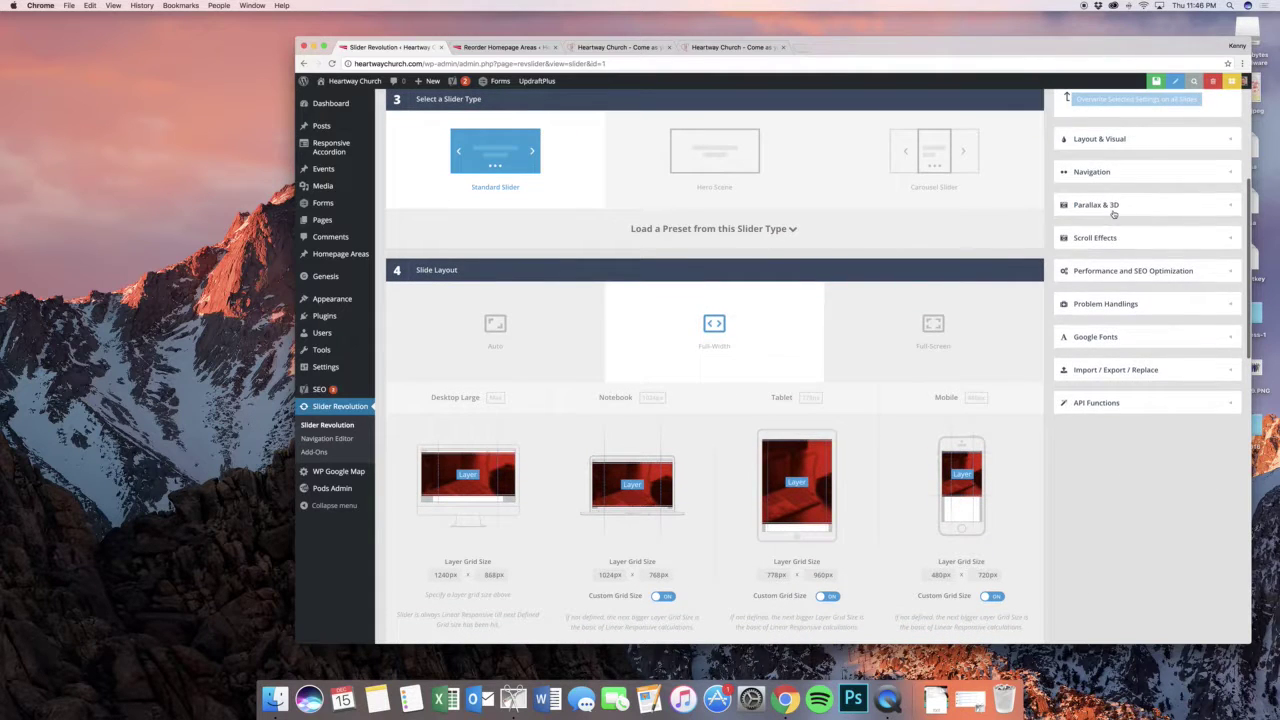
click(1112, 206)
scroll(1104, 264, down, 2)
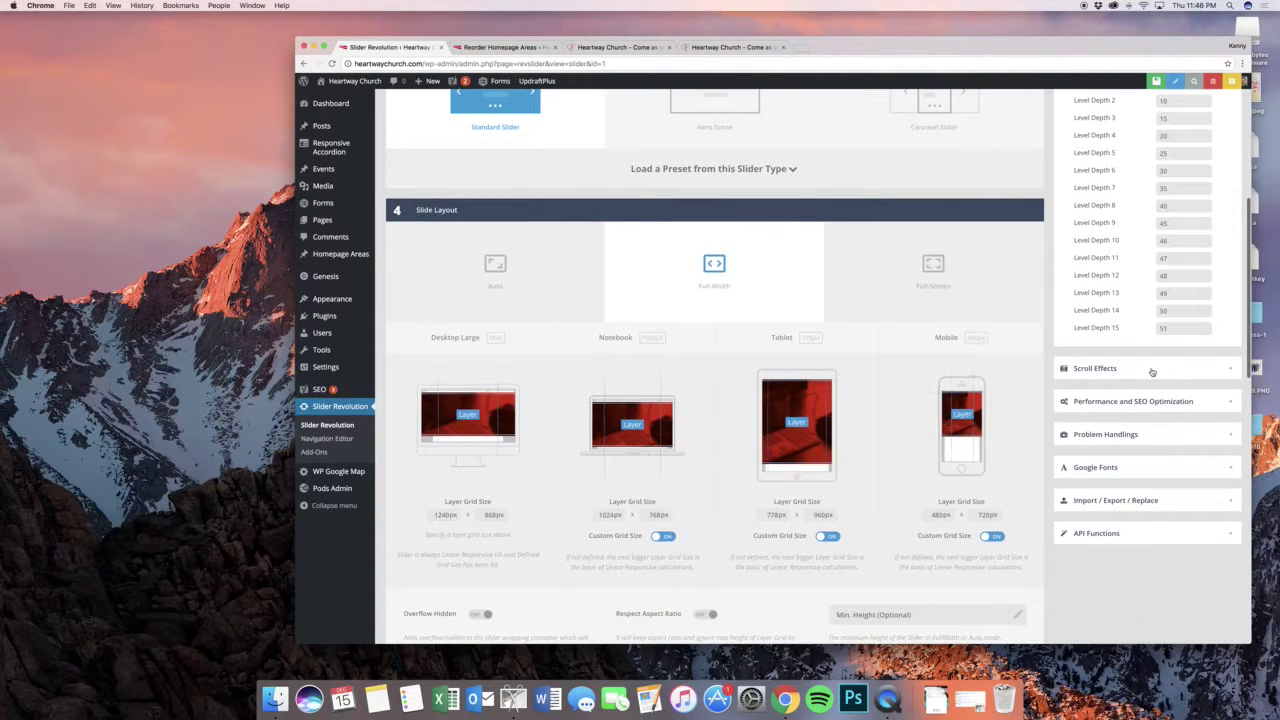
click(1152, 372)
scroll(913, 270, up, 8)
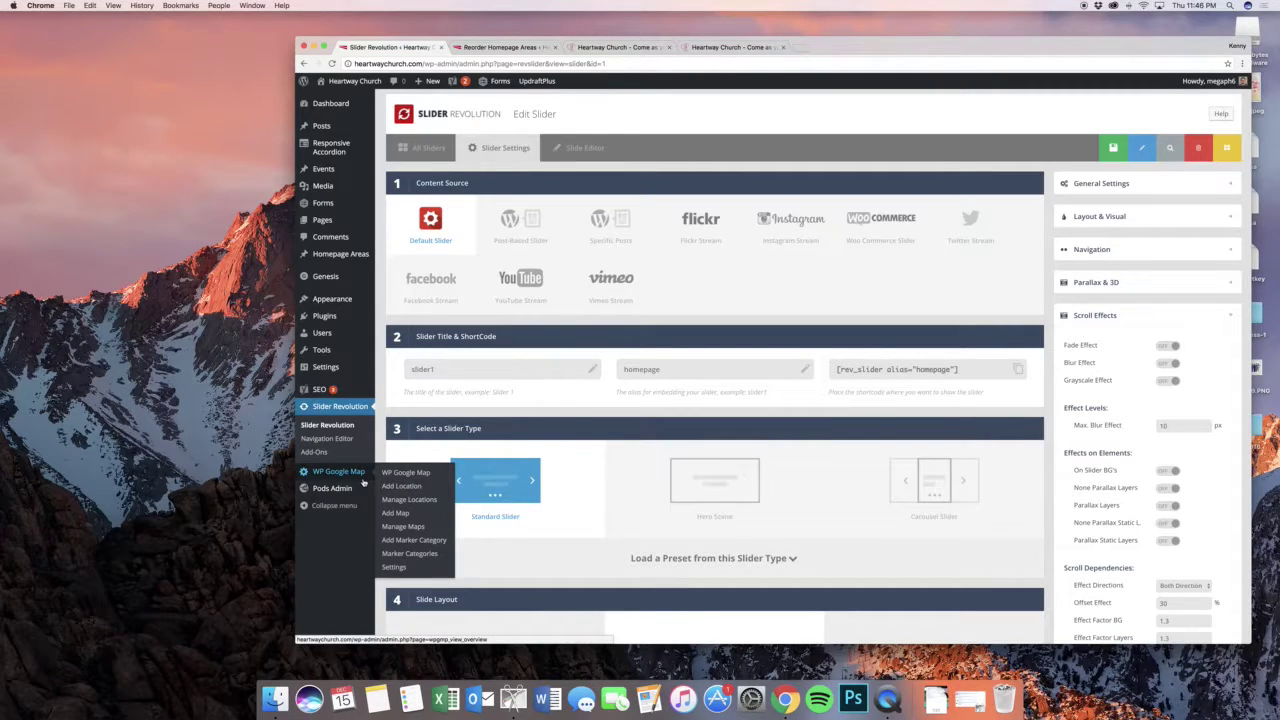
click(389, 478)
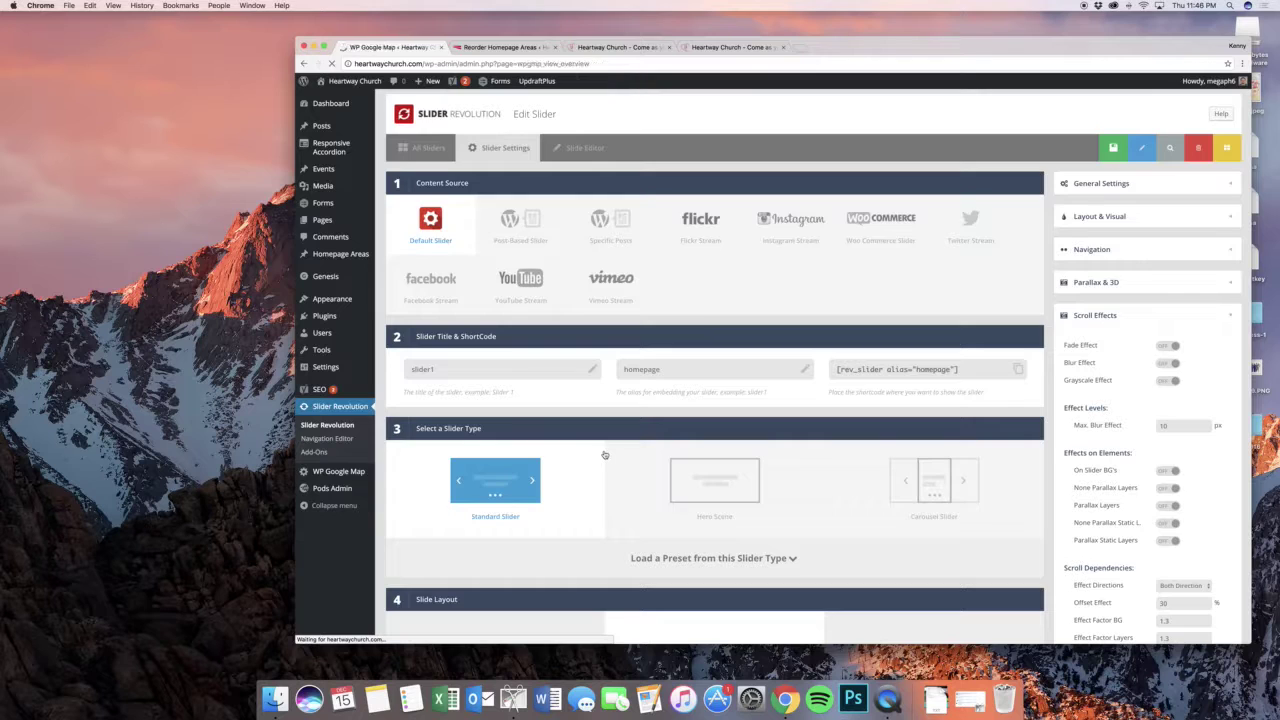
scroll(560, 440, down, 2)
scroll(520, 438, up, 3)
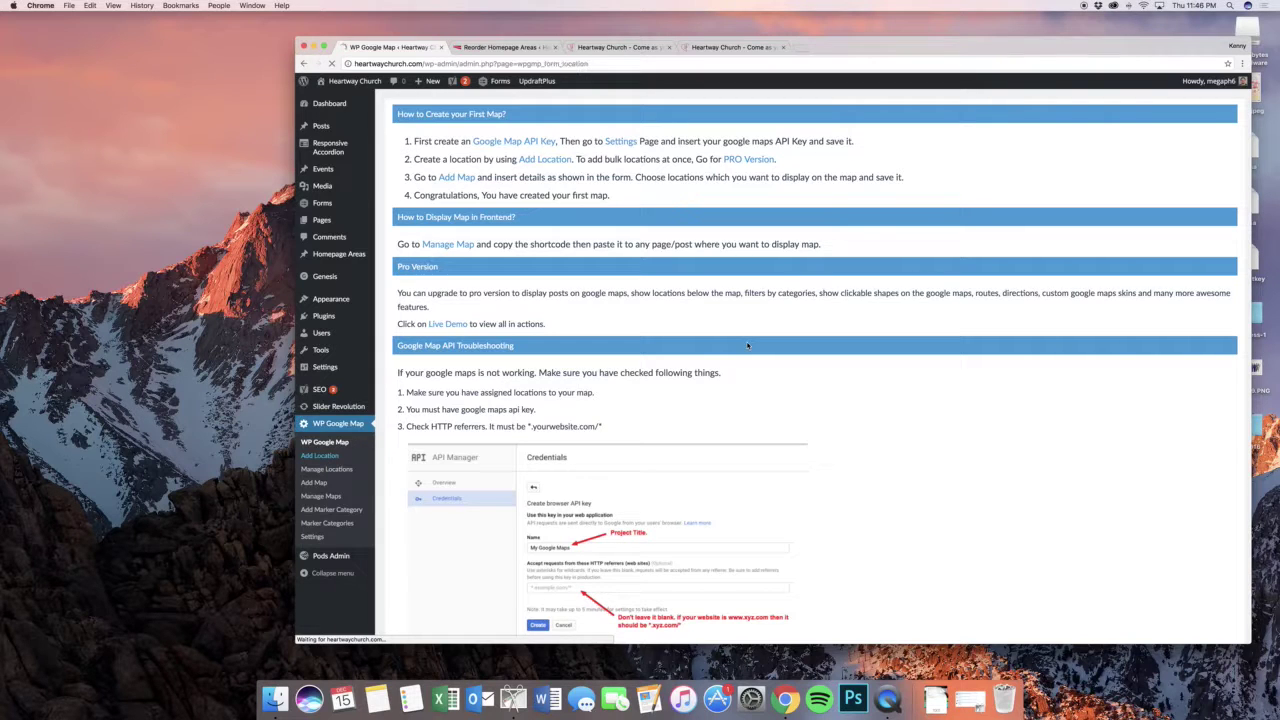
click(656, 141)
click(656, 156)
click(656, 183)
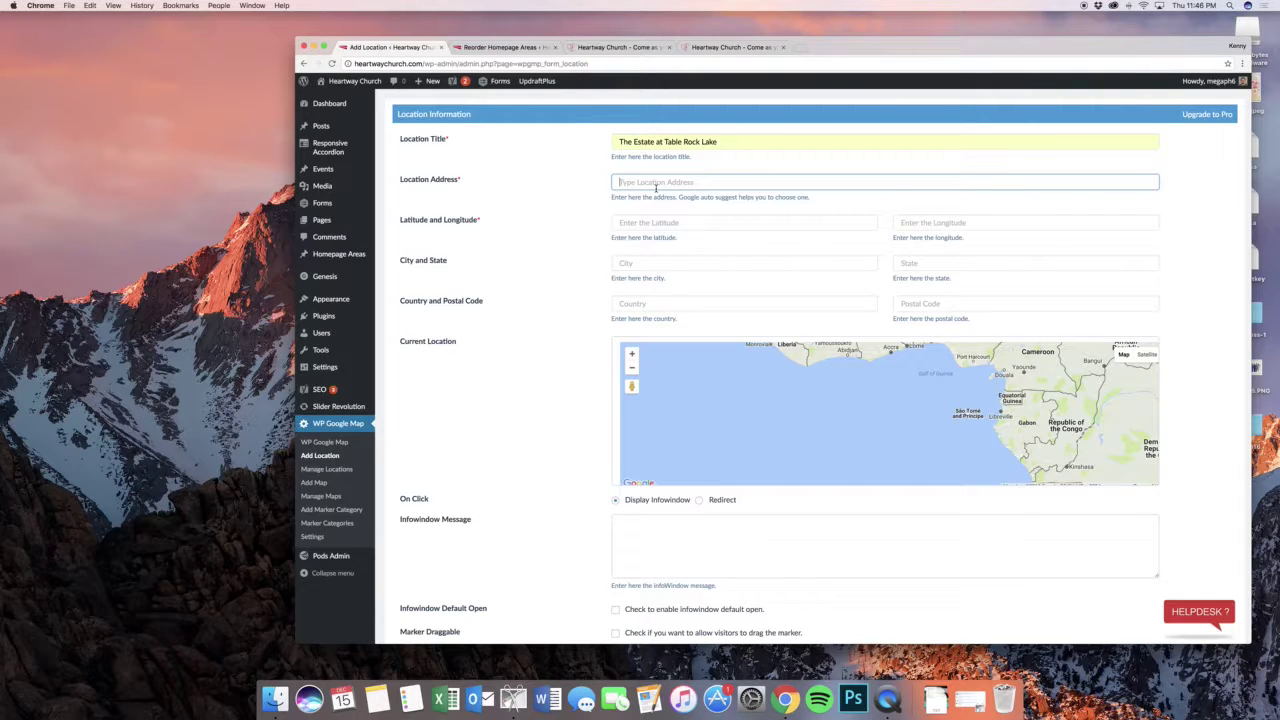
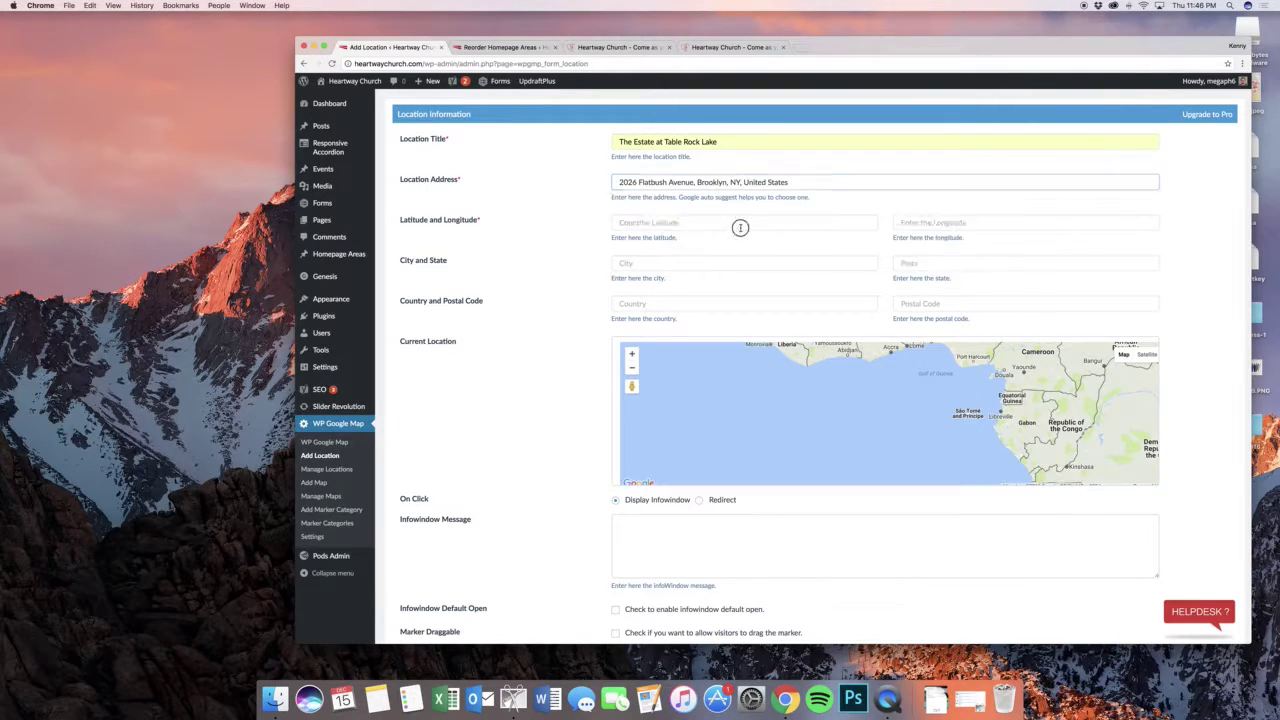
click(737, 225)
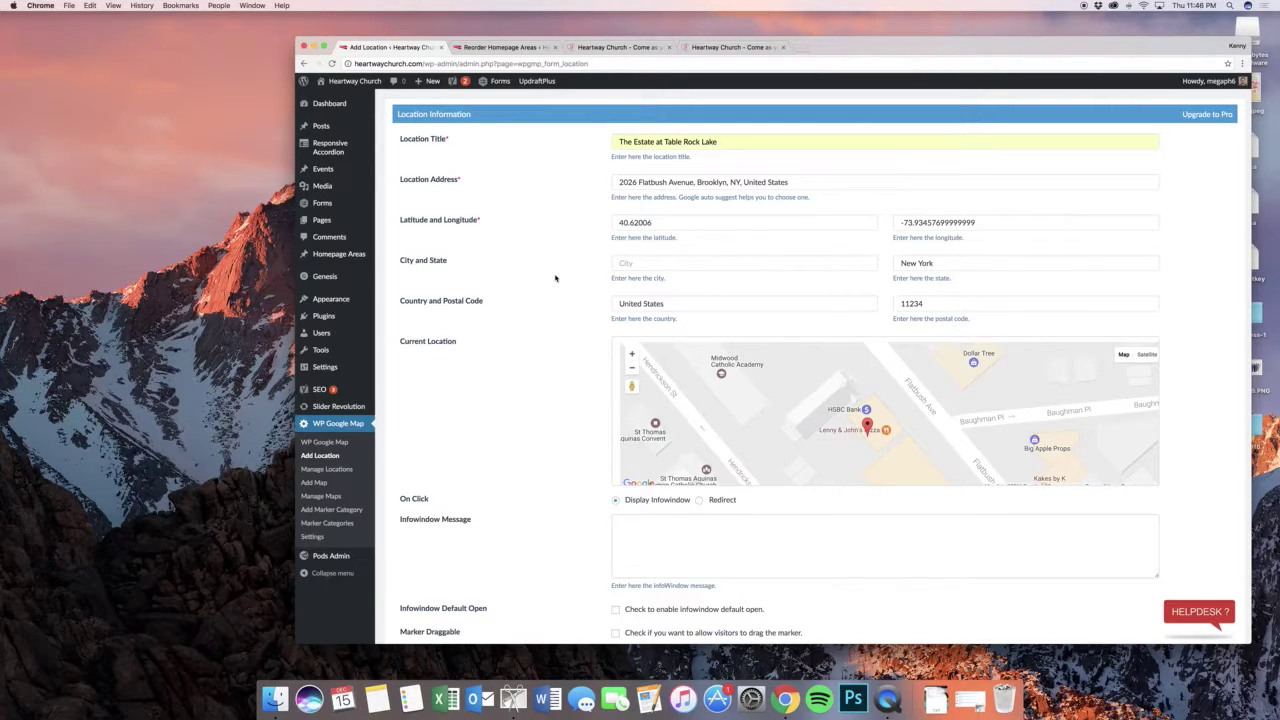
Set the marker's On Click behaviour to Redirect, then leave unsaved for Manage Maps
scroll(555, 278, down, 1)
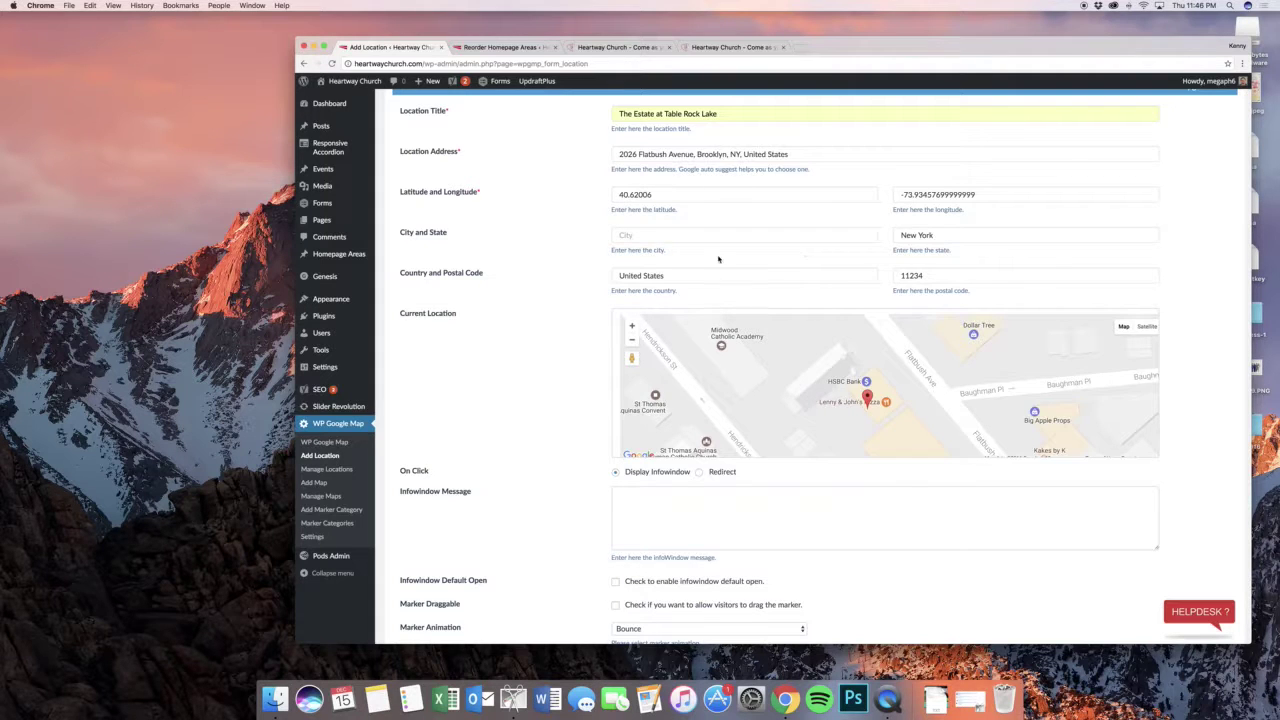
scroll(558, 294, down, 1)
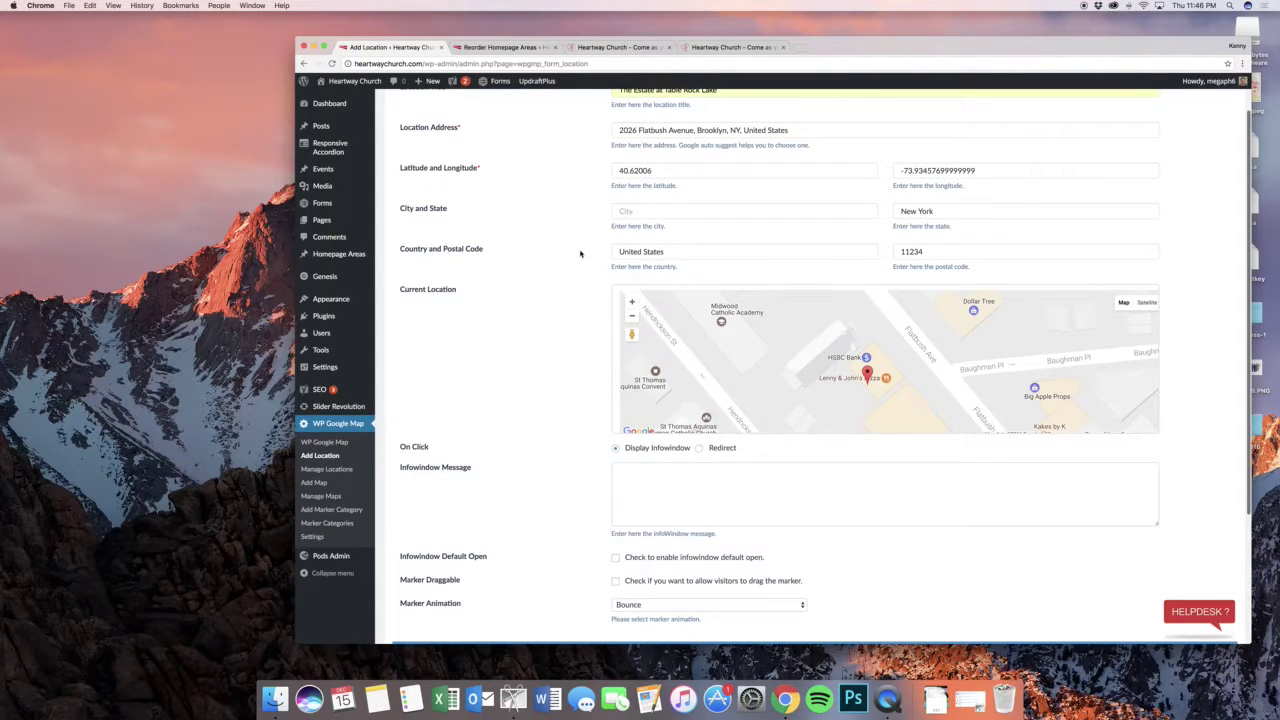
scroll(580, 253, down, 5)
click(673, 290)
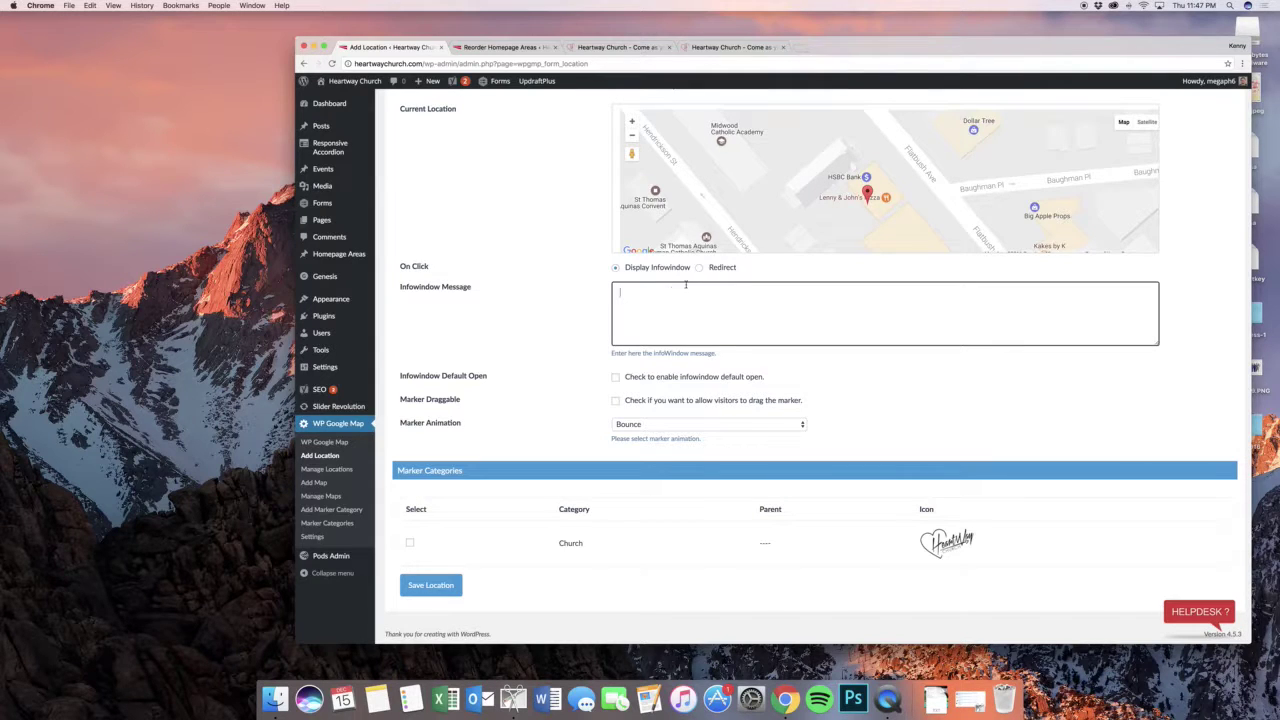
click(702, 269)
click(712, 338)
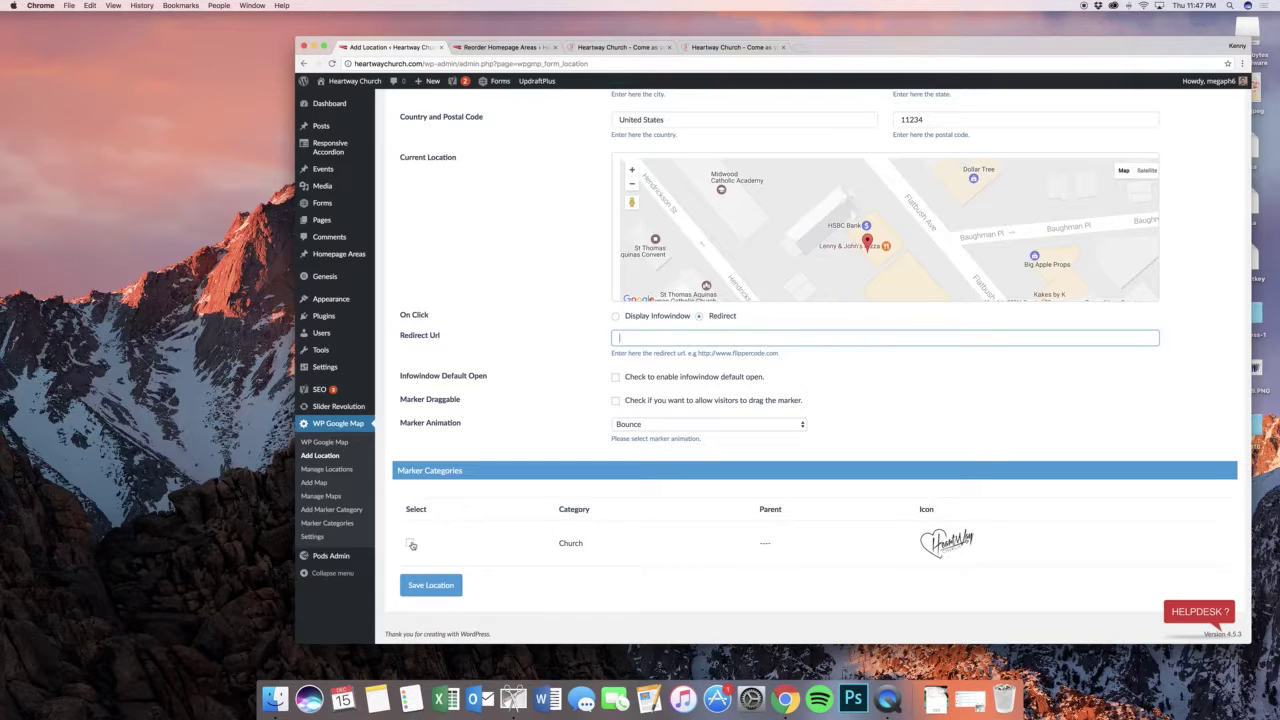
click(334, 497)
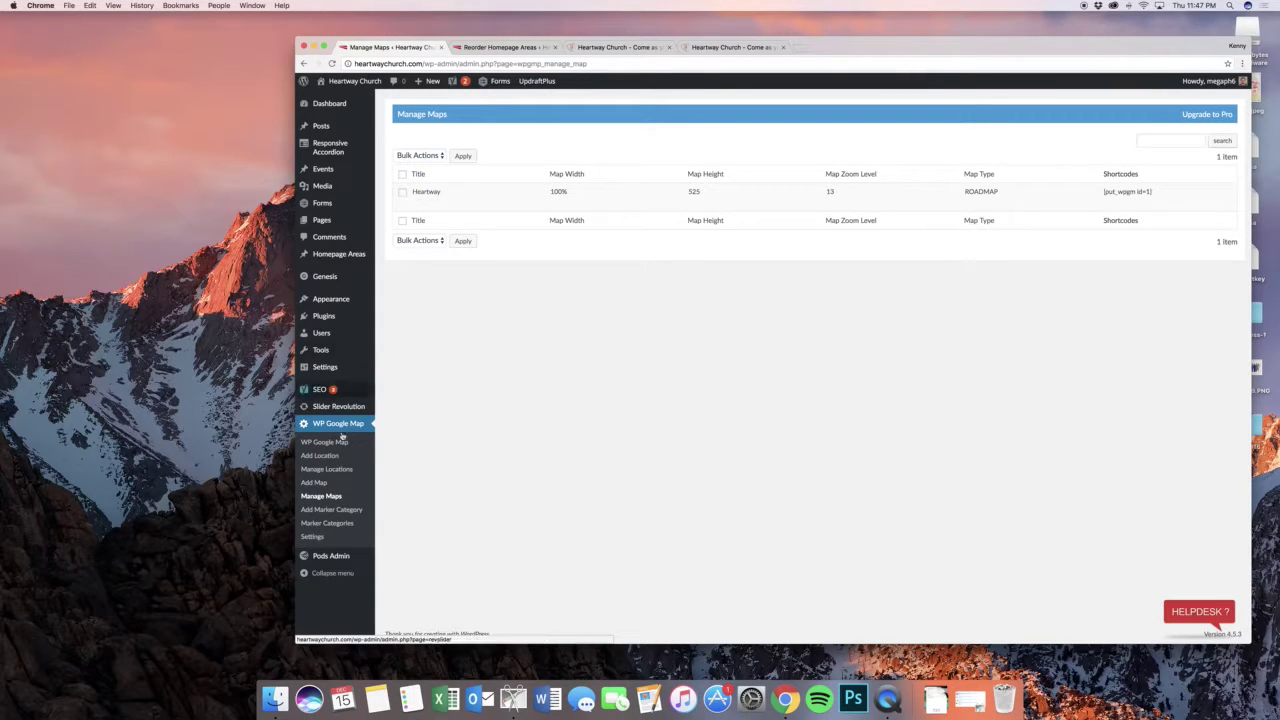
Start a new map and set its Map Zoom Level to 1
click(321, 486)
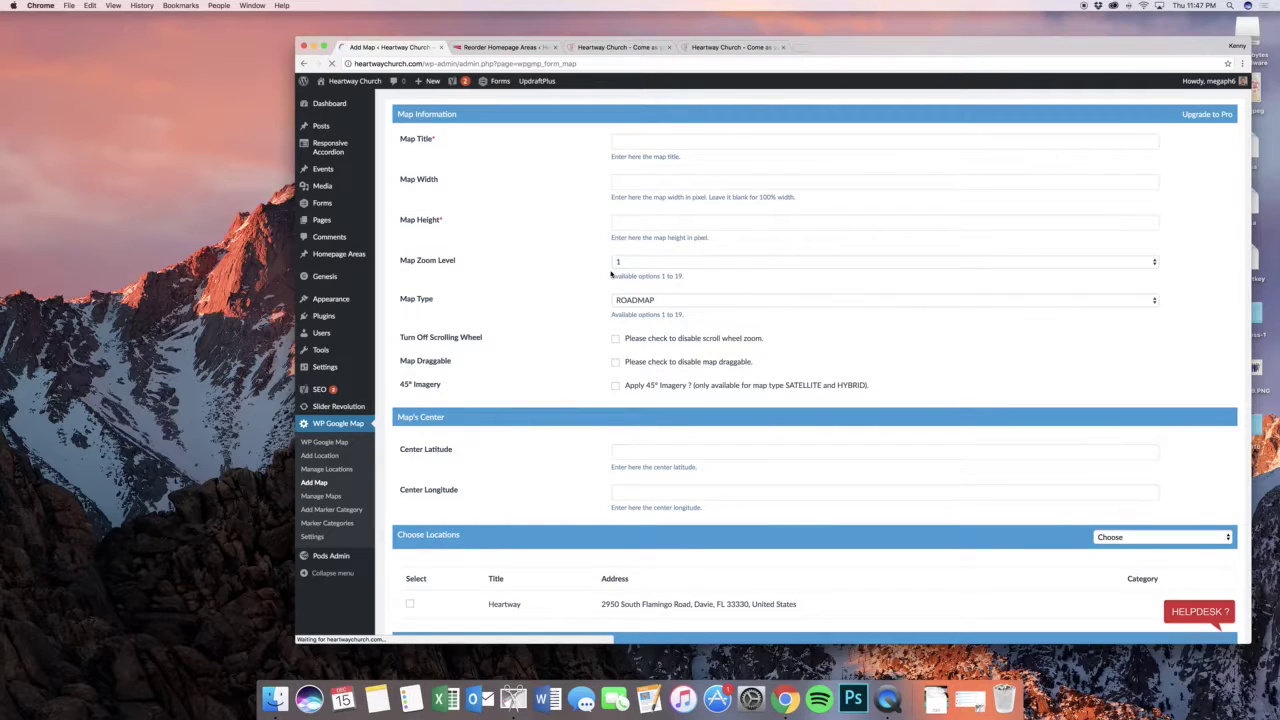
click(640, 141)
click(650, 179)
click(589, 198)
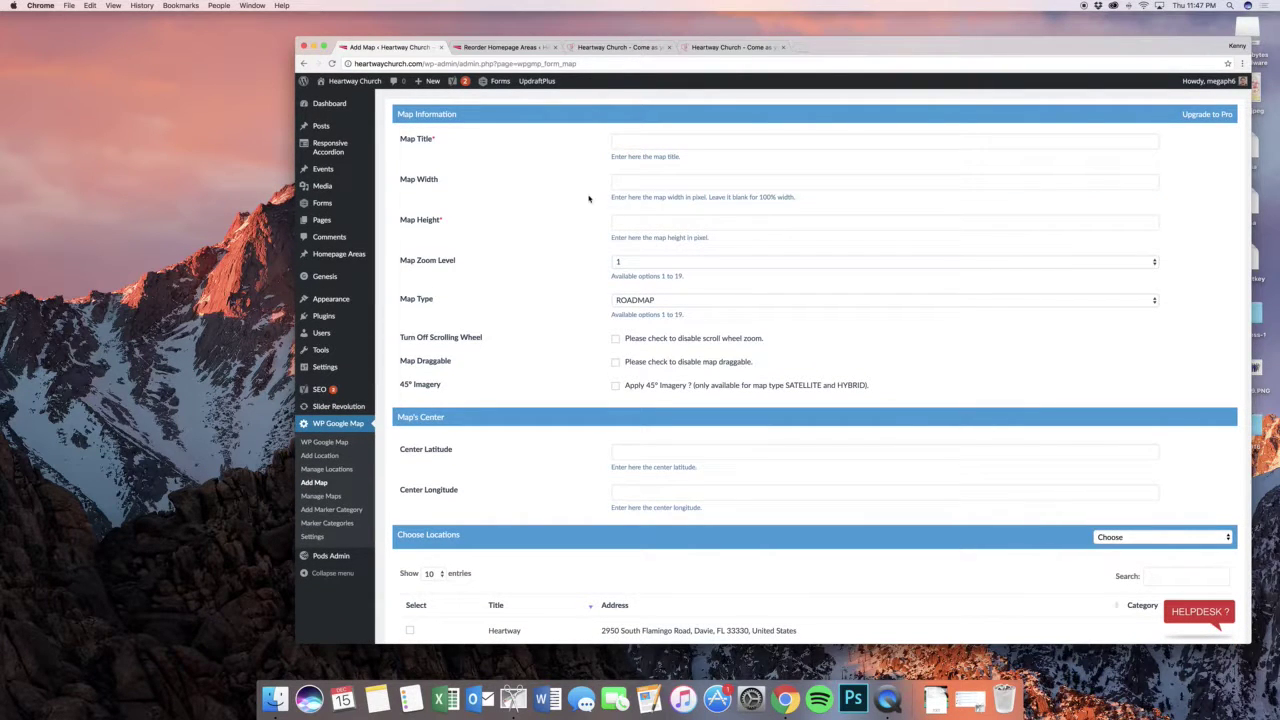
click(630, 225)
click(551, 239)
click(617, 262)
click(619, 263)
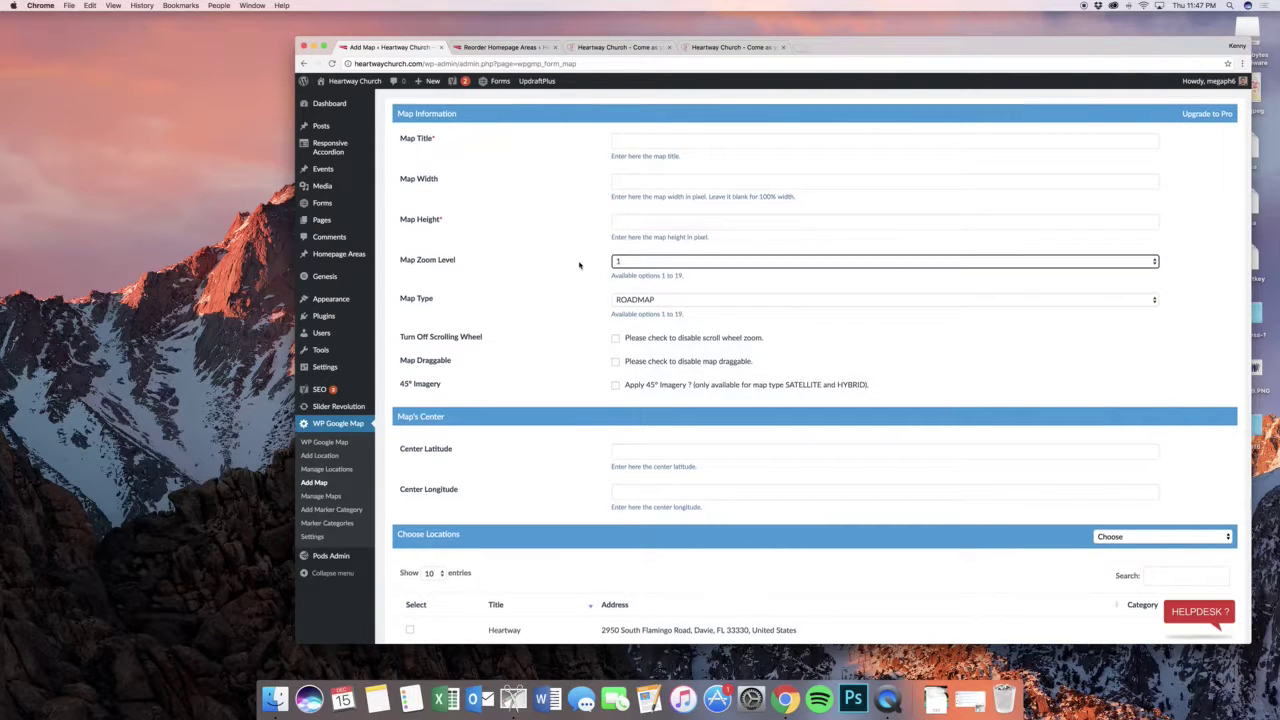
Turn off scroll-wheel zoom, include the Heartway location, and save the map
scroll(578, 265, down, 3)
scroll(572, 265, down, 1)
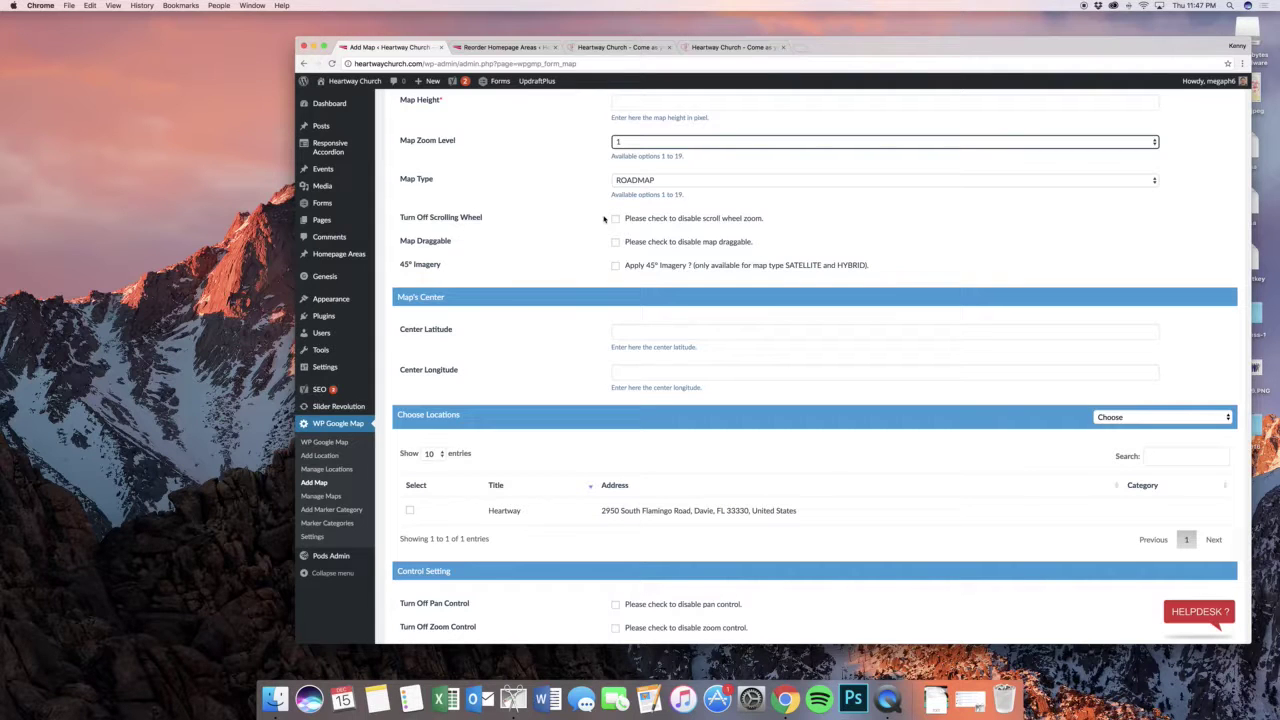
click(614, 219)
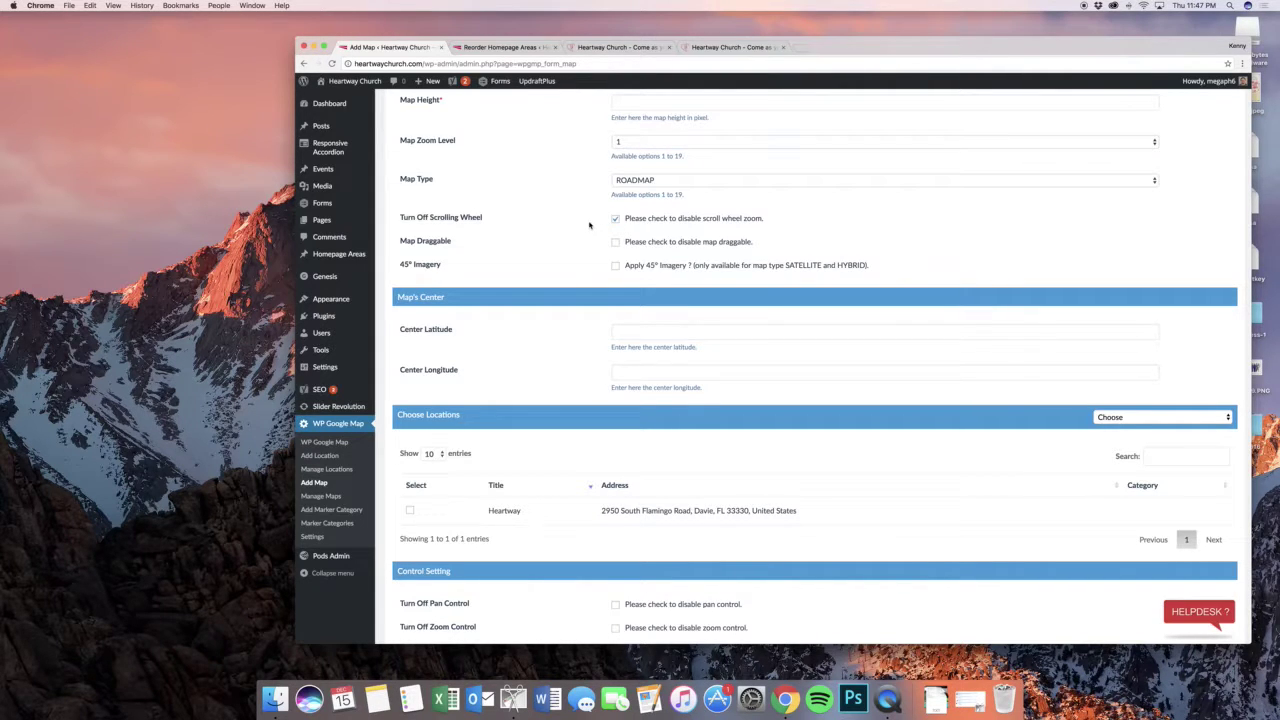
scroll(591, 229, down, 5)
scroll(588, 231, up, 5)
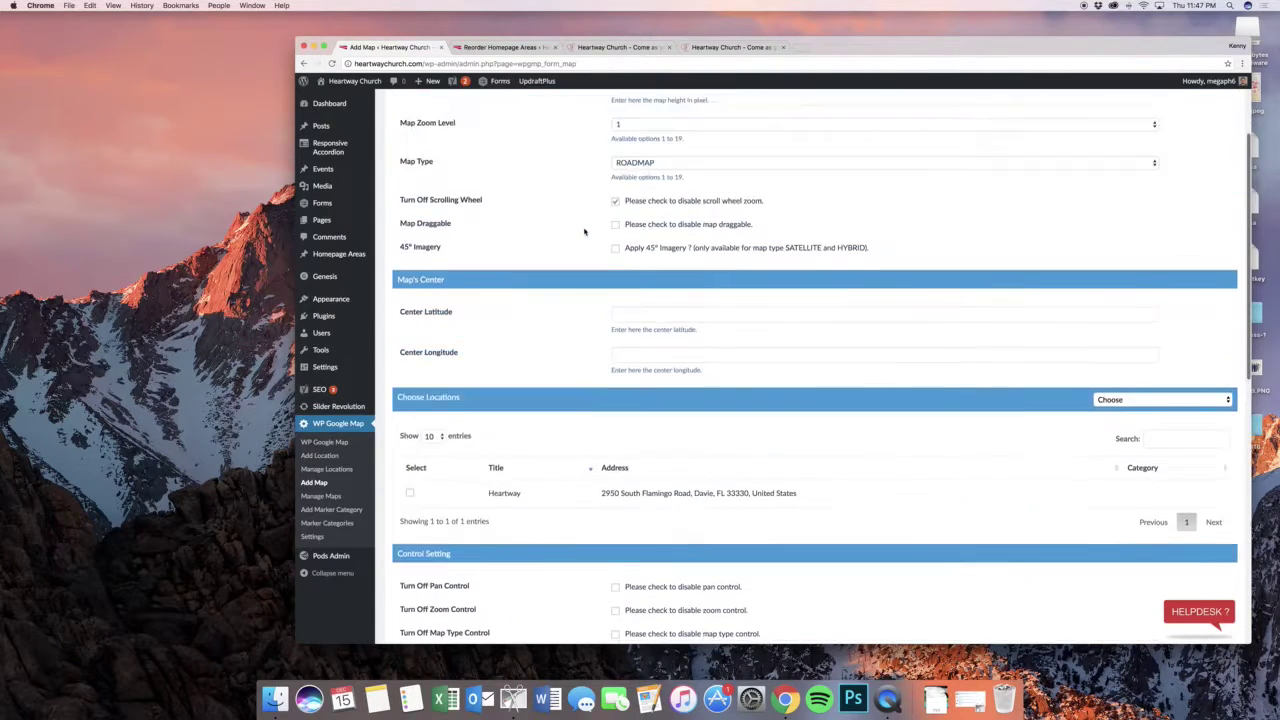
scroll(590, 248, down, 8)
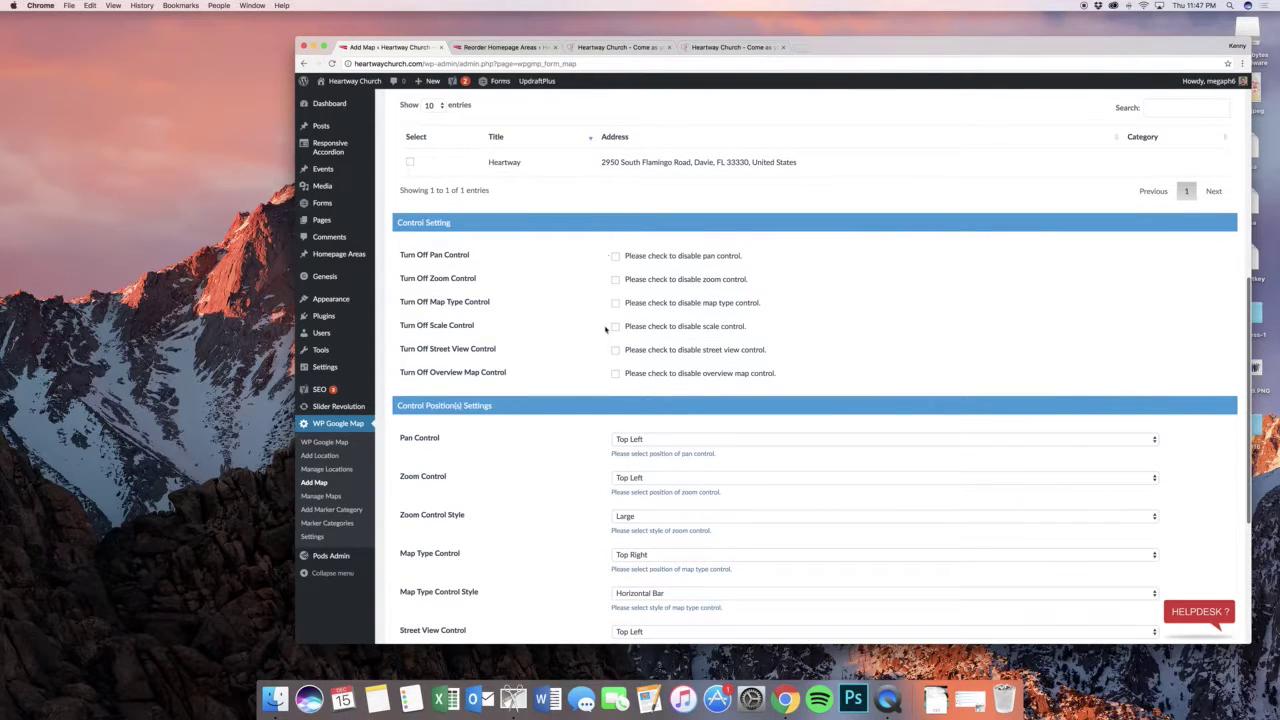
click(410, 162)
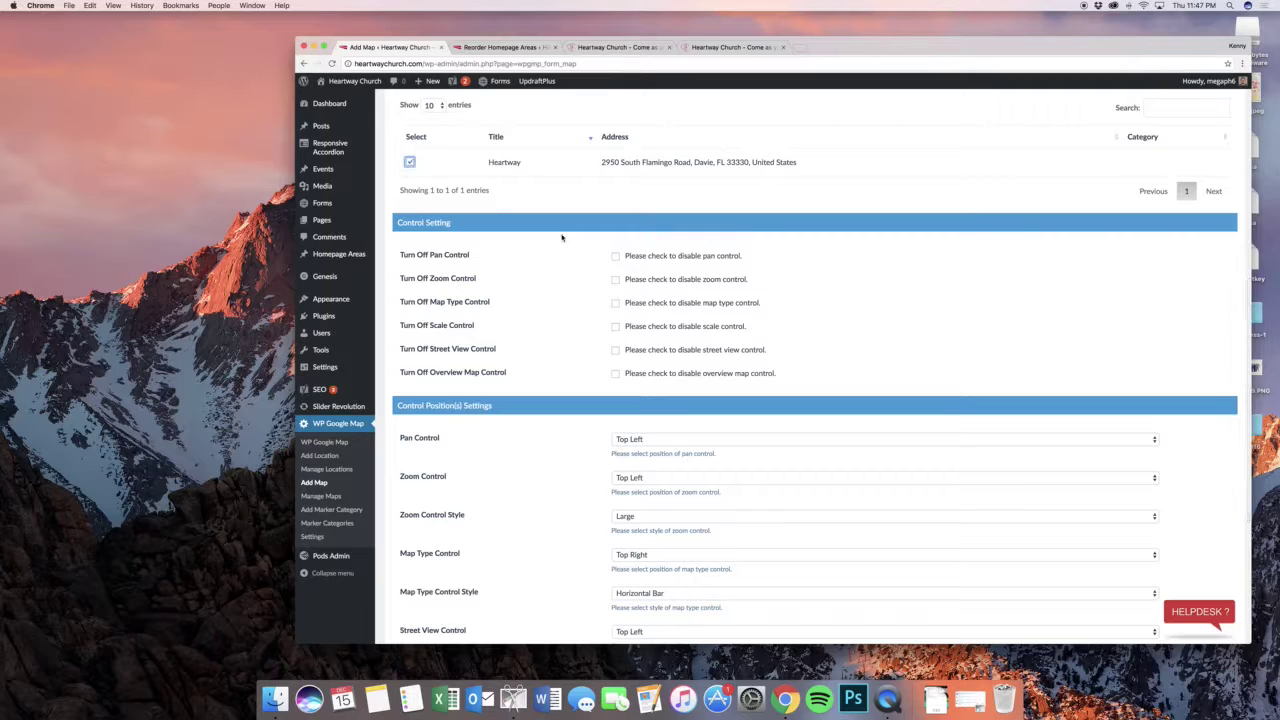
scroll(690, 335, down, 7)
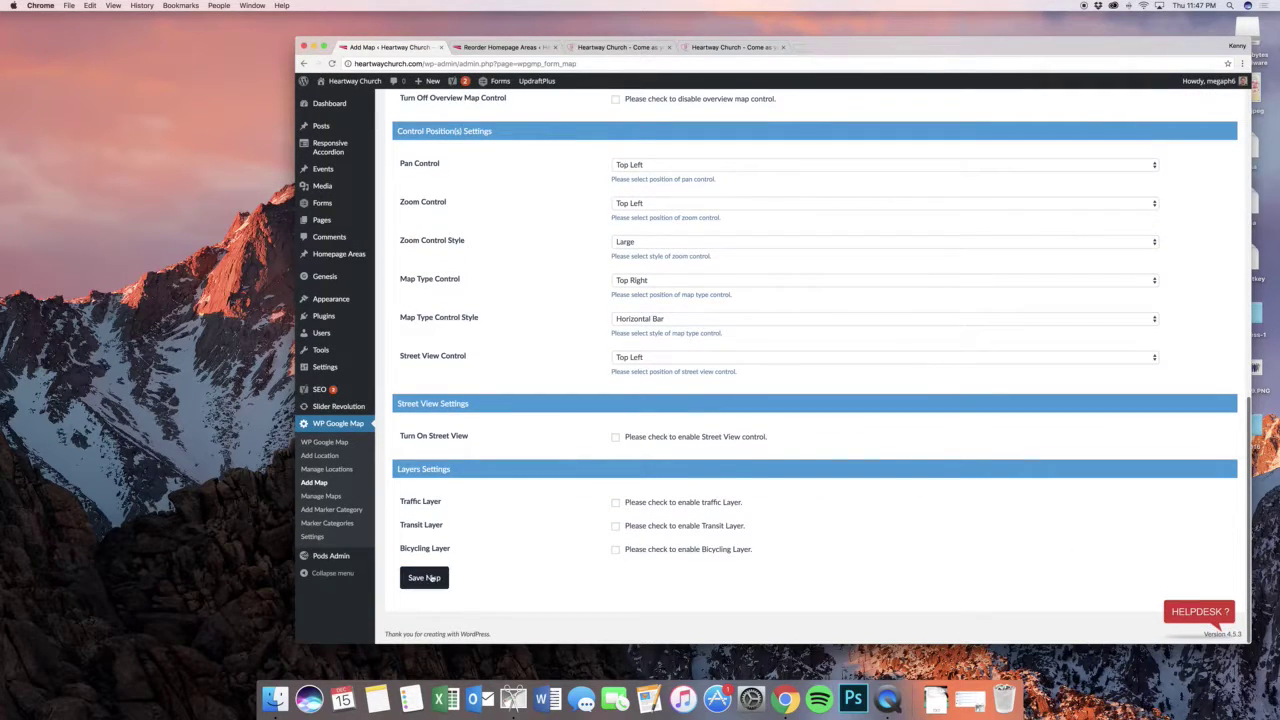
click(430, 578)
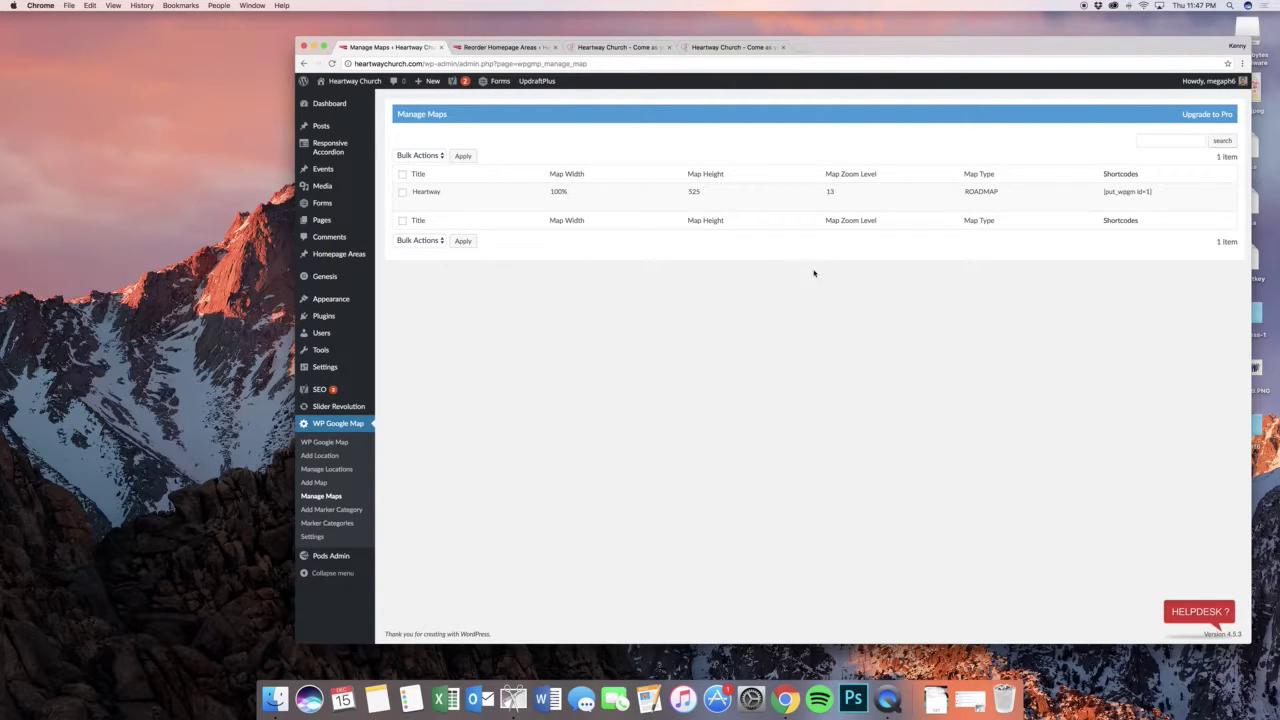
Copy the Heartway map's shortcode [put_wpgm id=1] to the clipboard
drag(1153, 192, 1098, 193)
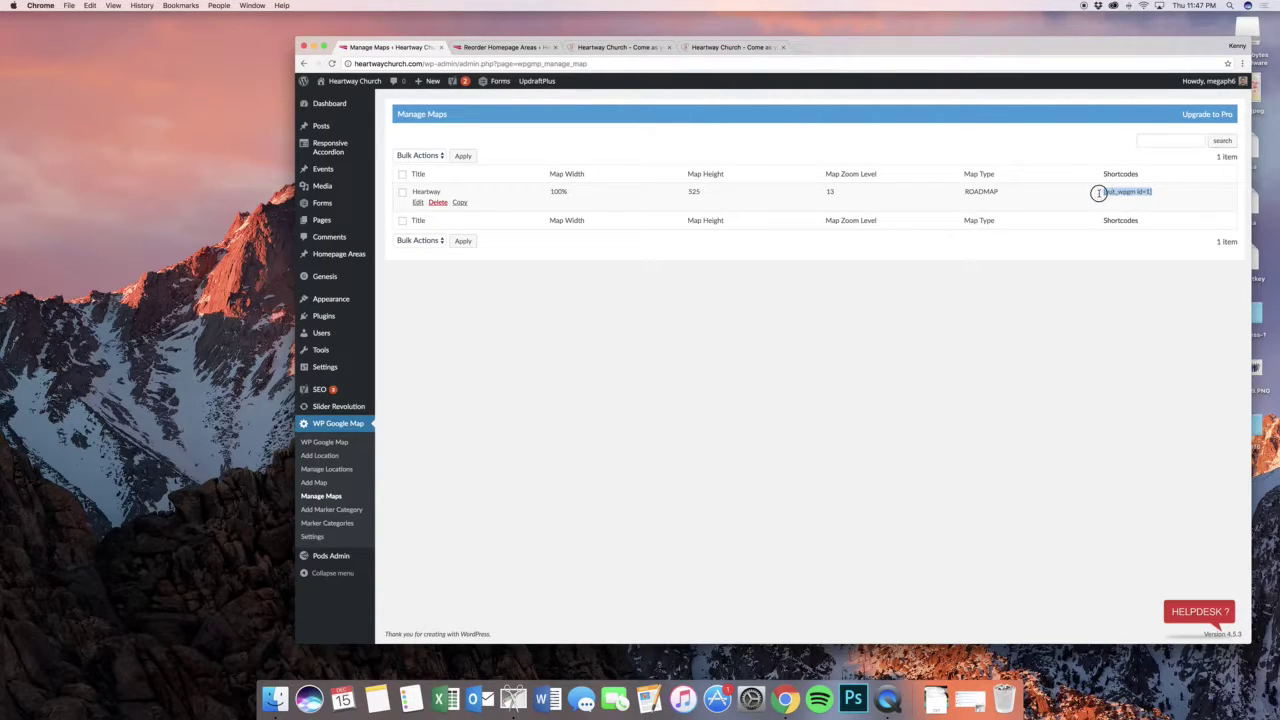
key(super+c)
click(1016, 253)
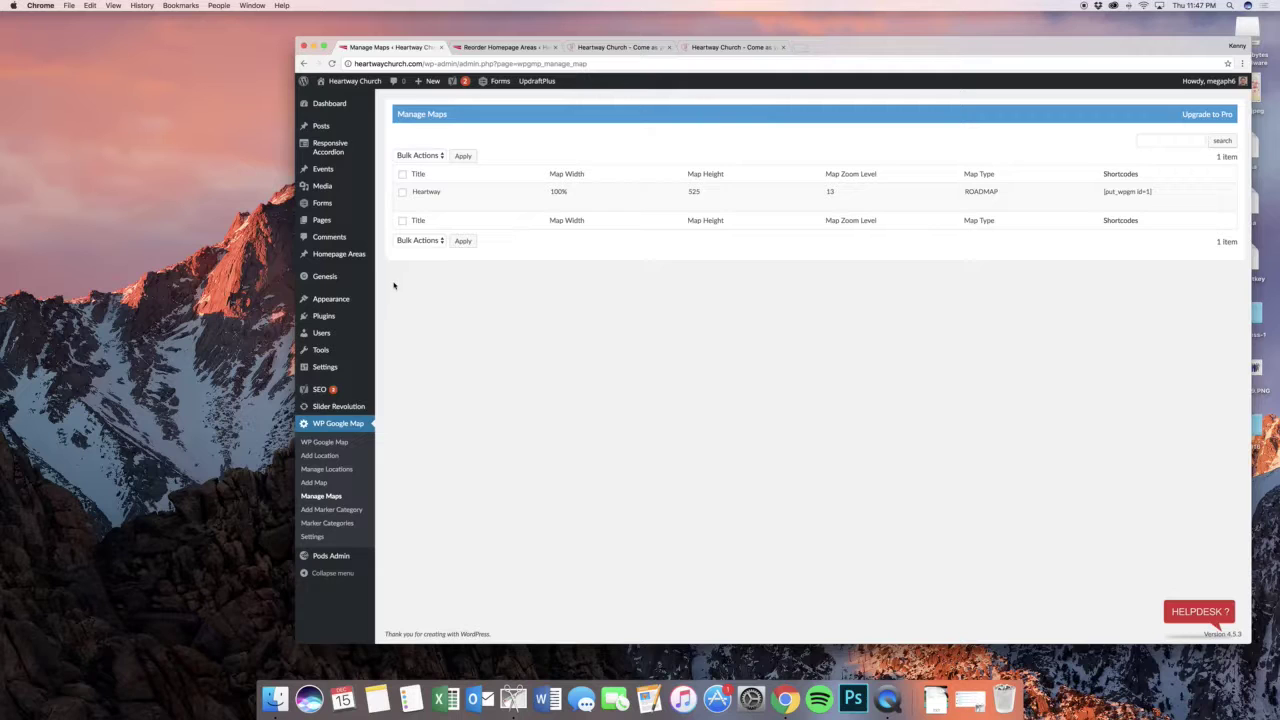
Add the WP Google Map widget to Home - Bottom, delete it again, then visit the live site
mouse_move(374, 299)
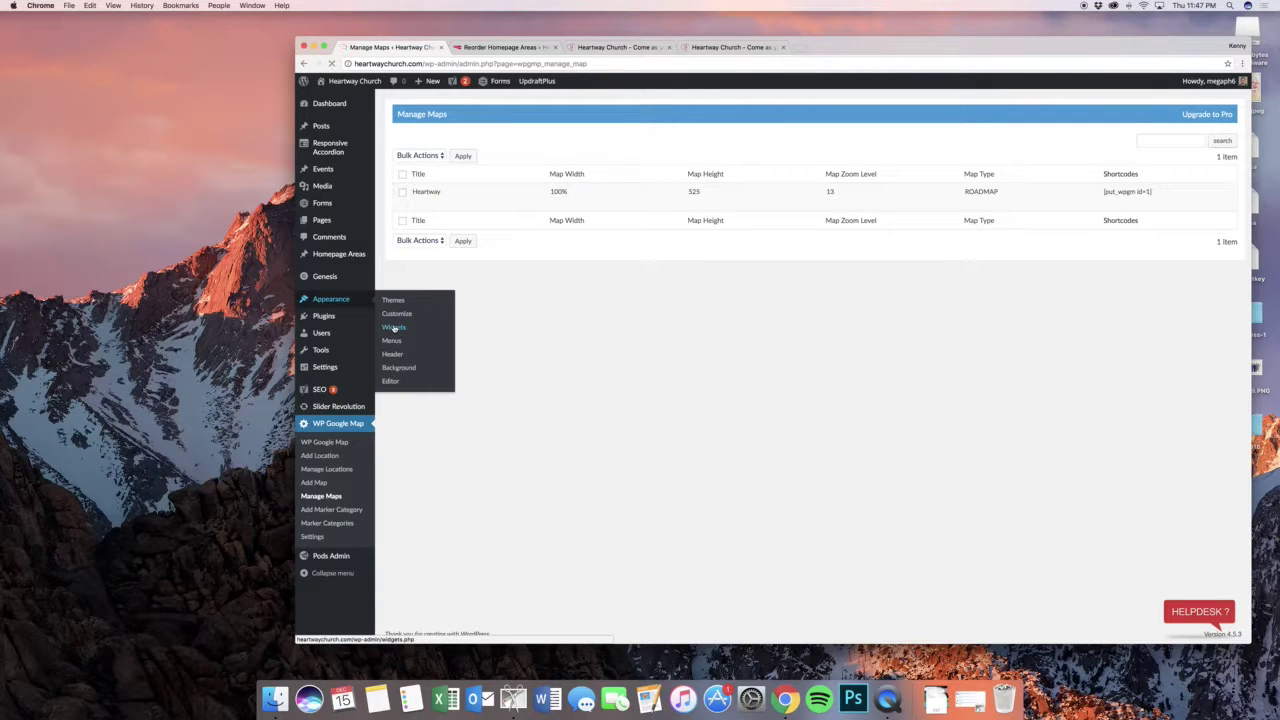
click(394, 328)
scroll(617, 249, down, 4)
drag(476, 607, 865, 216)
click(818, 337)
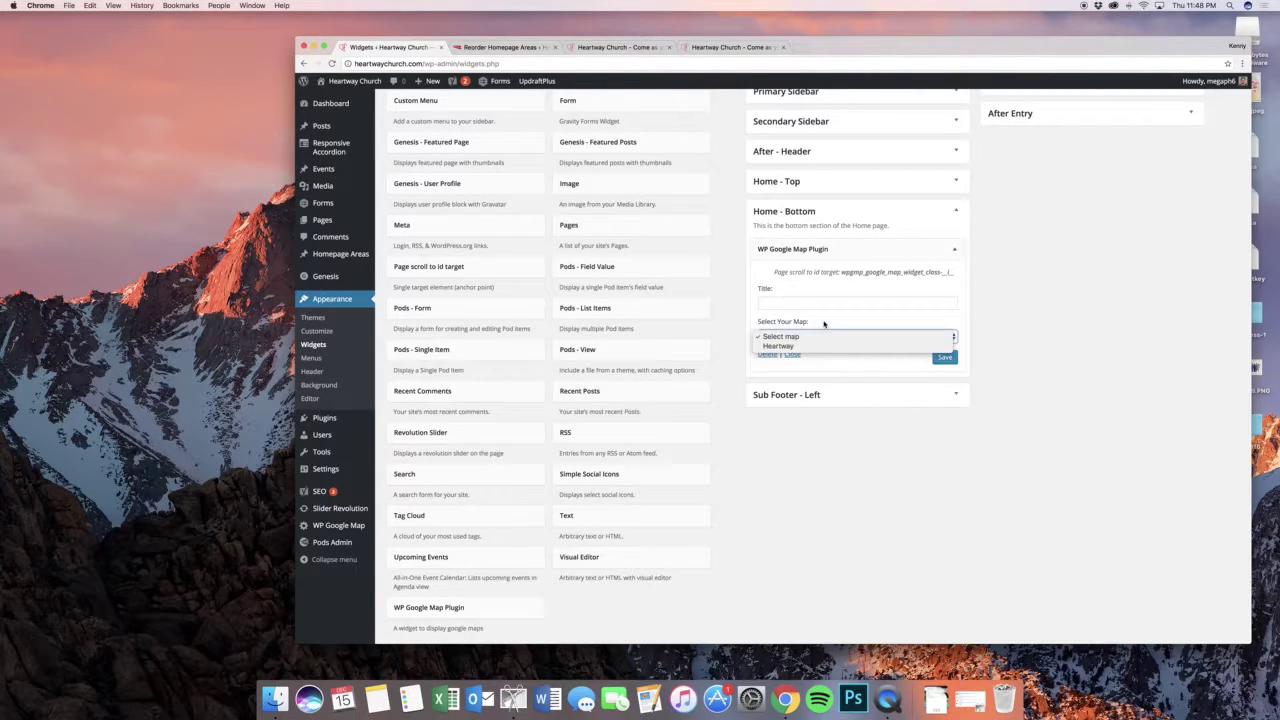
click(824, 323)
click(767, 354)
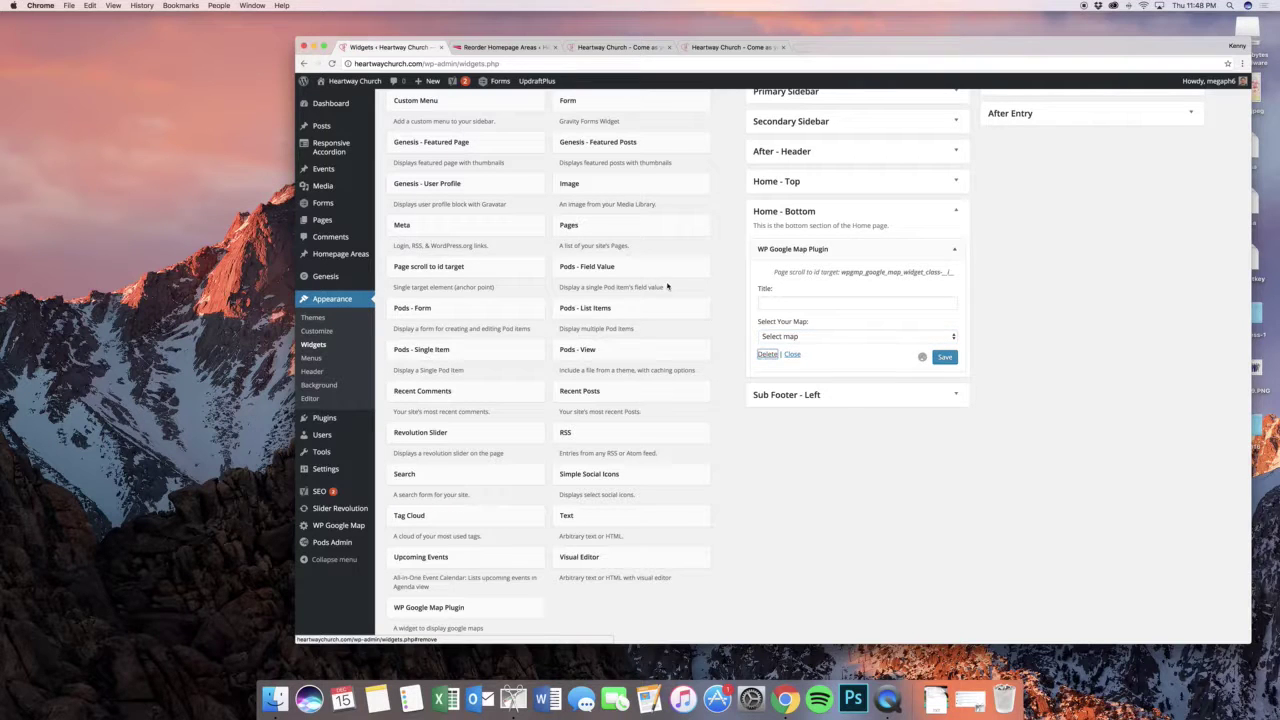
scroll(668, 286, up, 4)
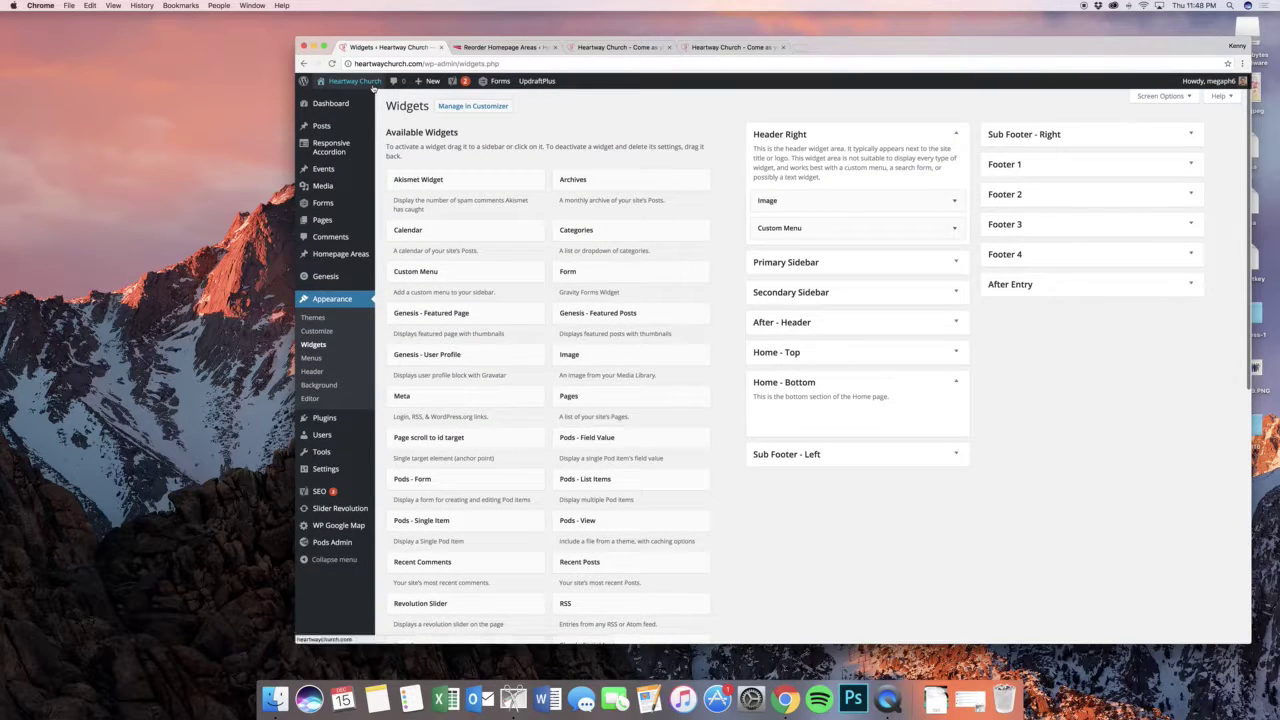
click(363, 104)
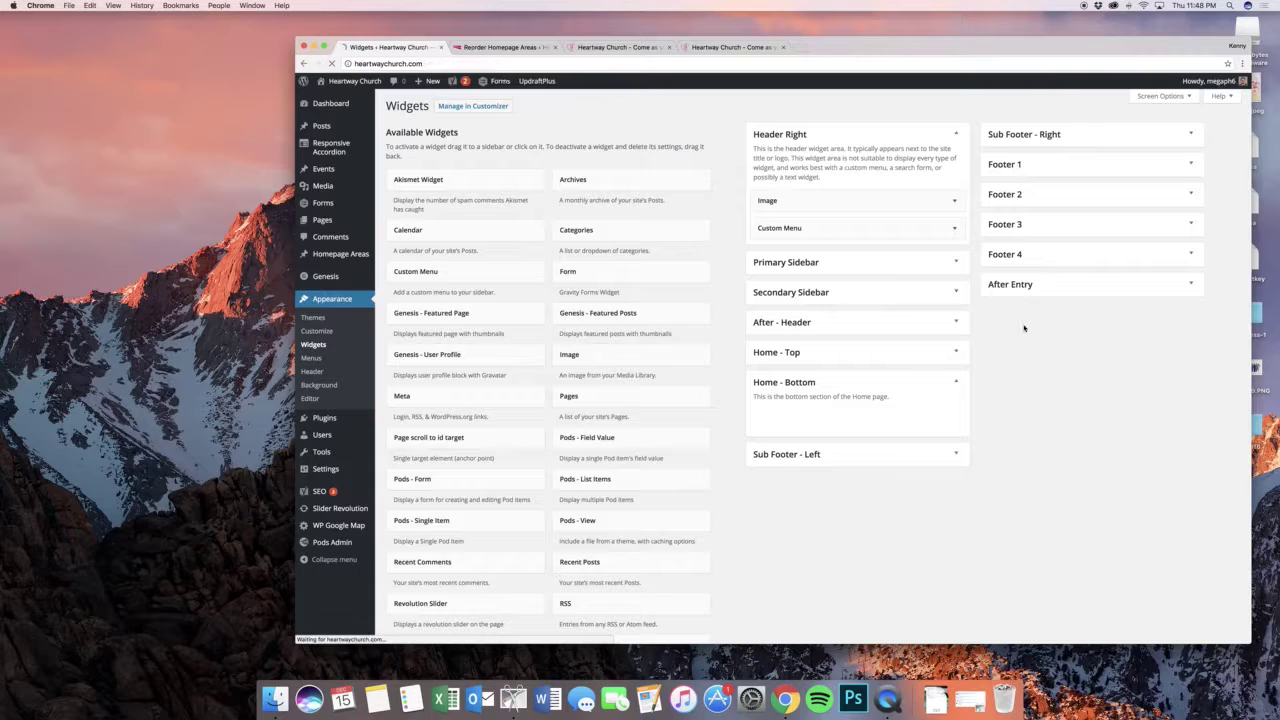